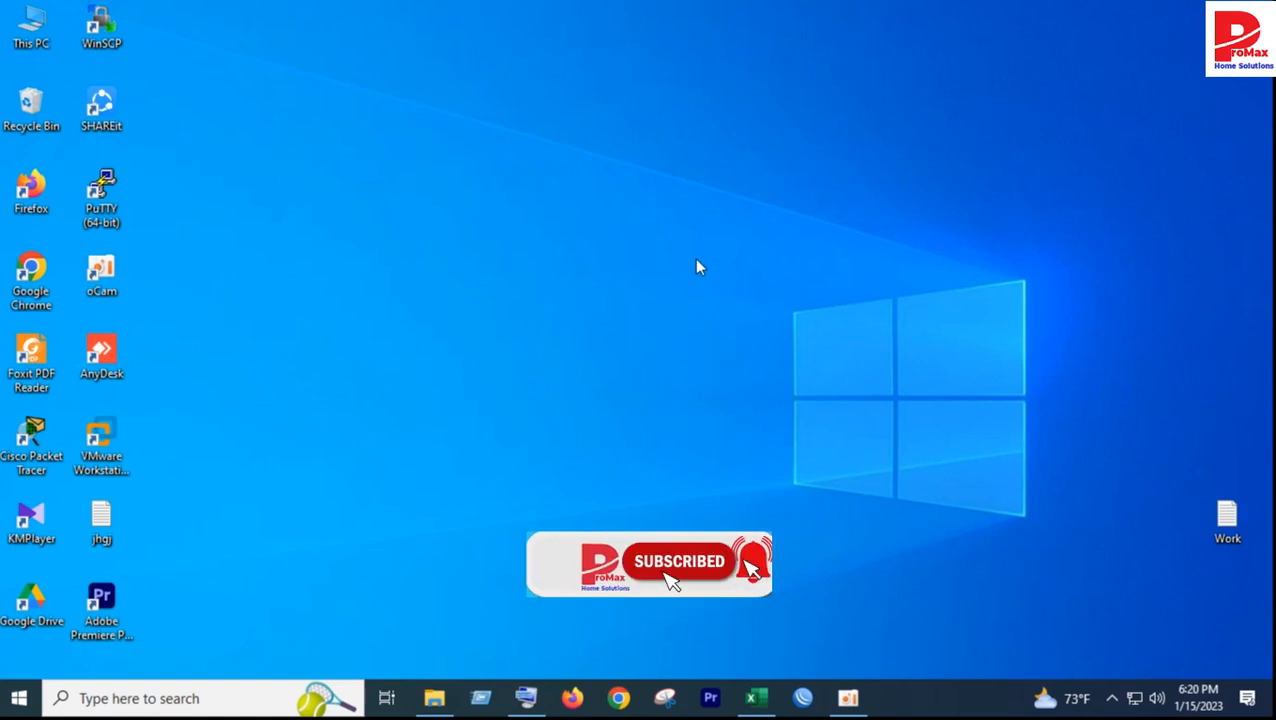
# Step: Refresh the desktop and switch to the Attendance workbook in Excel, showing the January sheet from its first column and row
pyautogui.rightClick(696, 260)
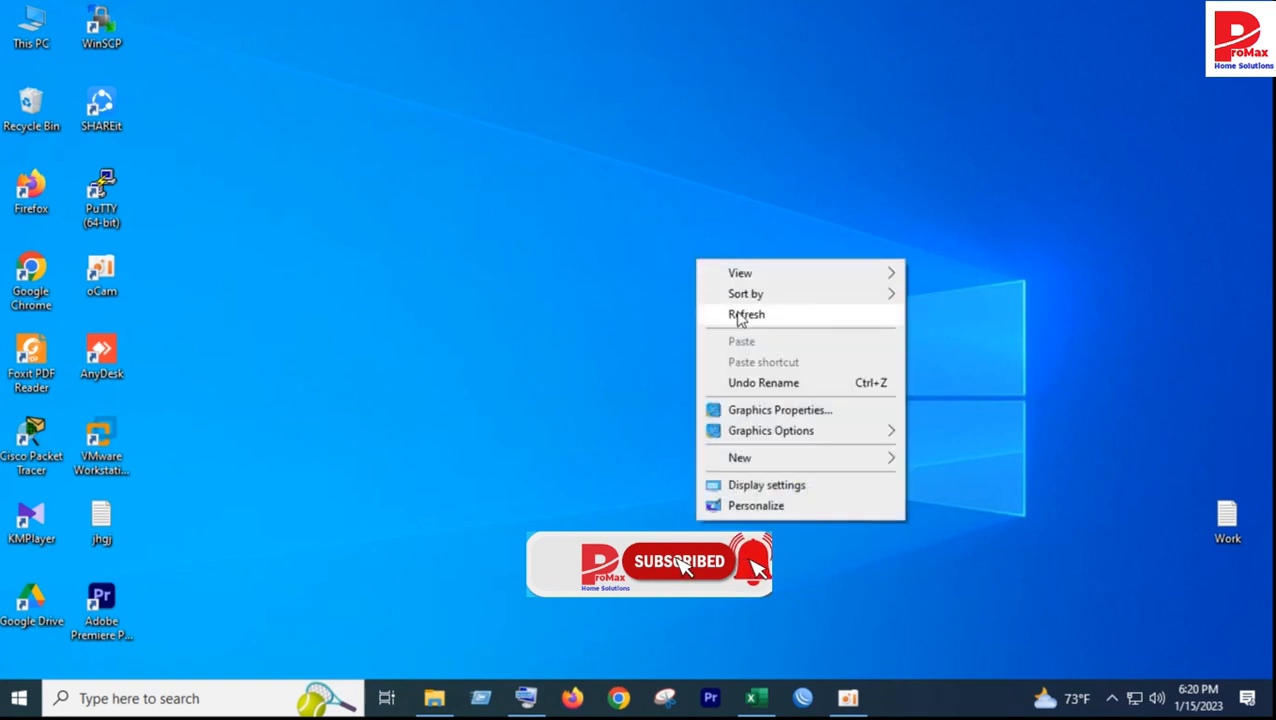
pyautogui.click(740, 316)
pyautogui.click(755, 698)
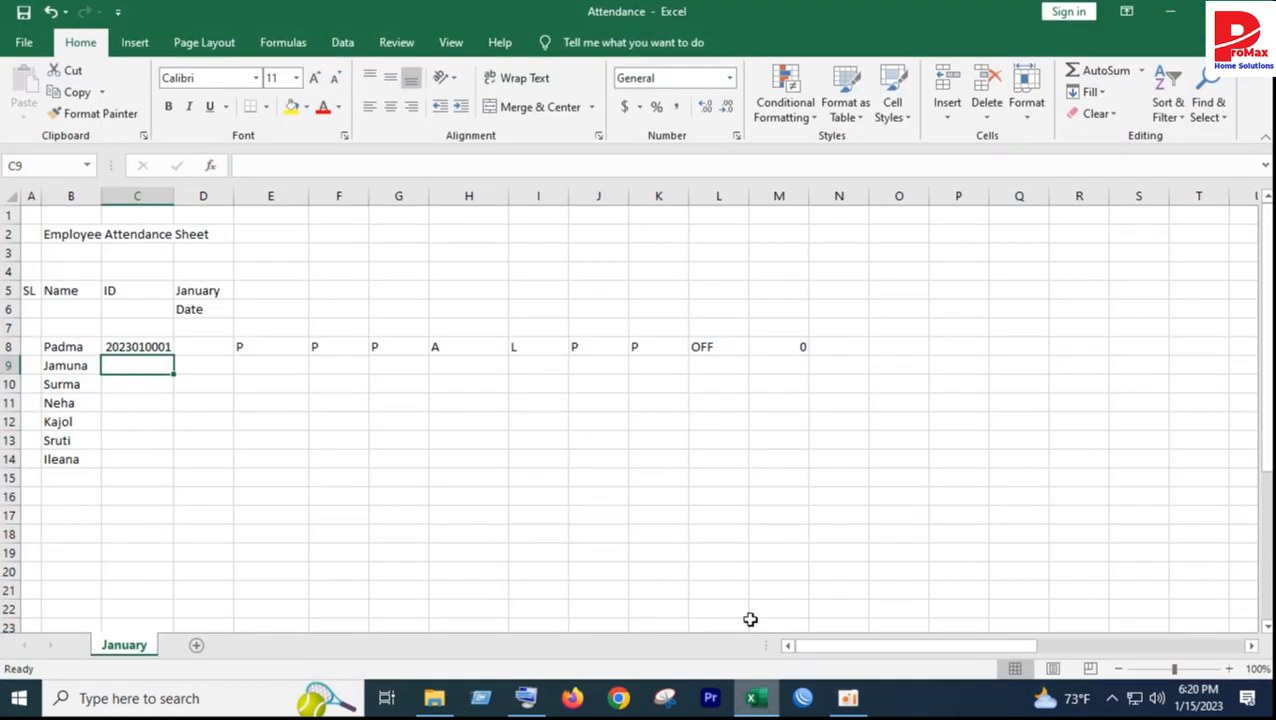
pyautogui.click(134, 256)
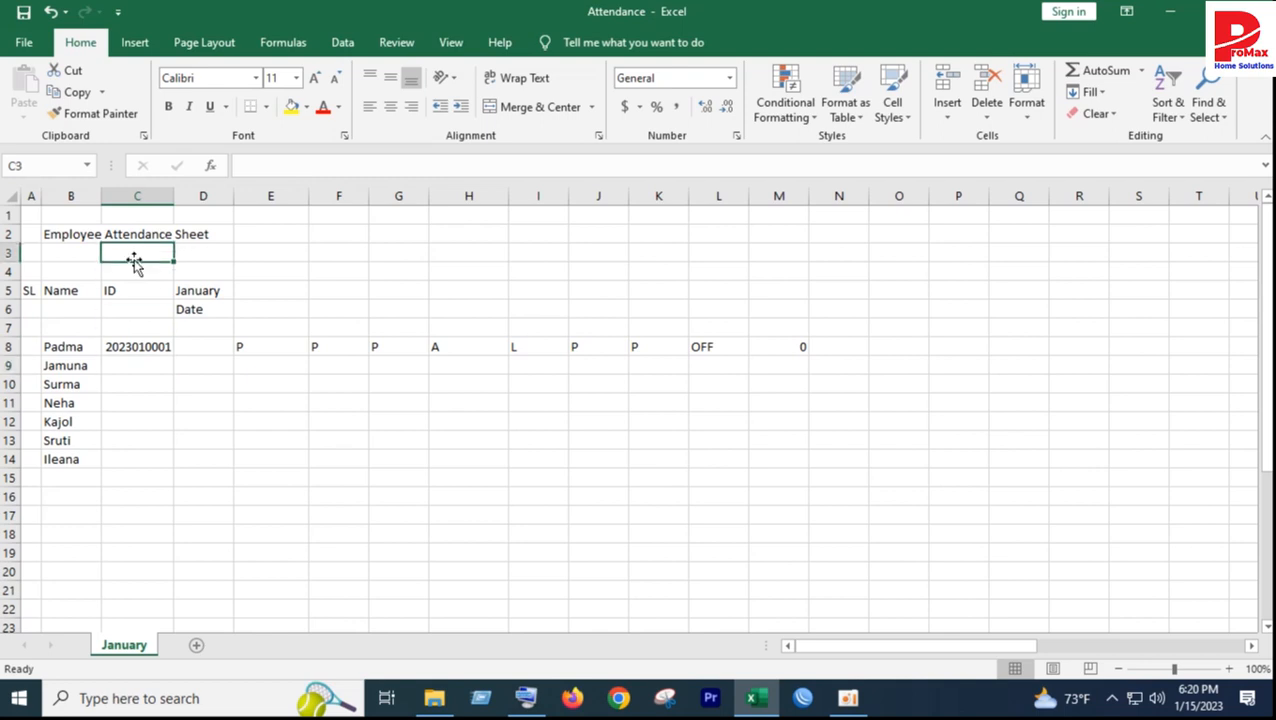
pyautogui.scroll(2, 165, 280)
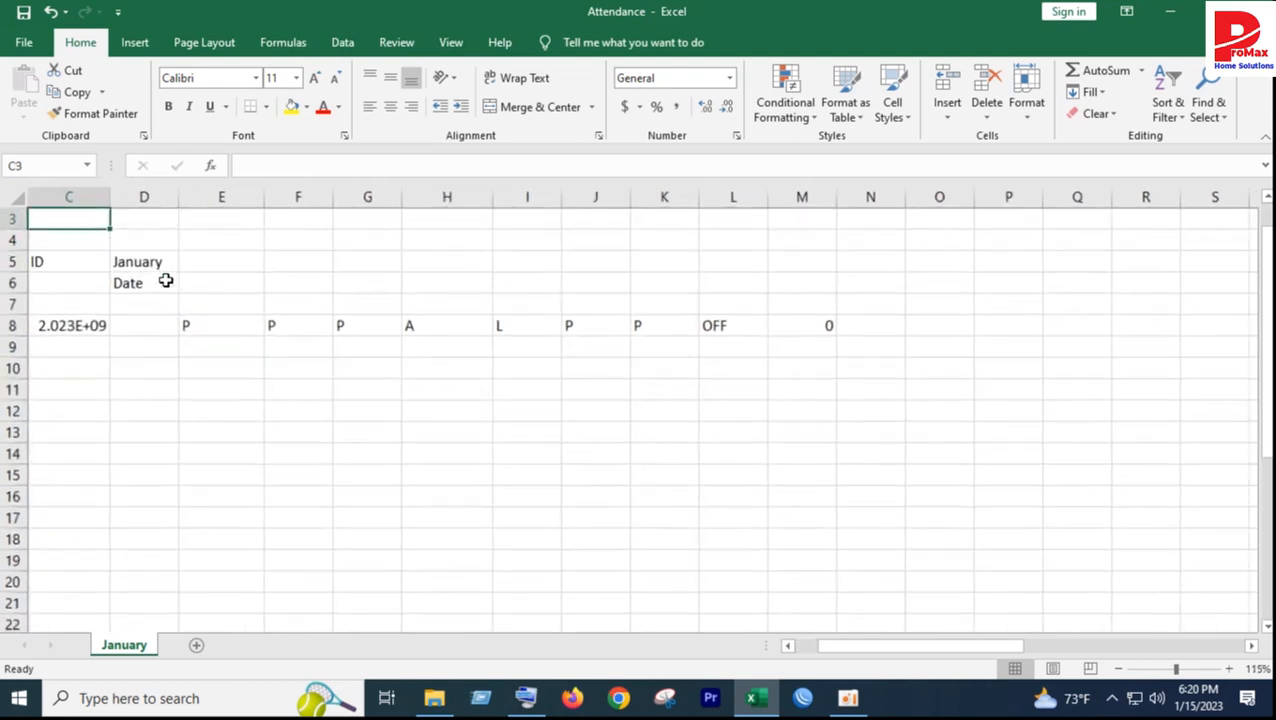
pyautogui.moveTo(837, 646); pyautogui.dragTo(664, 648)
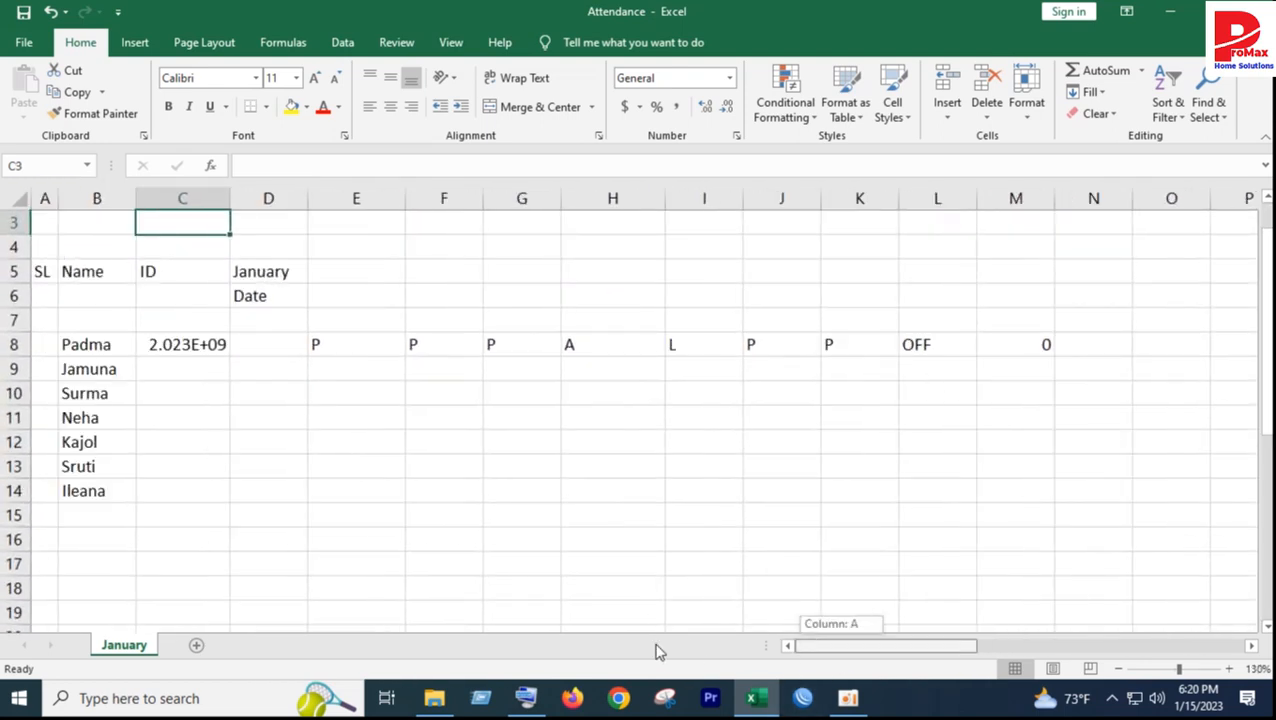
pyautogui.scroll(1, 150, 390)
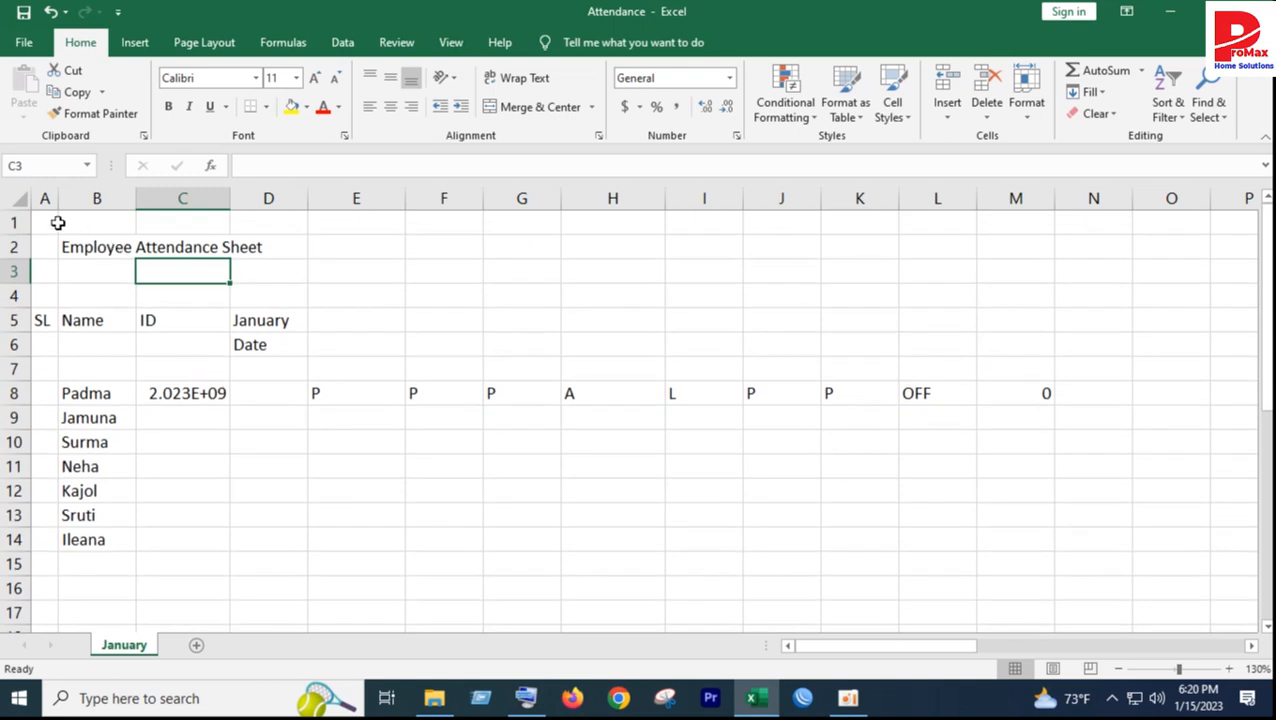
# Step: Merge and center the sheet title across A1:J2, align it to the middle, and make it bold at font size 22
pyautogui.moveTo(44, 226); pyautogui.dragTo(768, 256)
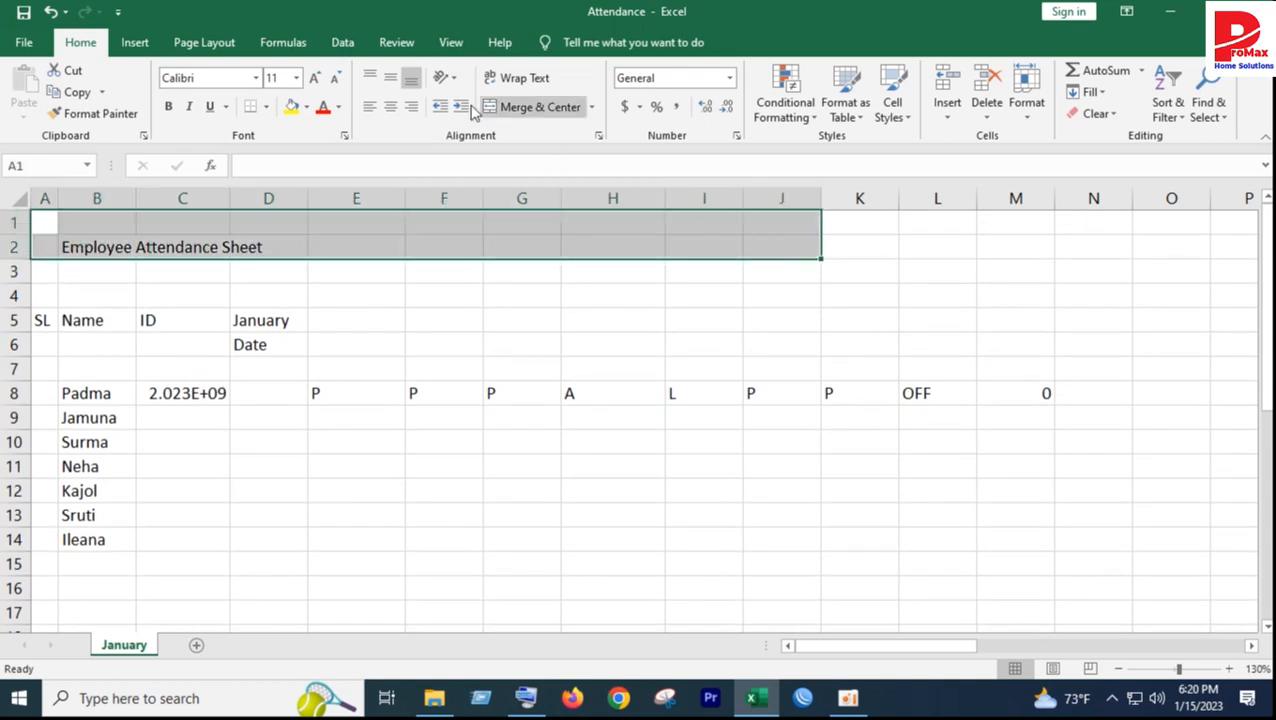
pyautogui.click(559, 106)
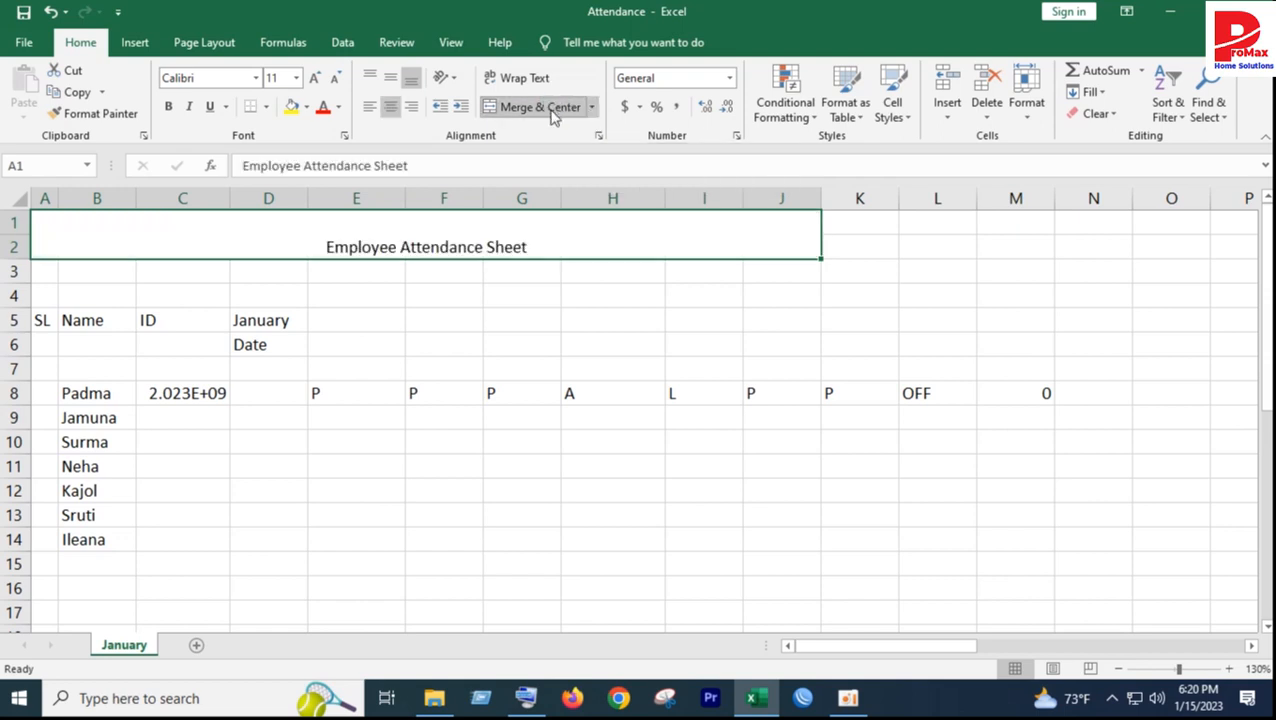
pyautogui.click(390, 80)
pyautogui.click(169, 107)
pyautogui.click(296, 78)
pyautogui.click(278, 260)
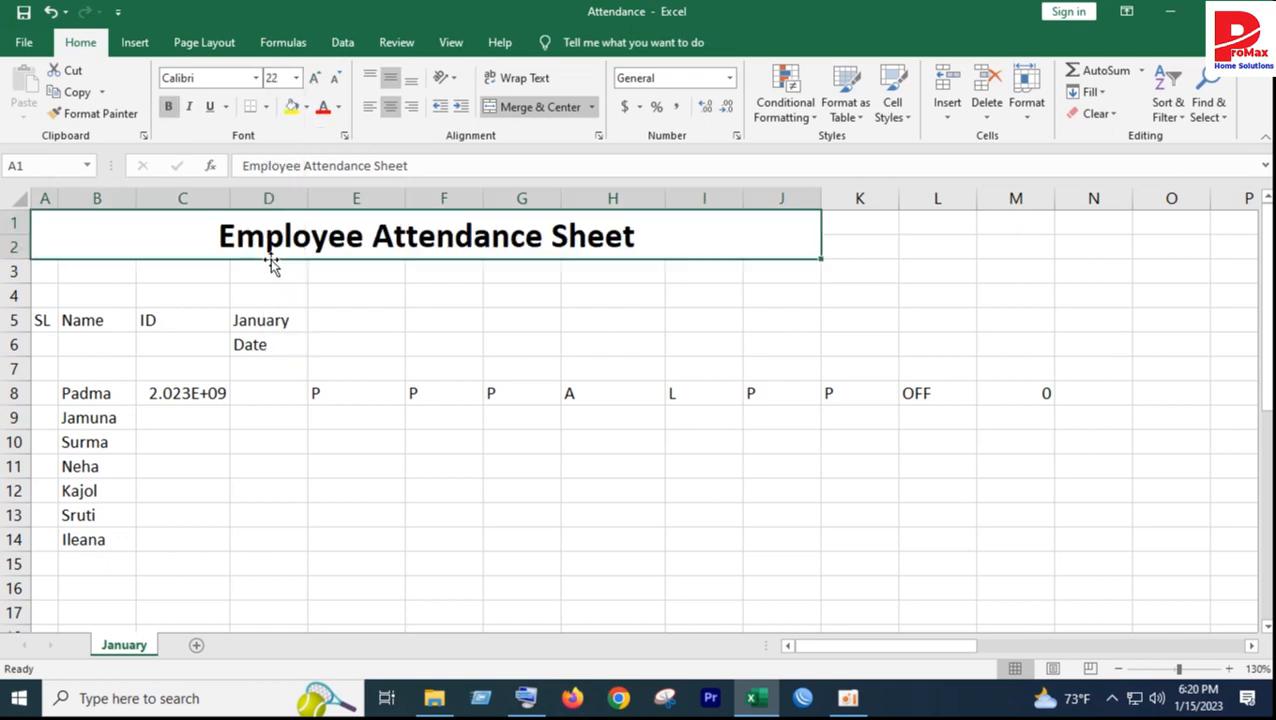
# Step: Fill the merged title cell with the standard orange color
pyautogui.click(306, 111)
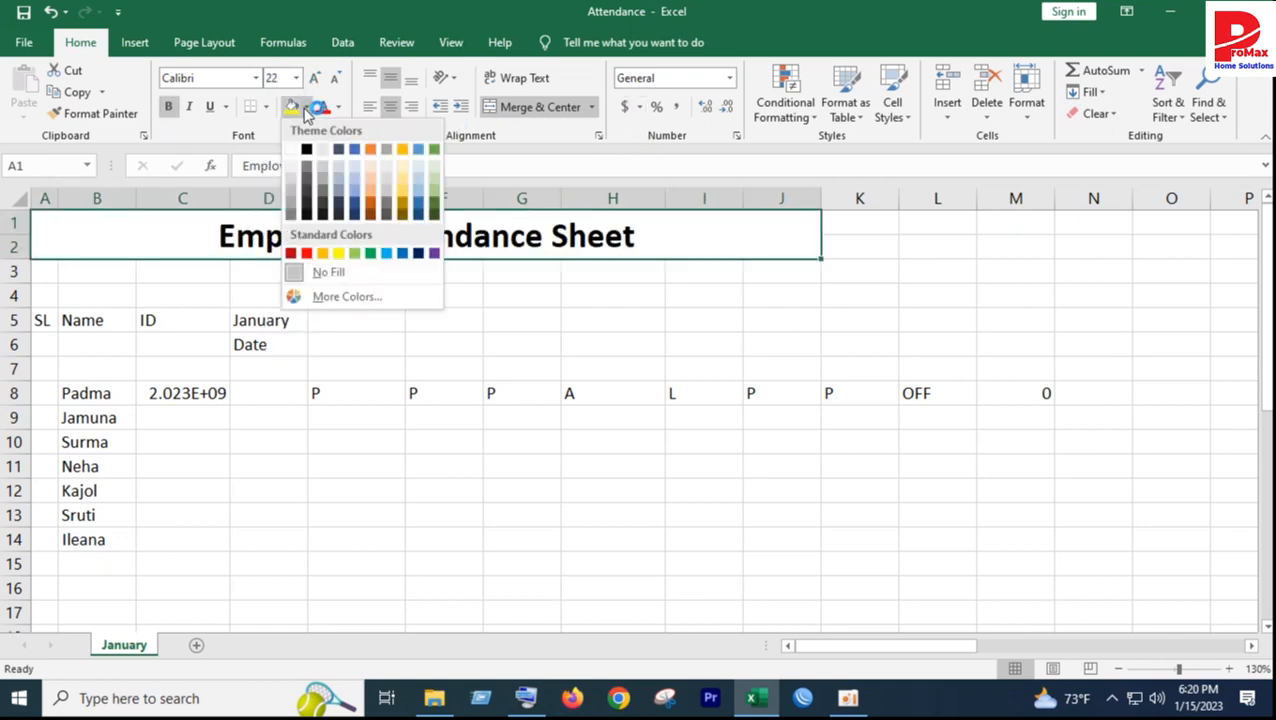
pyautogui.click(322, 254)
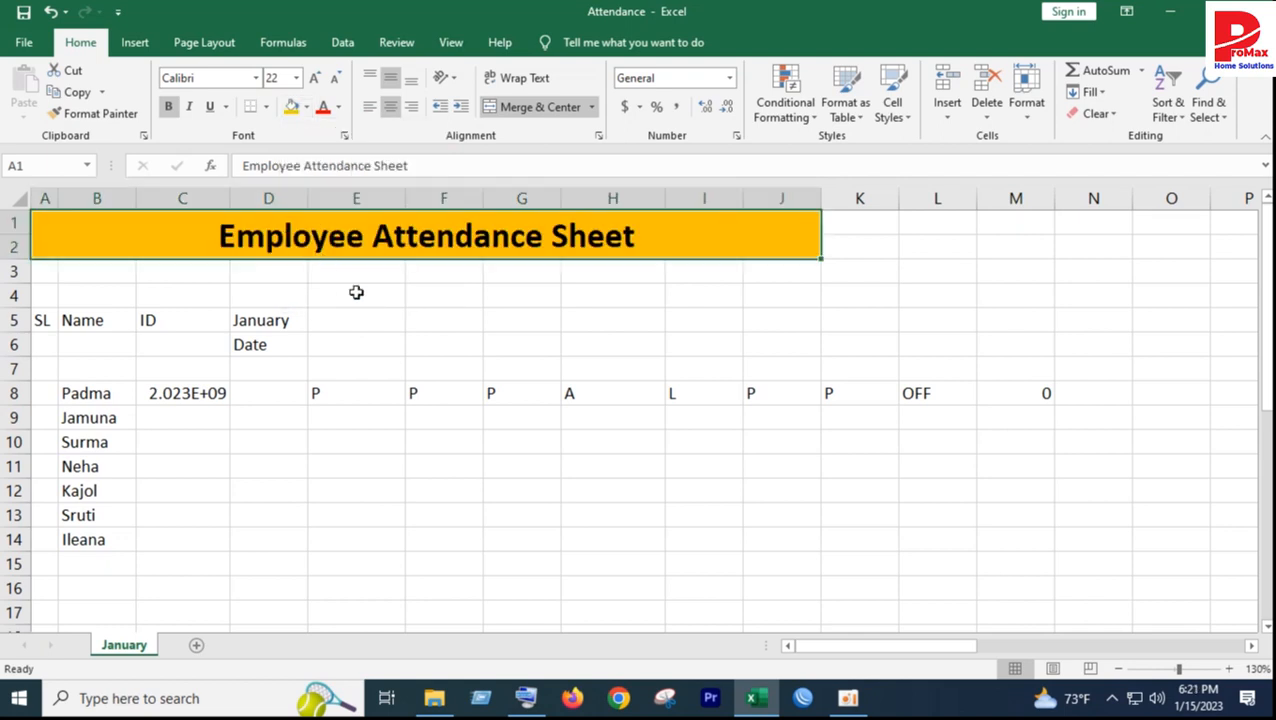
pyautogui.click(459, 421)
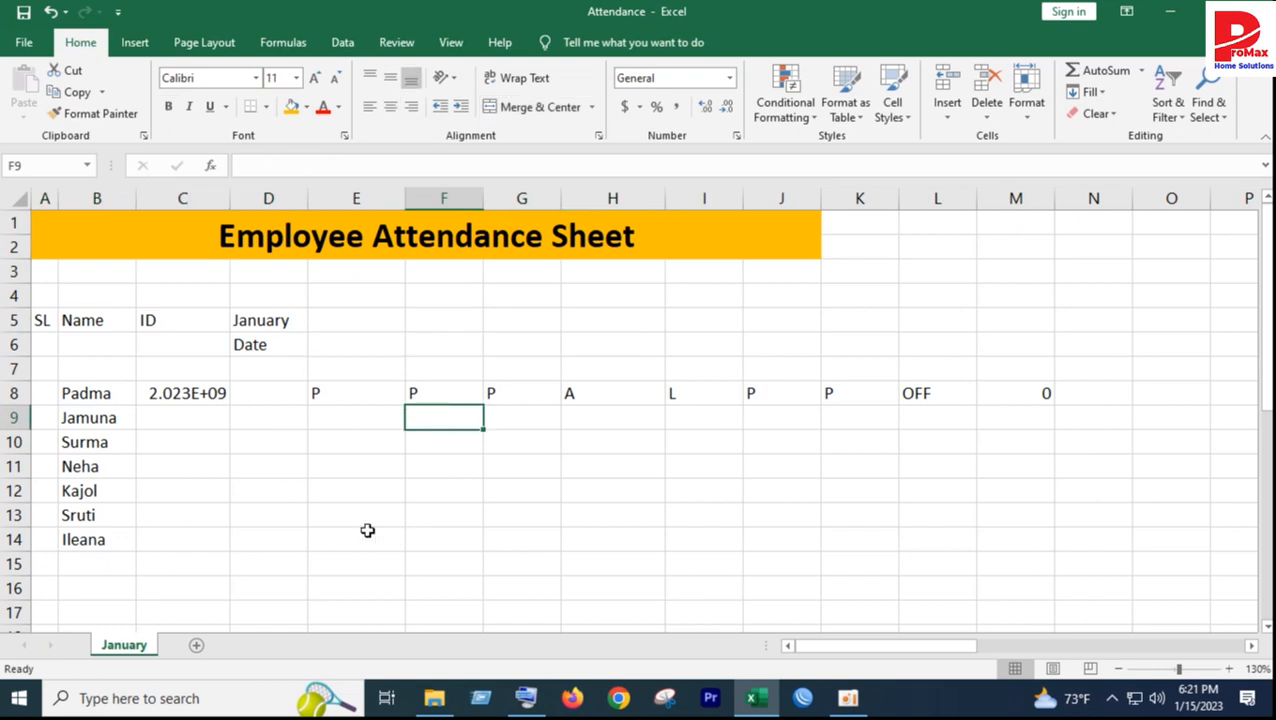
# Step: Widen column C slightly so the full employee ID fits in its cell
pyautogui.click(181, 395)
pyautogui.moveTo(226, 207); pyautogui.dragTo(233, 202)
pyautogui.click(324, 466)
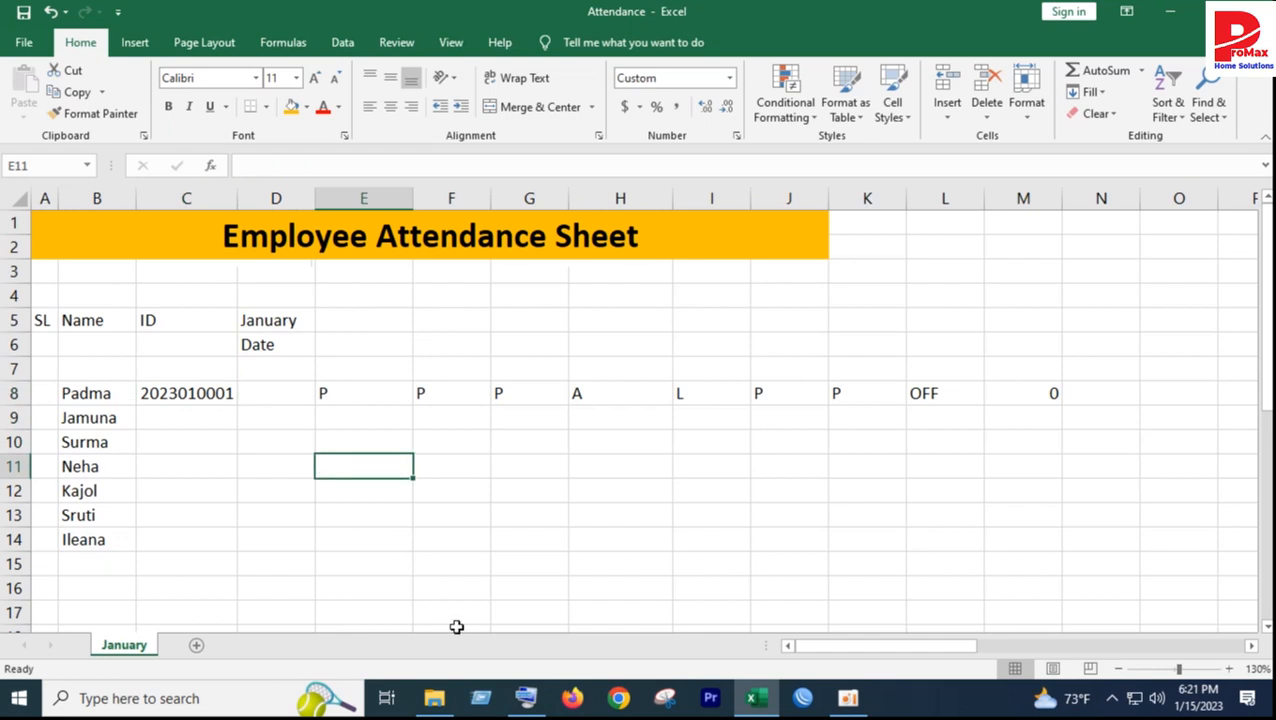
pyautogui.moveTo(802, 649); pyautogui.dragTo(656, 620)
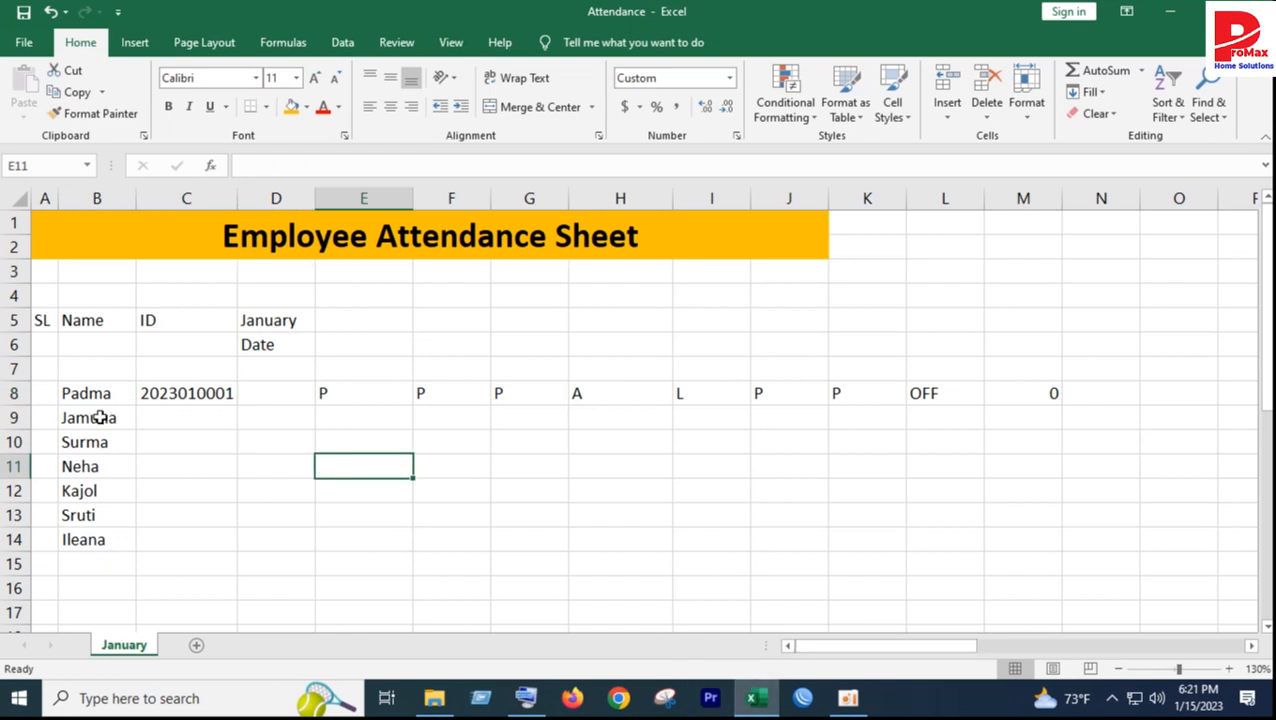
# Step: Number the employees 1 to 7 in the SL column, entering 1 and 2 and filling the series down A8:A14
pyautogui.click(42, 320)
pyautogui.click(87, 320)
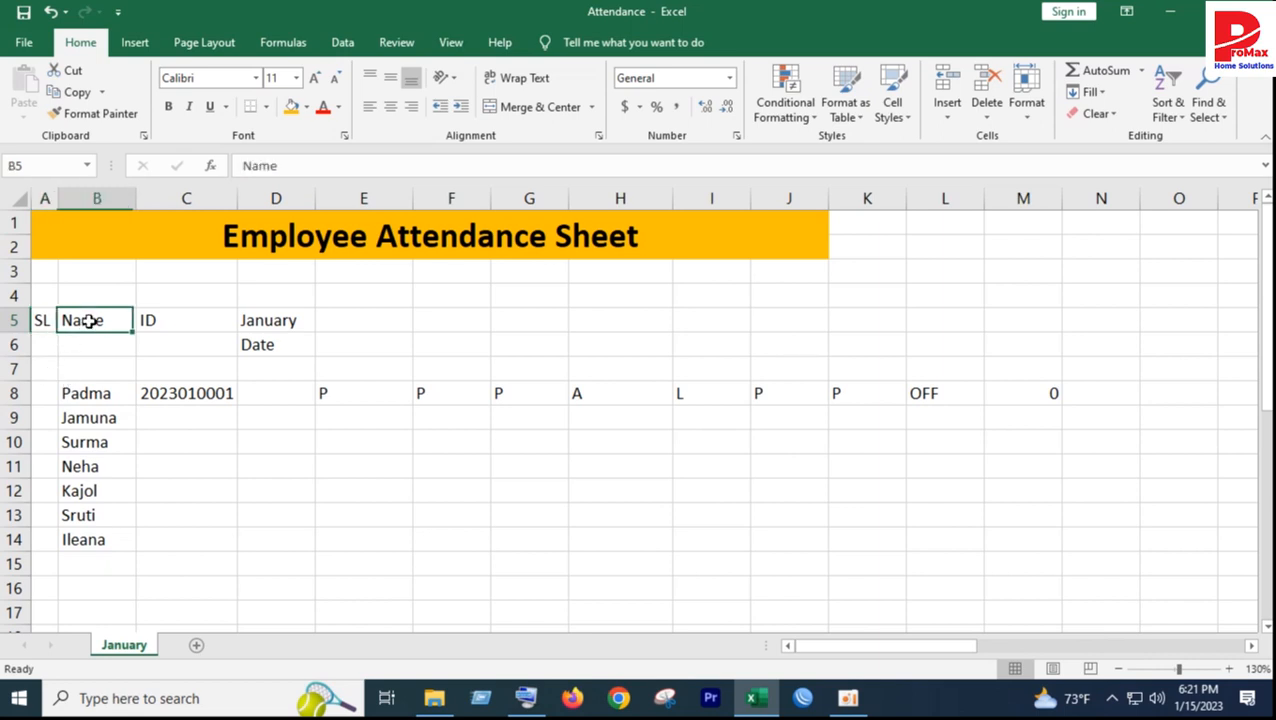
pyautogui.click(172, 324)
pyautogui.click(45, 388)
pyautogui.write('1')
pyautogui.press('Return')
pyautogui.write('2')
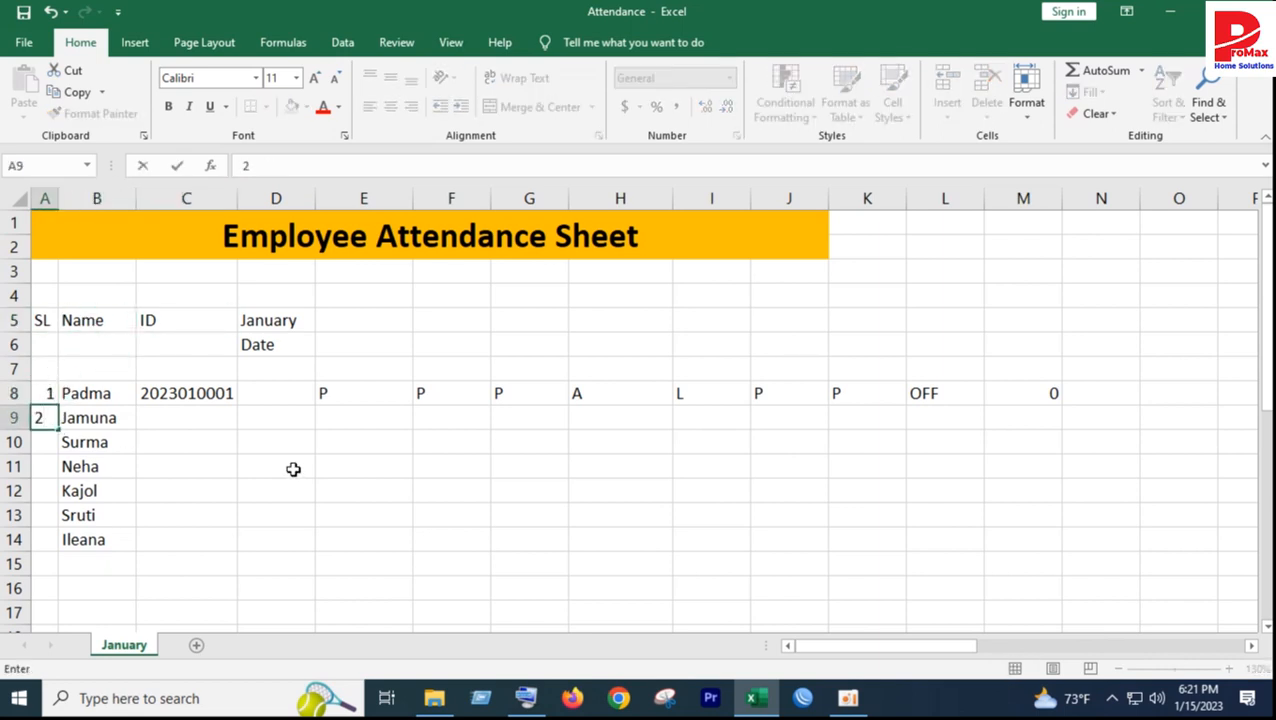
pyautogui.click(293, 469)
pyautogui.moveTo(48, 393); pyautogui.dragTo(63, 540)
pyautogui.click(177, 558)
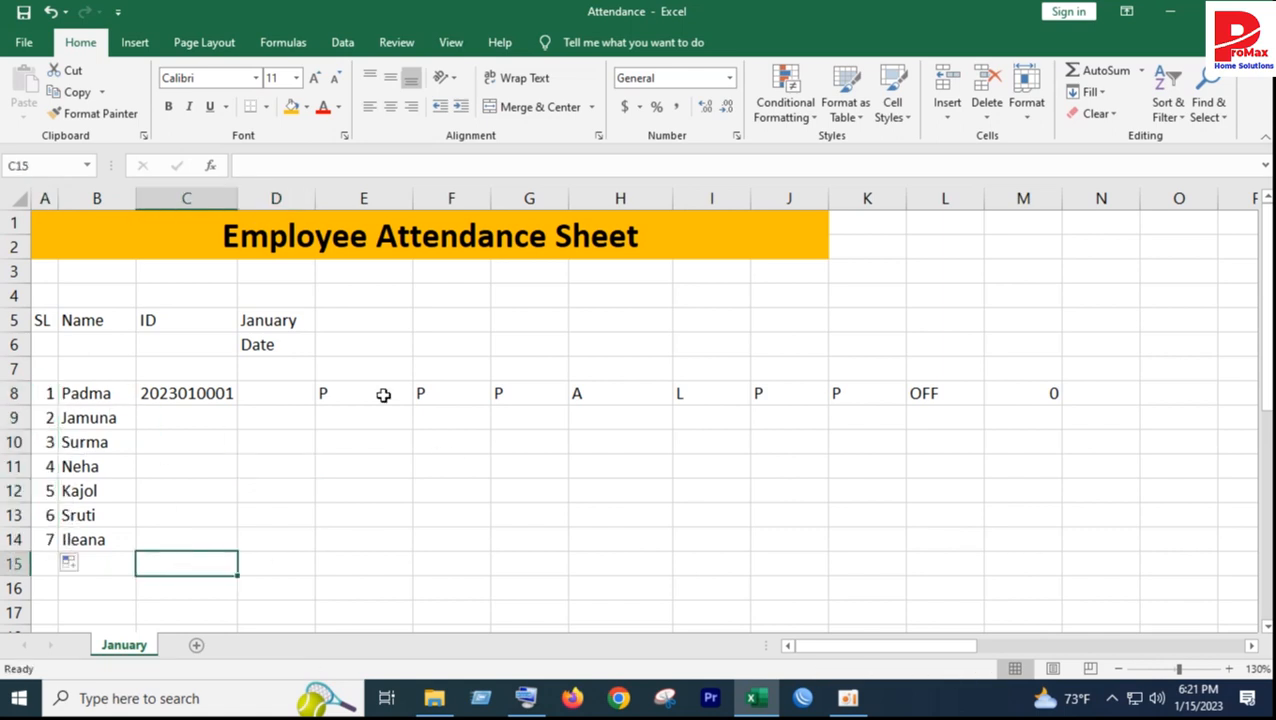
# Step: Copy the first employee ID into C9, change its last digit to 2, and fill the ID series down to C14
pyautogui.moveTo(118, 400); pyautogui.dragTo(120, 442)
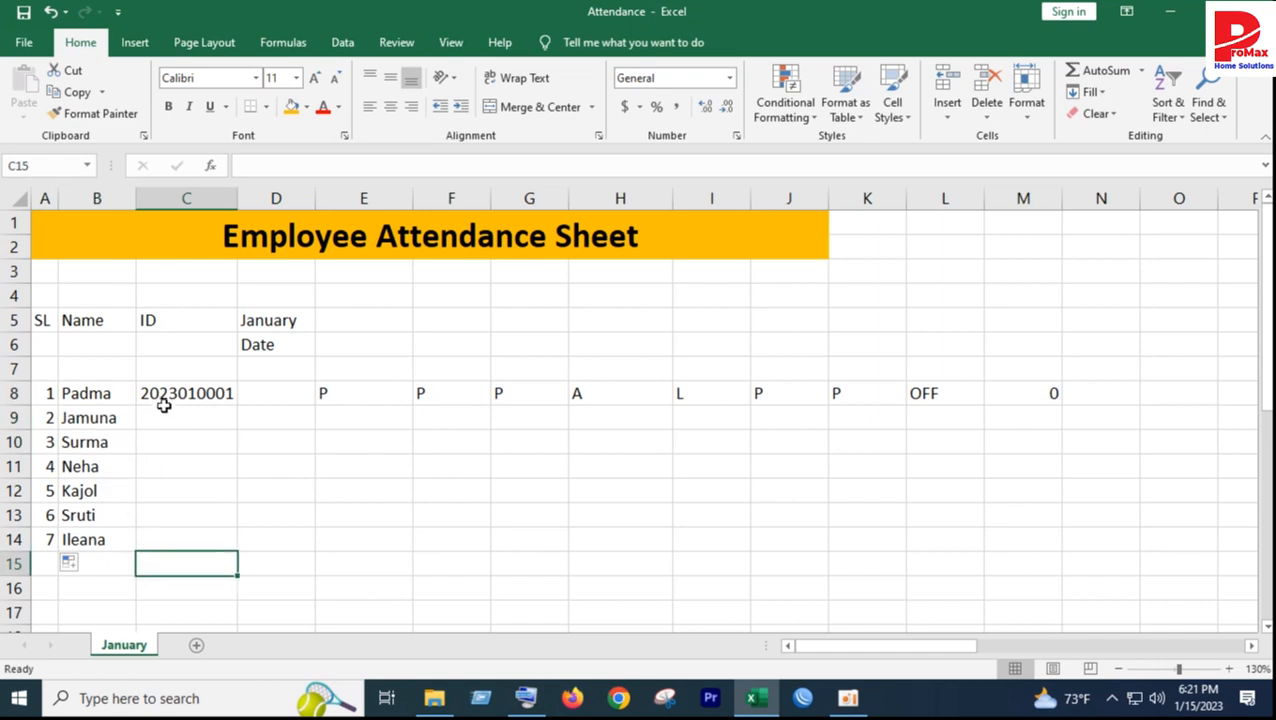
pyautogui.click(166, 398)
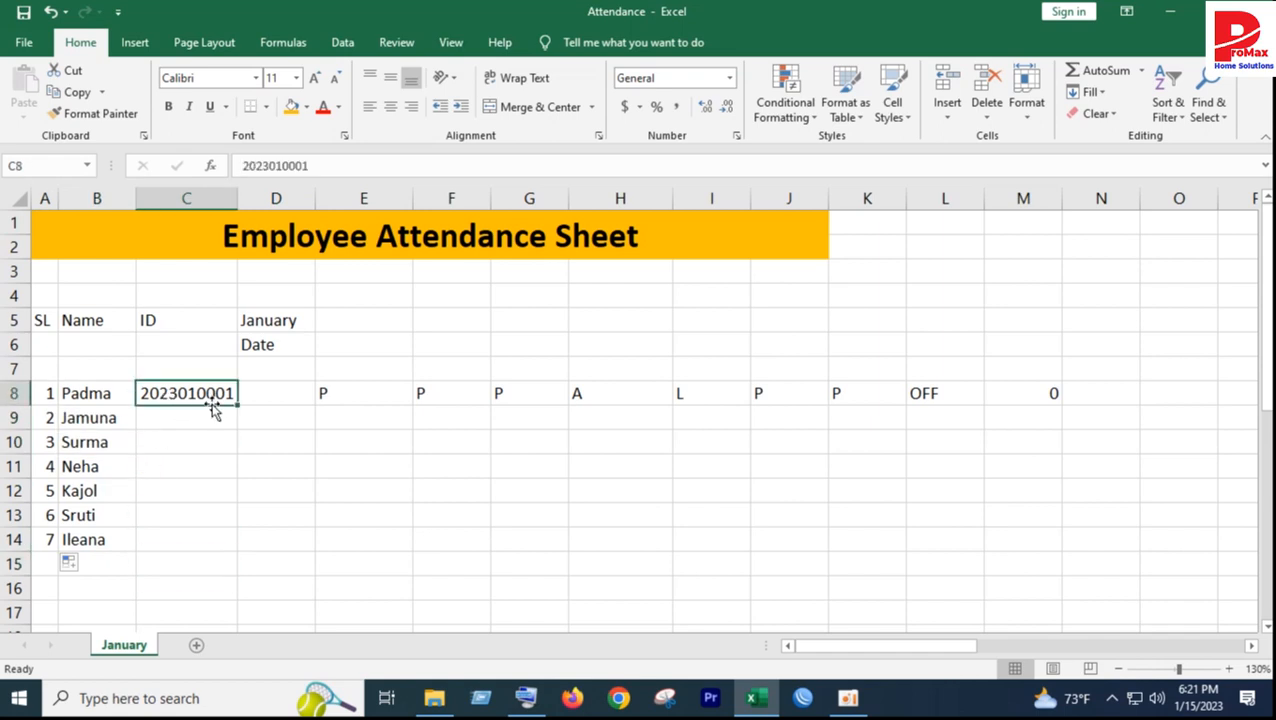
pyautogui.moveTo(238, 406); pyautogui.dragTo(246, 428)
pyautogui.click(311, 165)
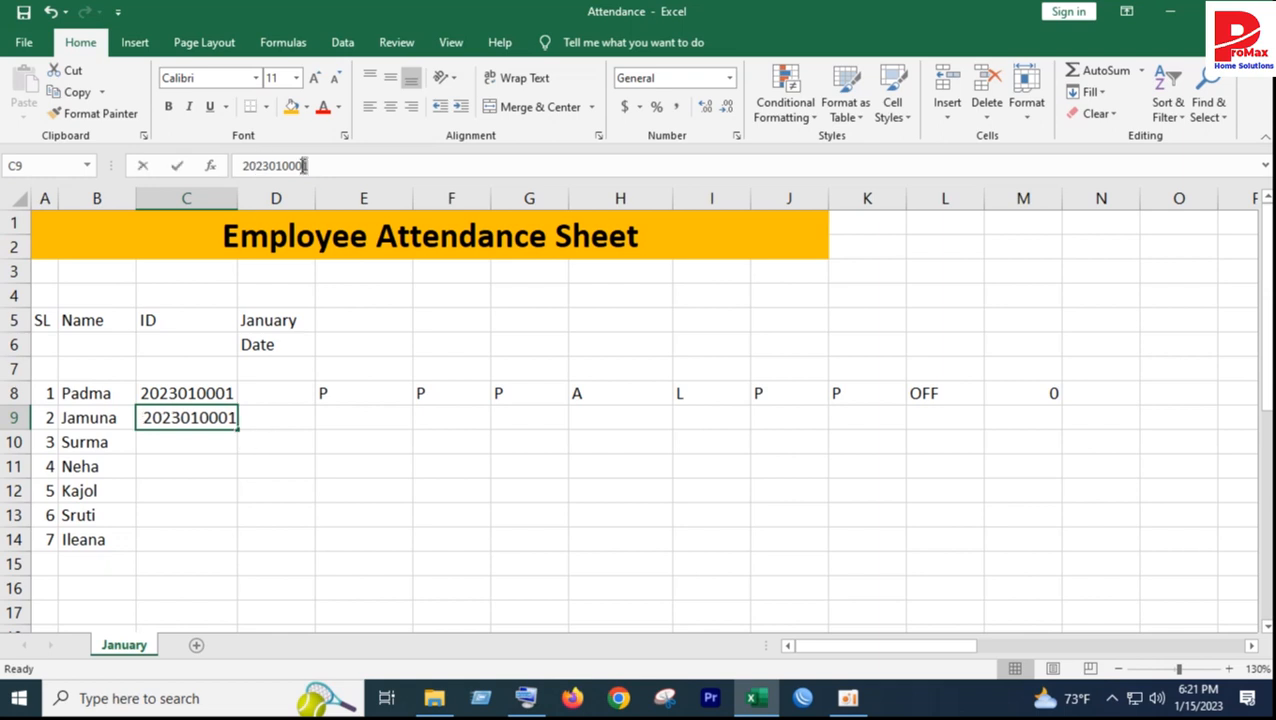
pyautogui.press('BackSpace')
pyautogui.write('2')
pyautogui.click(362, 515)
pyautogui.moveTo(186, 395); pyautogui.dragTo(222, 543)
pyautogui.click(511, 535)
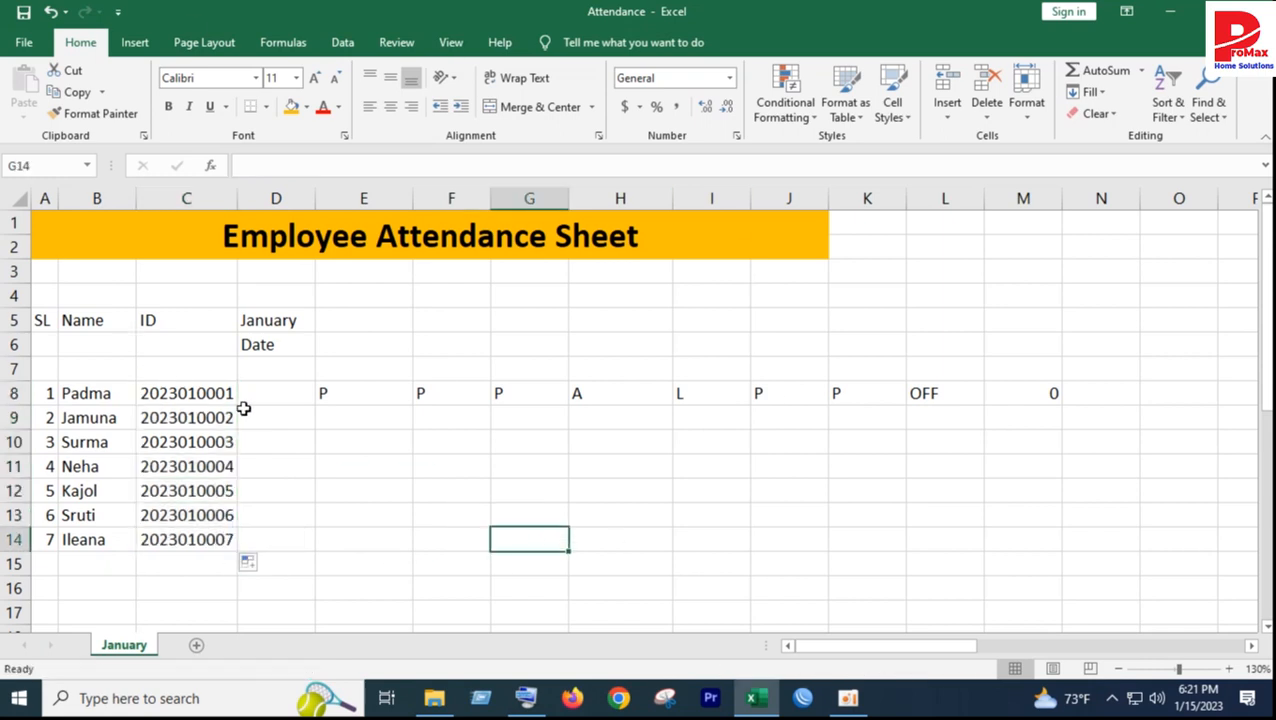
# Step: Examine the MID and CELL formula behind the month name in D5
pyautogui.click(271, 322)
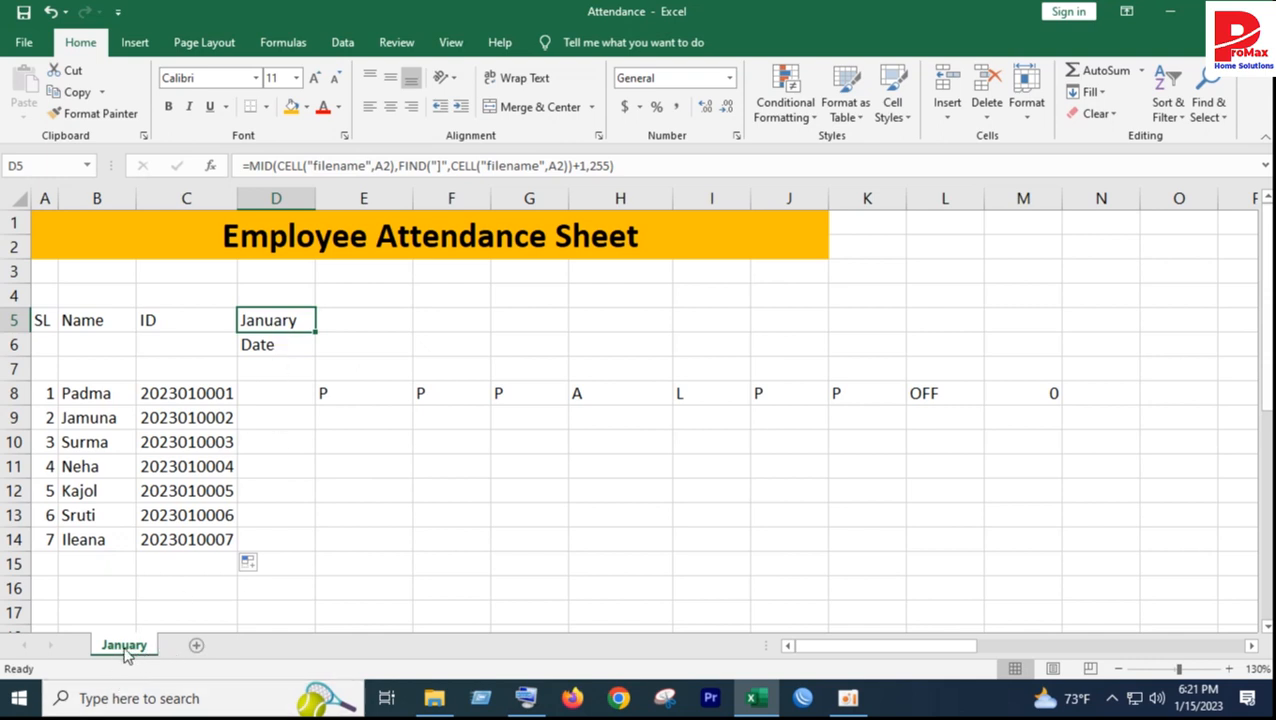
pyautogui.doubleClick(281, 320)
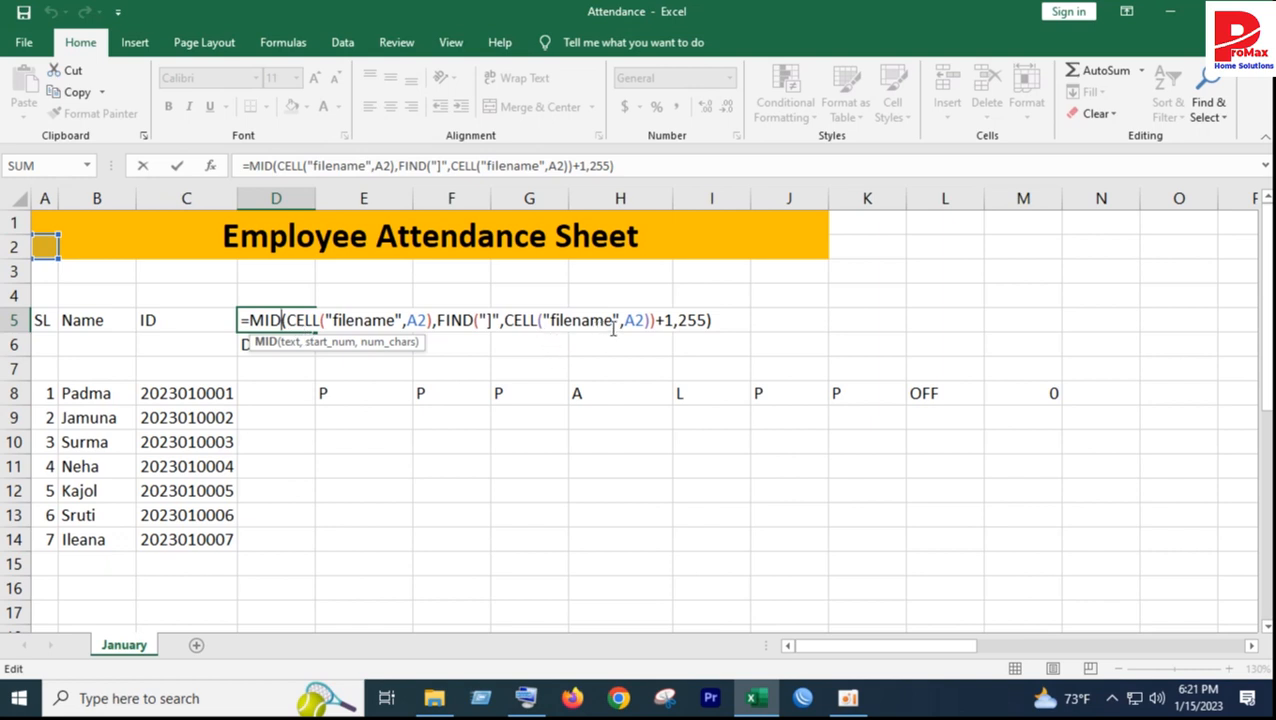
pyautogui.press('Return')
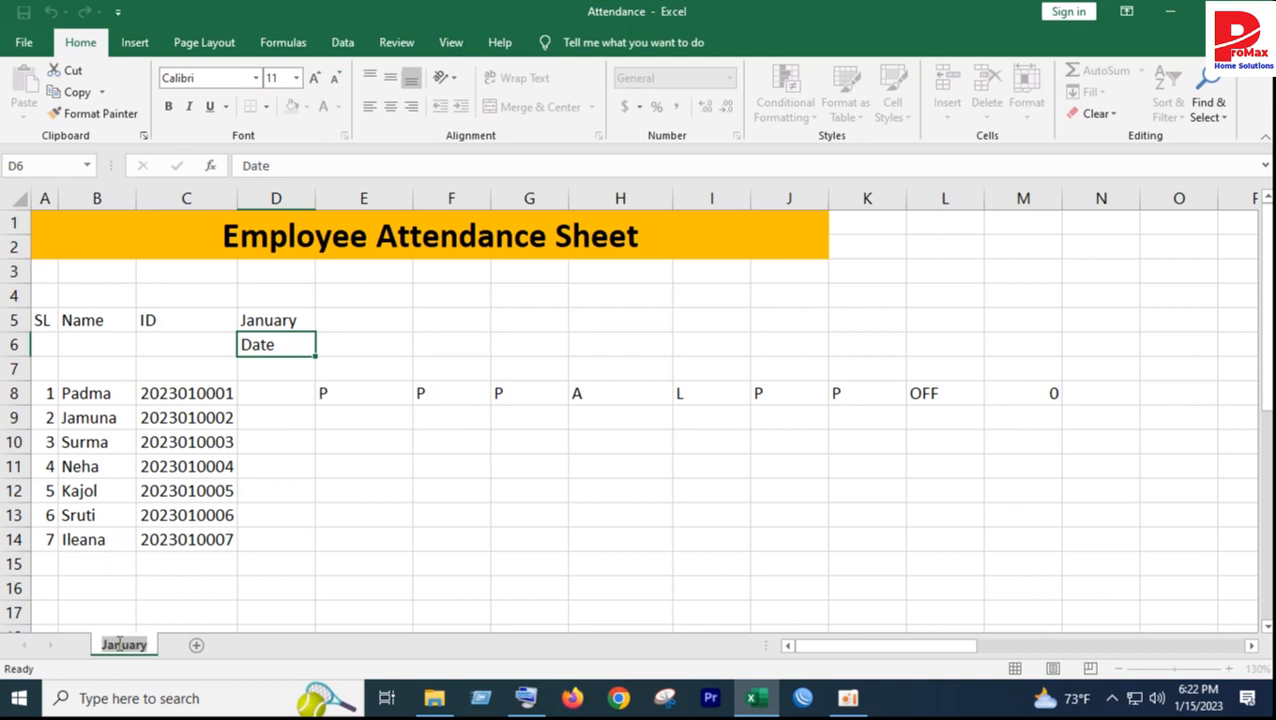
# Step: Rename the sheet as Febru to test the sheet-name formula in D5, and inspect that formula again
pyautogui.write('Feb')
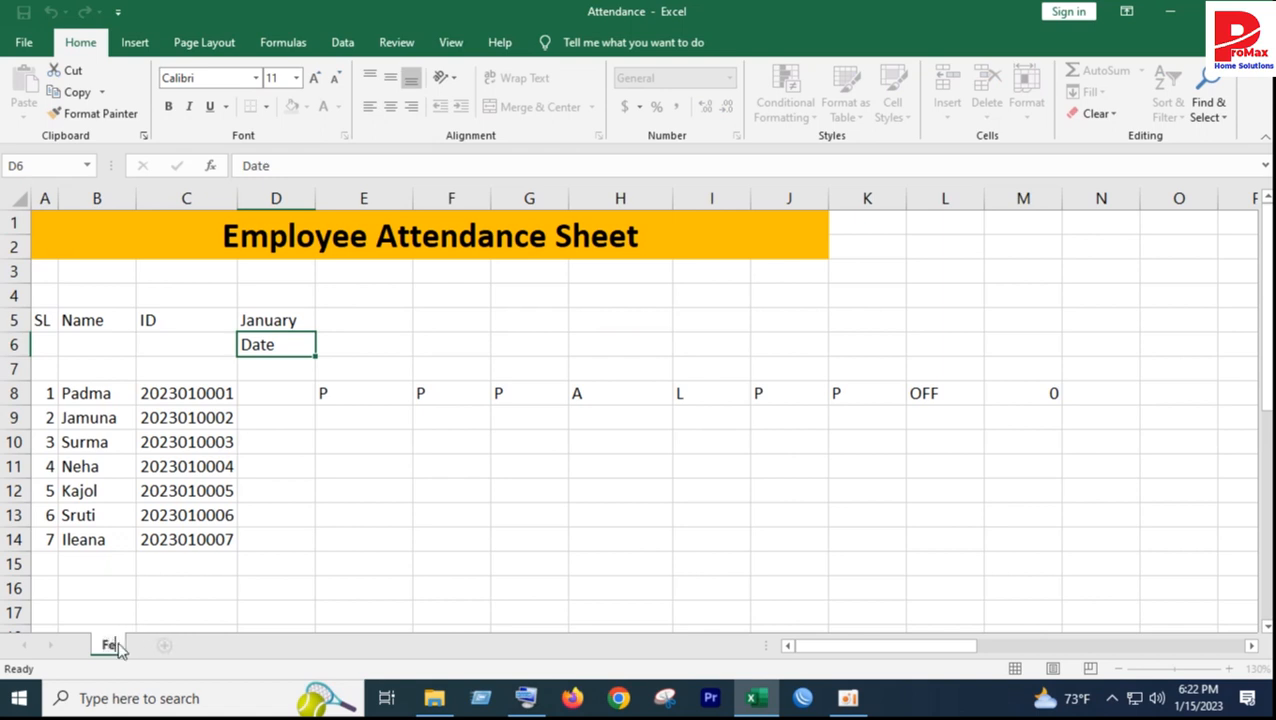
pyautogui.write('ru')
pyautogui.press('Return')
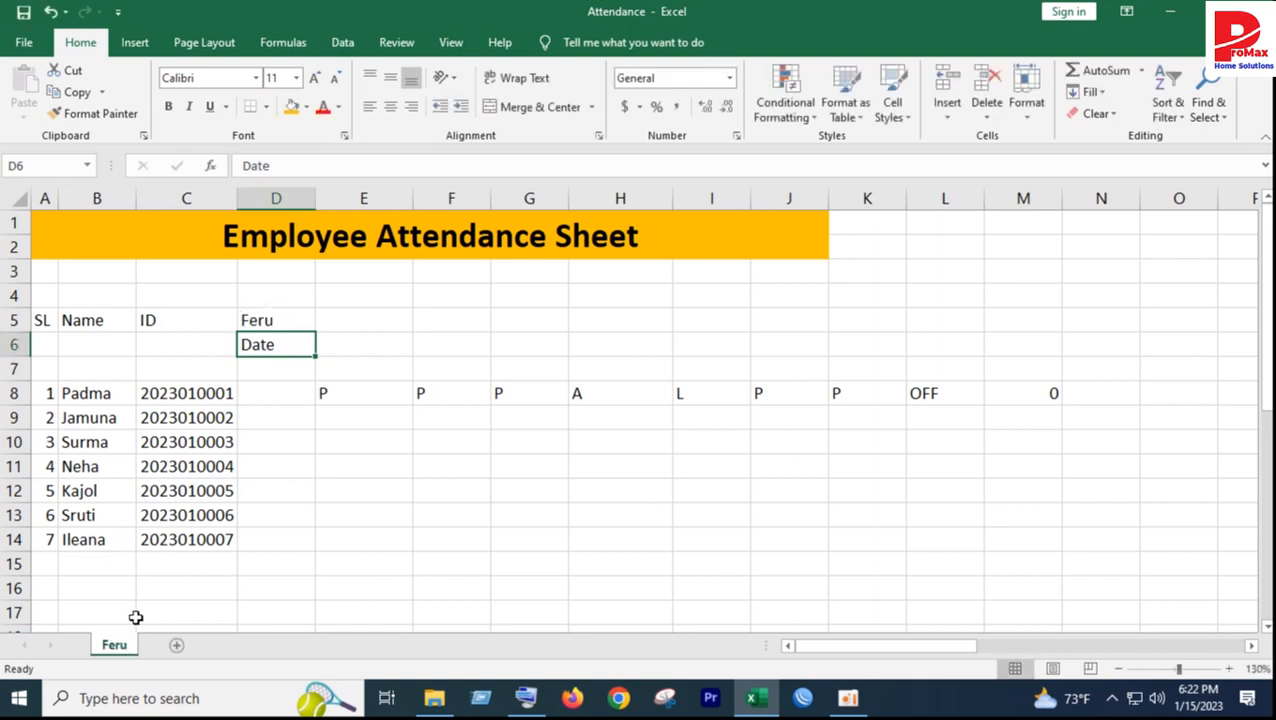
pyautogui.doubleClick(116, 646)
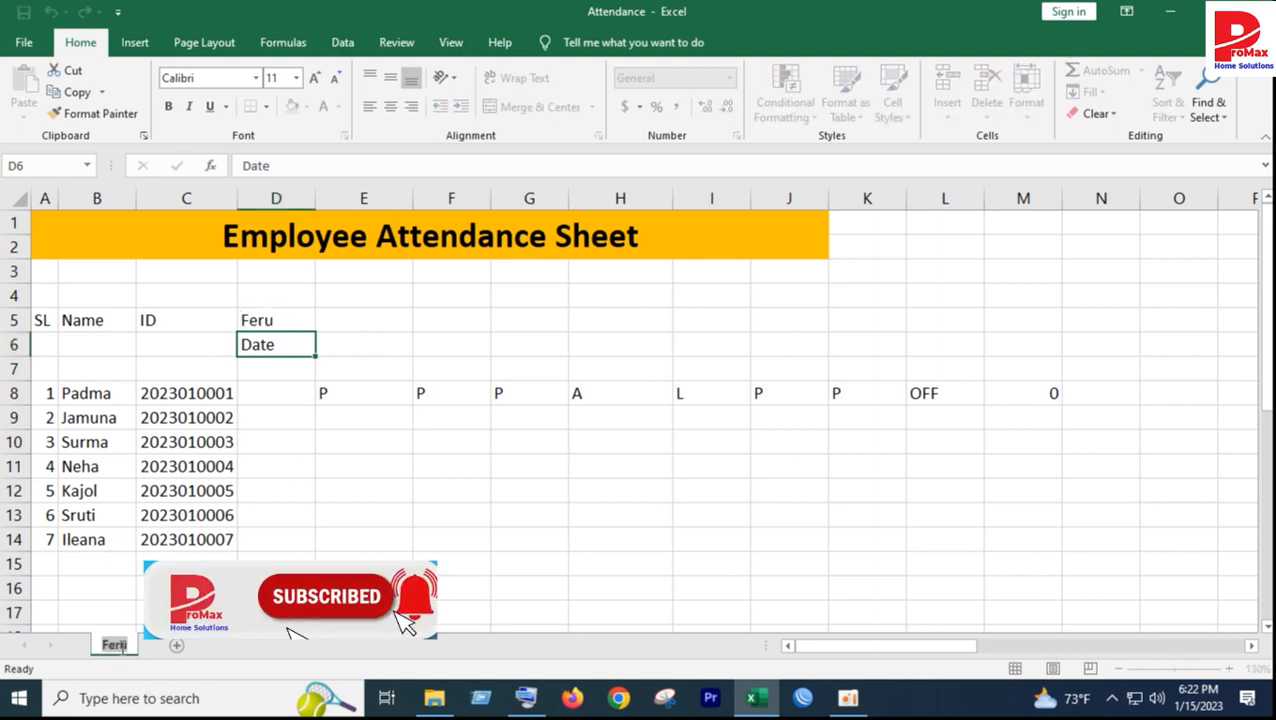
pyautogui.click(117, 646)
pyautogui.write('b')
pyautogui.press('Return')
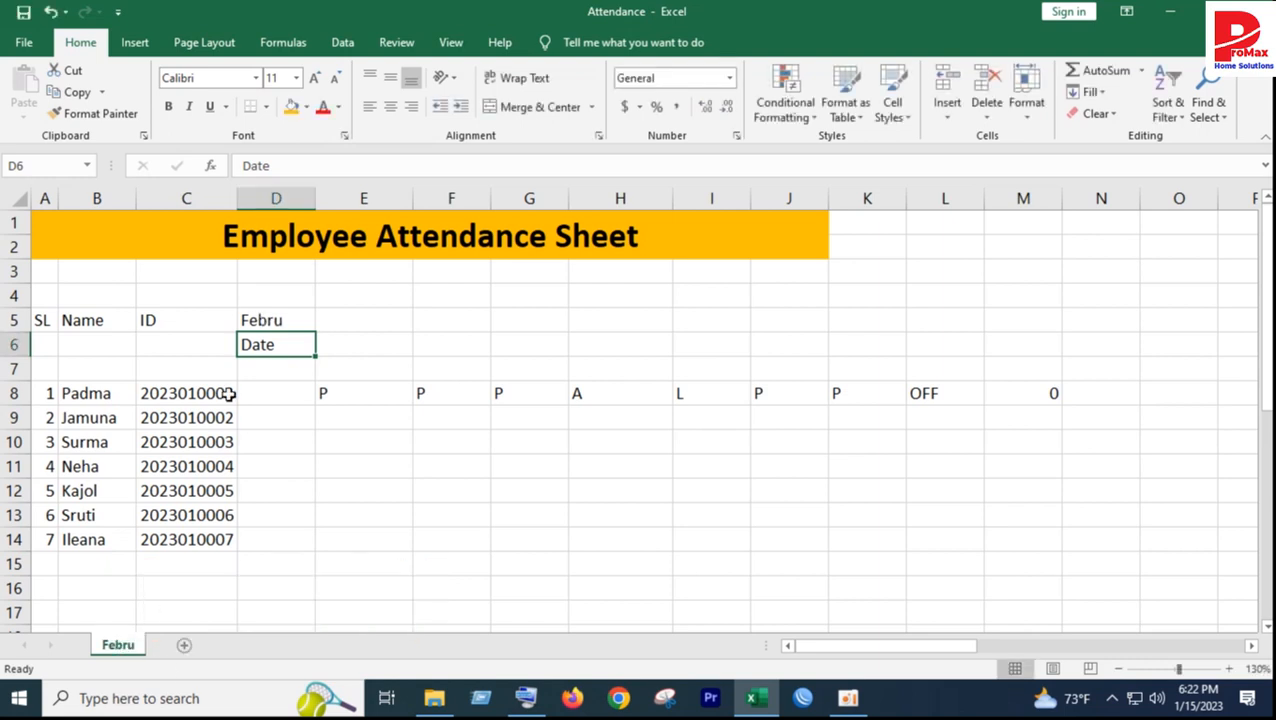
pyautogui.click(257, 319)
pyautogui.doubleClick(257, 319)
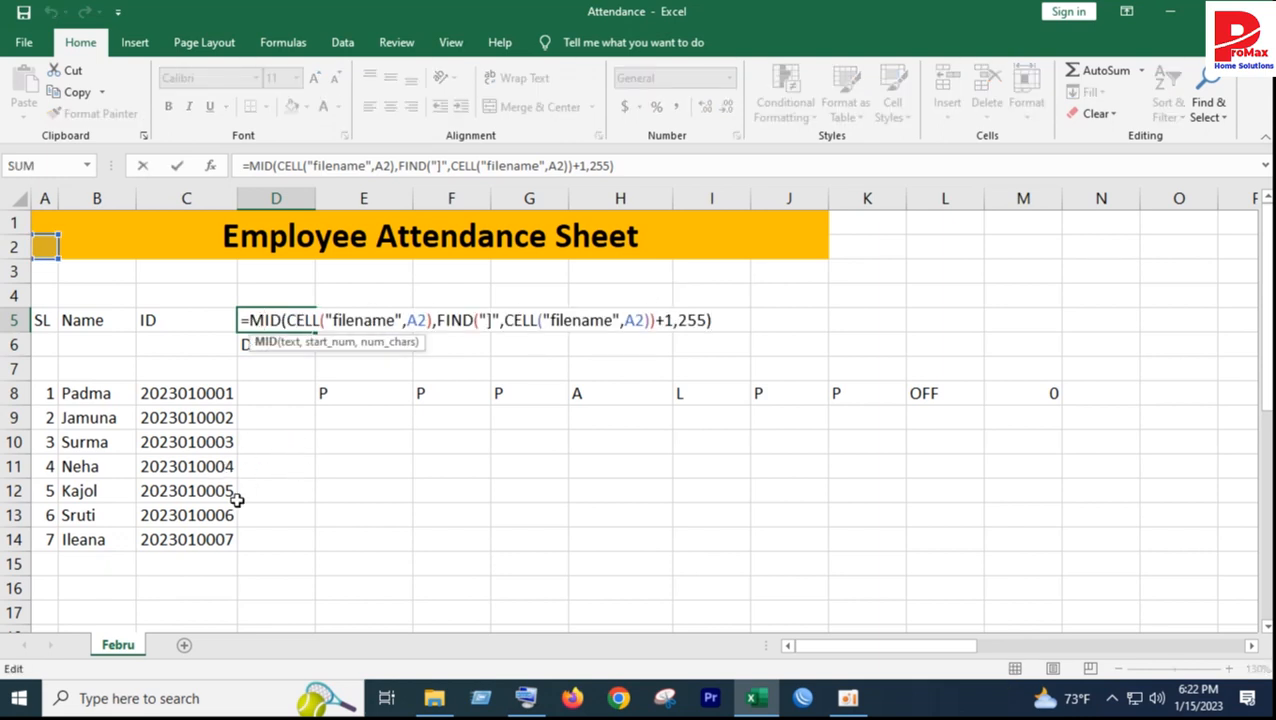
# Step: Rename the sheet as January with the On-Screen Keyboard, and minimize the keyboard
pyautogui.click(114, 649)
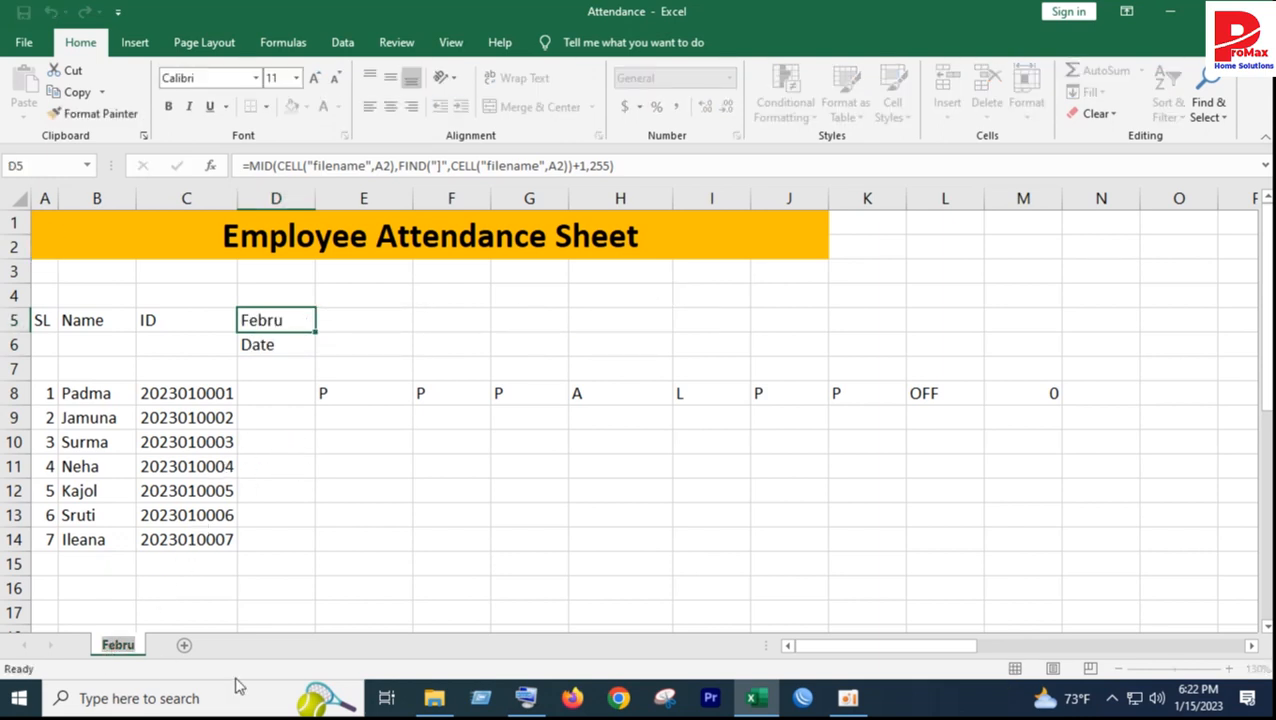
pyautogui.click(529, 697)
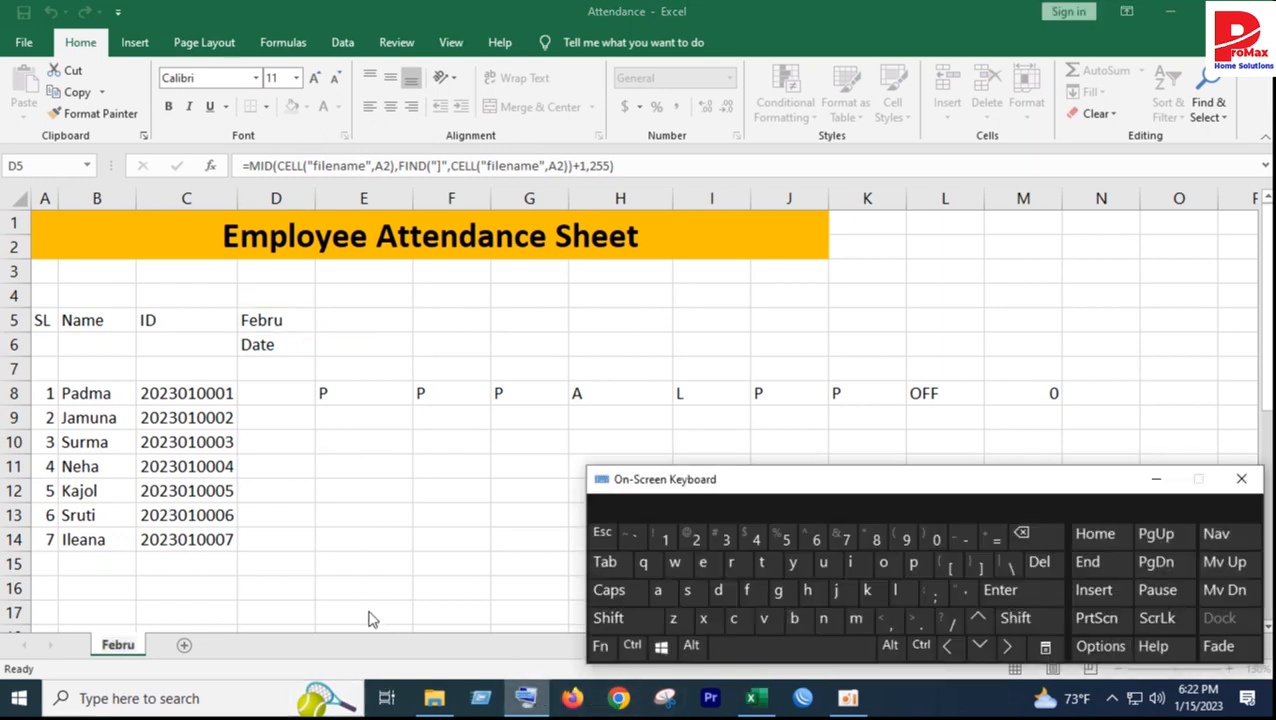
pyautogui.click(145, 636)
pyautogui.click(608, 618)
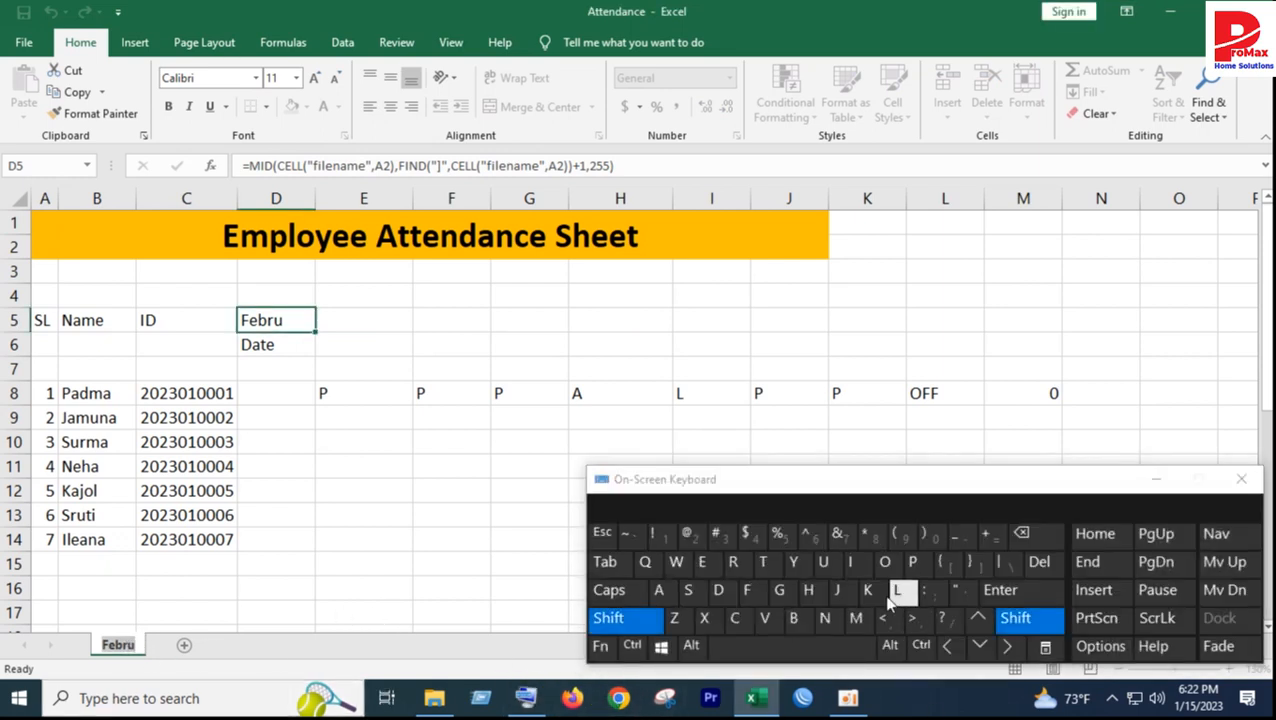
pyautogui.click(840, 590)
pyautogui.click(658, 590)
pyautogui.click(823, 618)
pyautogui.click(823, 562)
pyautogui.click(658, 590)
pyautogui.click(761, 562)
pyautogui.click(792, 562)
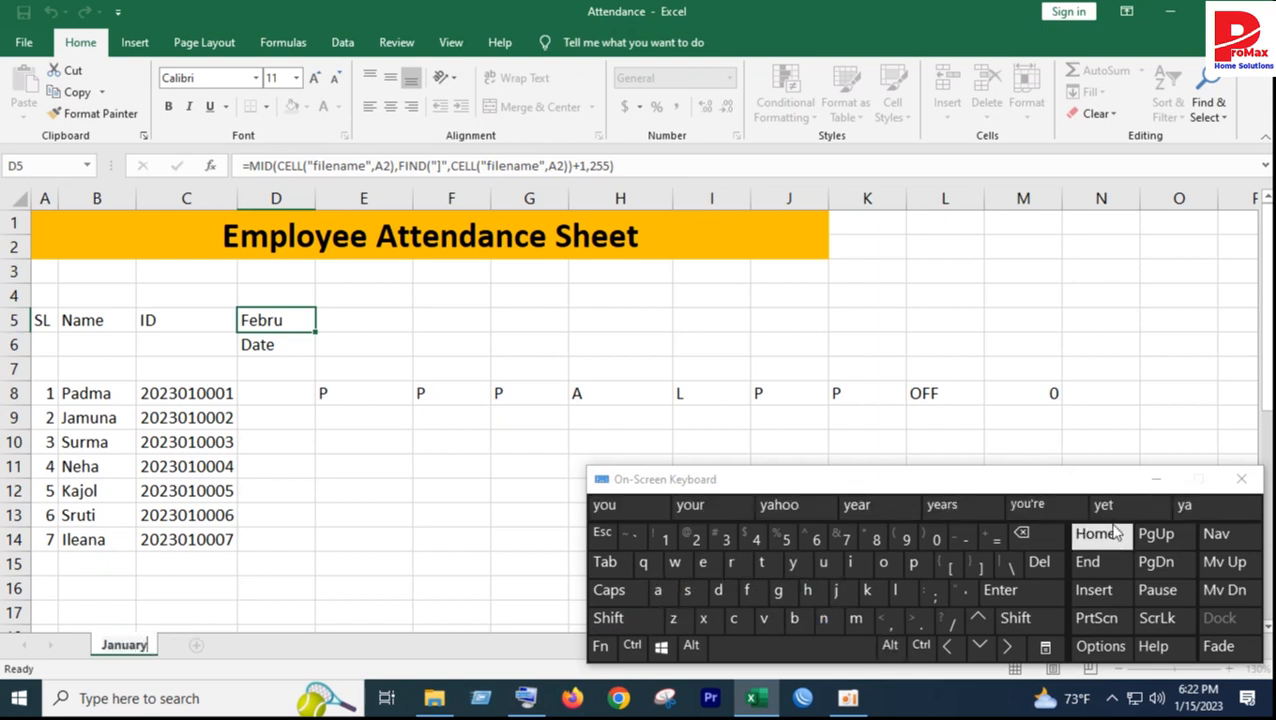
pyautogui.press('Return')
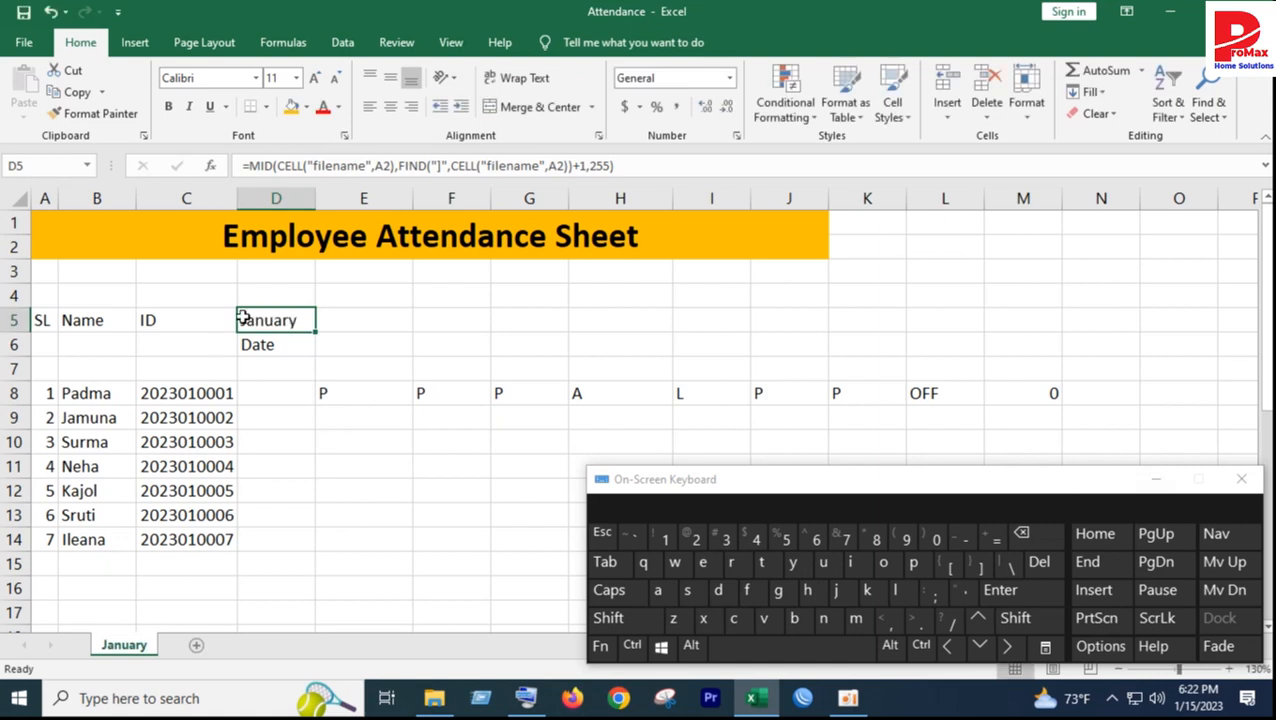
pyautogui.click(1156, 480)
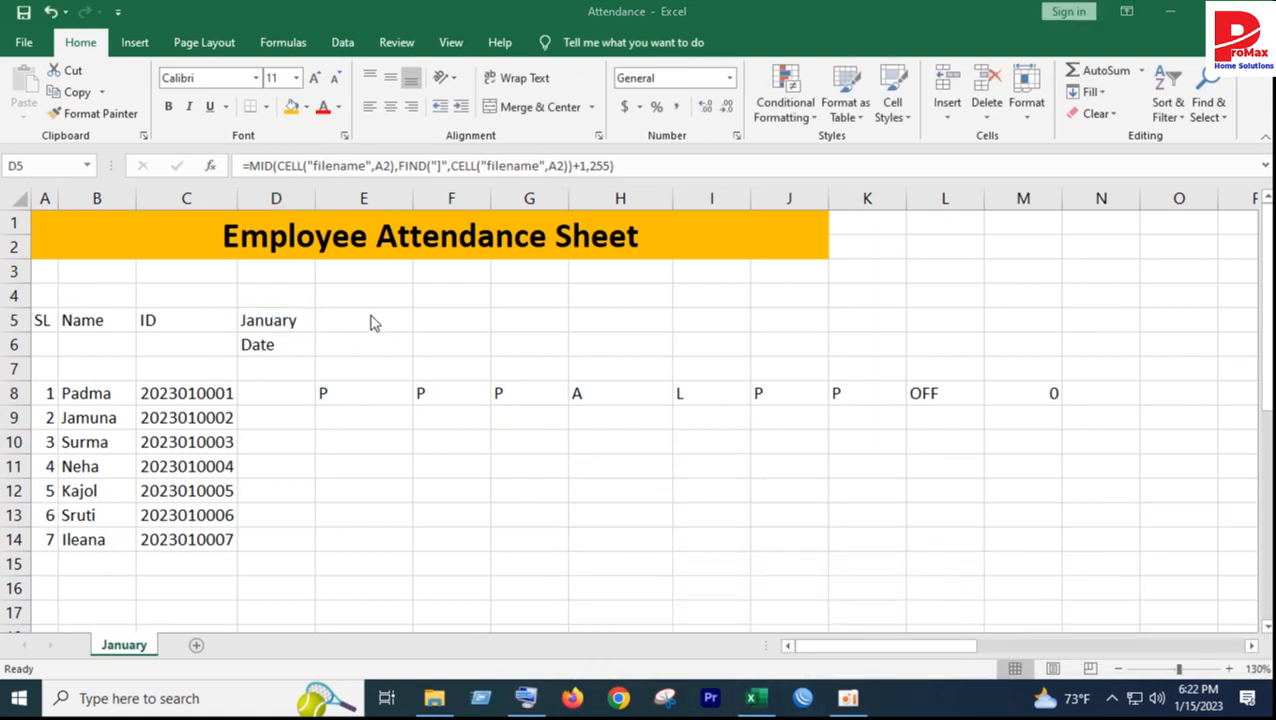
# Step: Start a formula in E5 with the DATEVALUE function, bringing up the On-Screen Keyboard
pyautogui.click(373, 318)
pyautogui.click(854, 327)
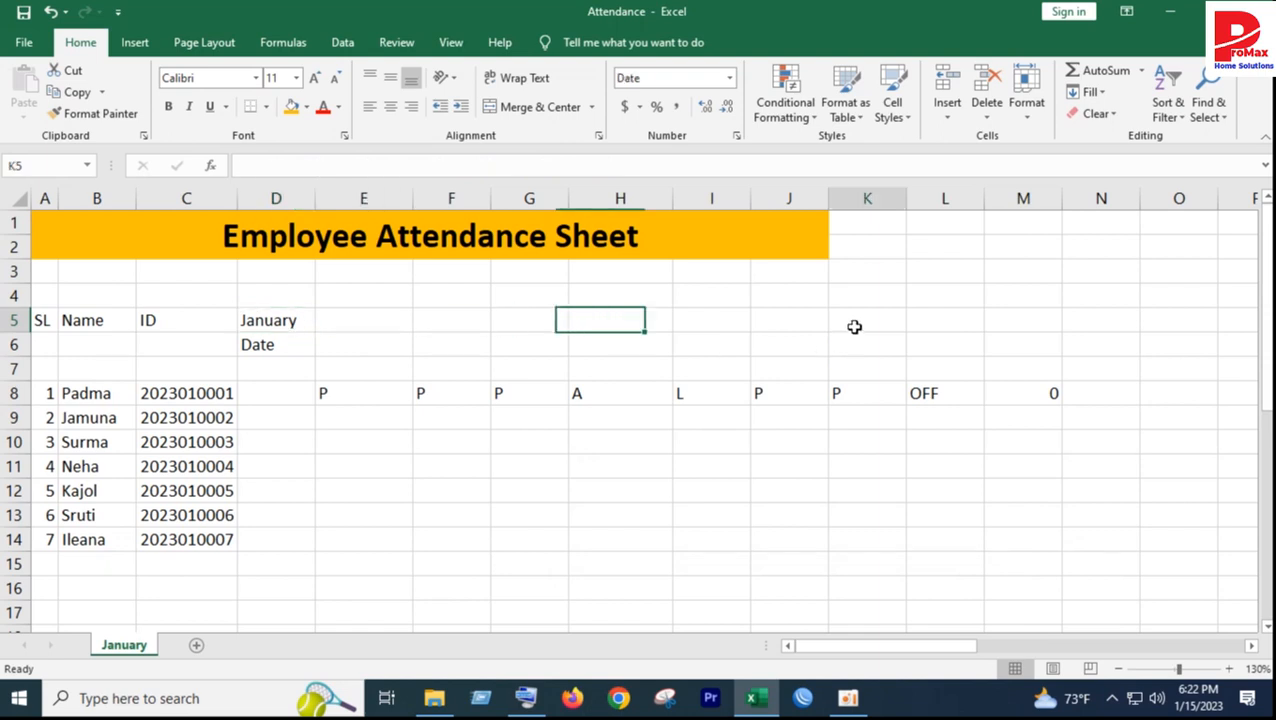
pyautogui.click(419, 322)
pyautogui.click(384, 322)
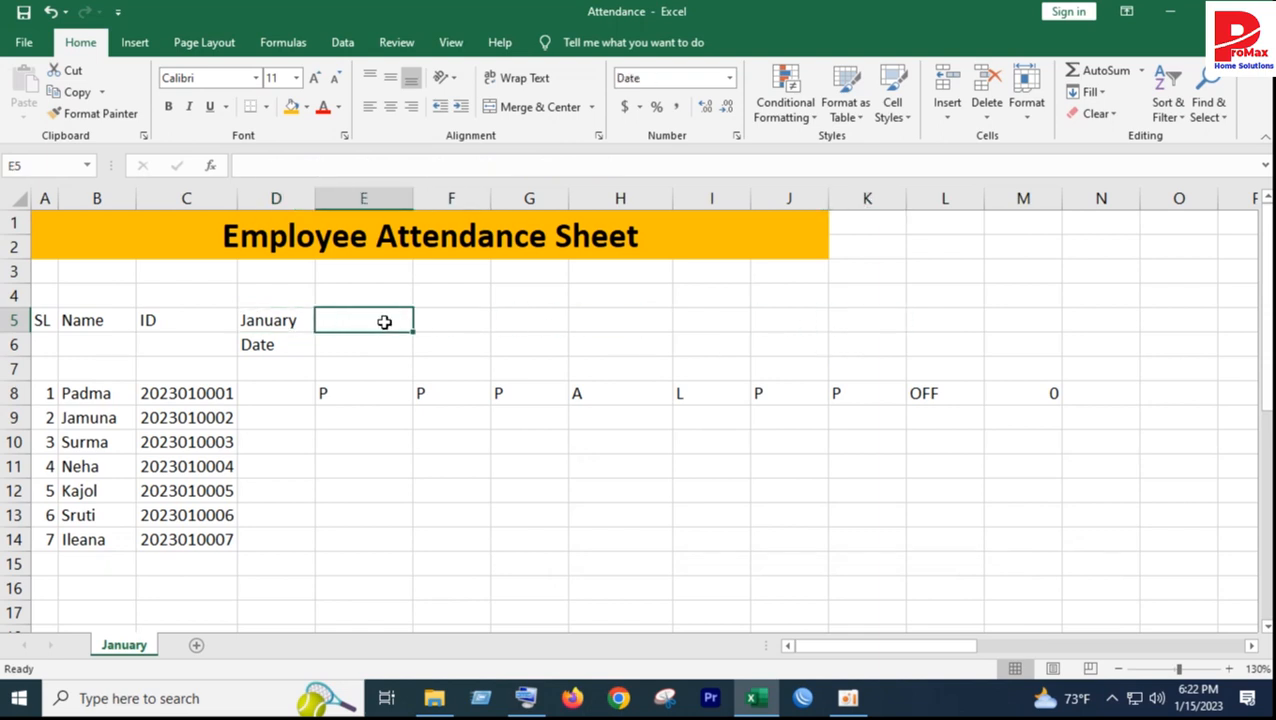
pyautogui.write('=')
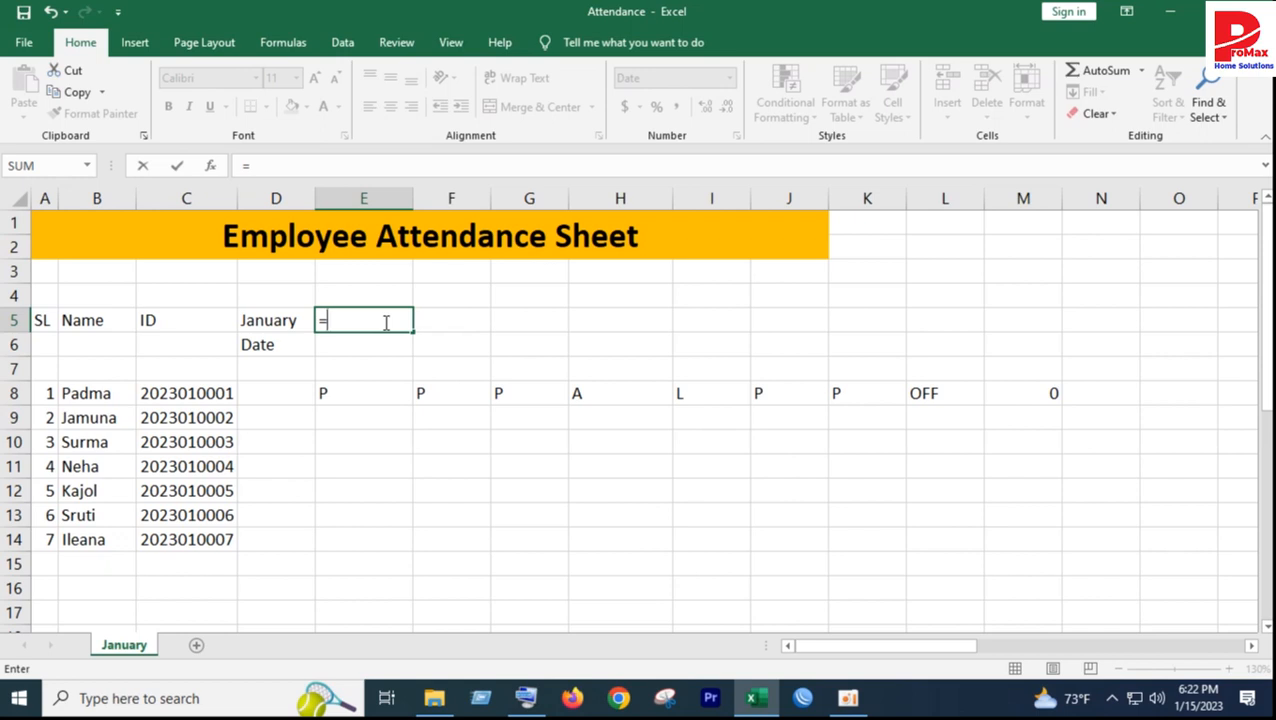
pyautogui.write('d')
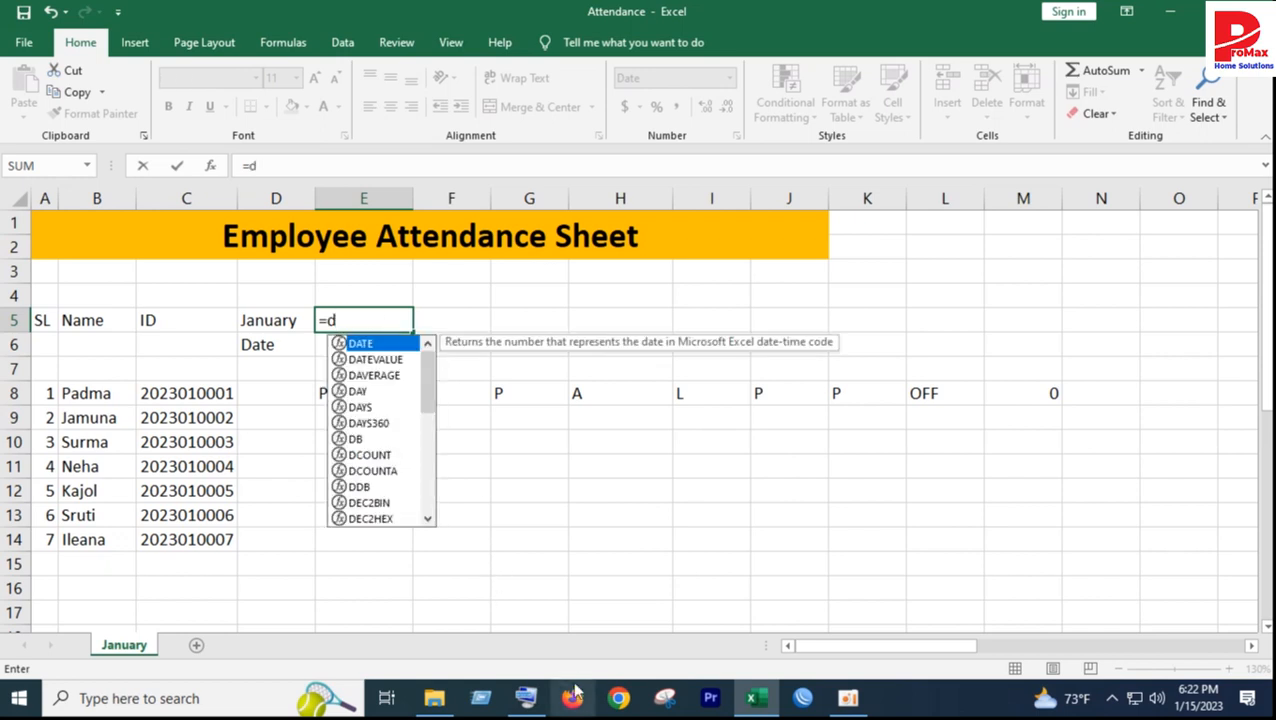
pyautogui.click(527, 698)
pyautogui.click(368, 317)
pyautogui.click(657, 590)
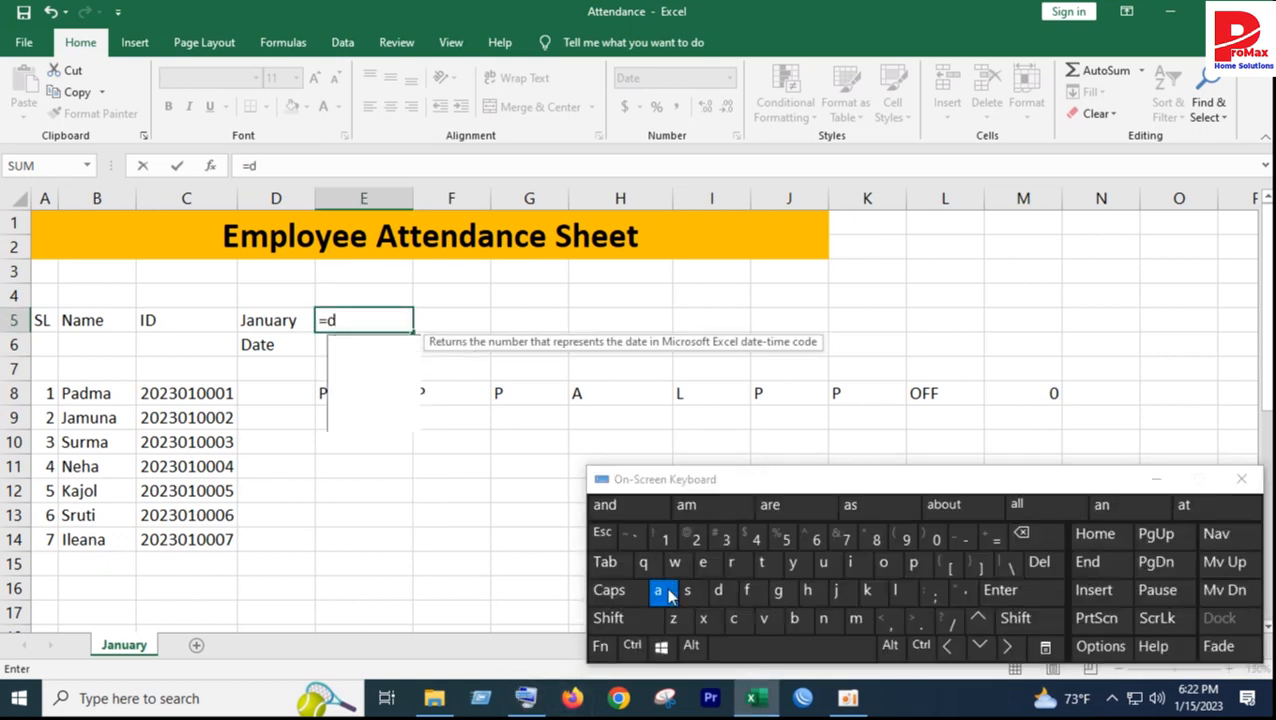
pyautogui.doubleClick(389, 362)
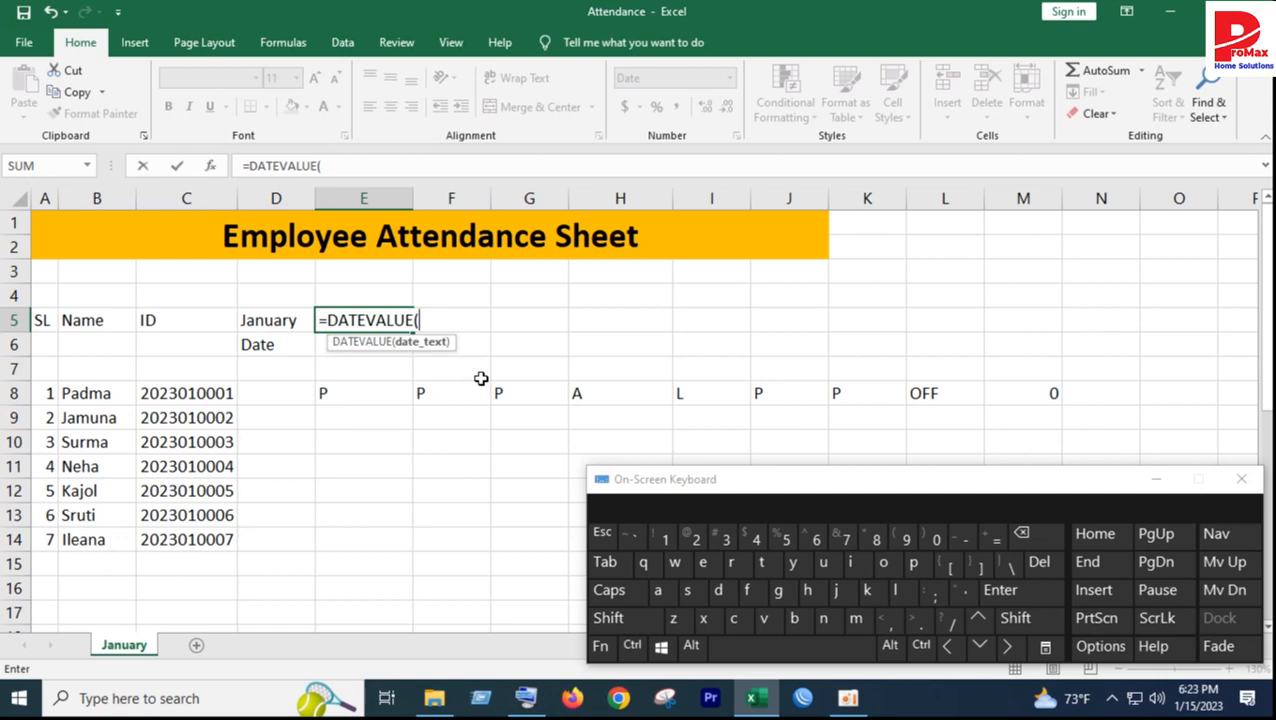
# Step: Complete the E5 formula as =DATEVALUE("1"&D5) to produce the first date of the month
pyautogui.press('shift')
pyautogui.write('"1')
pyautogui.press('shift')
pyautogui.write('"')
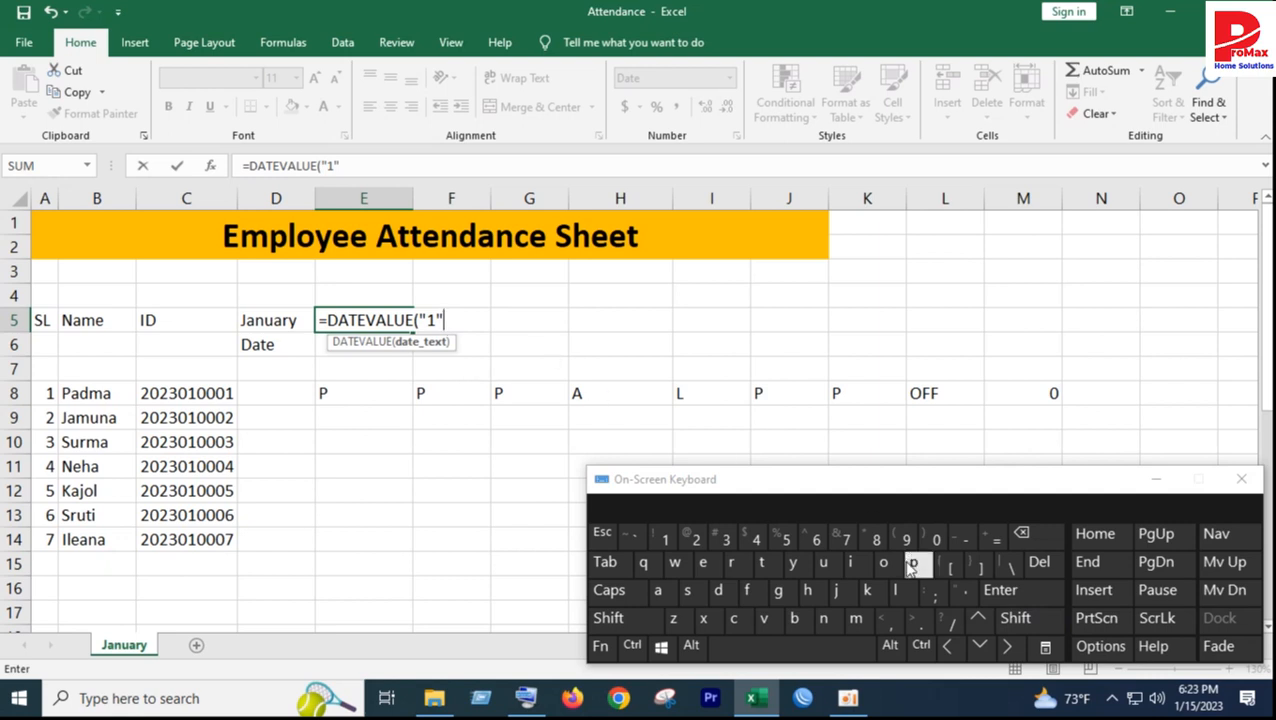
pyautogui.press('shift')
pyautogui.write('&')
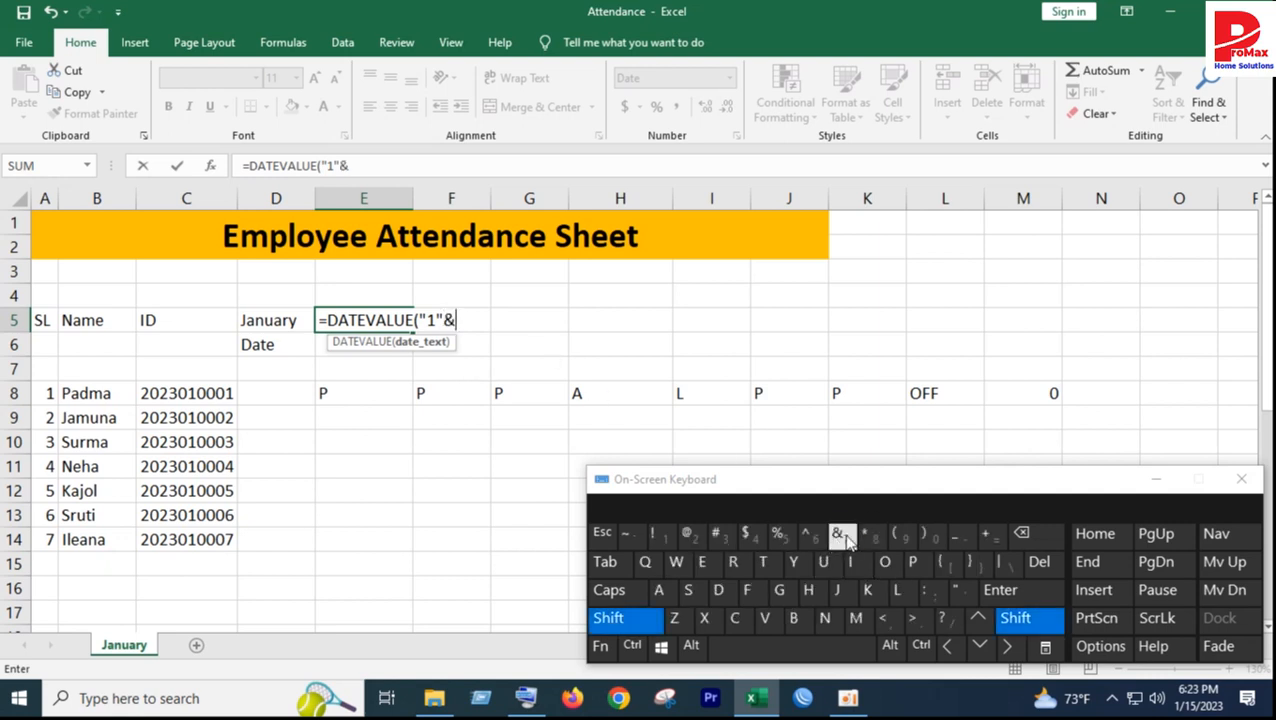
pyautogui.click(268, 320)
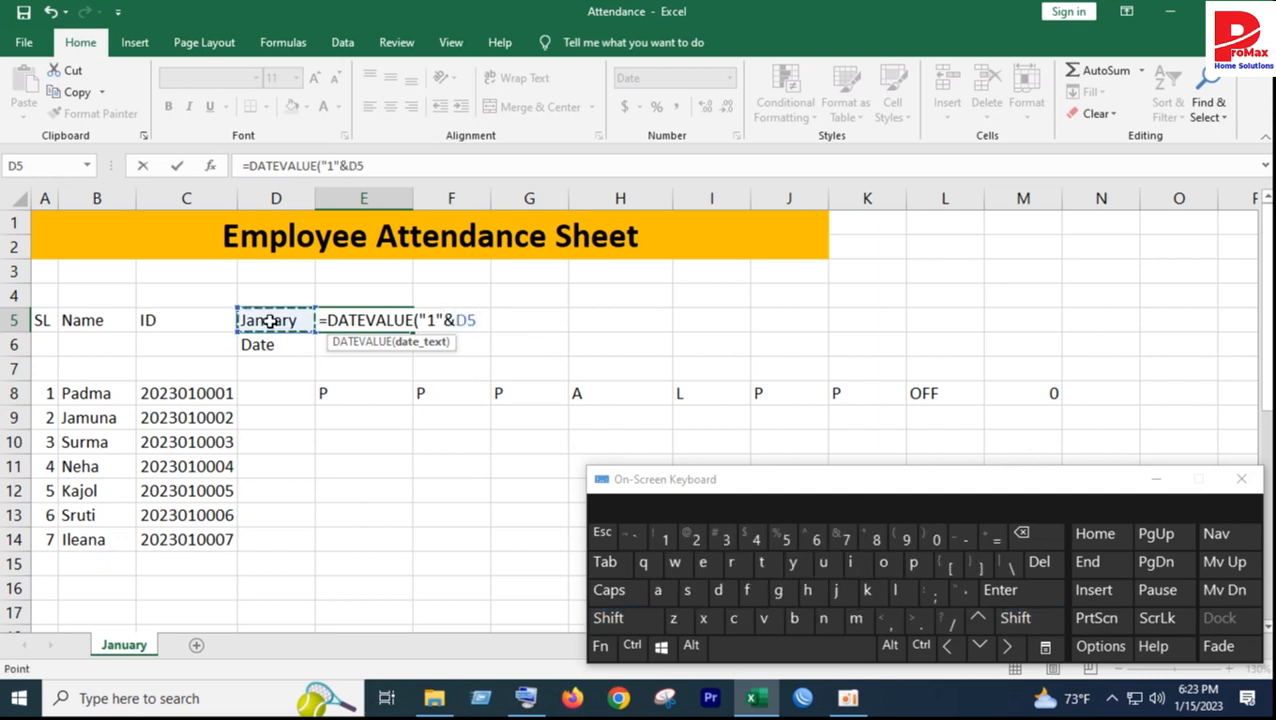
pyautogui.press('Return')
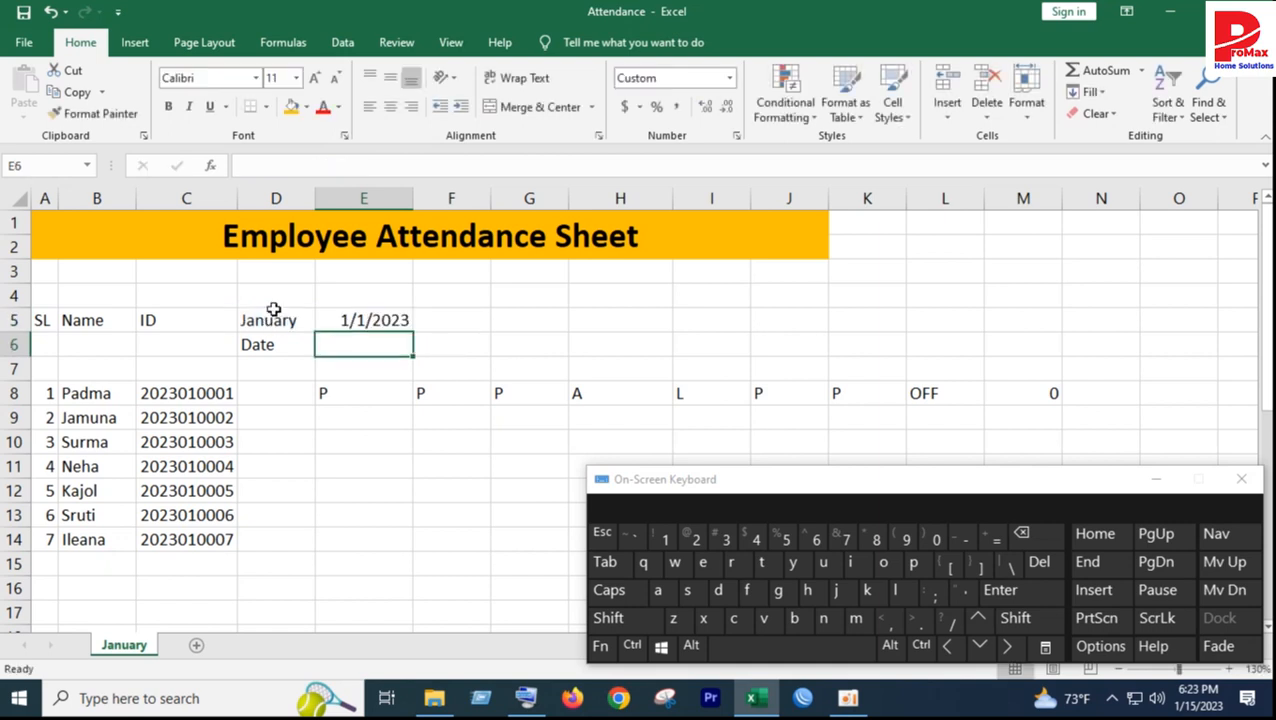
# Step: Minimize the On-Screen Keyboard and inspect the DATEVALUE formula in E5
pyautogui.click(357, 322)
pyautogui.click(1155, 480)
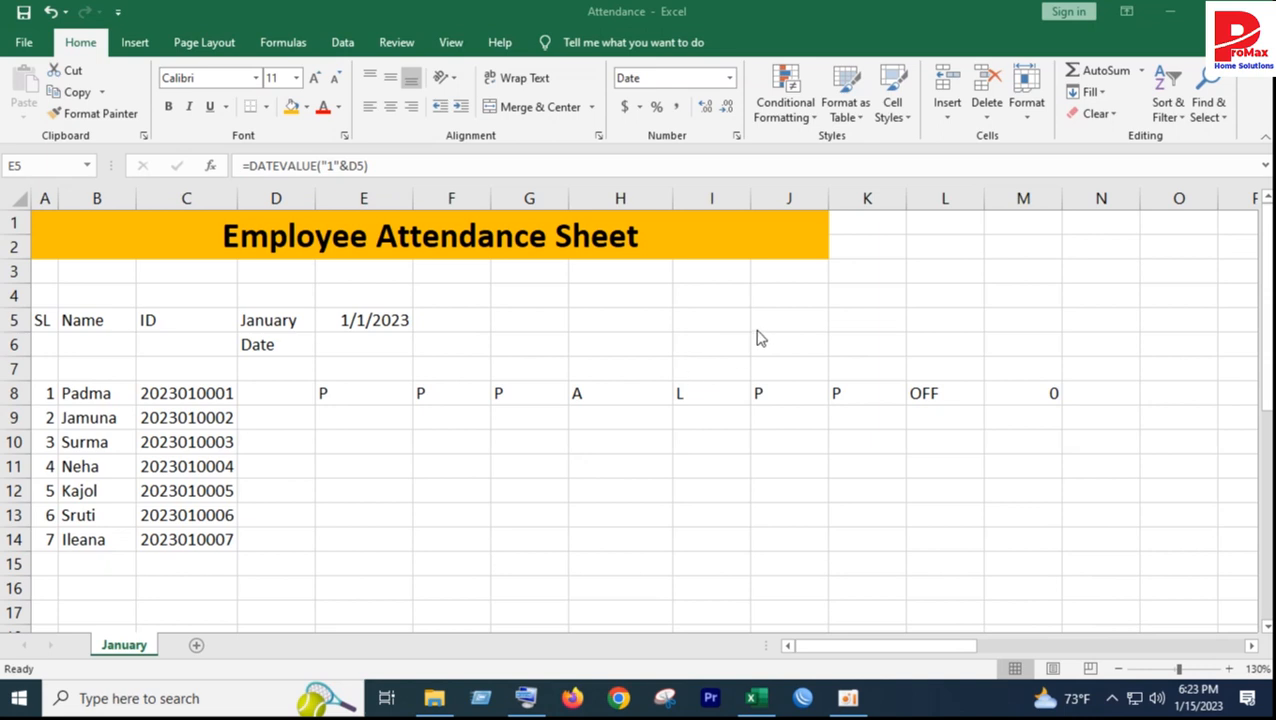
pyautogui.press('F2')
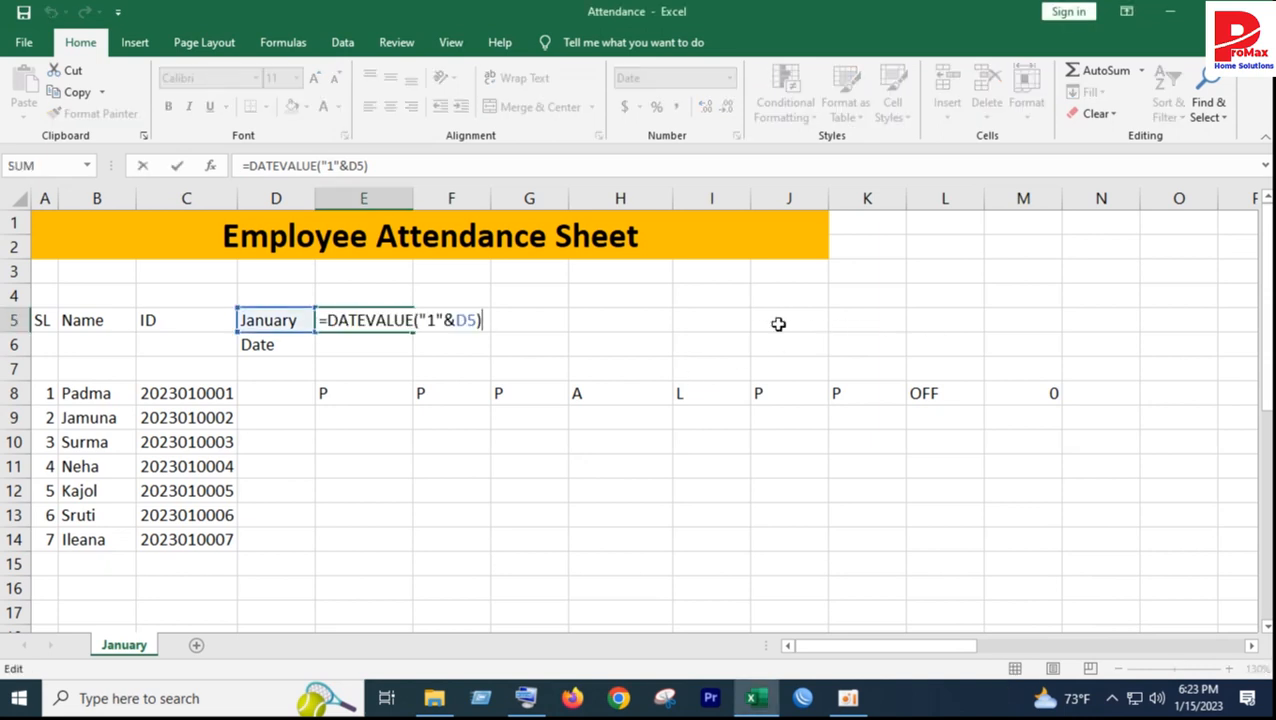
pyautogui.press('Return')
# Step: Try to calculate the month's last date in J5 with =EOMONTH("1",D5)
pyautogui.click(778, 323)
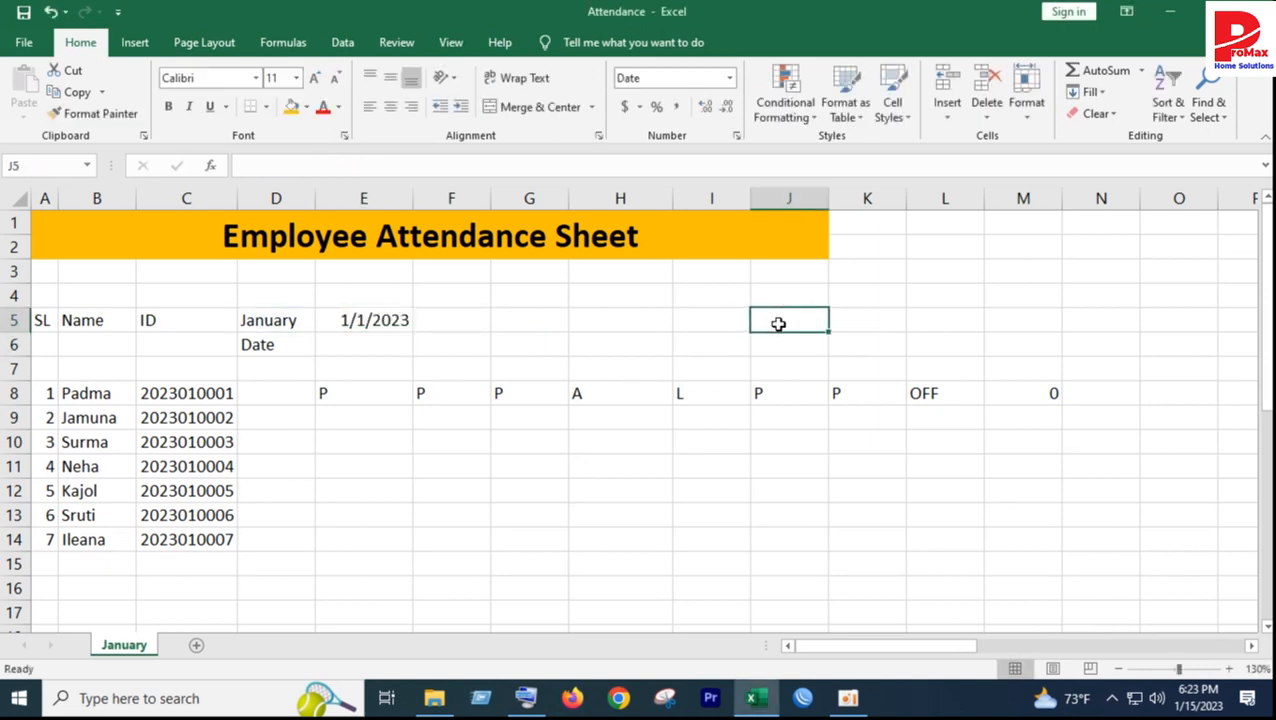
pyautogui.write('=e')
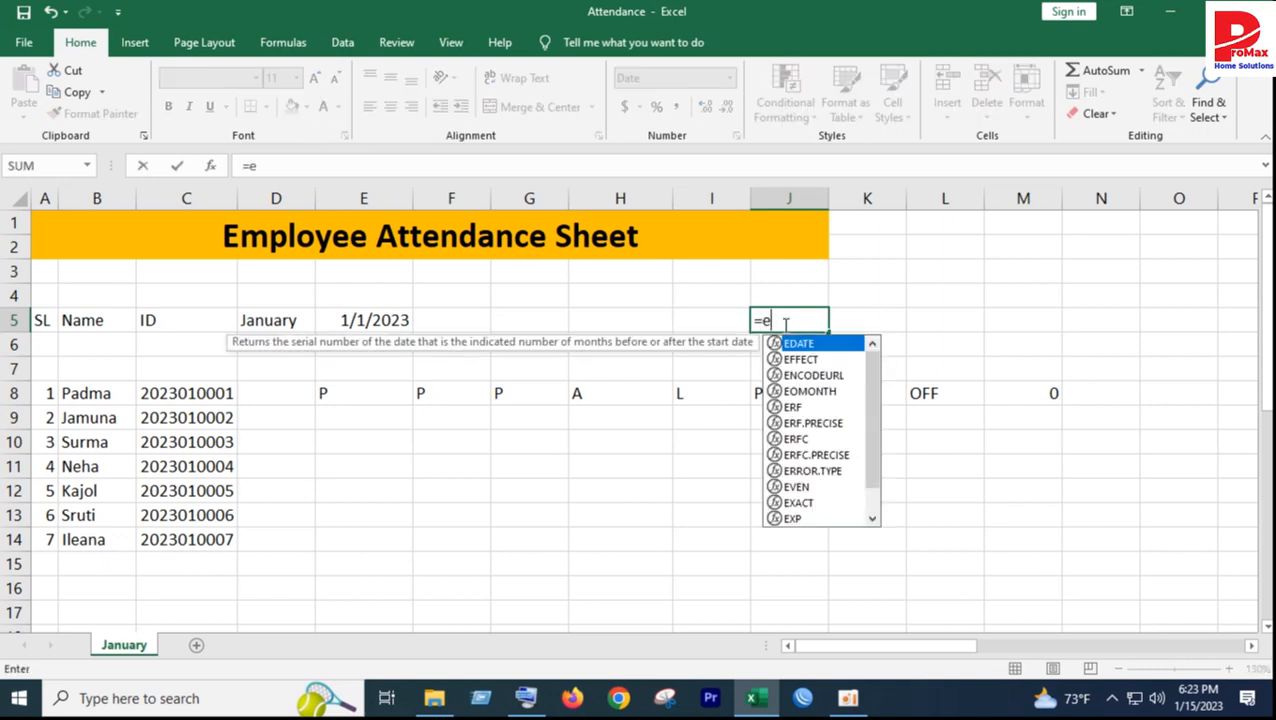
pyautogui.write('o')
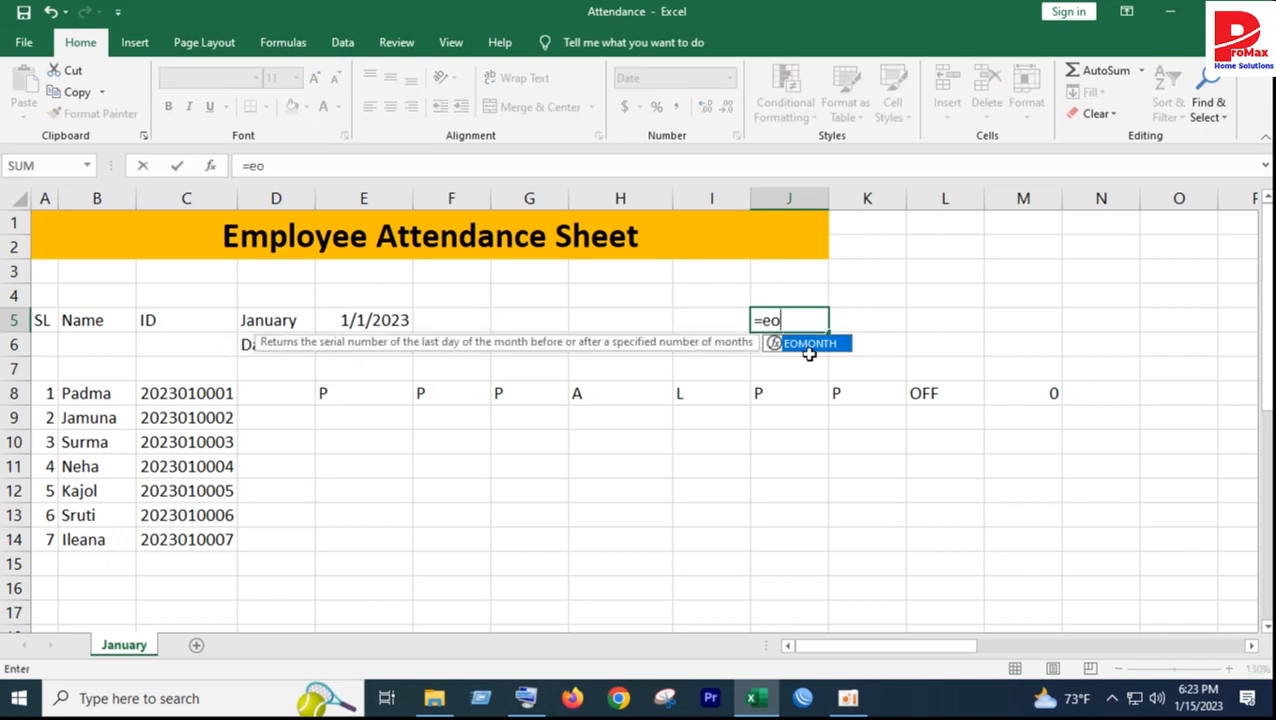
pyautogui.doubleClick(812, 348)
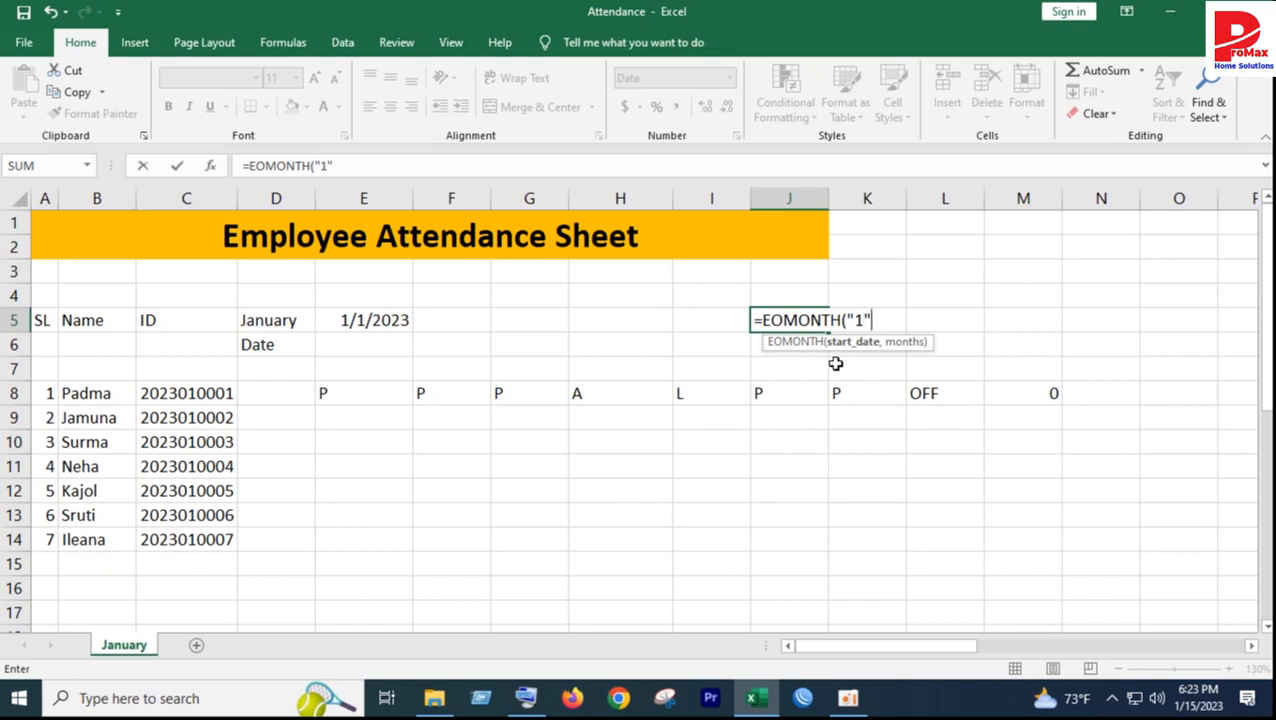
pyautogui.write(',')
pyautogui.click(297, 319)
pyautogui.press('Return')
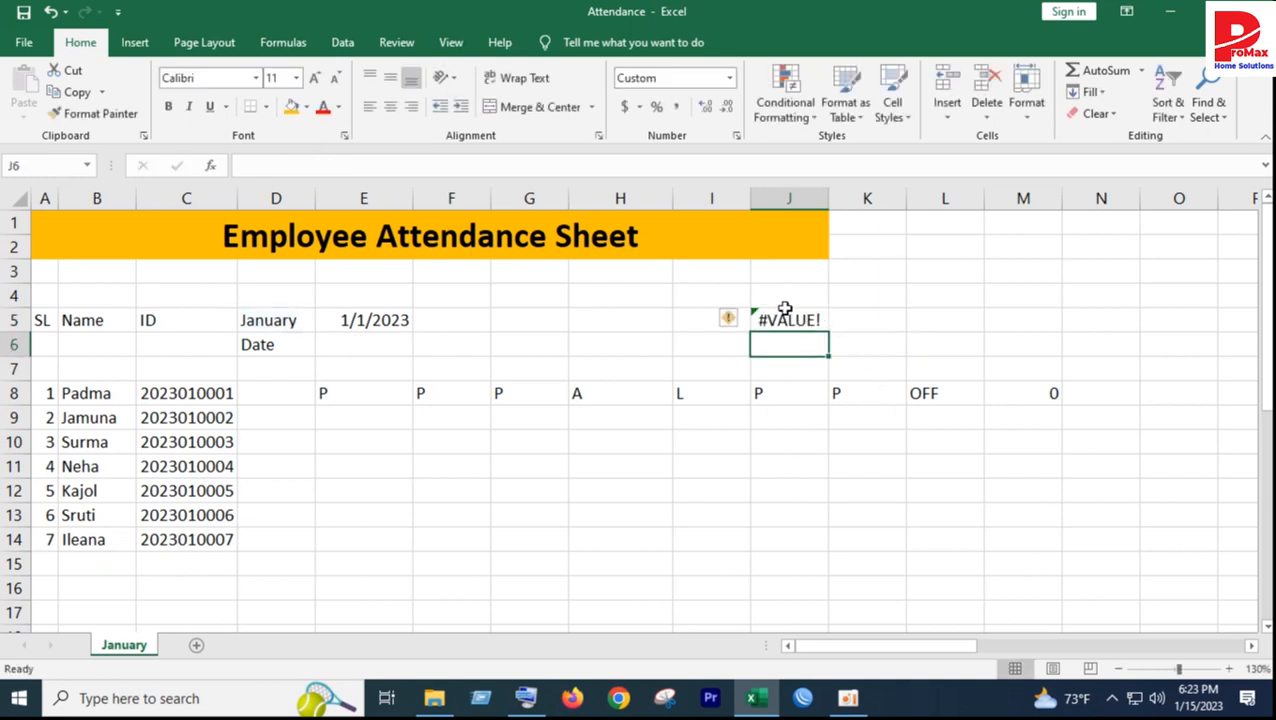
# Step: Widen column J and change the first argument of the EOMONTH formula in J5 to "31"
pyautogui.click(789, 316)
pyautogui.moveTo(828, 197); pyautogui.dragTo(856, 196)
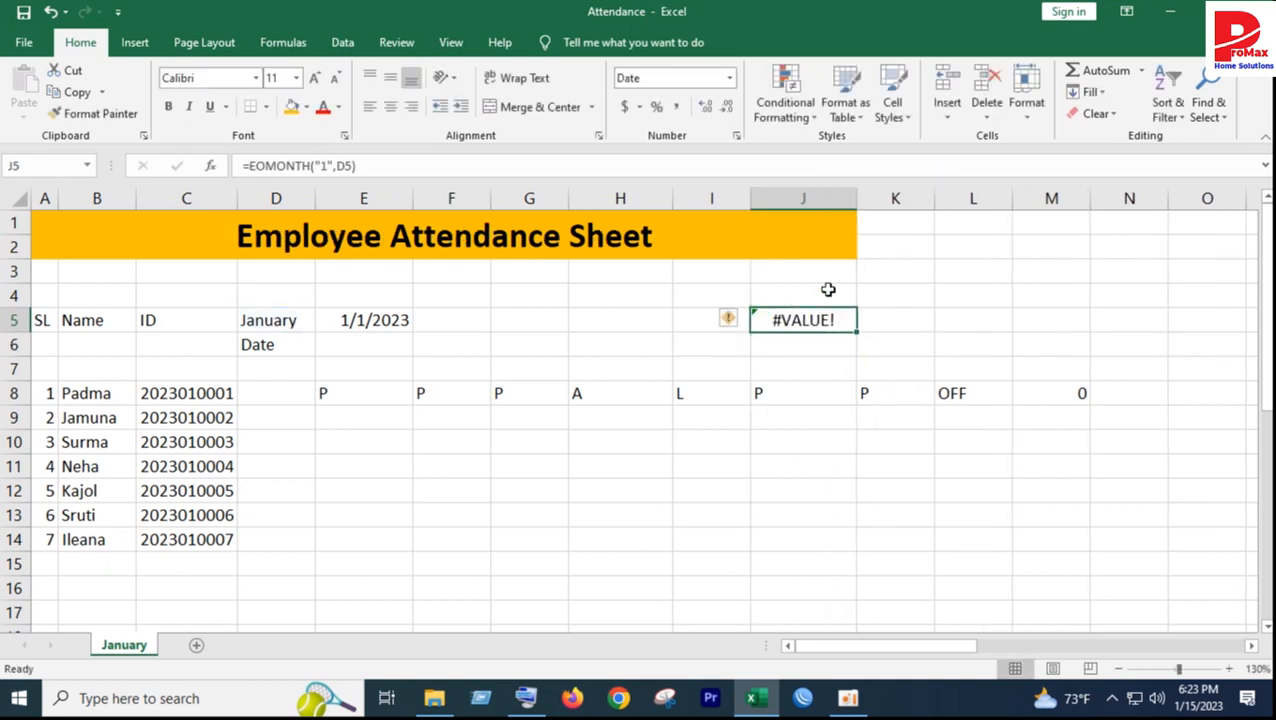
pyautogui.click(323, 165)
pyautogui.write('31')
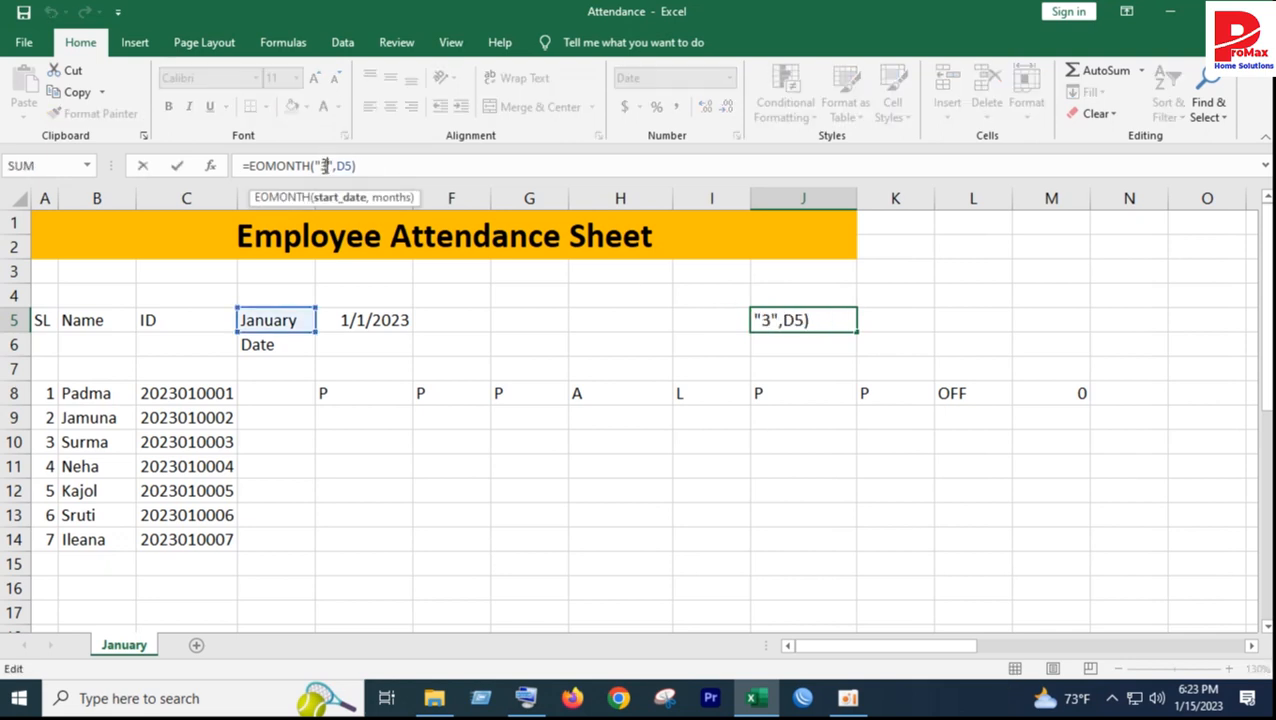
pyautogui.press('Return')
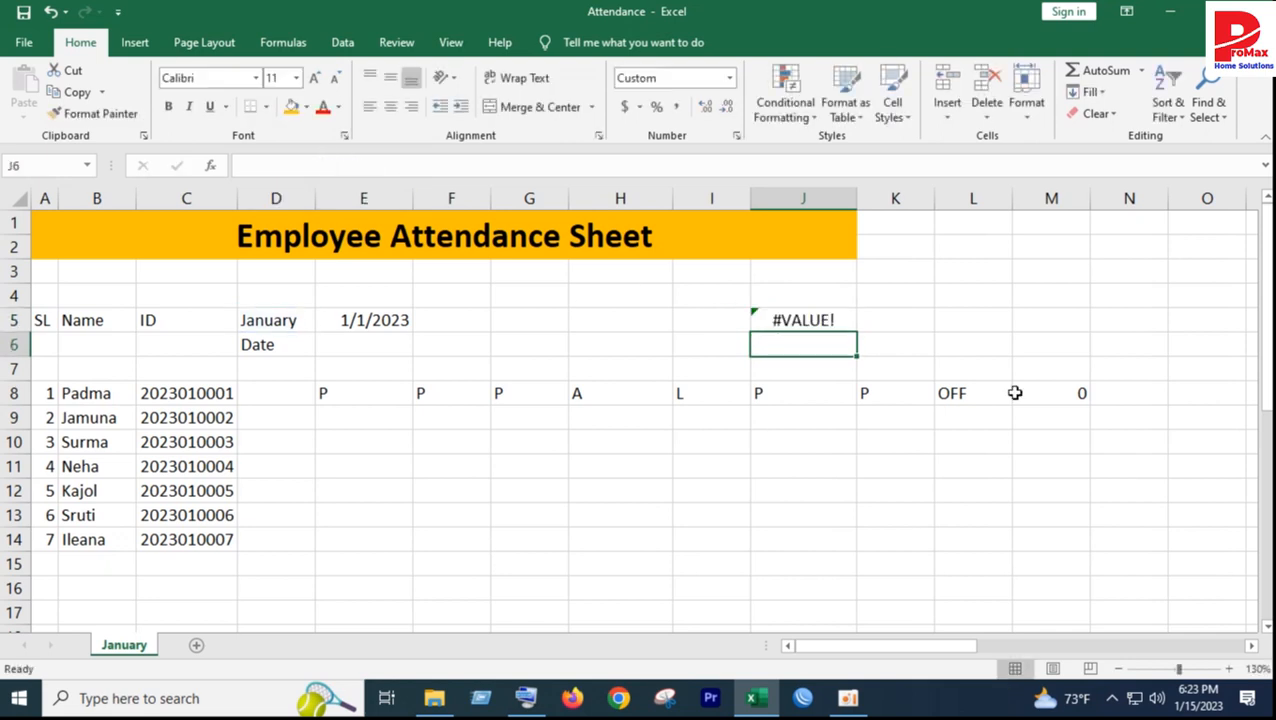
# Step: Delete the EOMONTH formula from J5
pyautogui.click(776, 325)
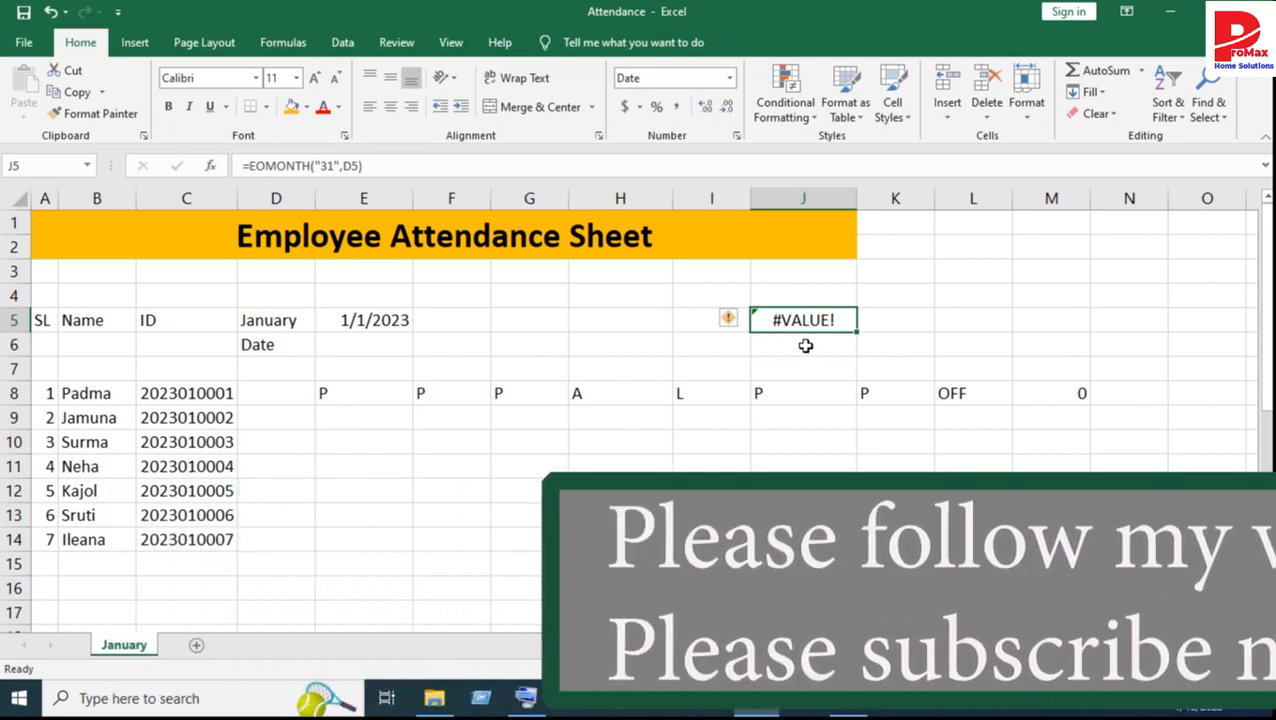
pyautogui.press('Delete')
pyautogui.click(824, 535)
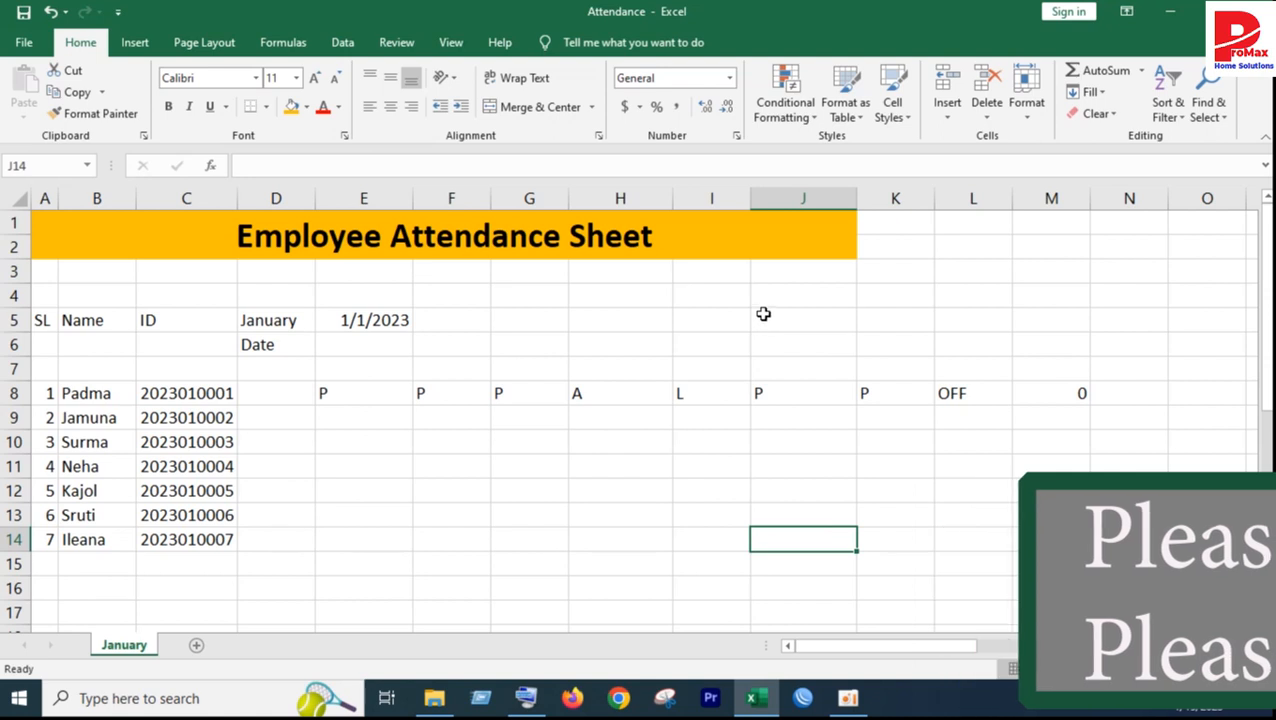
# Step: Enter the month's end date in J5 as 31/01.2023
pyautogui.click(797, 330)
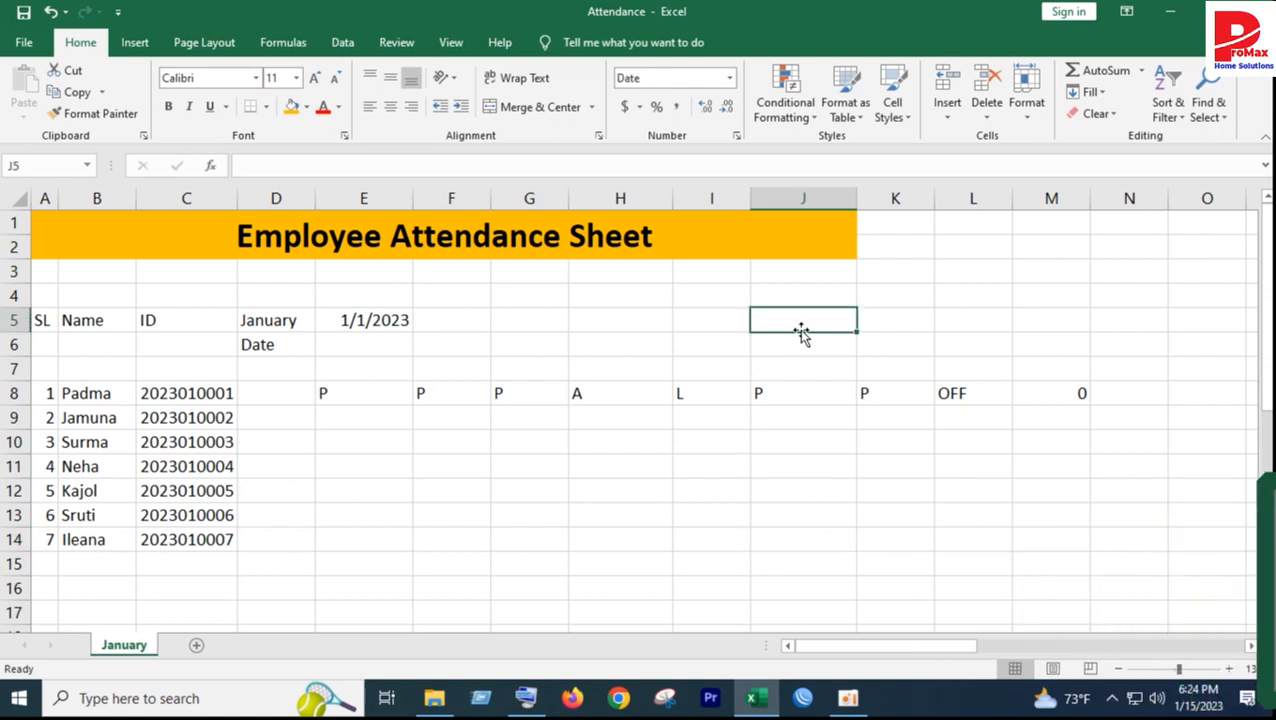
pyautogui.write('31')
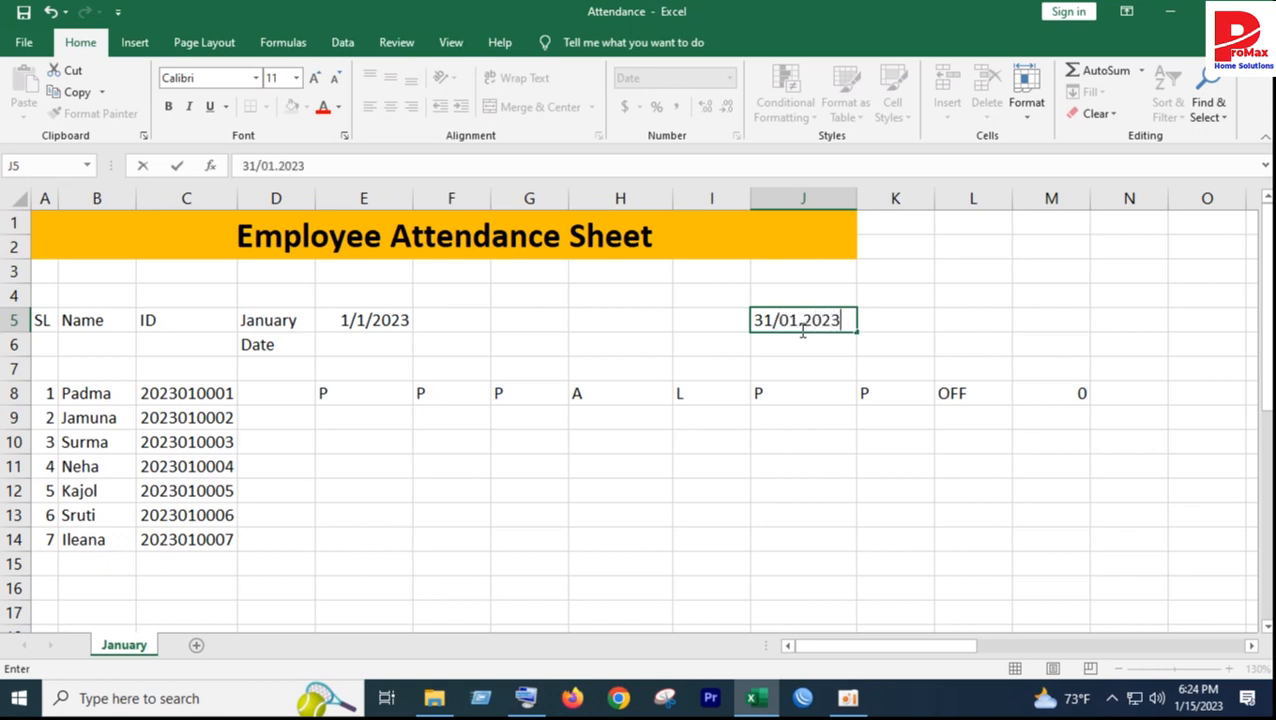
pyautogui.write('/01.2023')
pyautogui.press('Return')
pyautogui.click(860, 444)
pyautogui.click(808, 326)
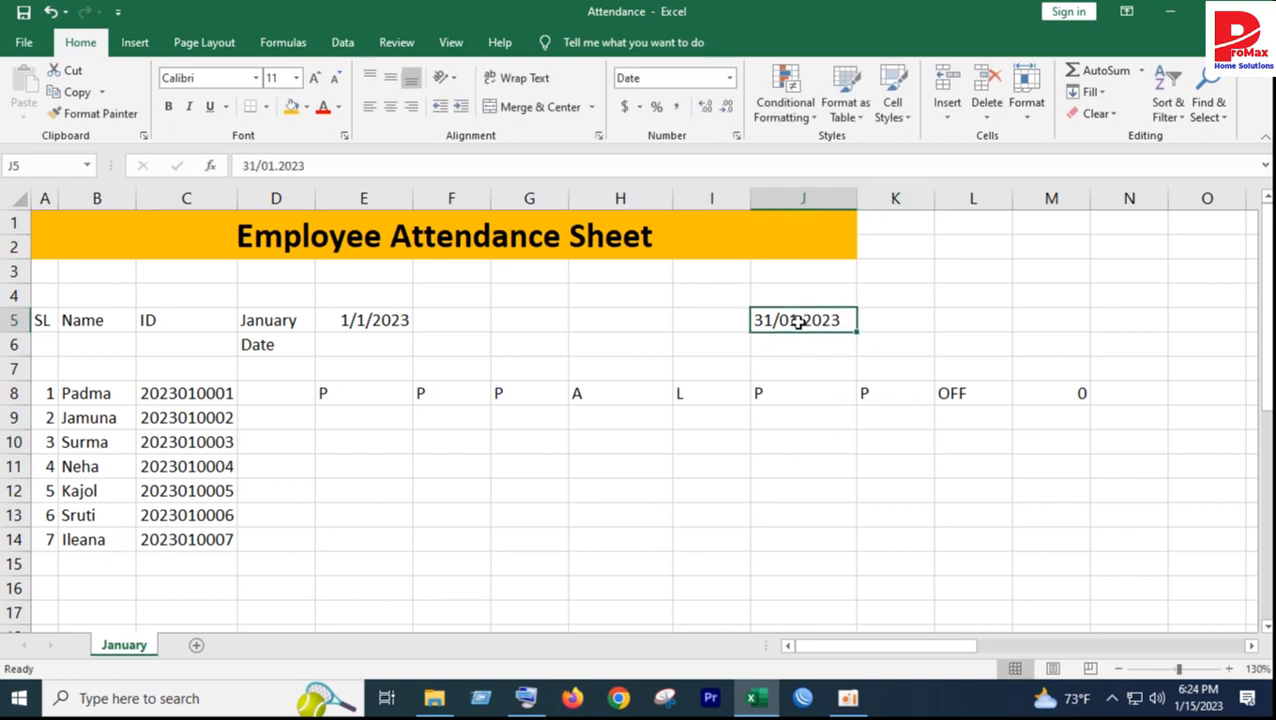
# Step: Replace the dot in the J5 date with a slash so it reads 31/01/2023
pyautogui.doubleClick(800, 320)
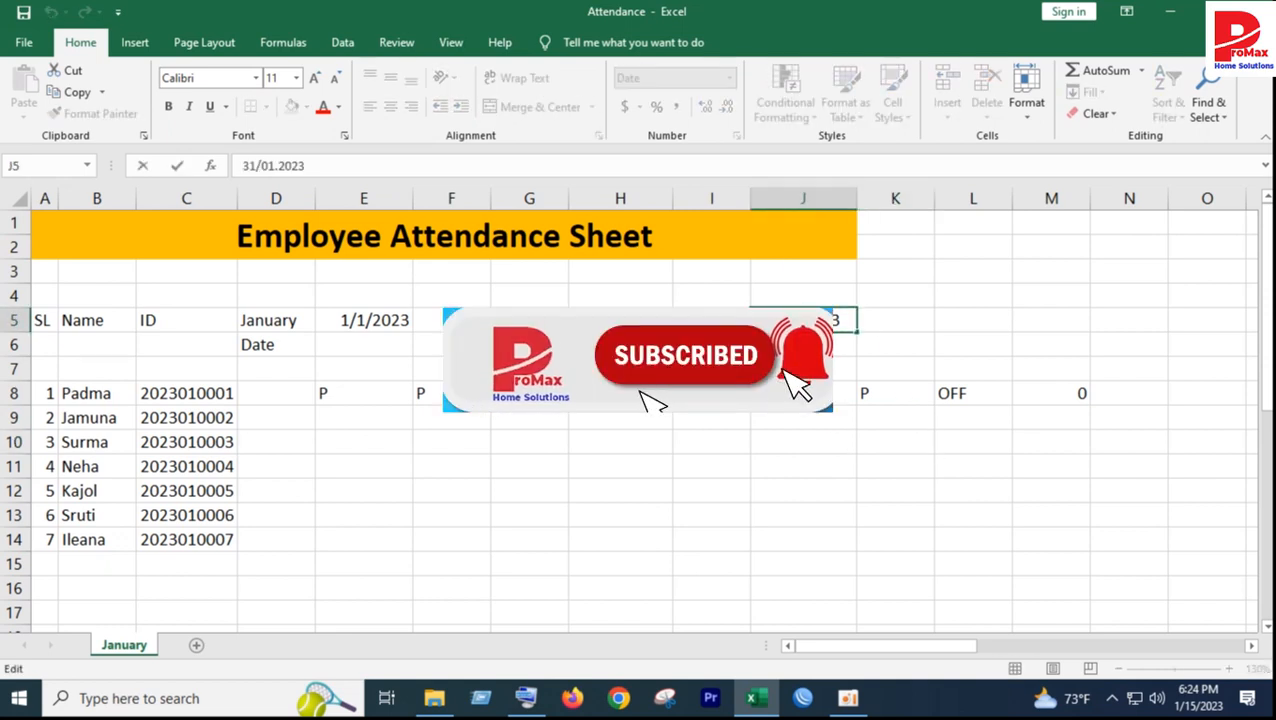
pyautogui.moveTo(806, 320); pyautogui.dragTo(799, 320)
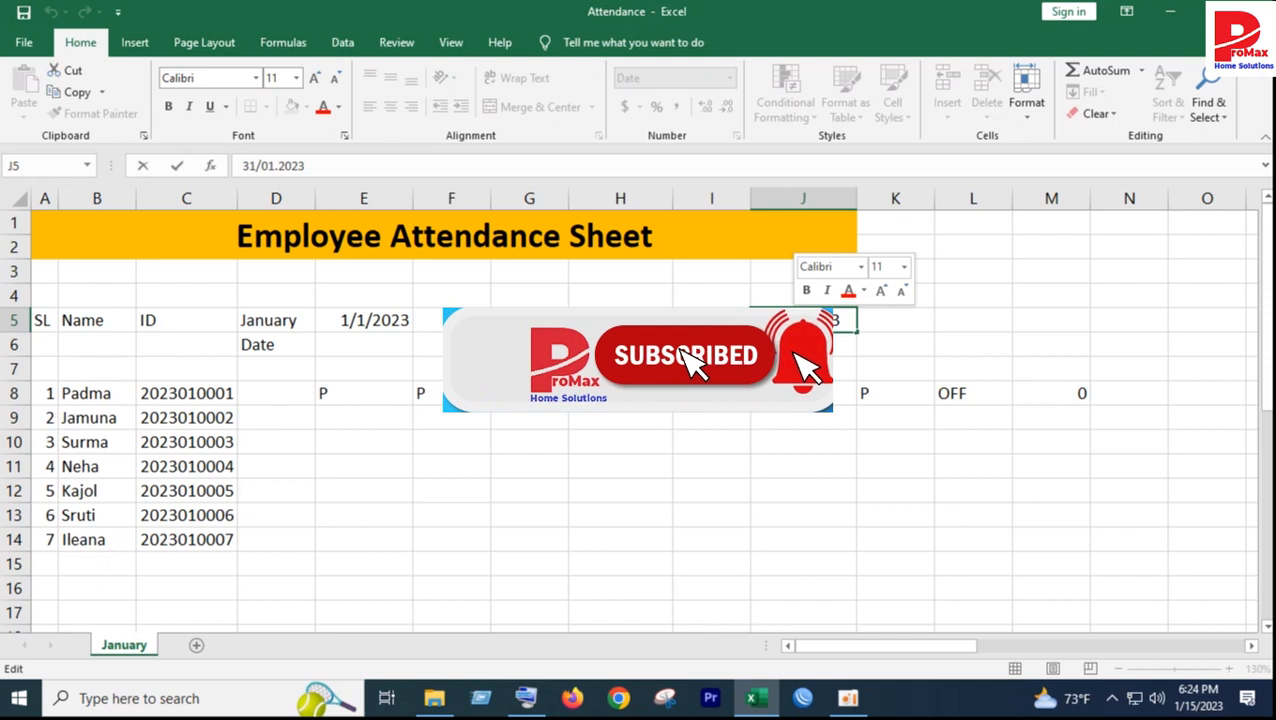
pyautogui.write('/')
pyautogui.click(831, 510)
pyautogui.click(660, 486)
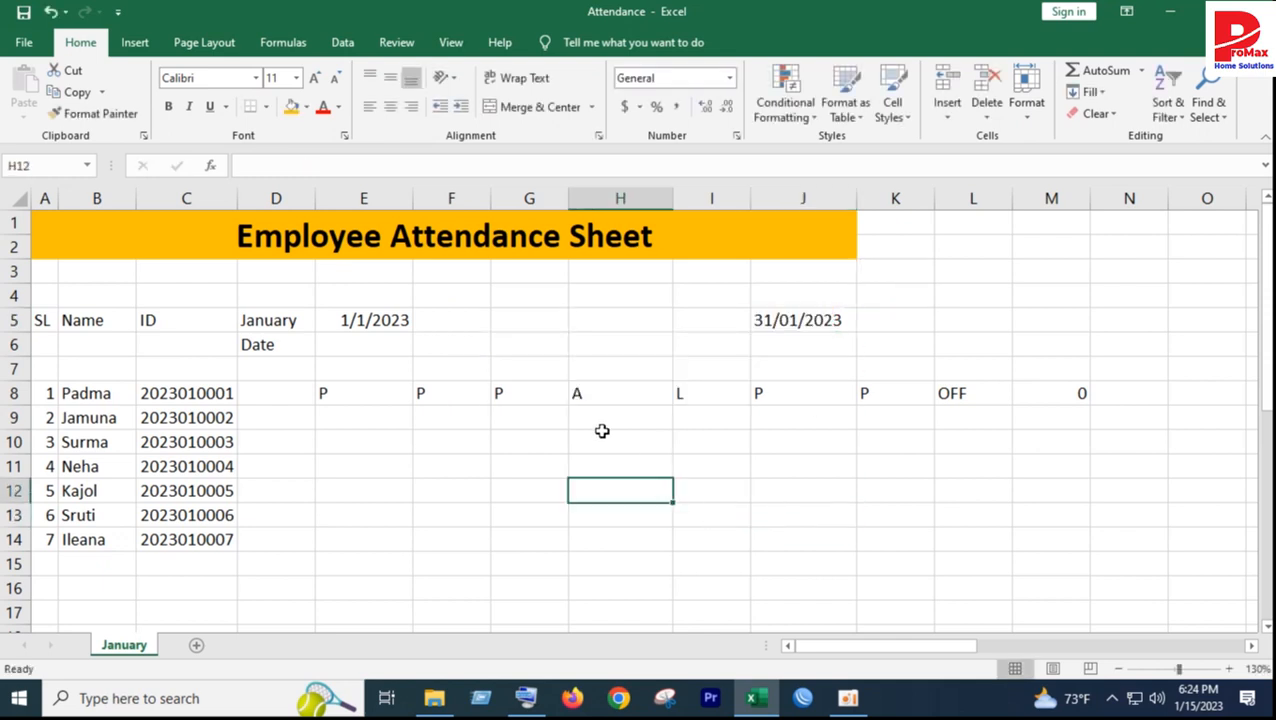
# Step: Clear the sample attendance marks from row 8, columns D to M
pyautogui.moveTo(288, 388); pyautogui.dragTo(1048, 383)
pyautogui.press('Delete')
pyautogui.click(711, 612)
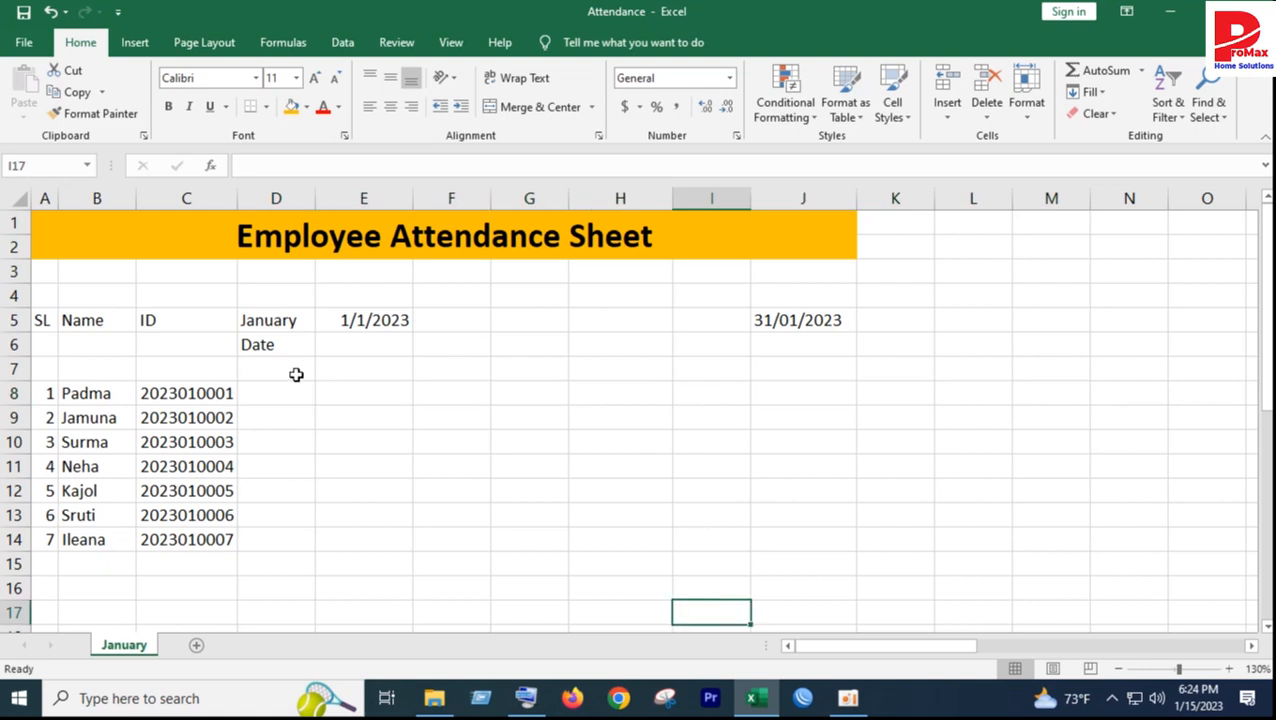
# Step: Enter day numbers 1, 2 and 3 from E6 onward and fill the series across row 6 to 31 in AI6
pyautogui.click(358, 345)
pyautogui.write('1')
pyautogui.press('Tab')
pyautogui.write('1')
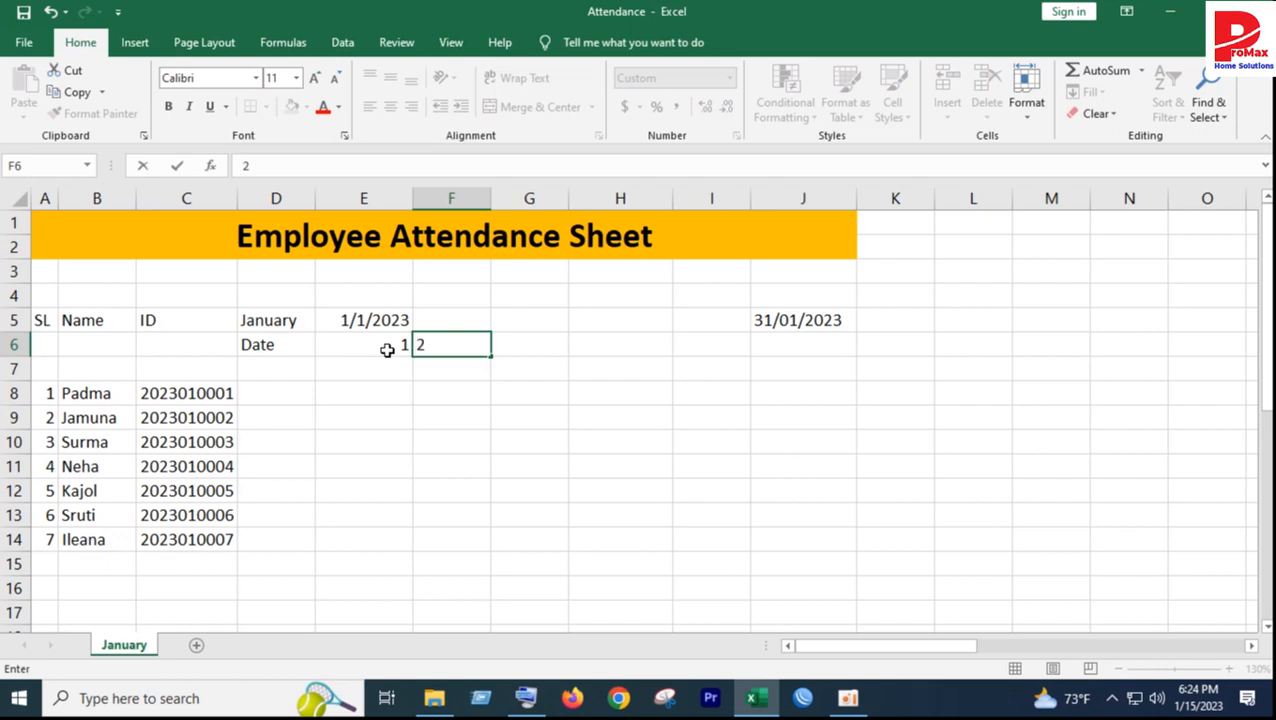
pyautogui.press('Tab')
pyautogui.write('3')
pyautogui.click(445, 470)
pyautogui.moveTo(333, 347); pyautogui.dragTo(1165, 347)
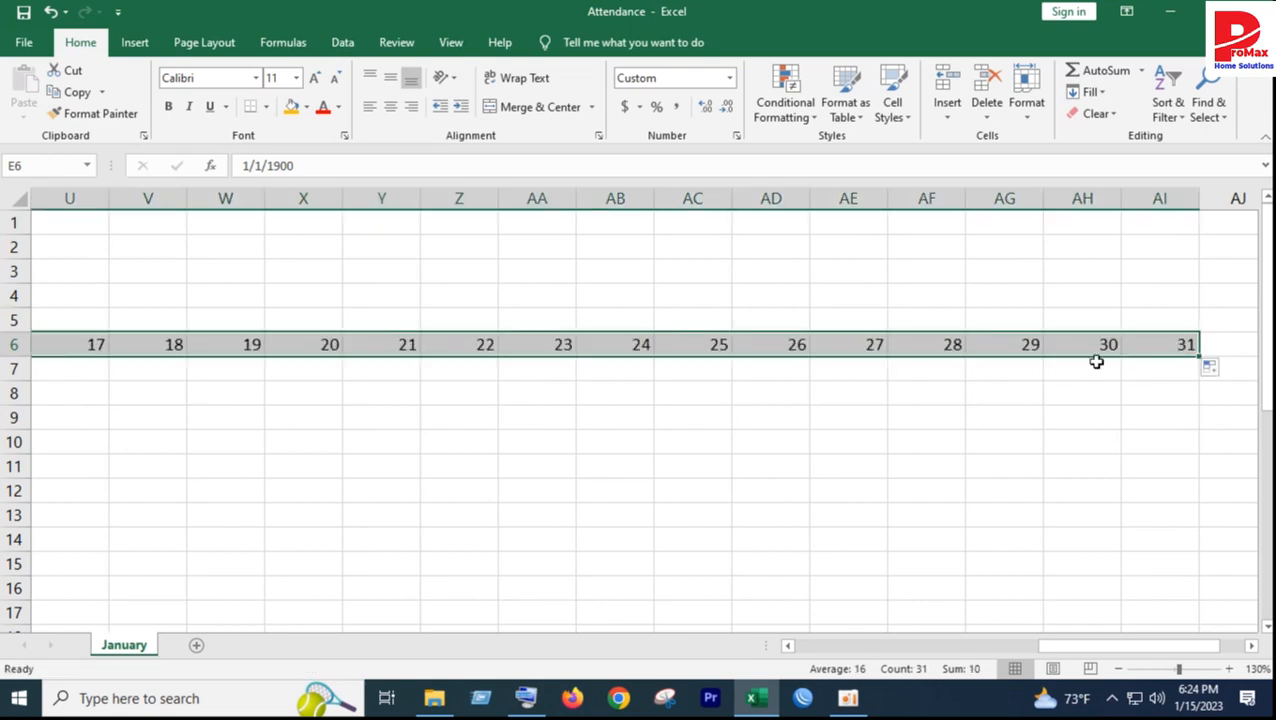
# Step: Select columns E to AI and narrow them together to fit the two-digit day numbers
pyautogui.moveTo(1158, 198); pyautogui.dragTo(200, 140)
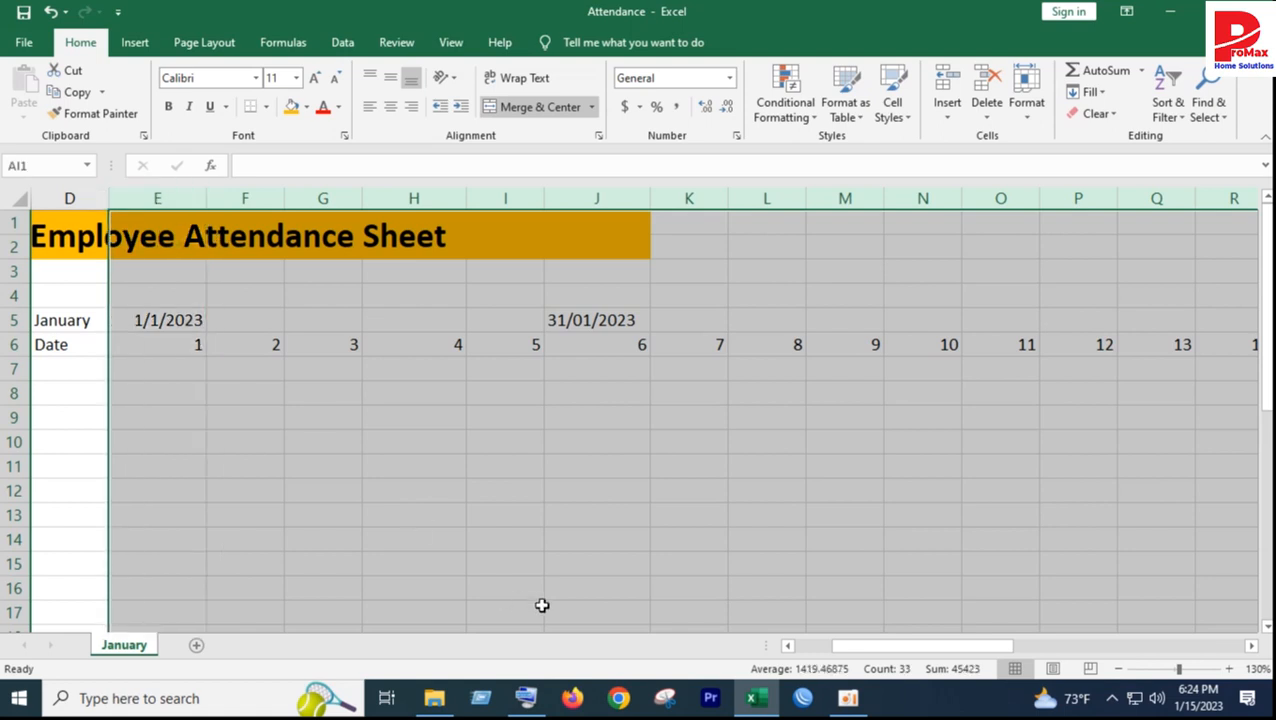
pyautogui.moveTo(843, 646); pyautogui.dragTo(1092, 656)
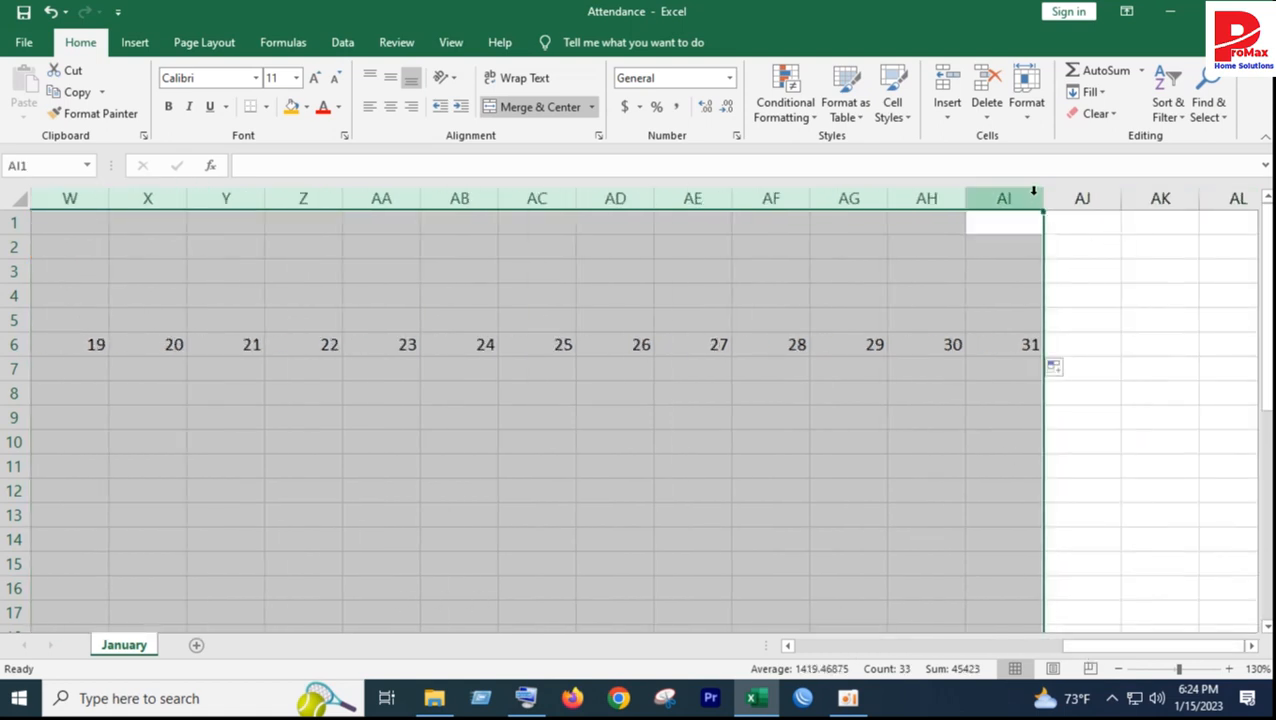
pyautogui.moveTo(1044, 197); pyautogui.dragTo(1010, 196)
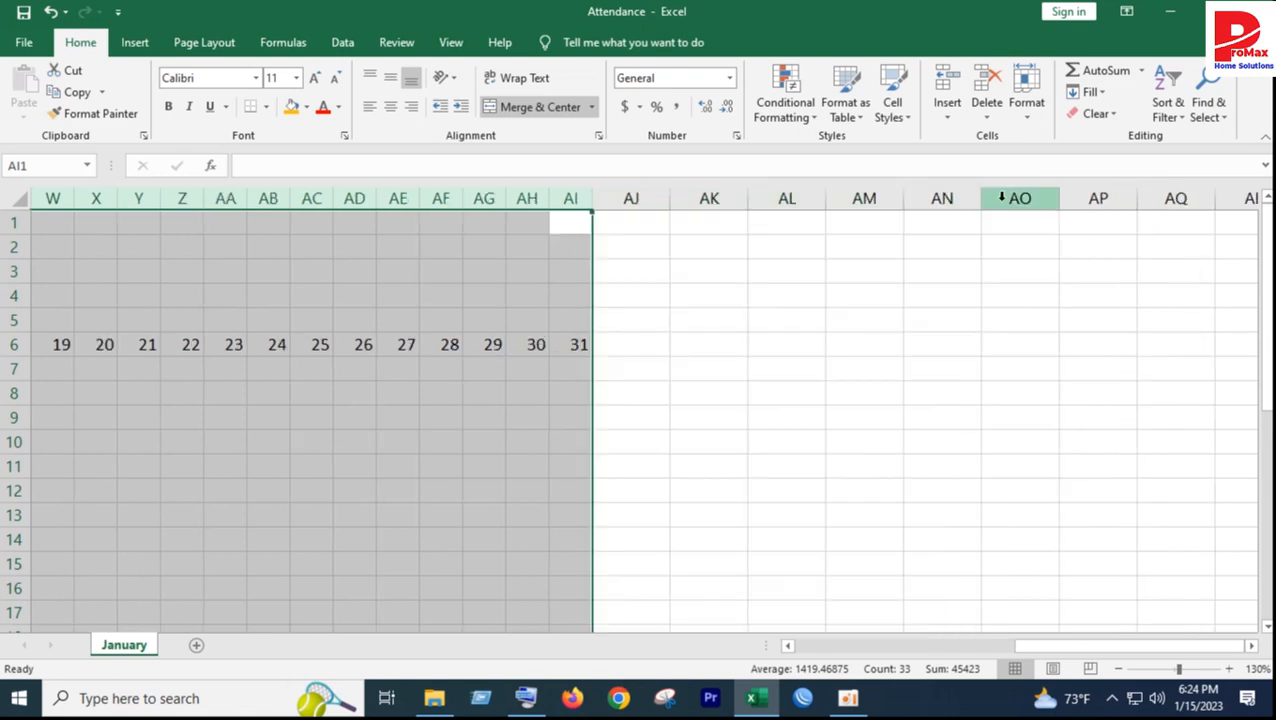
pyautogui.moveTo(592, 196); pyautogui.dragTo(578, 196)
pyautogui.moveTo(1090, 646); pyautogui.dragTo(858, 650)
pyautogui.click(651, 539)
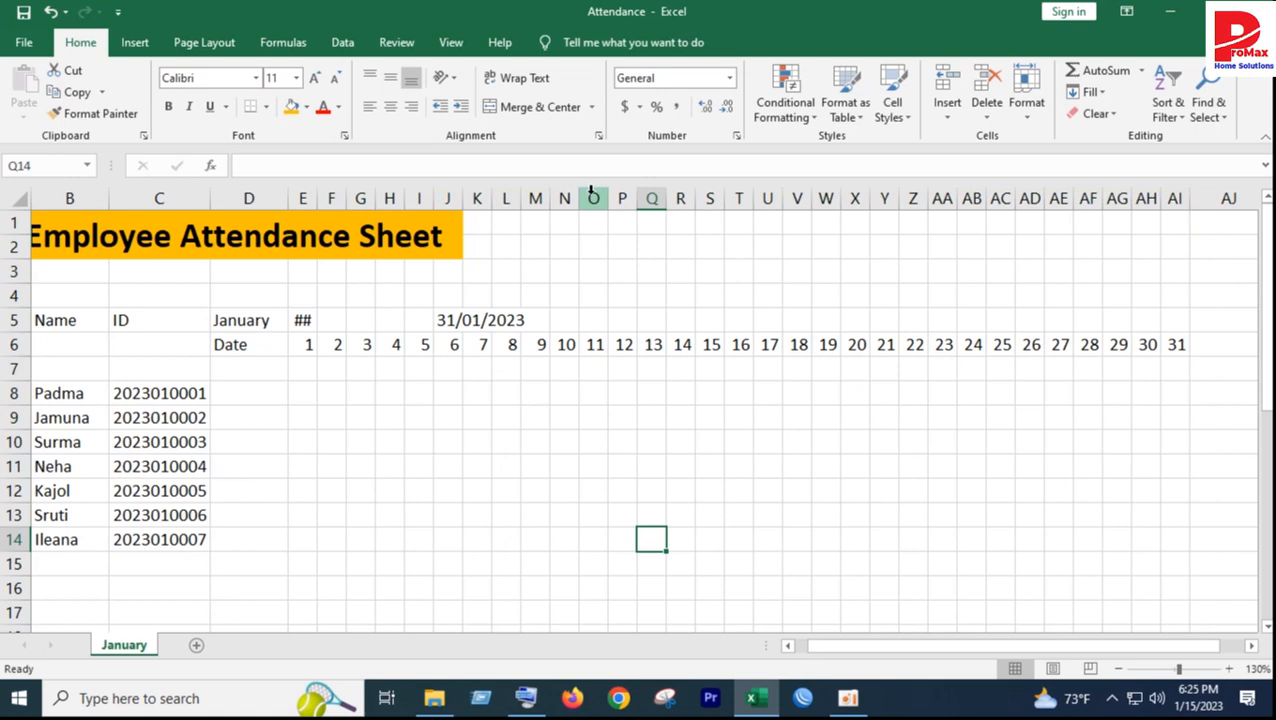
# Step: Delete columns O to AI so the day columns run only from 1 to 10
pyautogui.moveTo(591, 191); pyautogui.dragTo(591, 197)
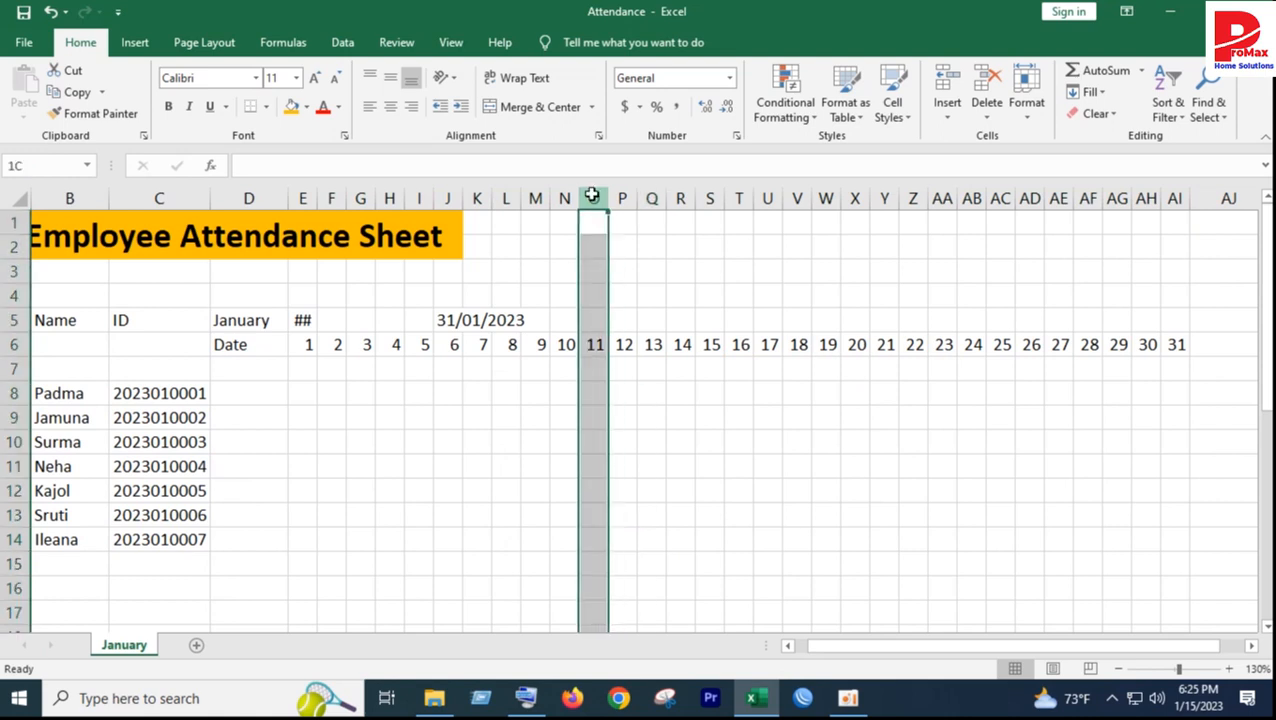
pyautogui.moveTo(592, 192); pyautogui.dragTo(1172, 202)
pyautogui.hotkey('ctrl', '-')
pyautogui.click(869, 407)
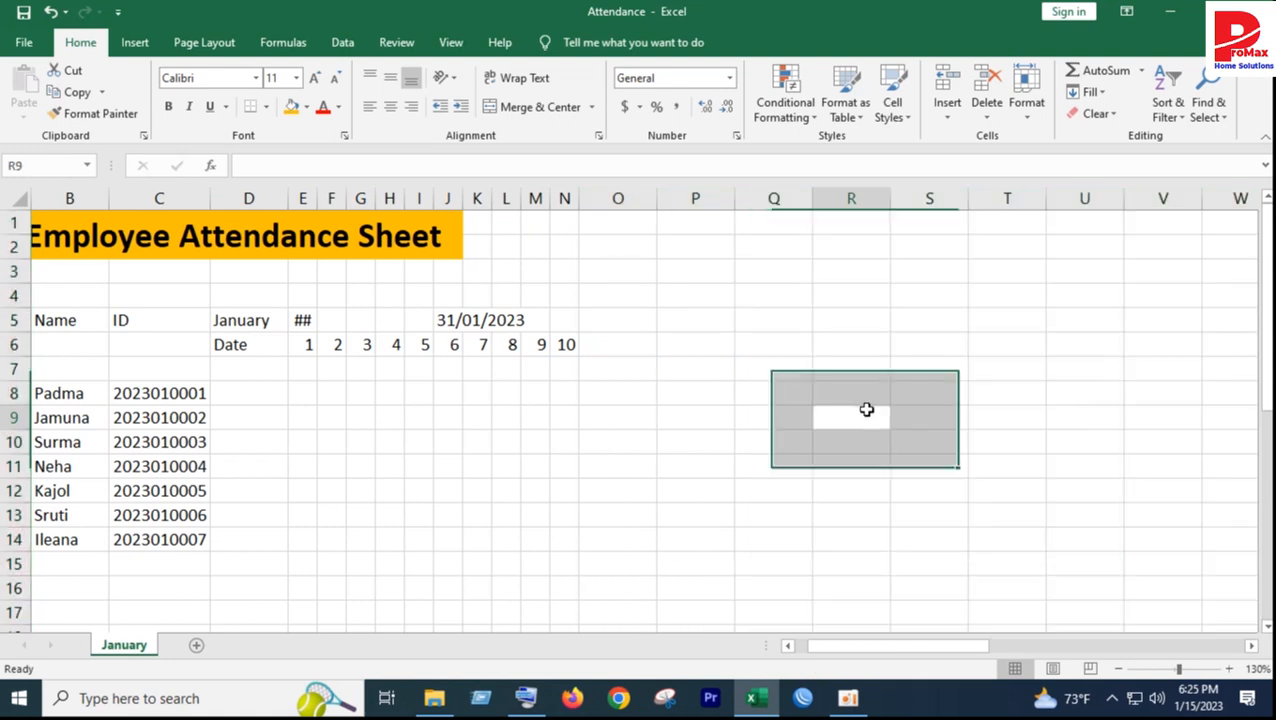
# Step: Merge and center the start date across cells E5 to G5
pyautogui.click(304, 318)
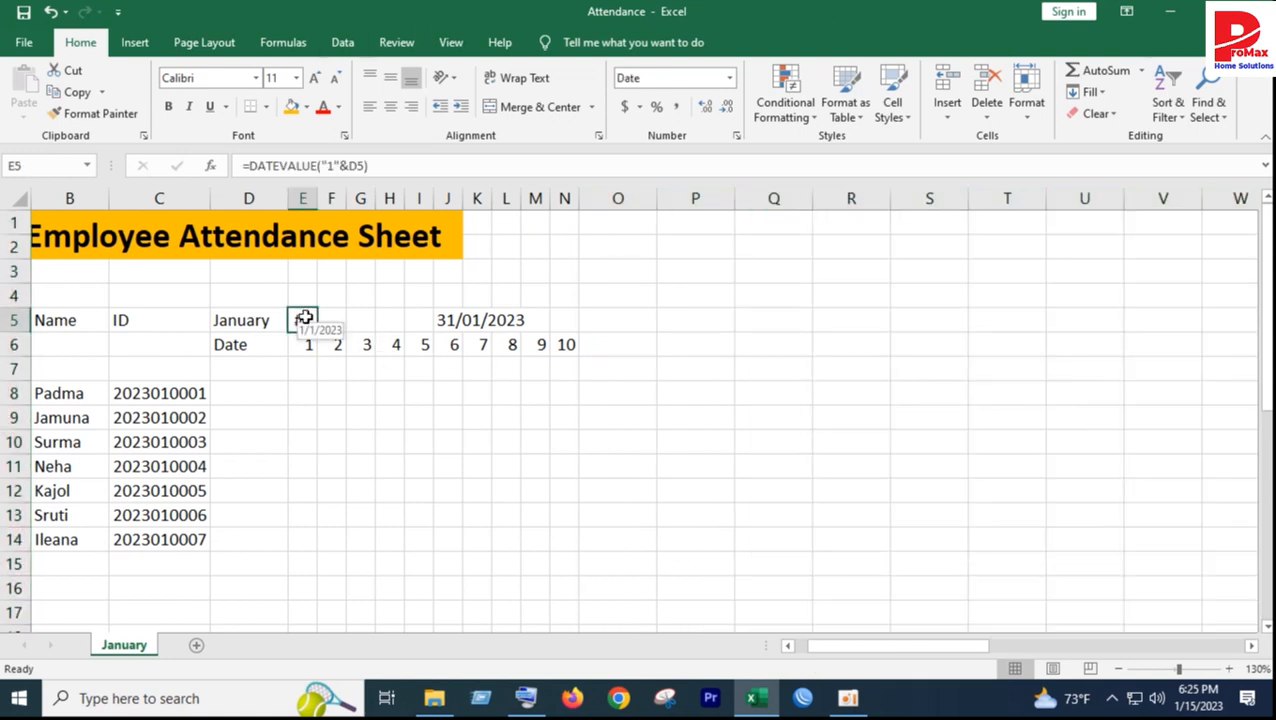
pyautogui.moveTo(319, 319); pyautogui.dragTo(362, 320)
pyautogui.click(515, 106)
pyautogui.click(476, 418)
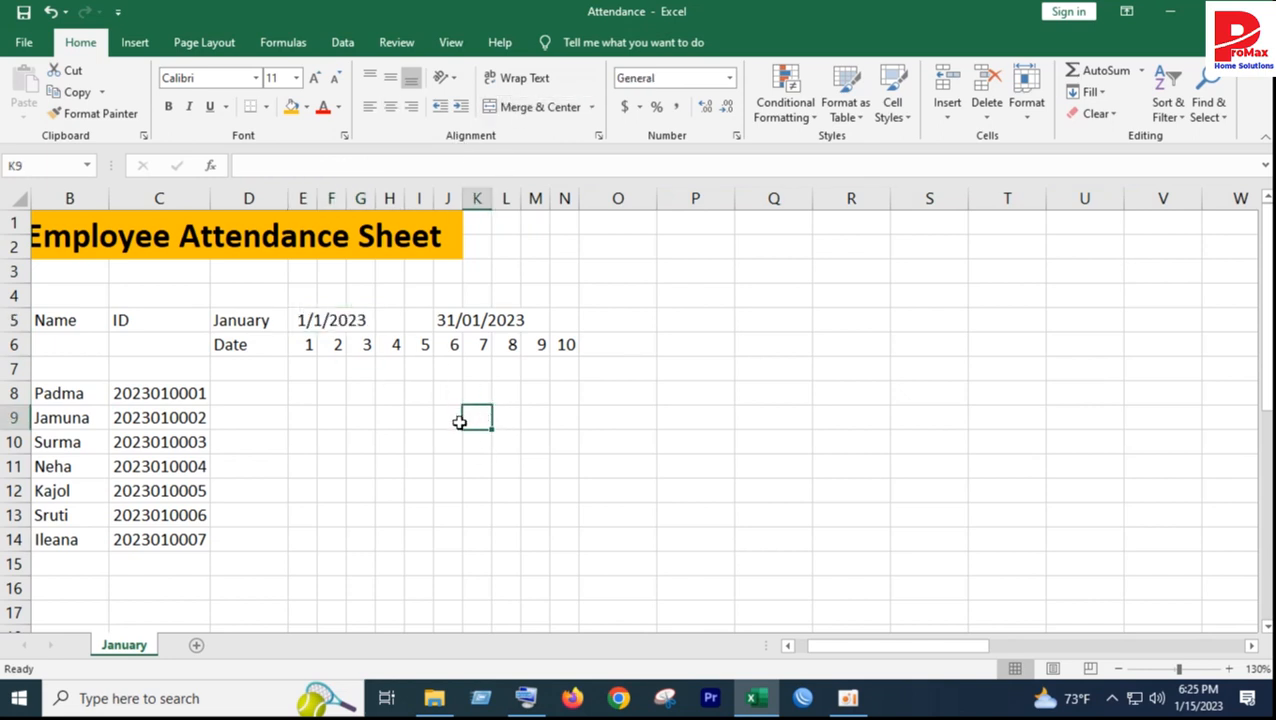
# Step: Narrow column D slightly to fit the January label
pyautogui.click(16, 368)
pyautogui.click(322, 490)
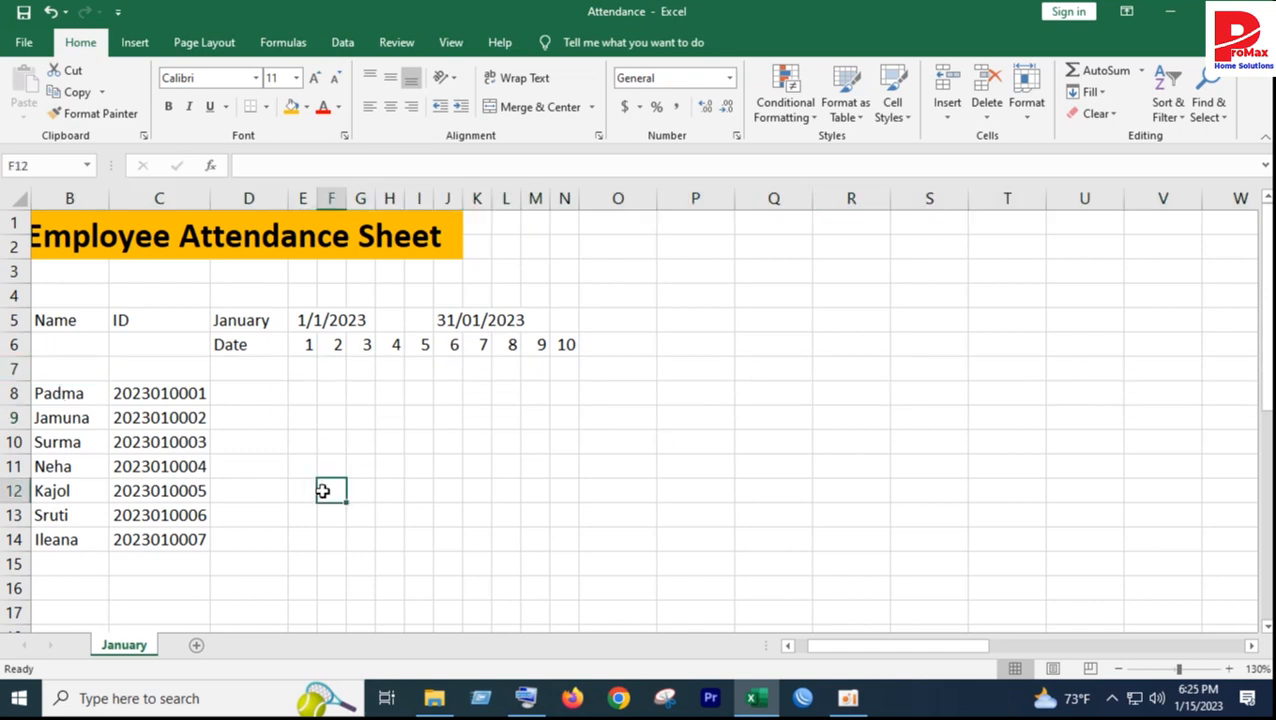
pyautogui.moveTo(296, 198); pyautogui.dragTo(274, 196)
pyautogui.click(250, 401)
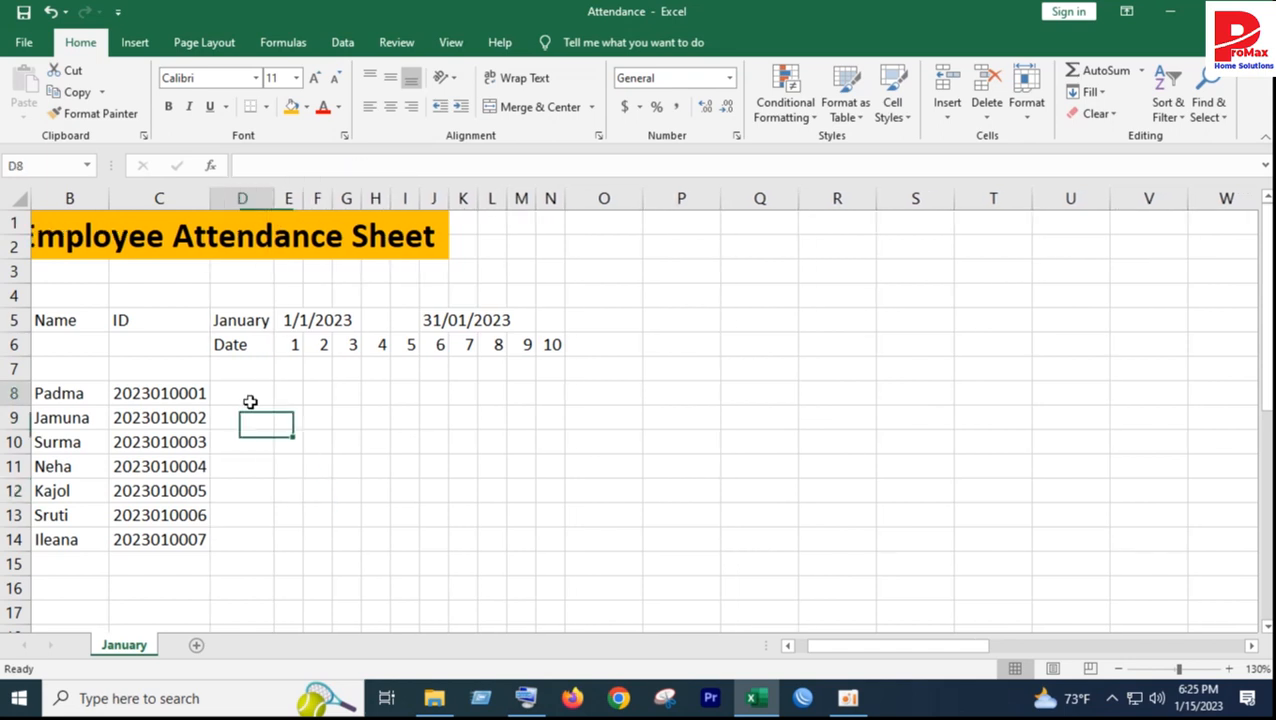
pyautogui.click(327, 391)
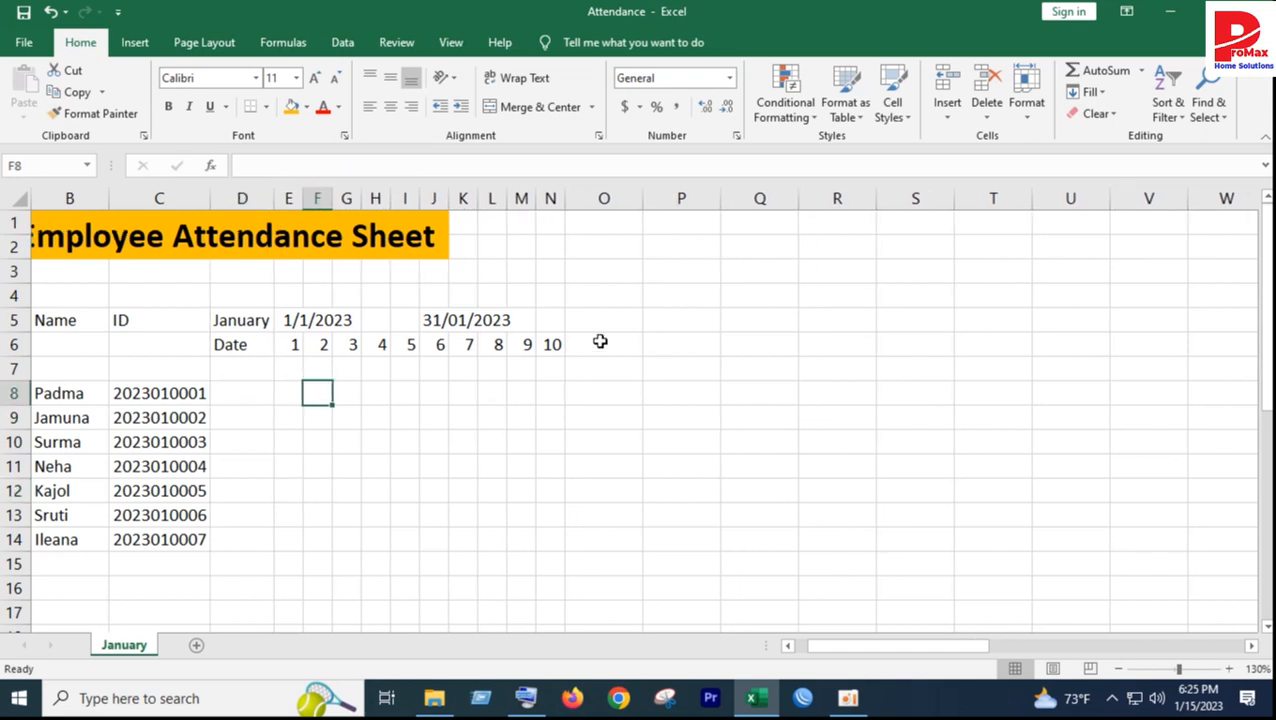
pyautogui.click(292, 393)
pyautogui.click(319, 394)
pyautogui.click(306, 445)
pyautogui.click(308, 461)
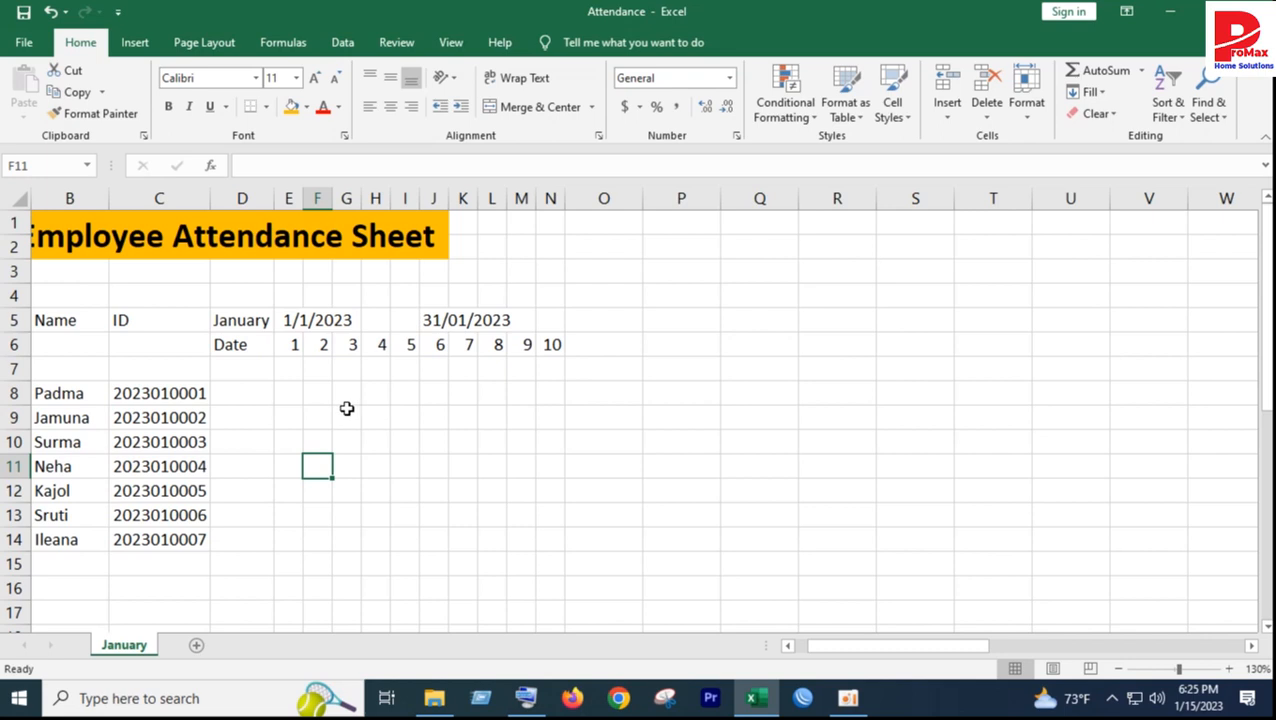
# Step: Enter the legend label Present=P in cell D16, below the employee list
pyautogui.scroll(-1, 253, 597)
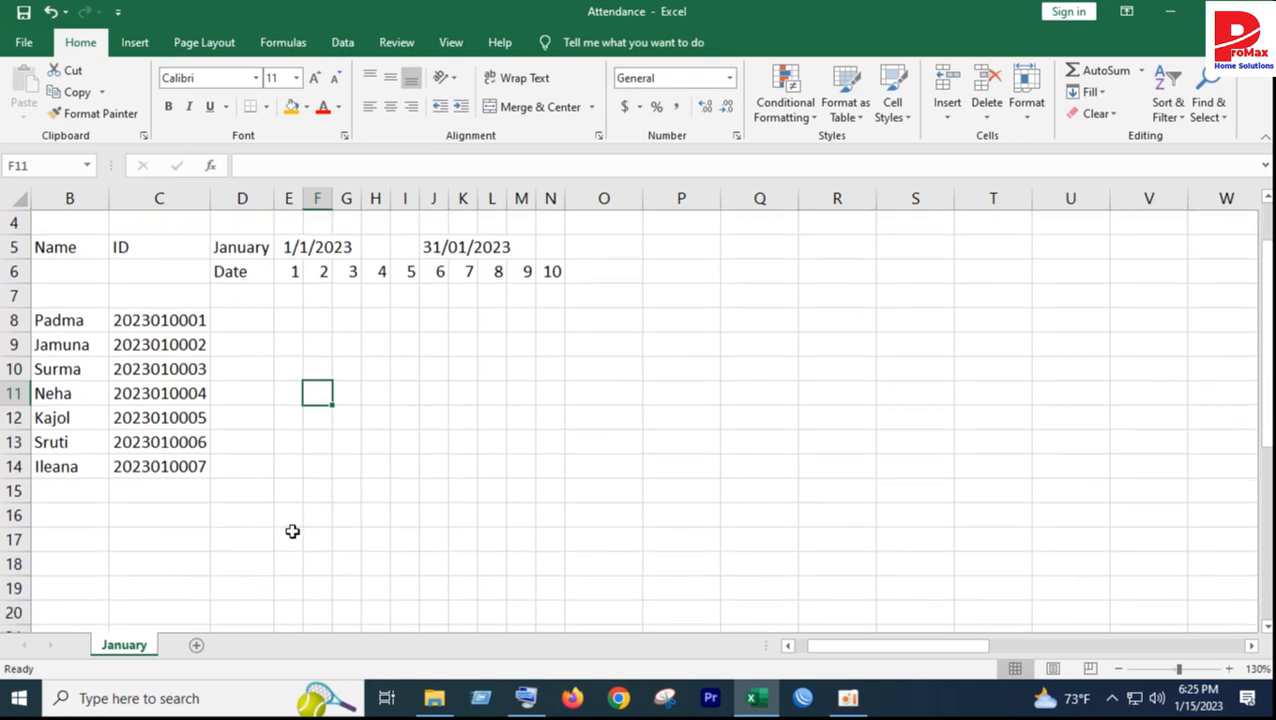
pyautogui.click(252, 515)
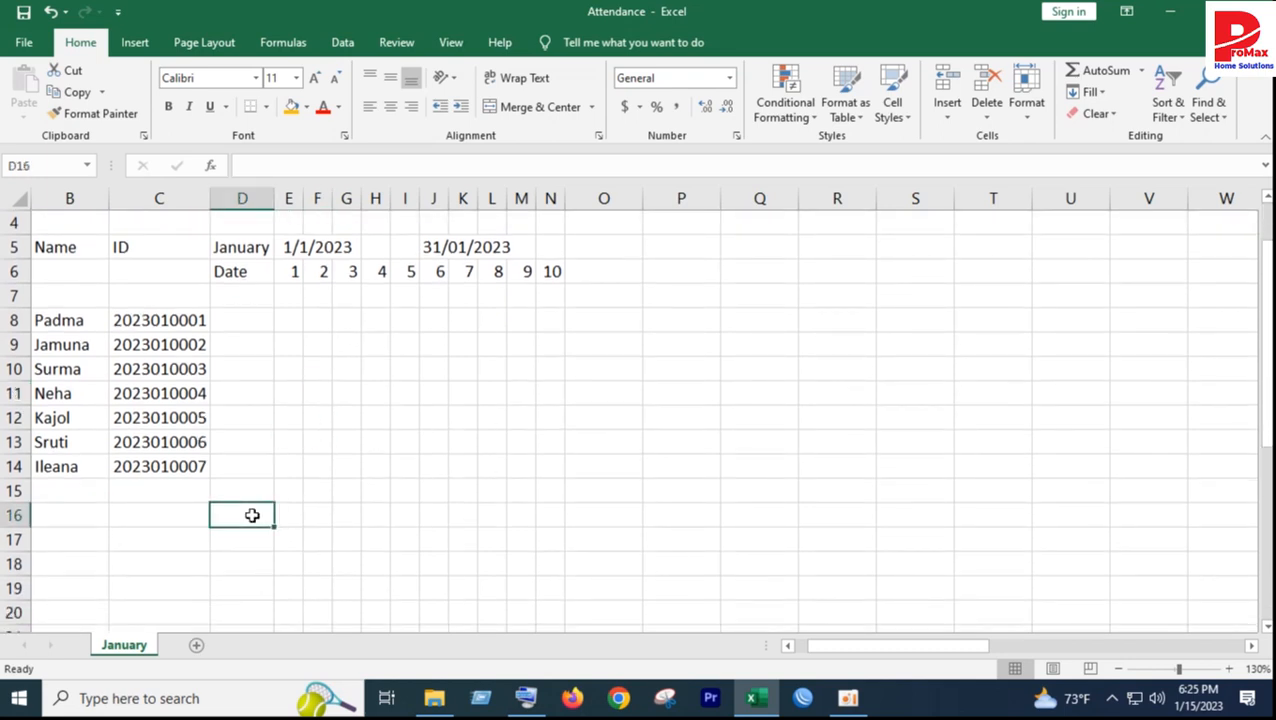
pyautogui.write('Present=')
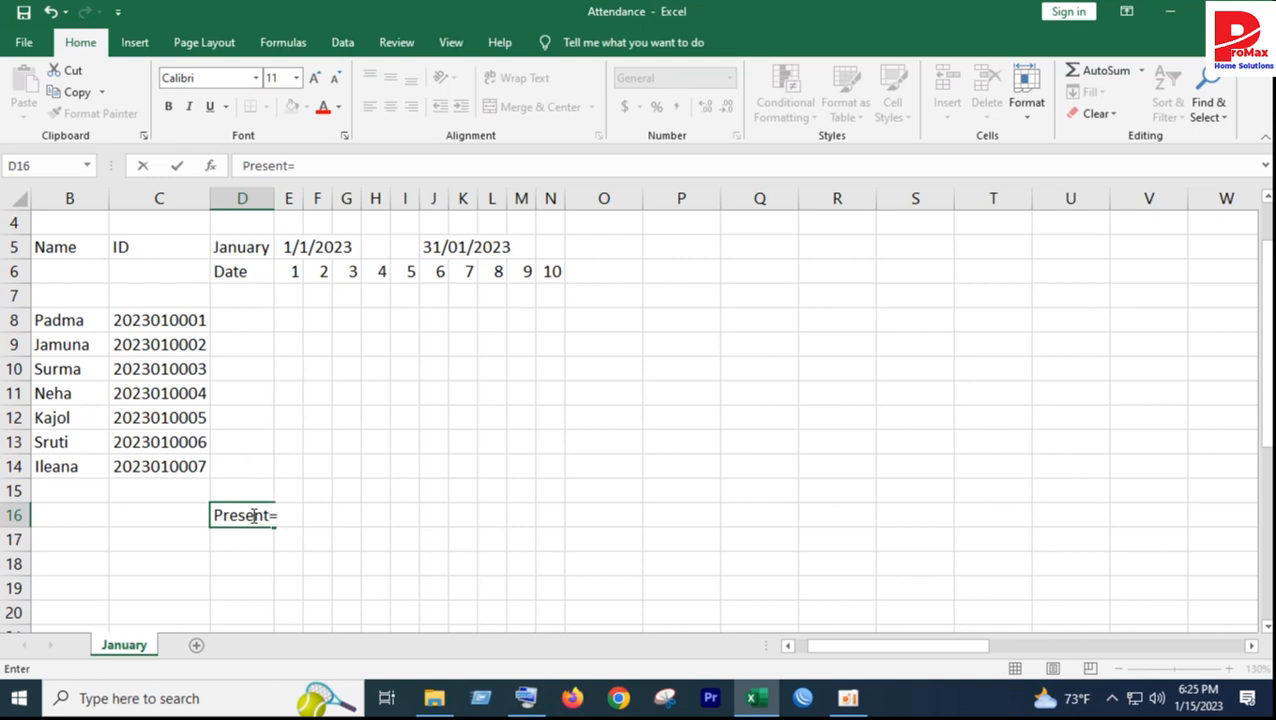
pyautogui.click(424, 614)
pyautogui.click(229, 541)
# Step: Bring up the on-screen keyboard and enter the legend label Absent=A in cell D17
pyautogui.click(525, 696)
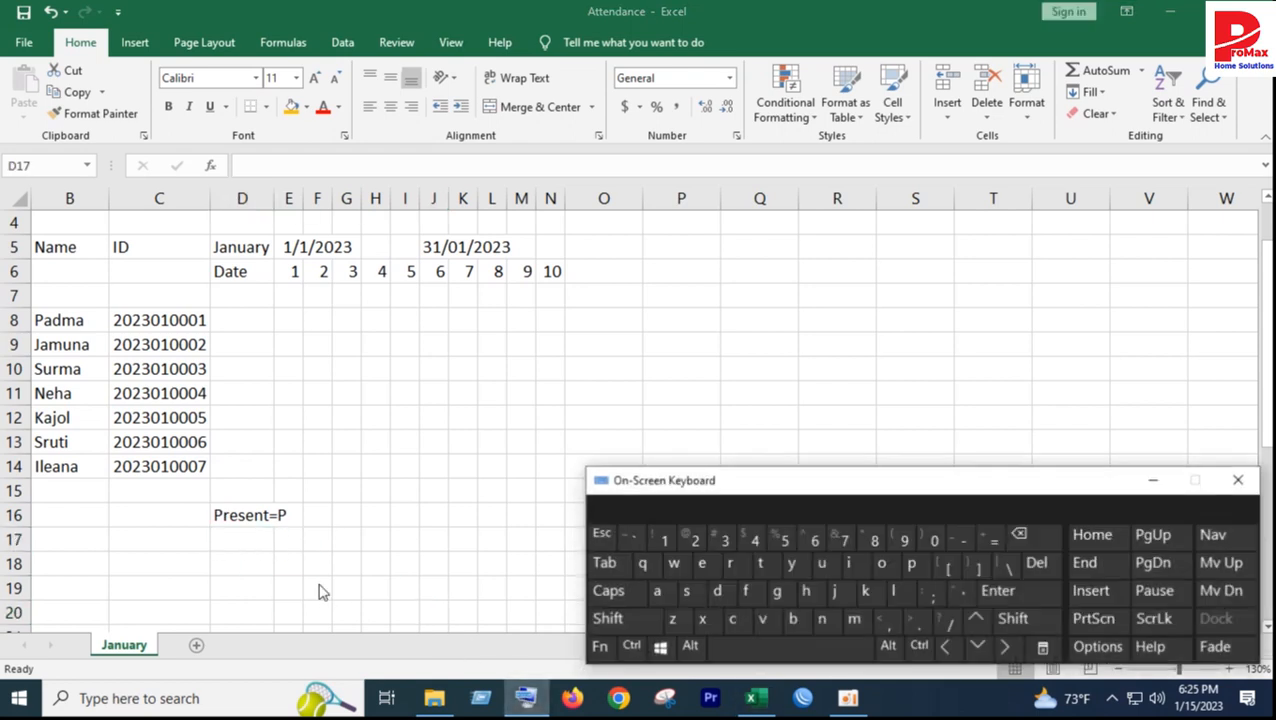
pyautogui.click(246, 540)
pyautogui.click(658, 590)
pyautogui.click(793, 618)
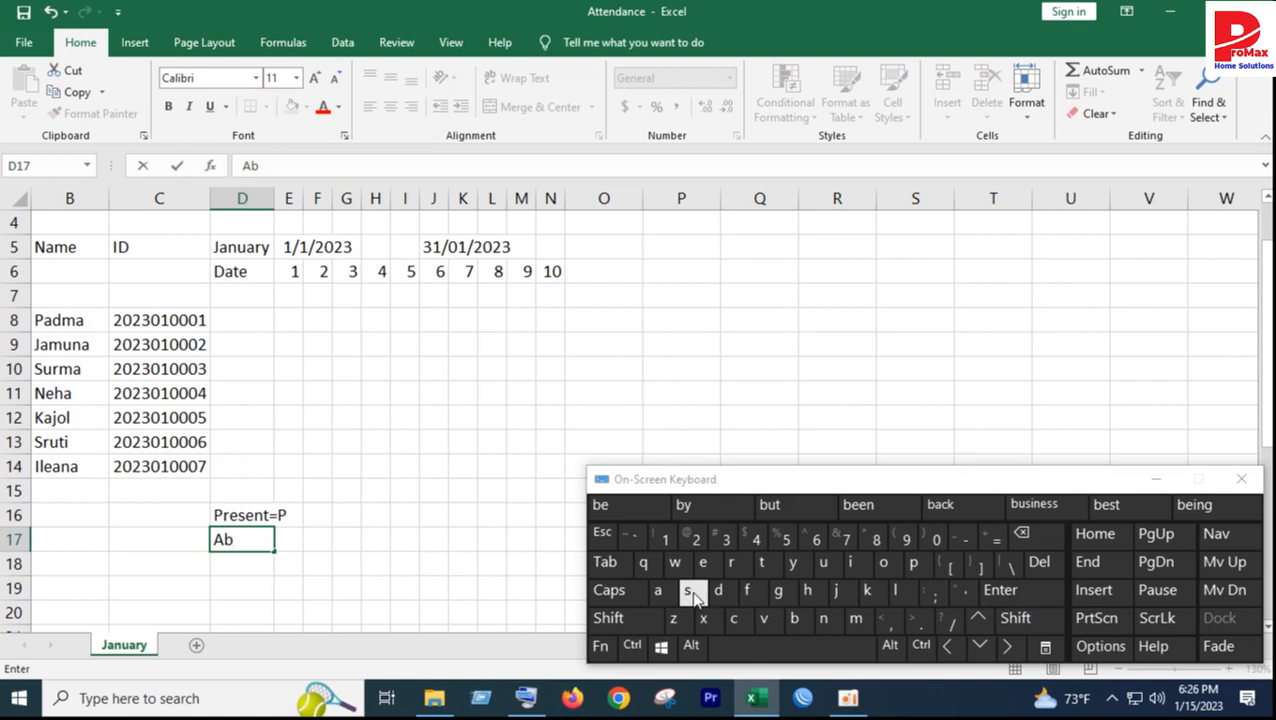
pyautogui.click(734, 618)
pyautogui.click(703, 562)
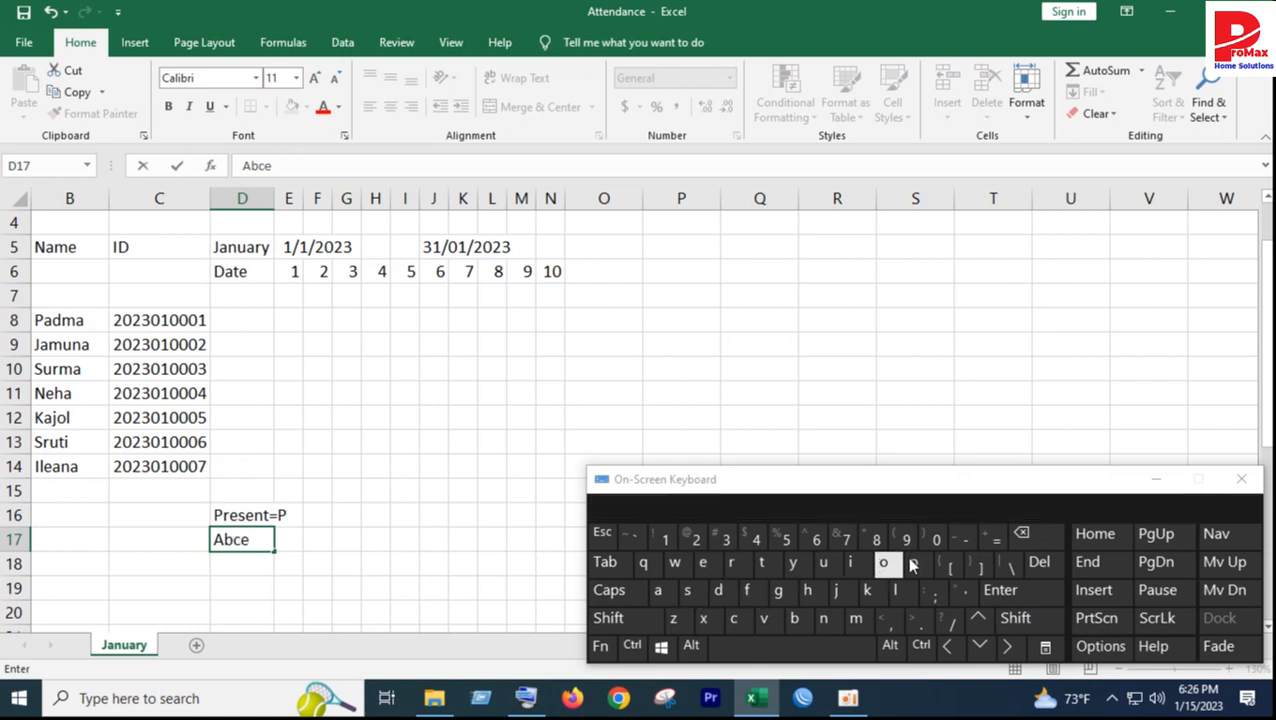
pyautogui.click(1021, 534)
pyautogui.click(1021, 534)
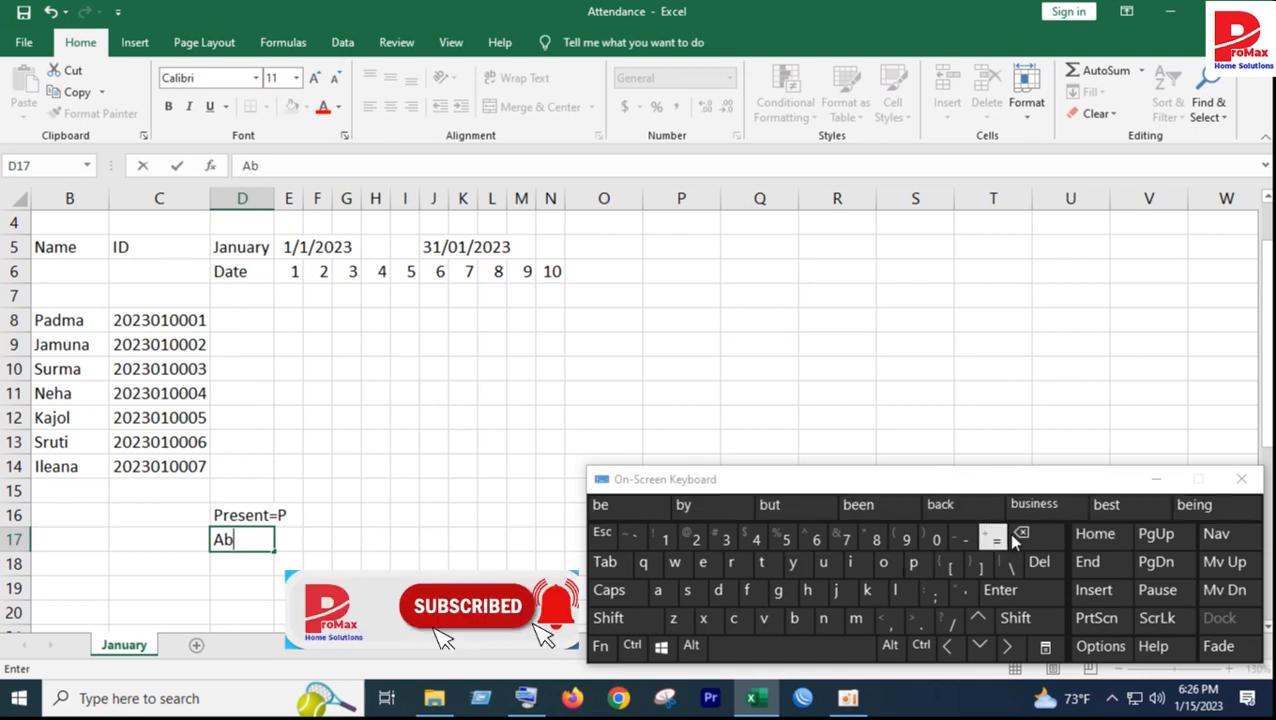
pyautogui.click(687, 590)
pyautogui.click(703, 562)
pyautogui.click(823, 618)
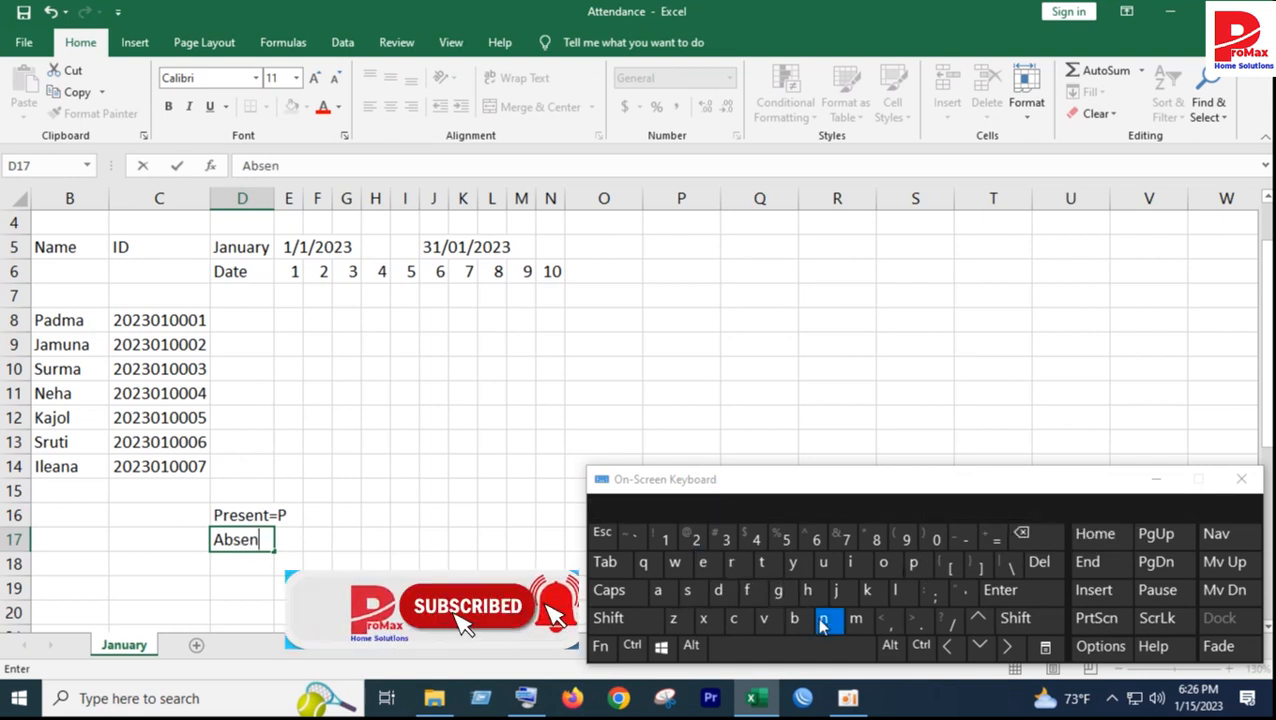
pyautogui.click(762, 562)
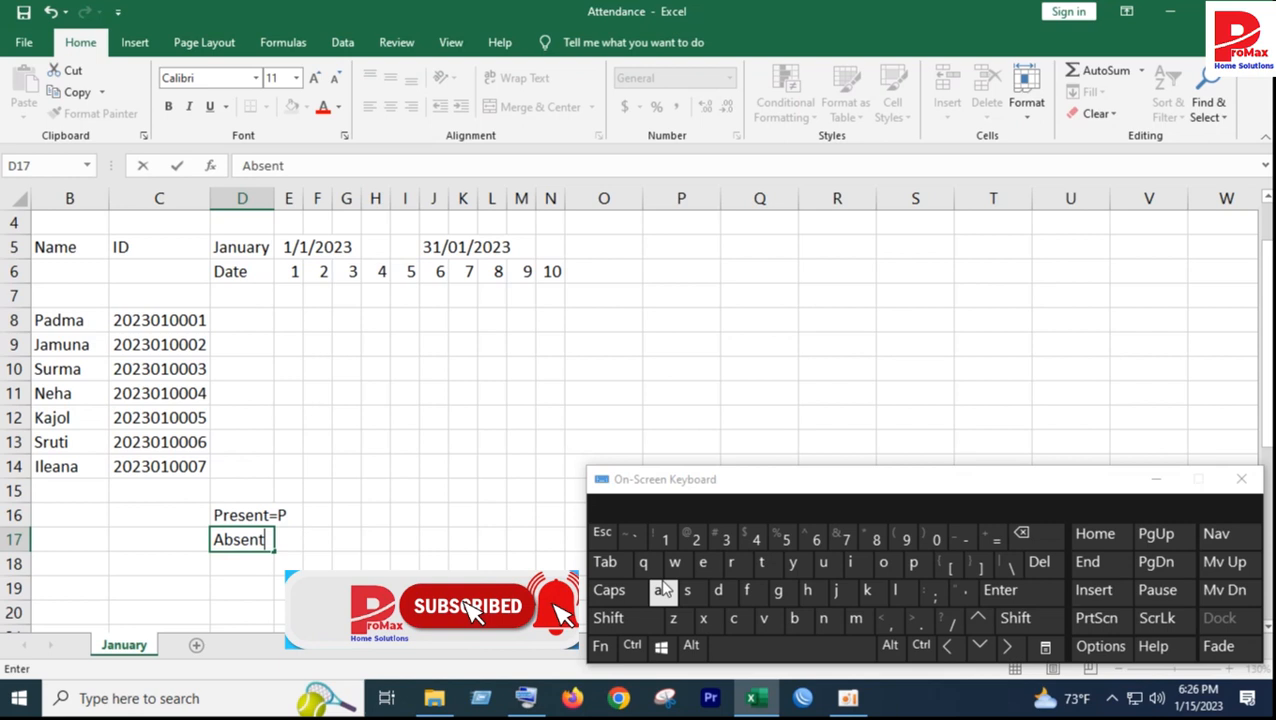
pyautogui.write('+')
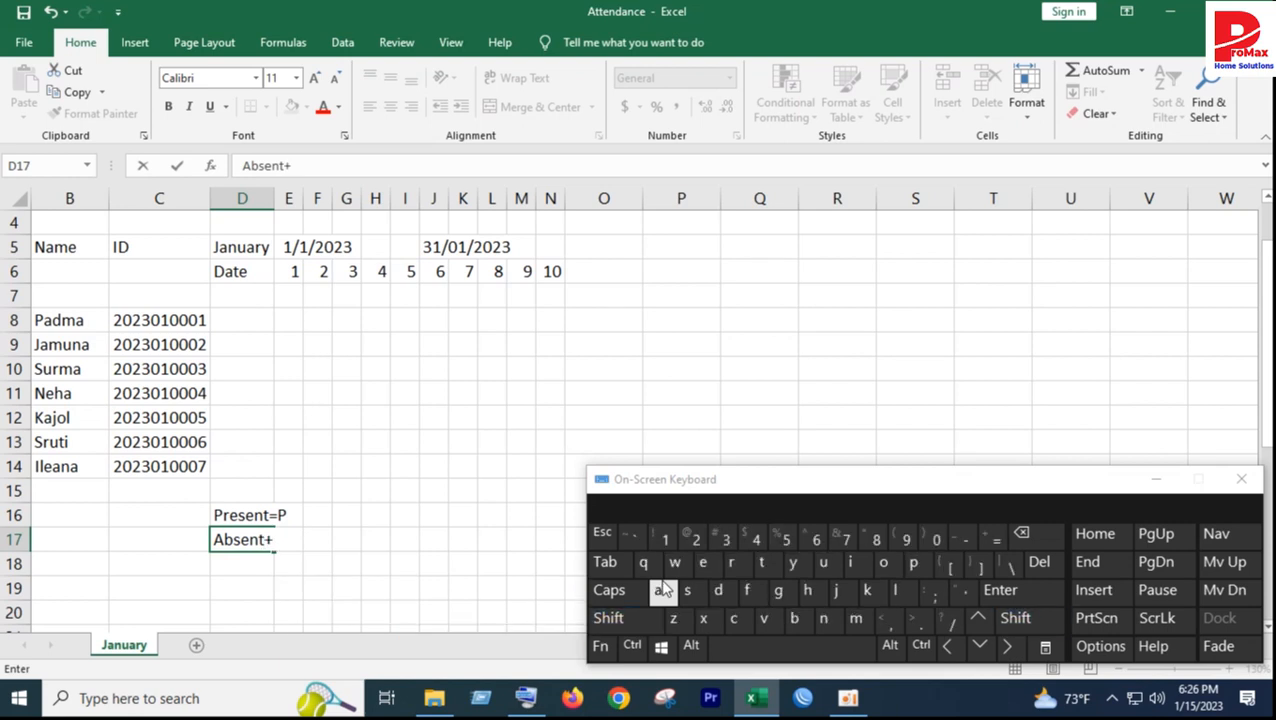
pyautogui.click(608, 618)
pyautogui.click(660, 590)
pyautogui.press('shift')
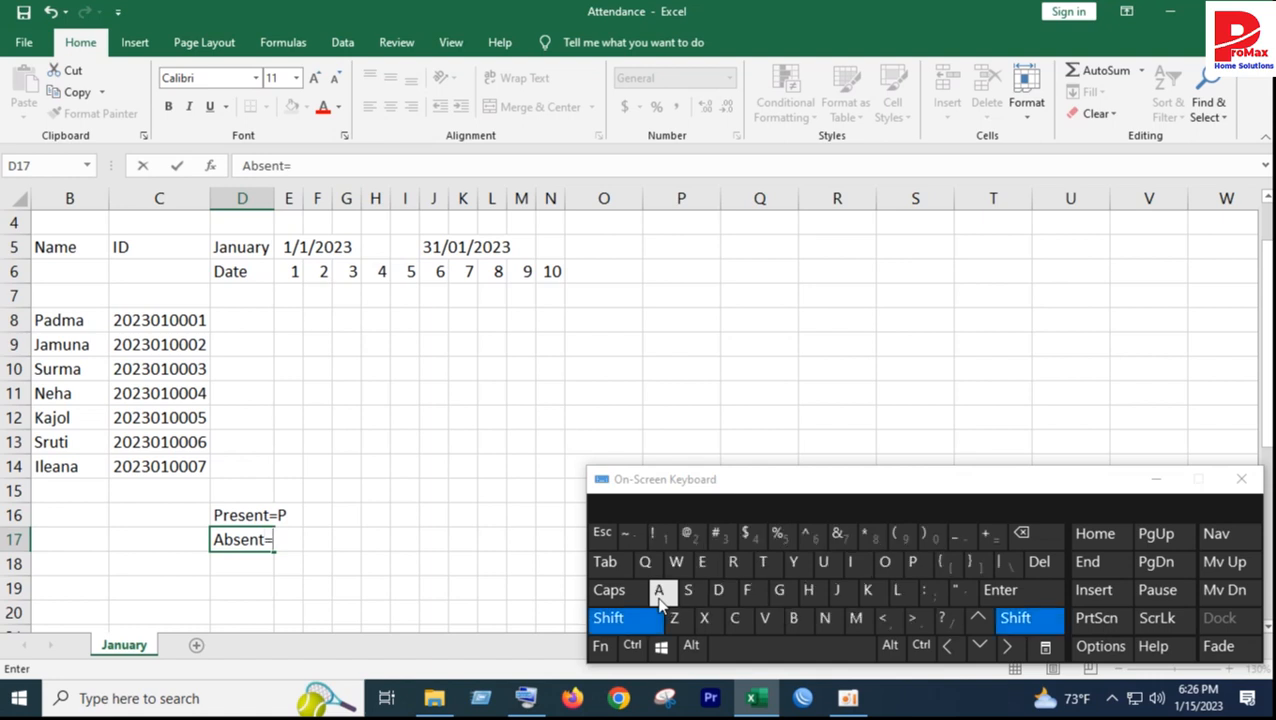
pyautogui.click(660, 590)
pyautogui.press('Return')
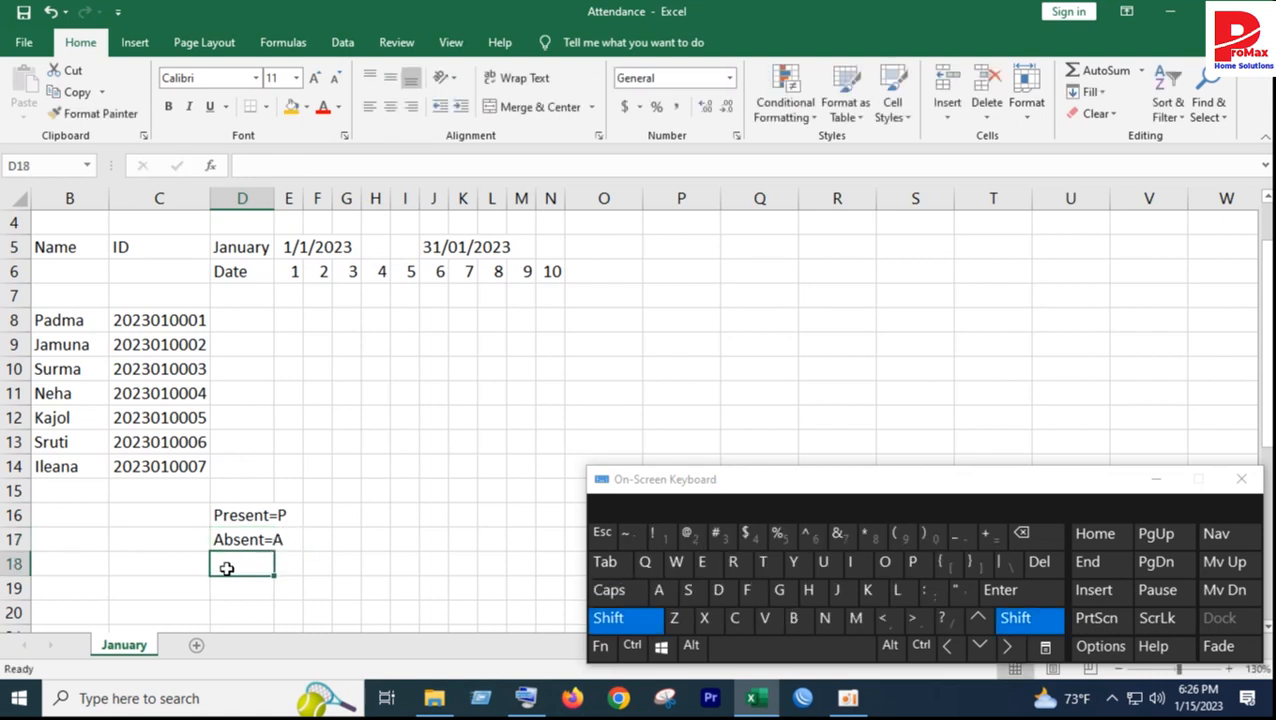
# Step: Enter the legend label Leave=L in cell D18
pyautogui.write('Lea')
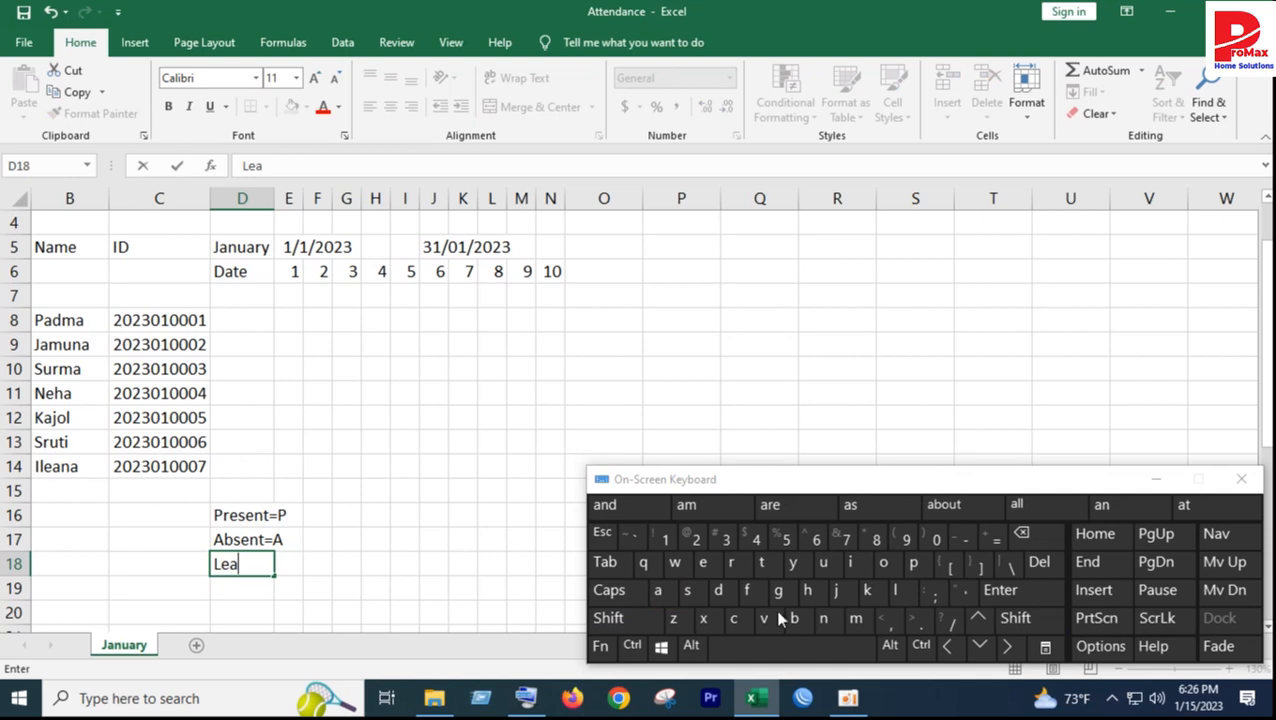
pyautogui.write('ve')
pyautogui.press('shift')
pyautogui.write('+')
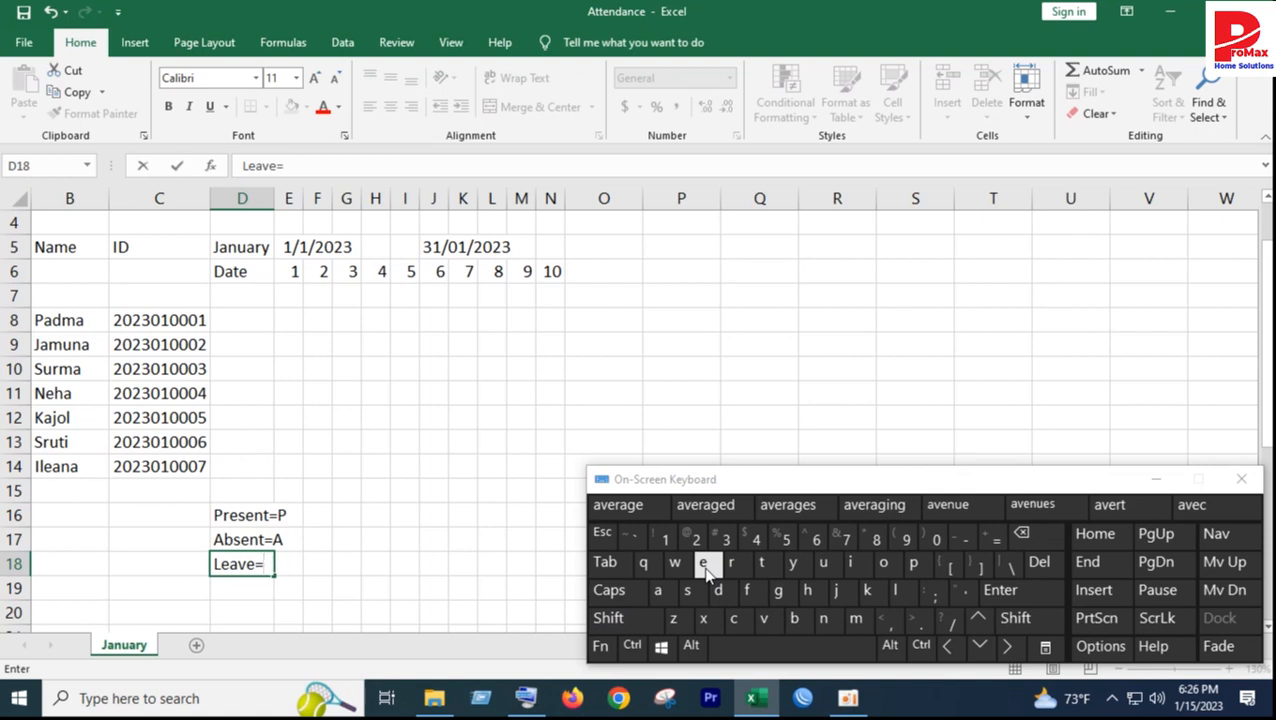
pyautogui.press('shift')
pyautogui.click(236, 590)
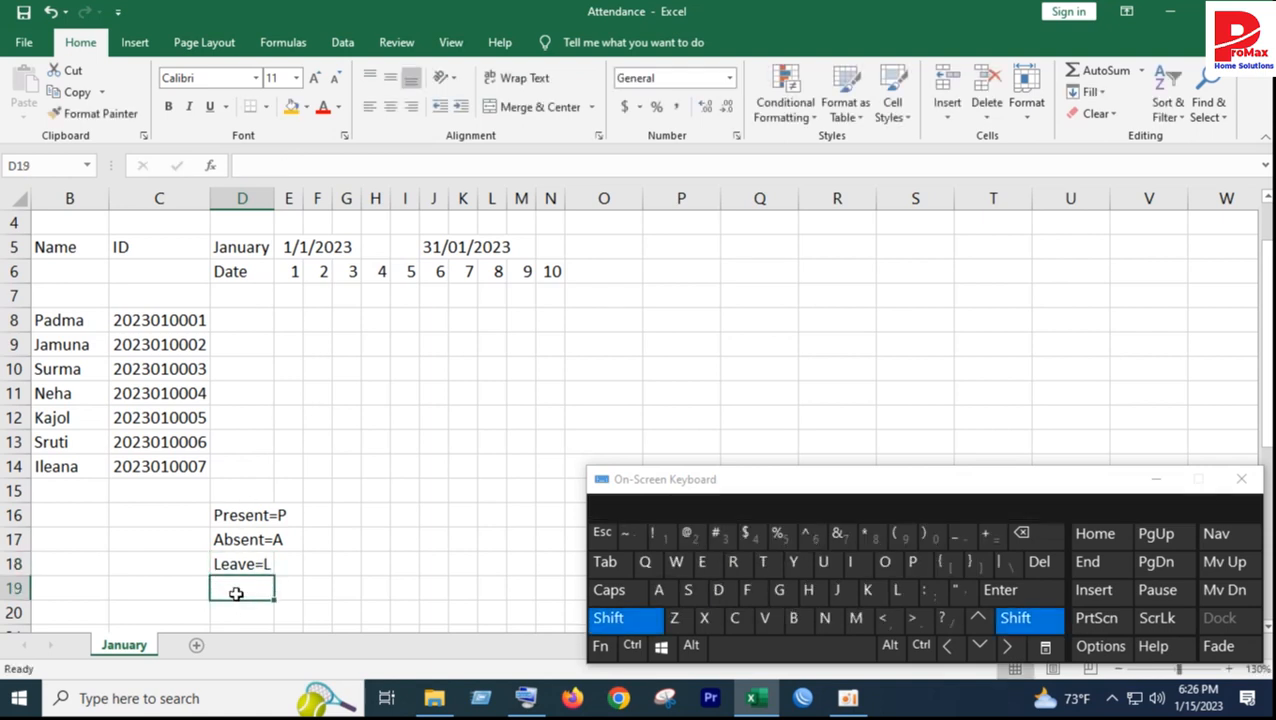
# Step: Enter the legend label Offday=Off in cell D19 and minimize the on-screen keyboard
pyautogui.write('Off')
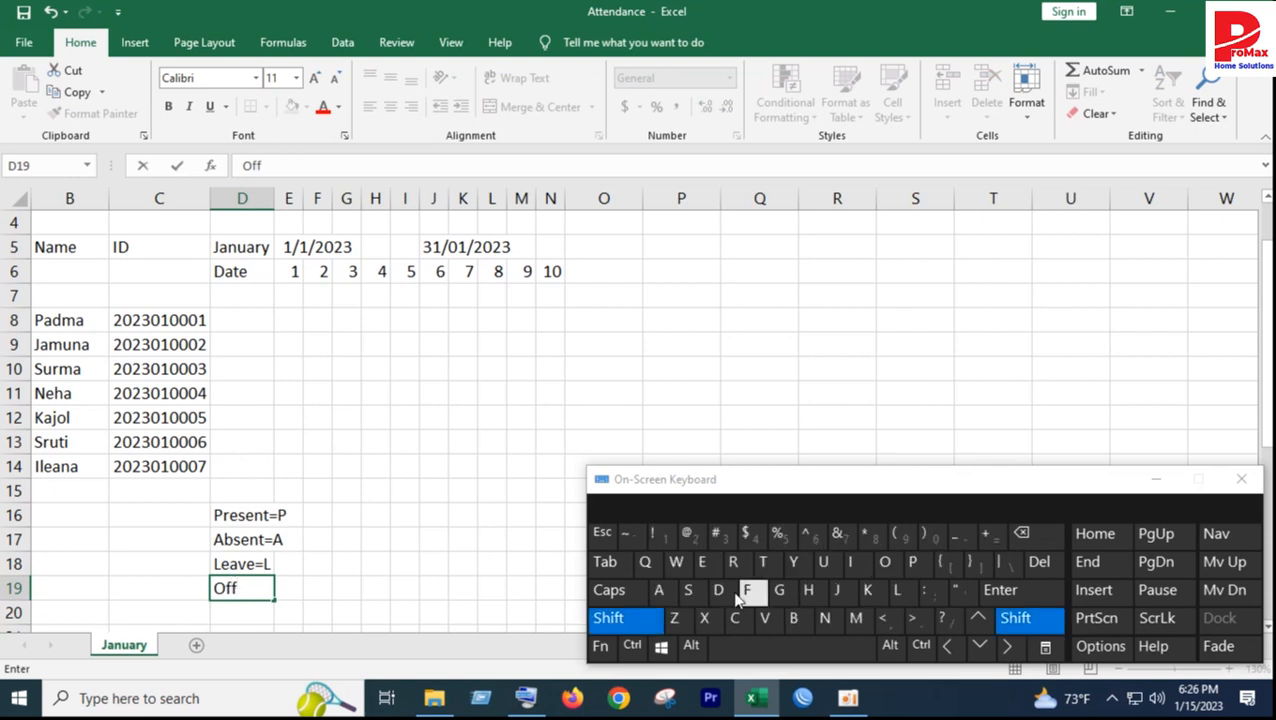
pyautogui.write('D')
pyautogui.press('BackSpace')
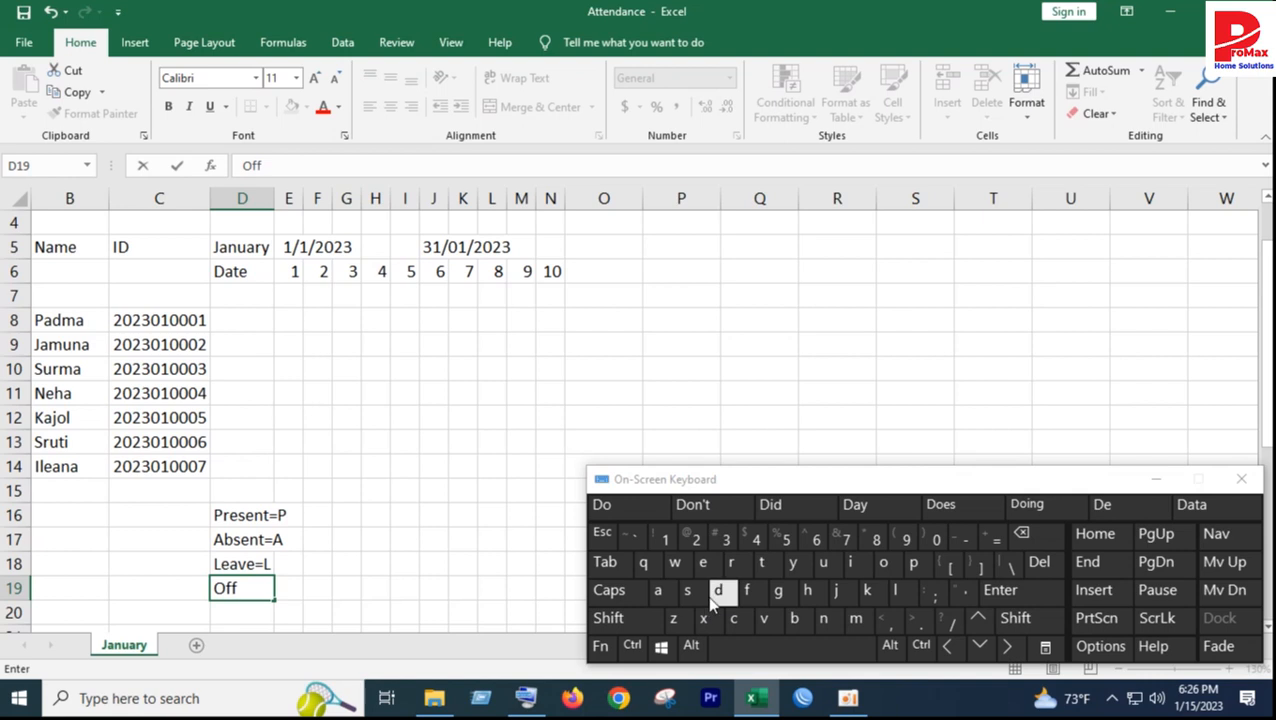
pyautogui.write('day')
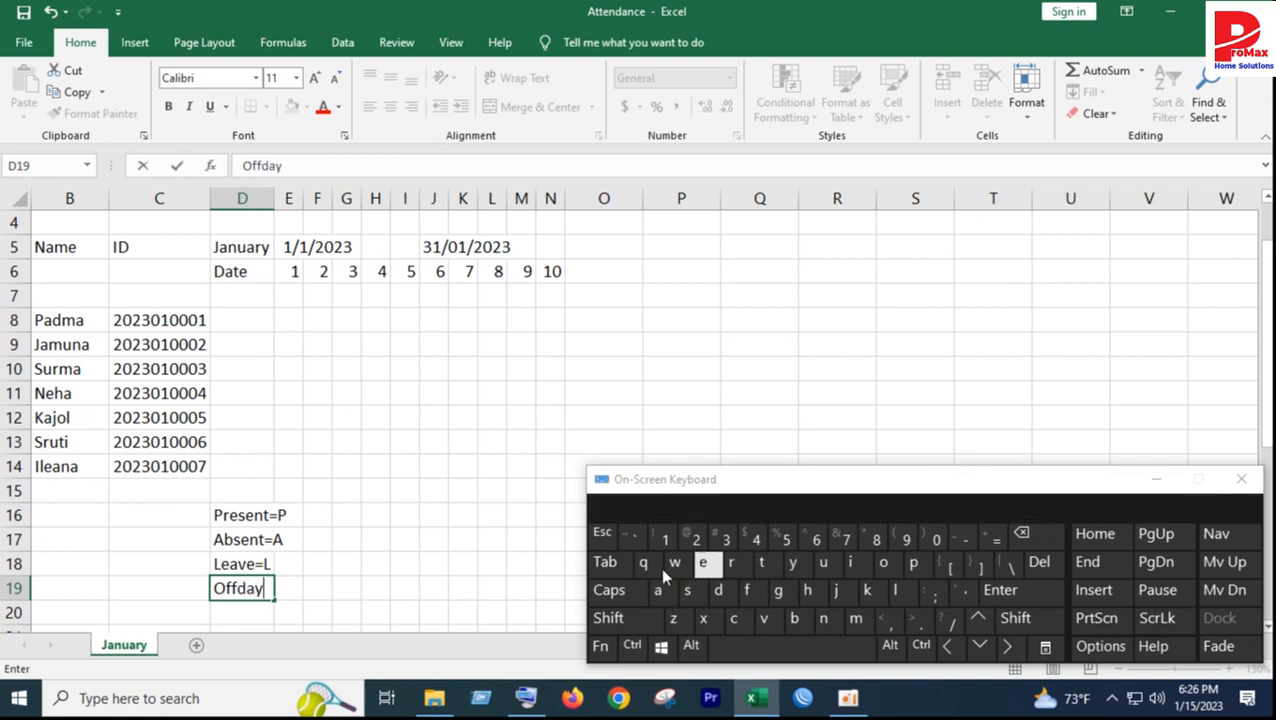
pyautogui.write('=O')
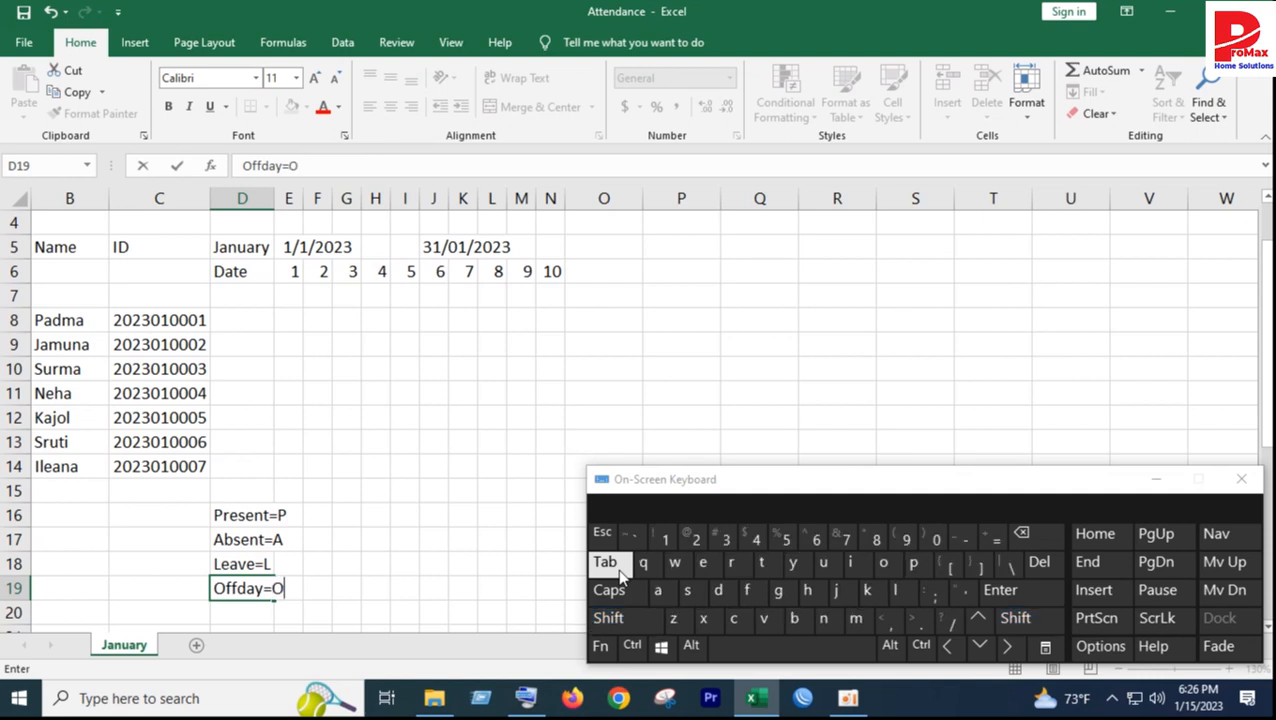
pyautogui.write('ff')
pyautogui.click(365, 604)
pyautogui.click(290, 539)
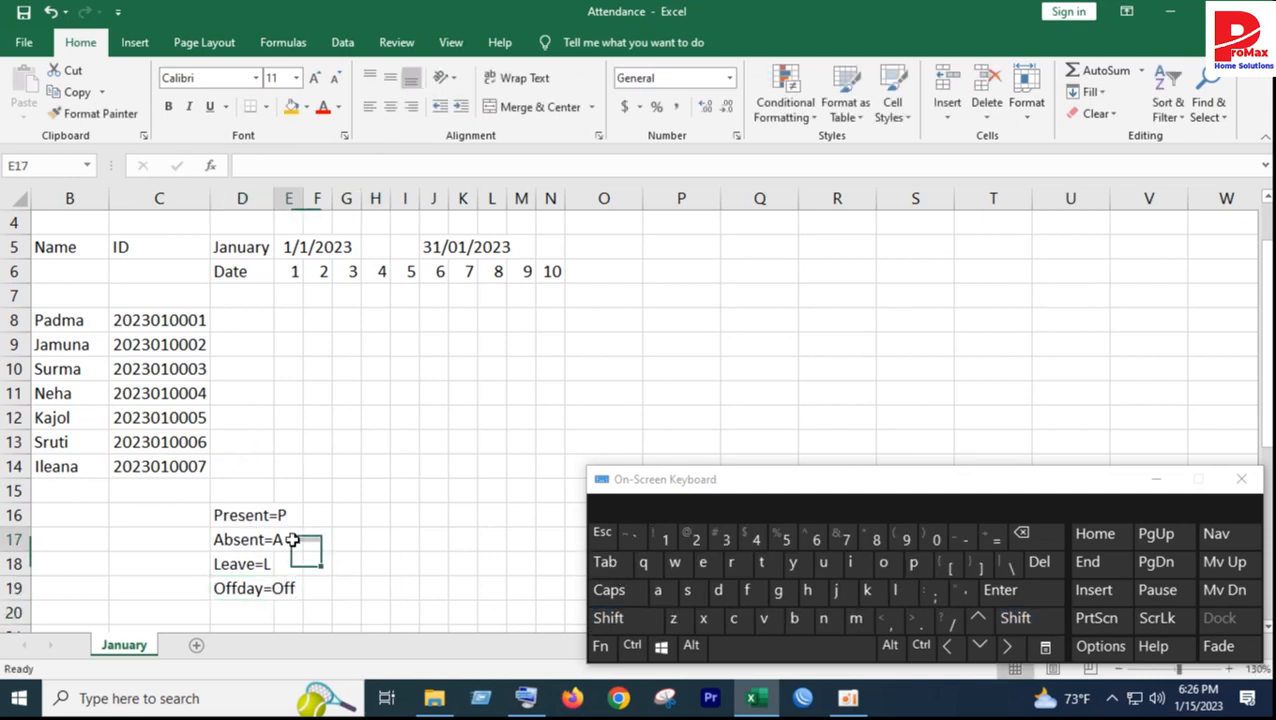
pyautogui.click(1155, 479)
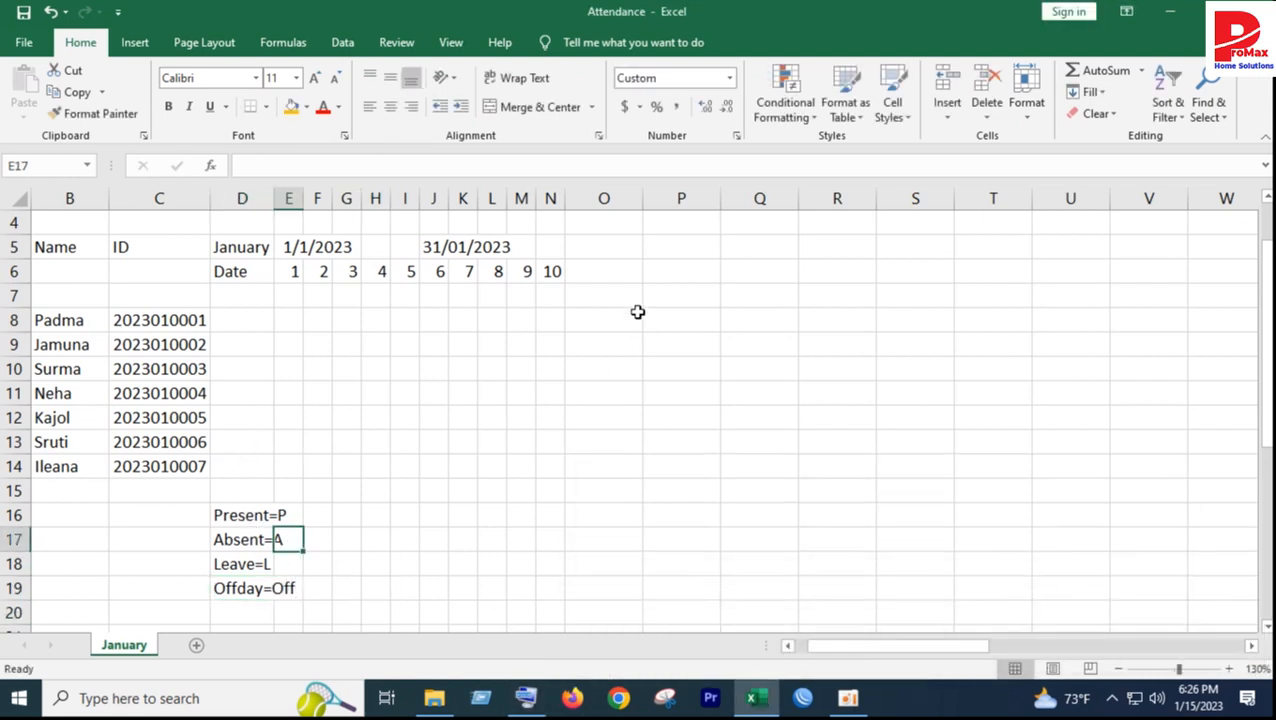
# Step: Enter the heading Total in cell O7, beside the last day column, and copy it into P7
pyautogui.click(614, 274)
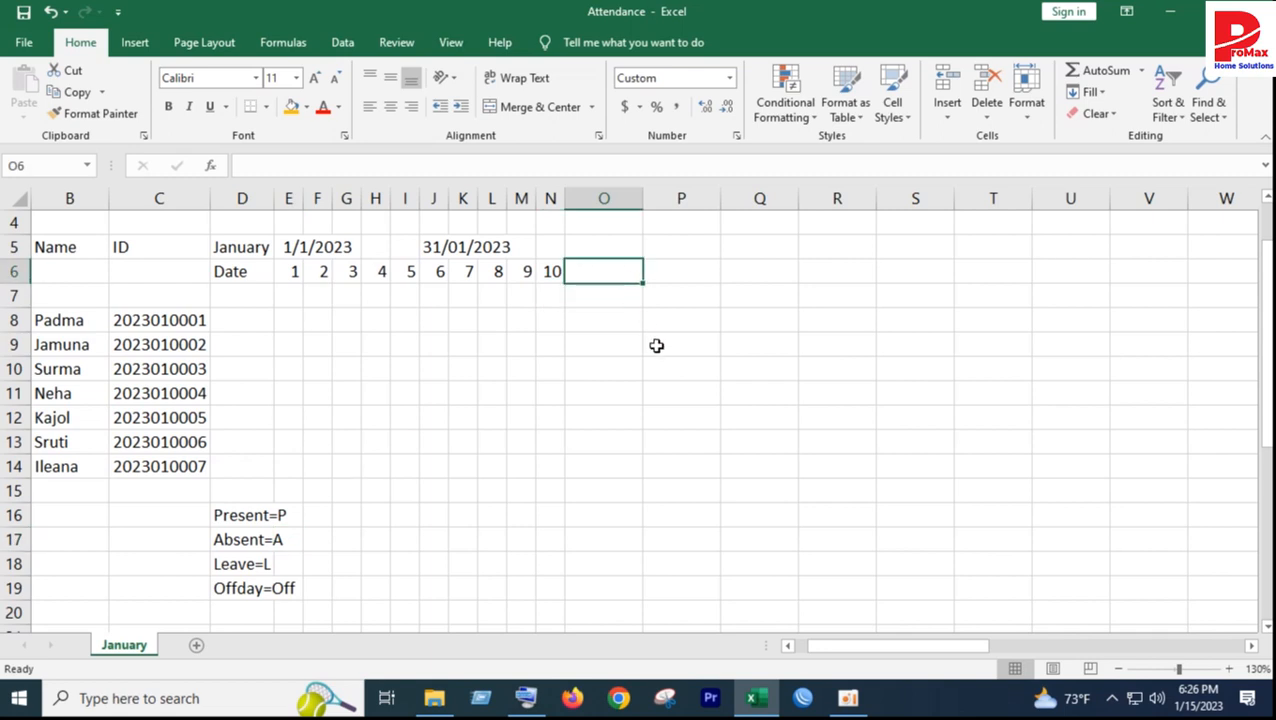
pyautogui.click(593, 291)
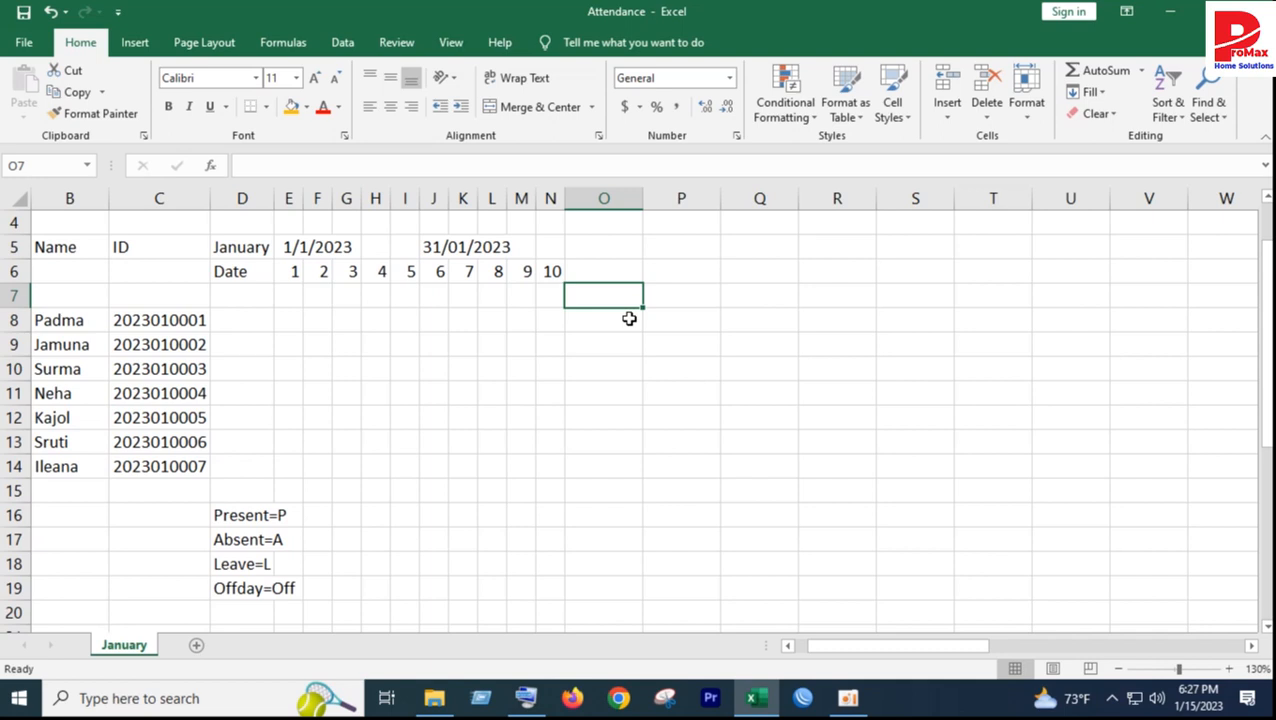
pyautogui.write('To')
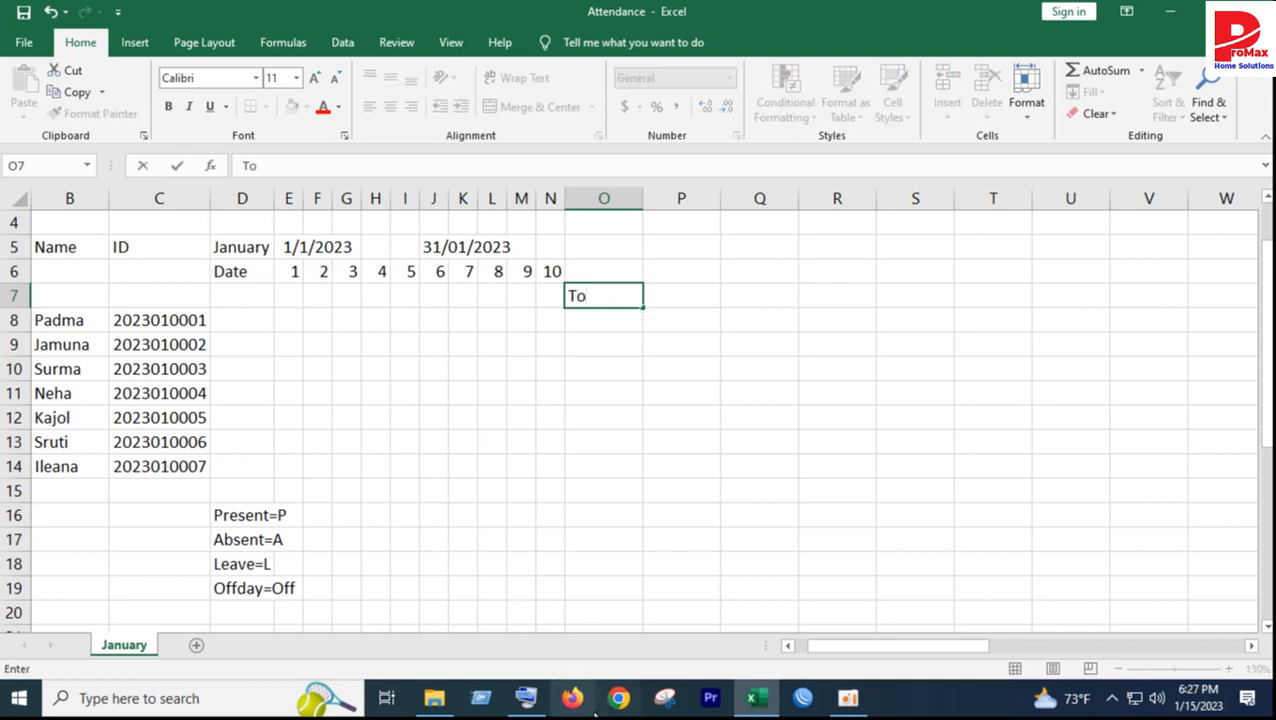
pyautogui.click(527, 698)
pyautogui.write('o')
pyautogui.click(761, 561)
pyautogui.click(657, 590)
pyautogui.click(895, 590)
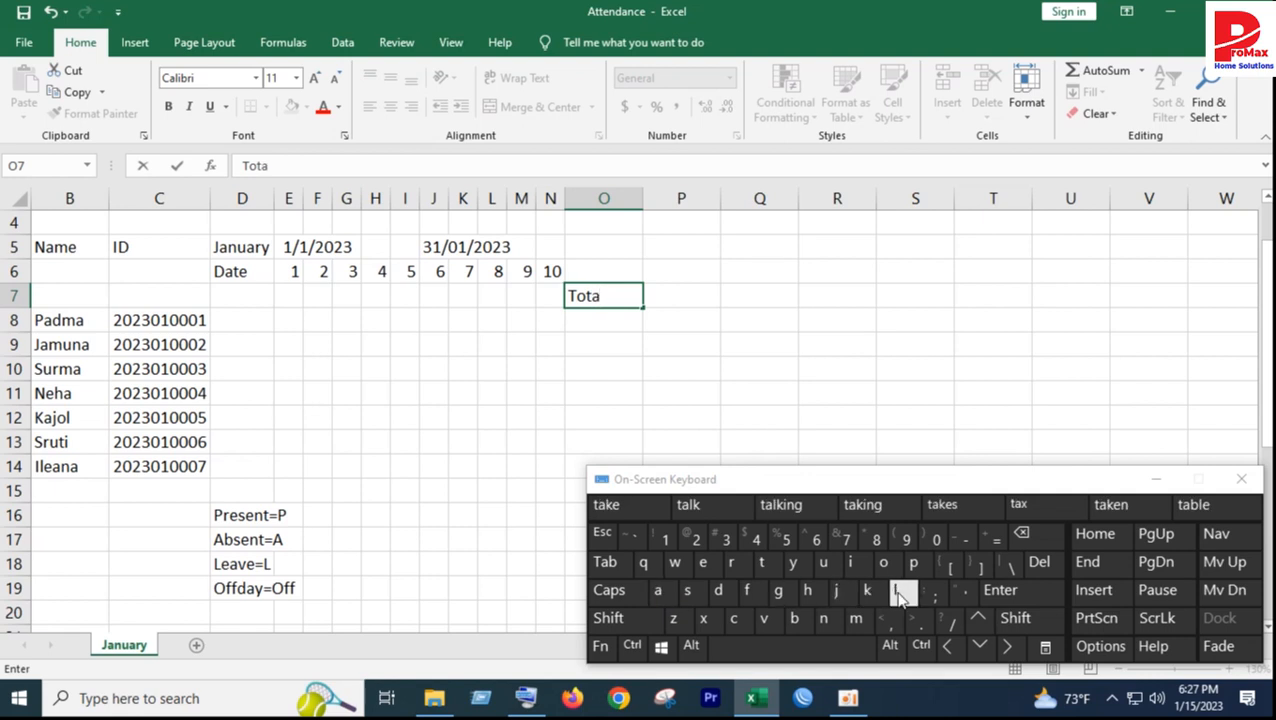
pyautogui.click(674, 302)
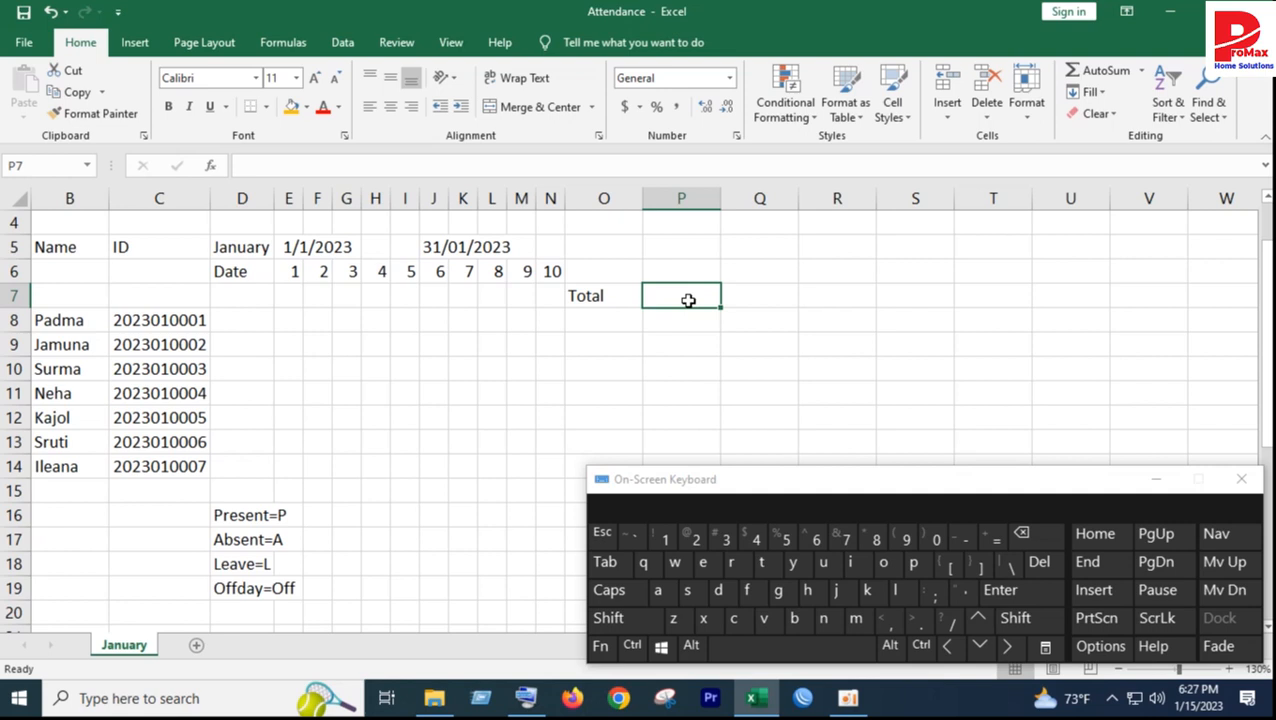
pyautogui.click(612, 295)
pyautogui.moveTo(642, 306); pyautogui.dragTo(688, 305)
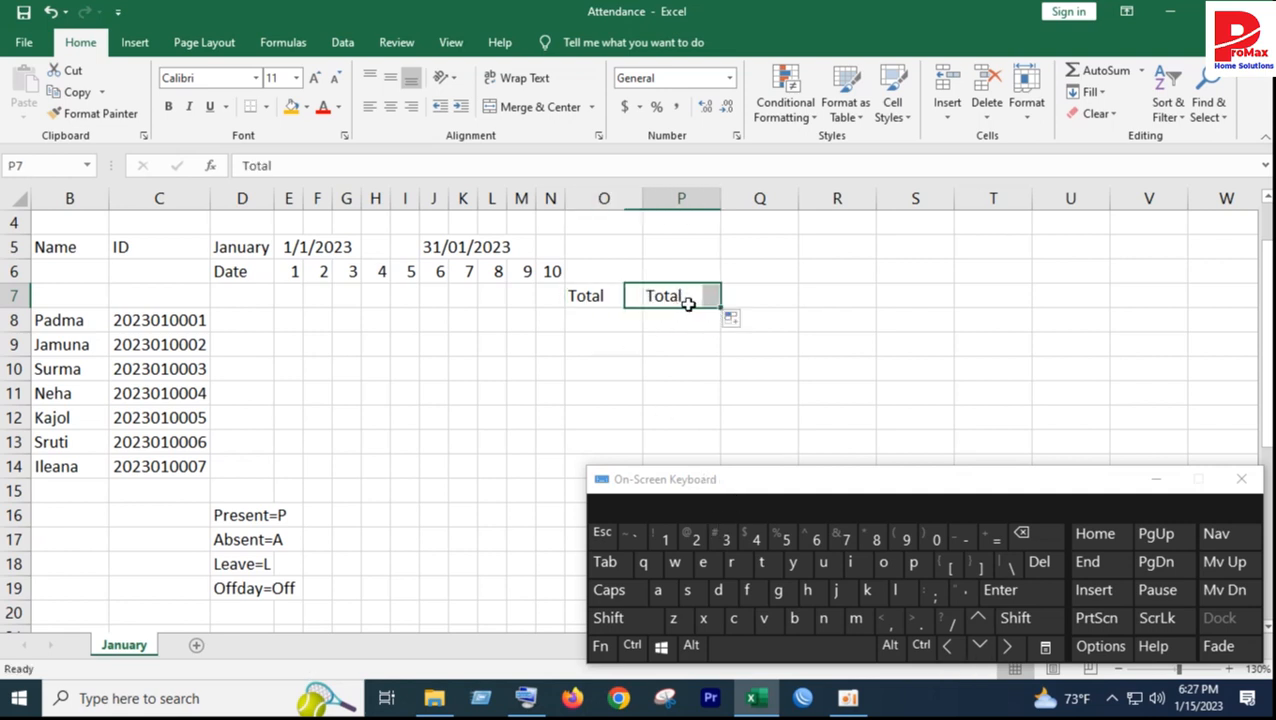
# Step: Change the heading in cell P7 to Total Absent and widen column P to fit it
pyautogui.click(355, 170)
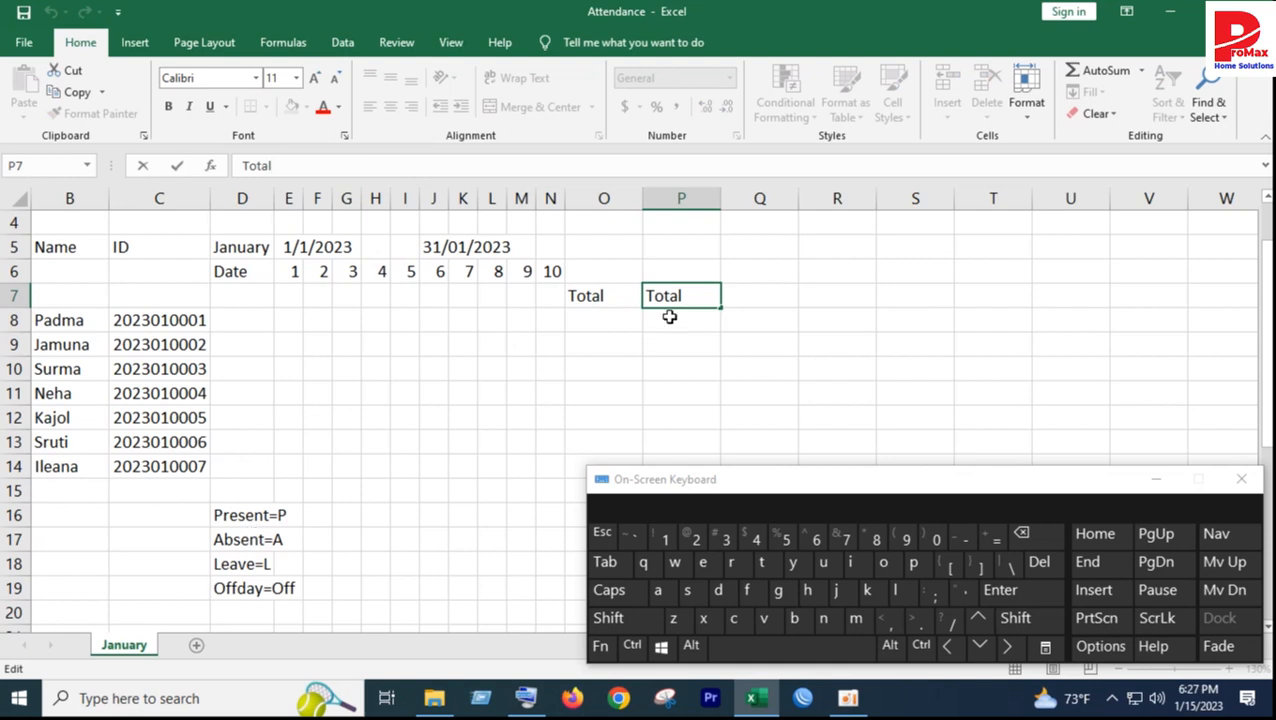
pyautogui.write('A')
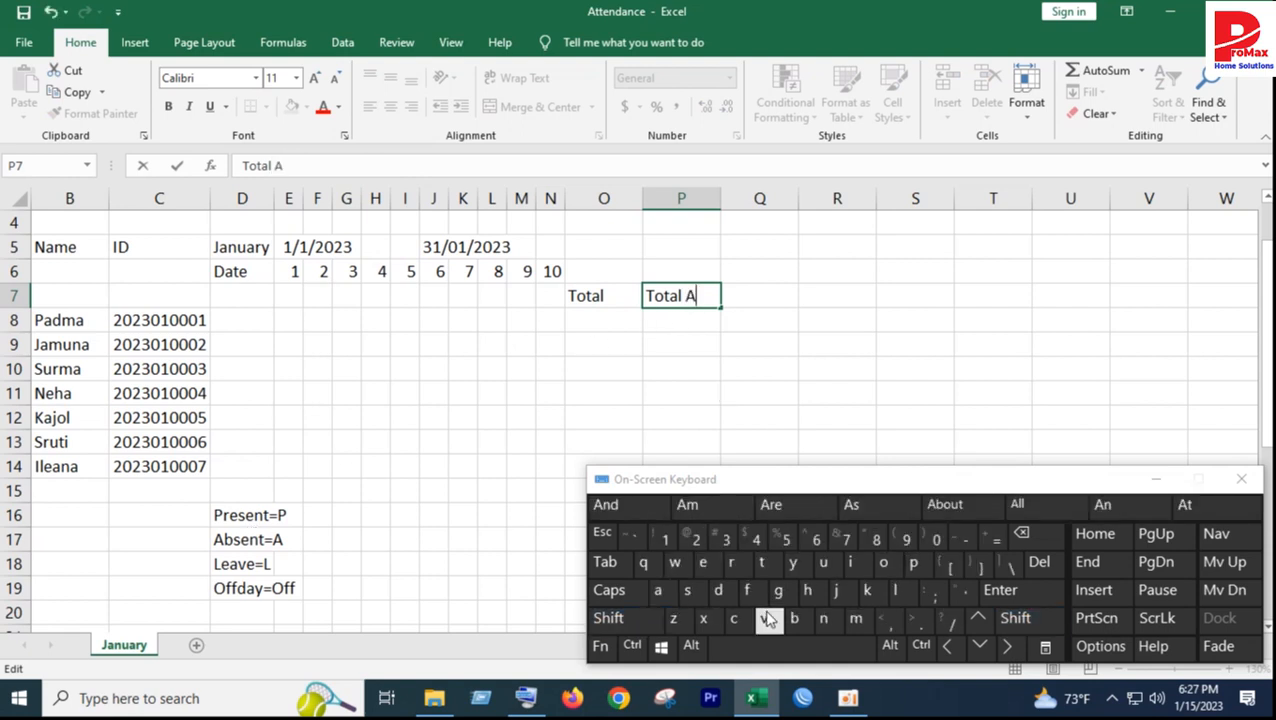
pyautogui.click(795, 619)
pyautogui.click(687, 590)
pyautogui.click(703, 562)
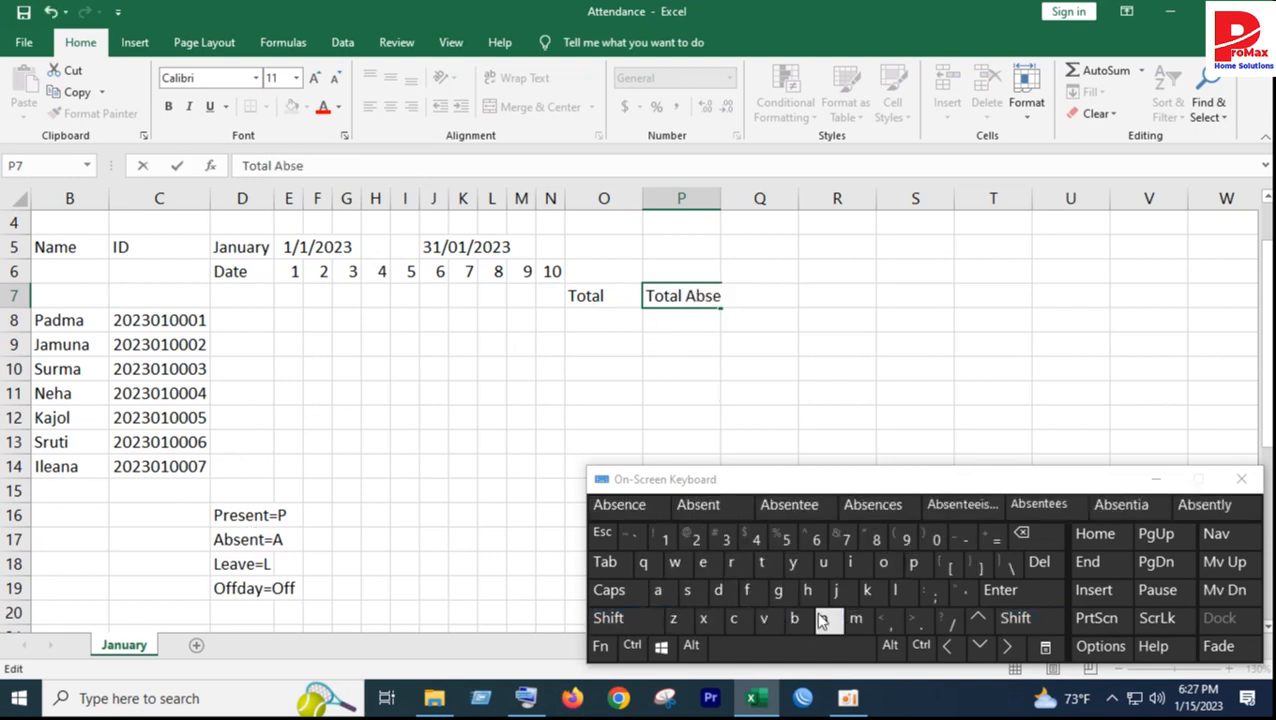
pyautogui.click(705, 513)
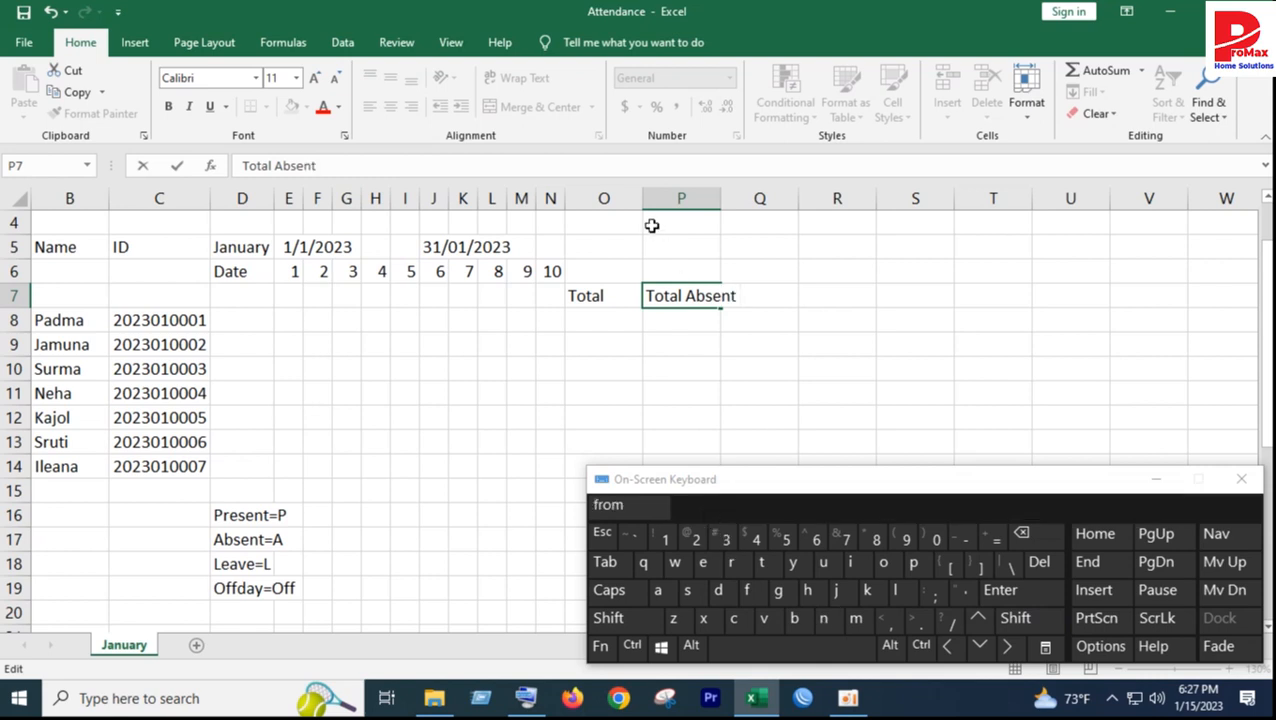
pyautogui.moveTo(717, 198); pyautogui.dragTo(745, 198)
# Step: Copy the heading from P7 into Q7, reword it as Total Leave, and widen column Q to fit it
pyautogui.click(735, 273)
pyautogui.click(776, 293)
pyautogui.click(701, 299)
pyautogui.moveTo(748, 302); pyautogui.dragTo(826, 313)
pyautogui.click(790, 298)
pyautogui.moveTo(277, 167); pyautogui.dragTo(355, 166)
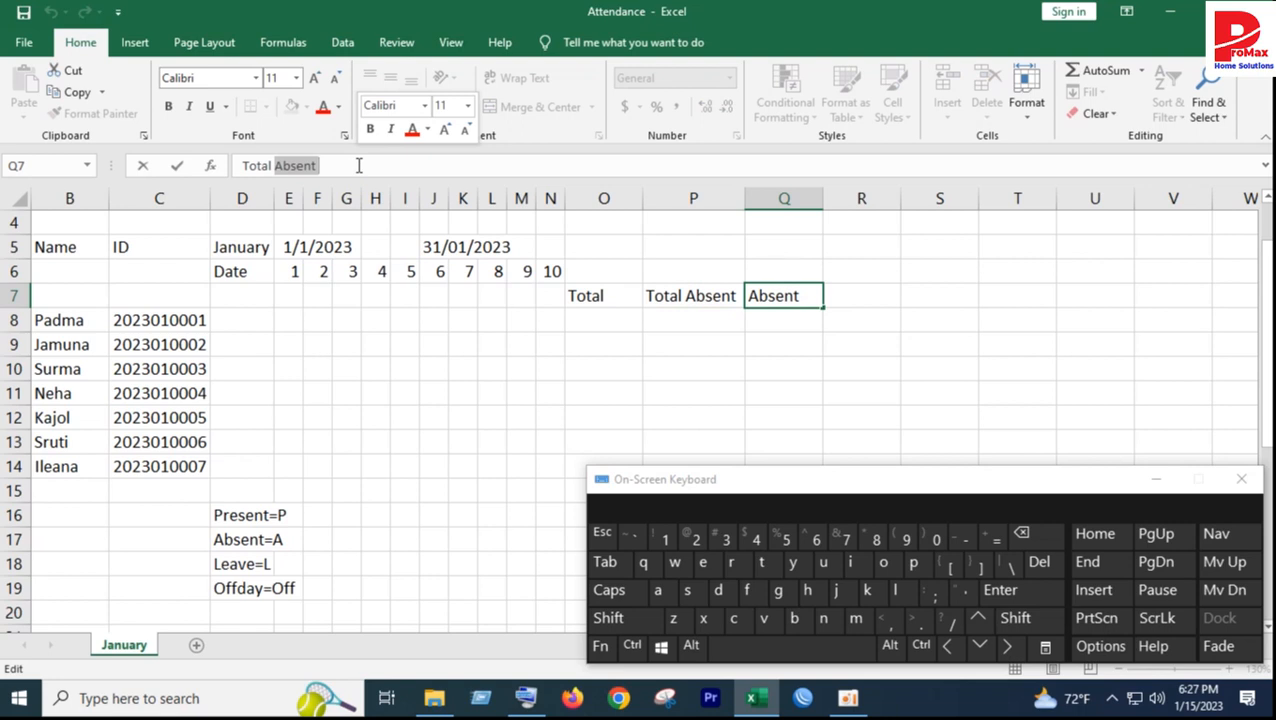
pyautogui.write('Le')
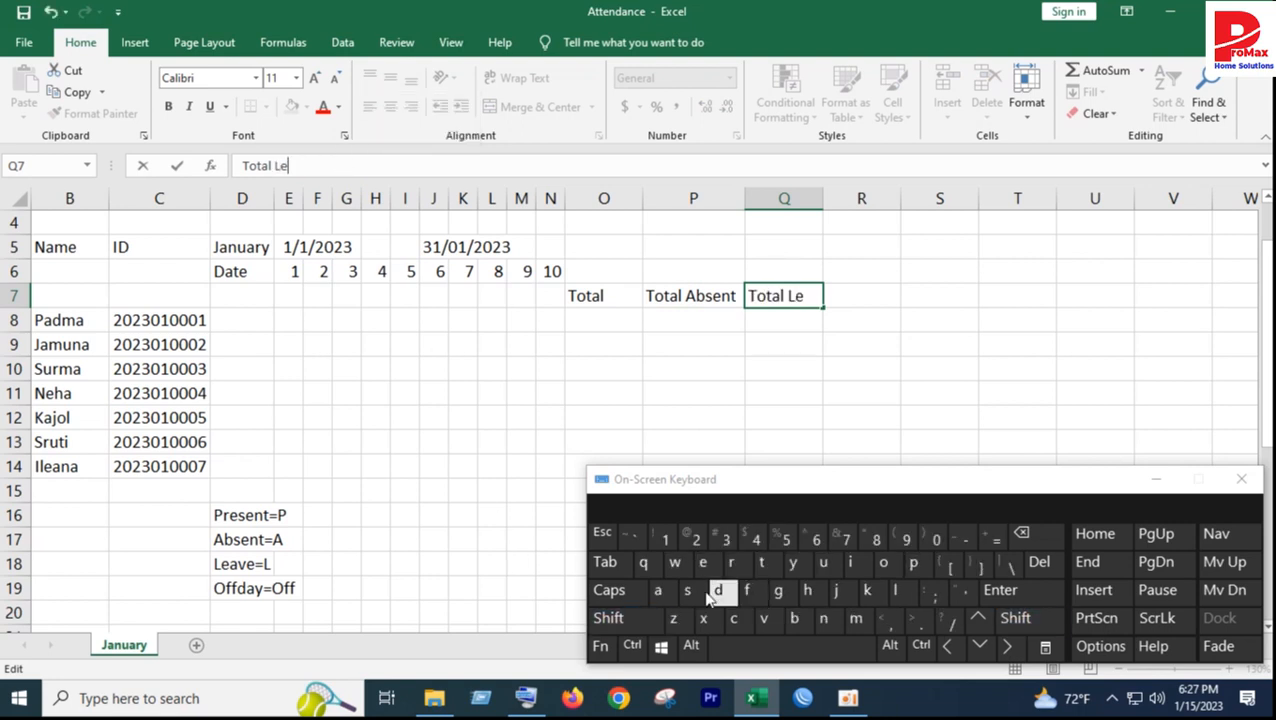
pyautogui.click(657, 590)
pyautogui.click(764, 622)
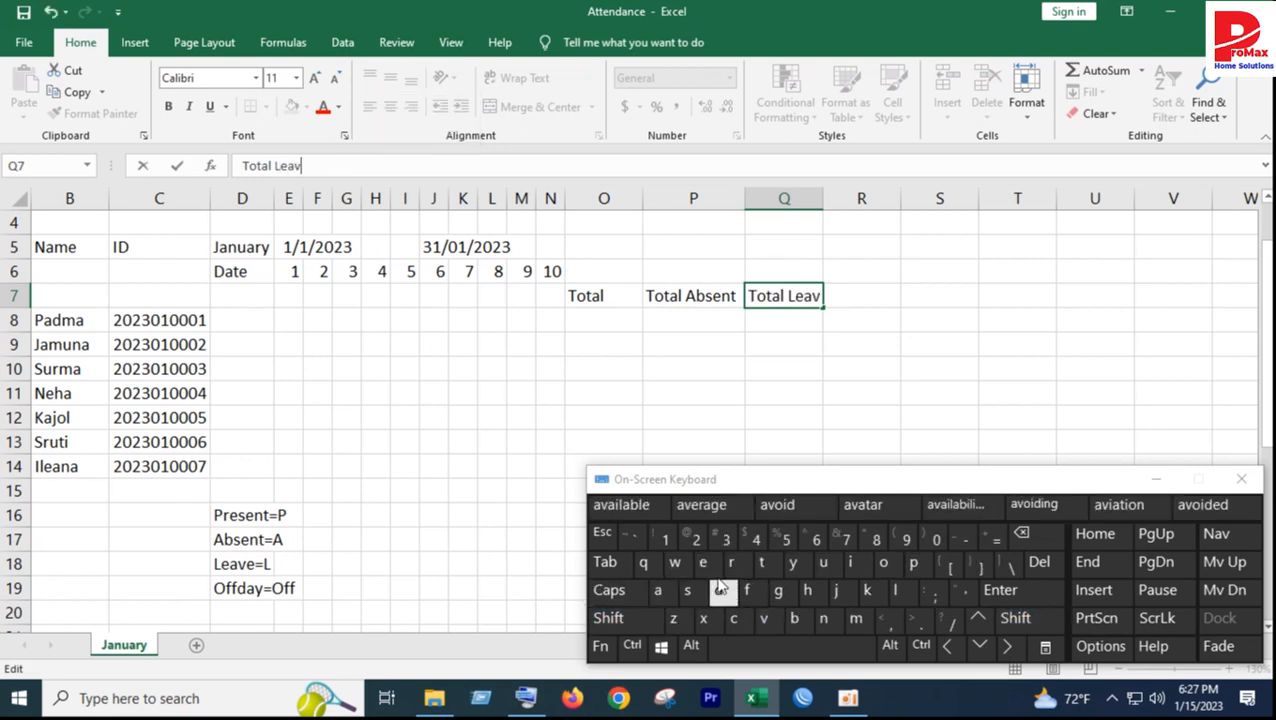
pyautogui.click(705, 568)
pyautogui.click(817, 387)
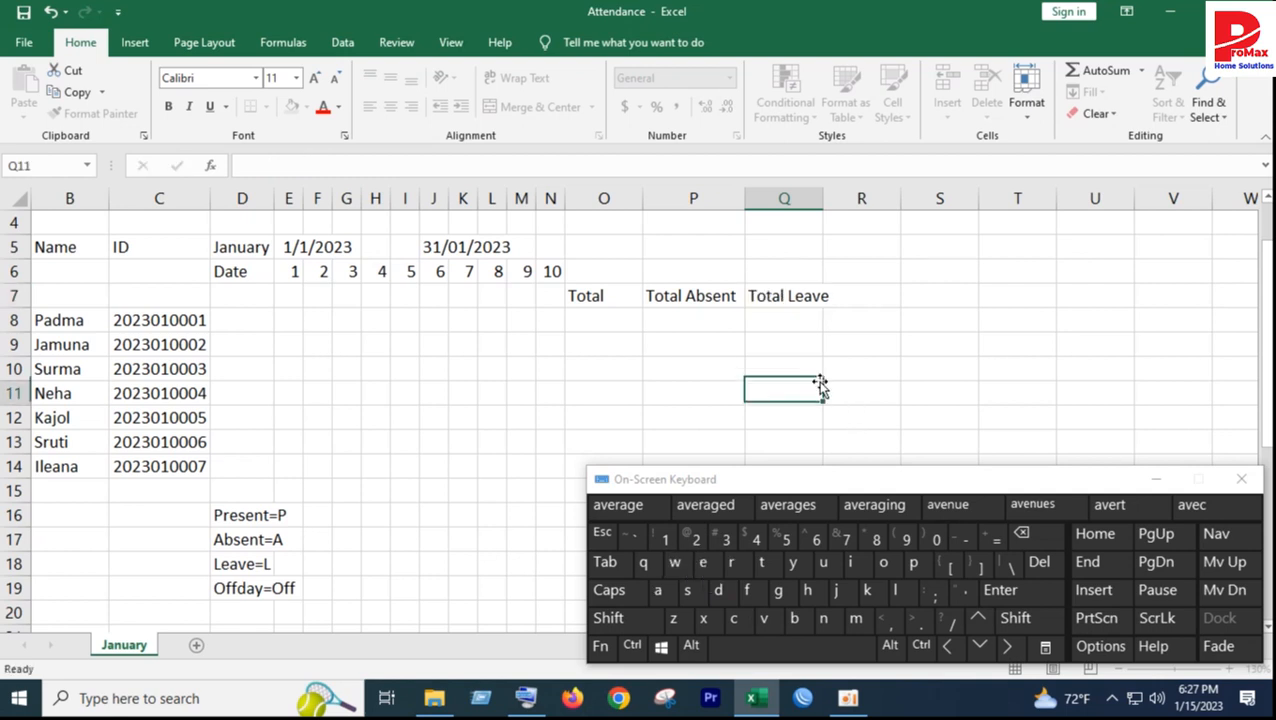
pyautogui.click(755, 296)
pyautogui.moveTo(823, 199); pyautogui.dragTo(838, 198)
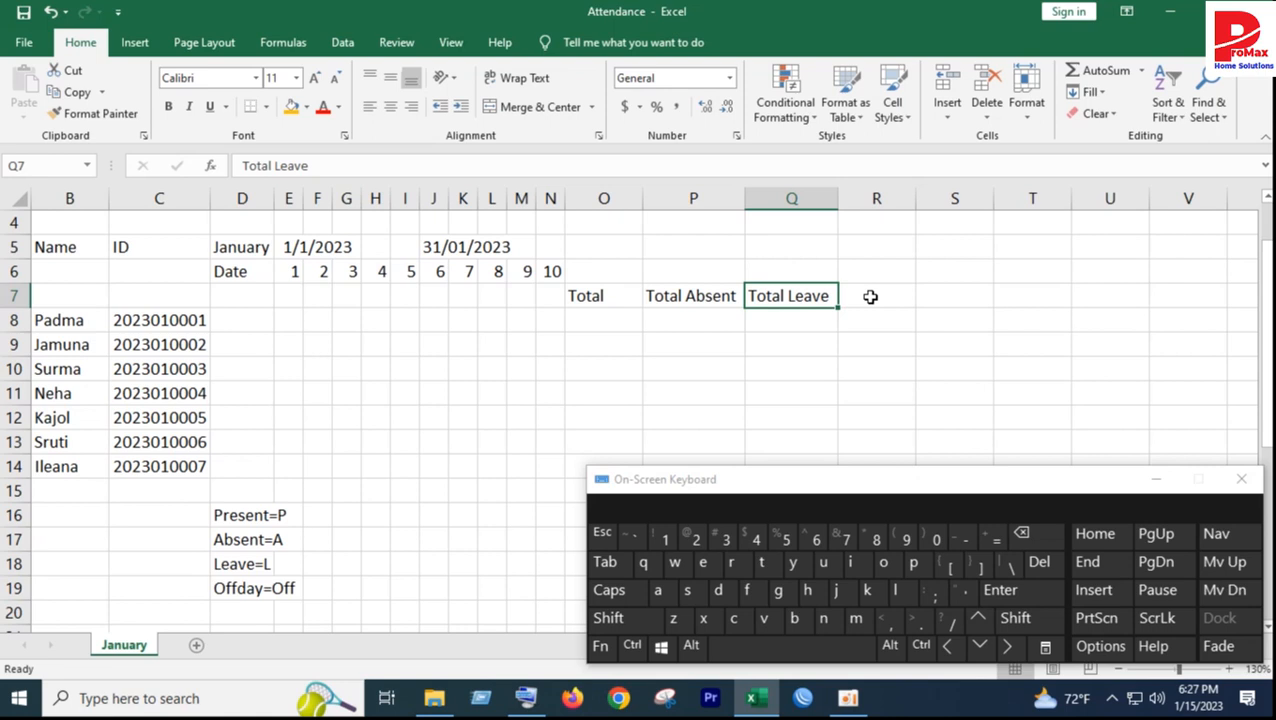
# Step: Copy the heading from Q7 into R7 and reword it as Total Off
pyautogui.click(870, 297)
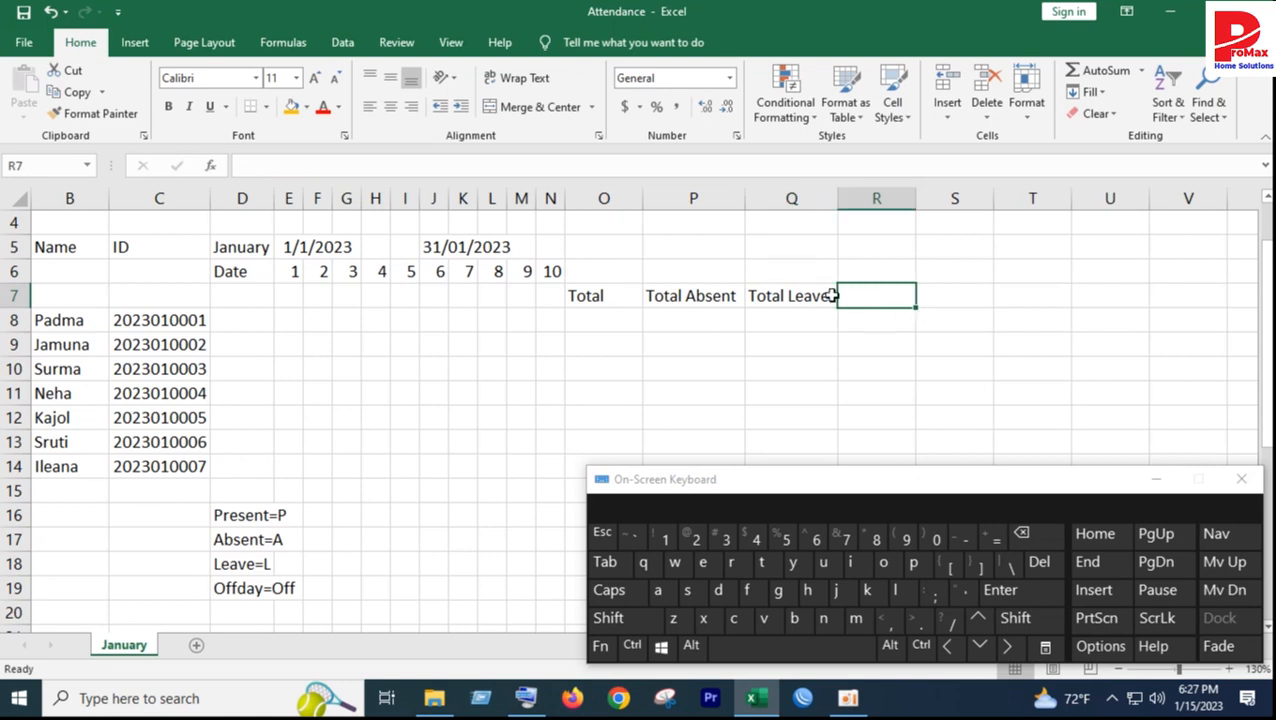
pyautogui.click(831, 296)
pyautogui.moveTo(838, 307); pyautogui.dragTo(889, 296)
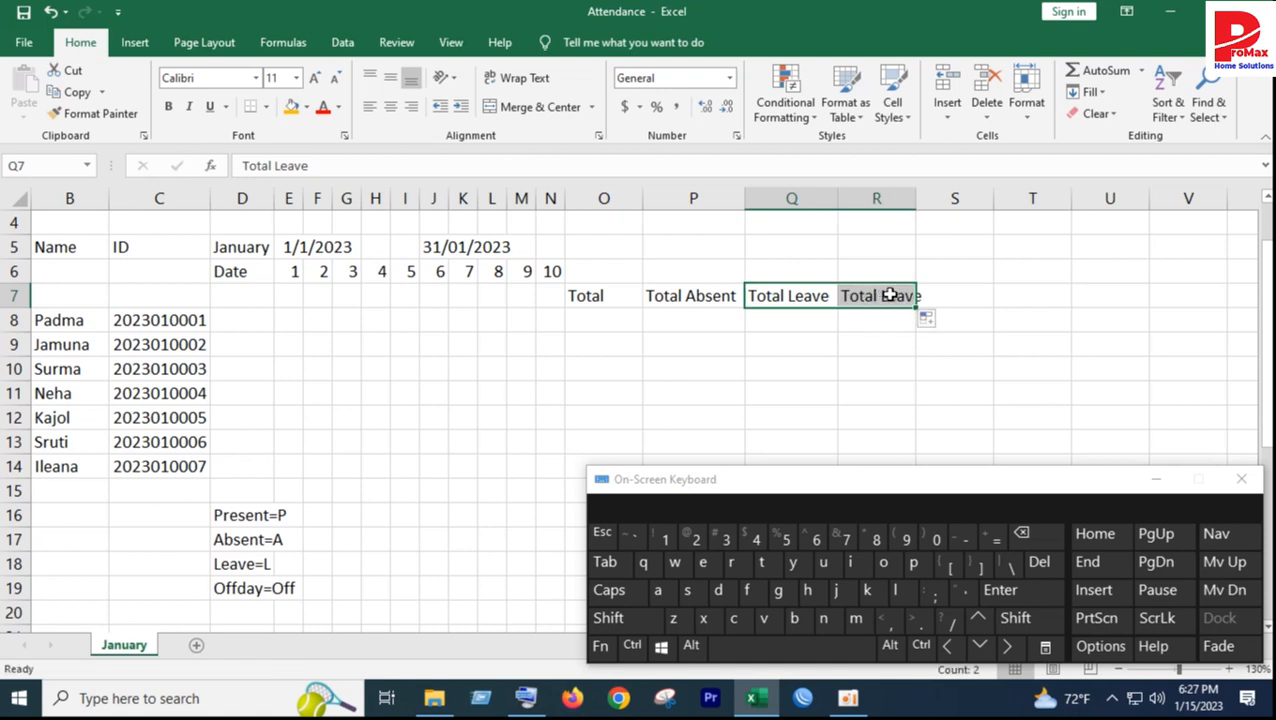
pyautogui.click(889, 296)
pyautogui.moveTo(279, 168); pyautogui.dragTo(370, 166)
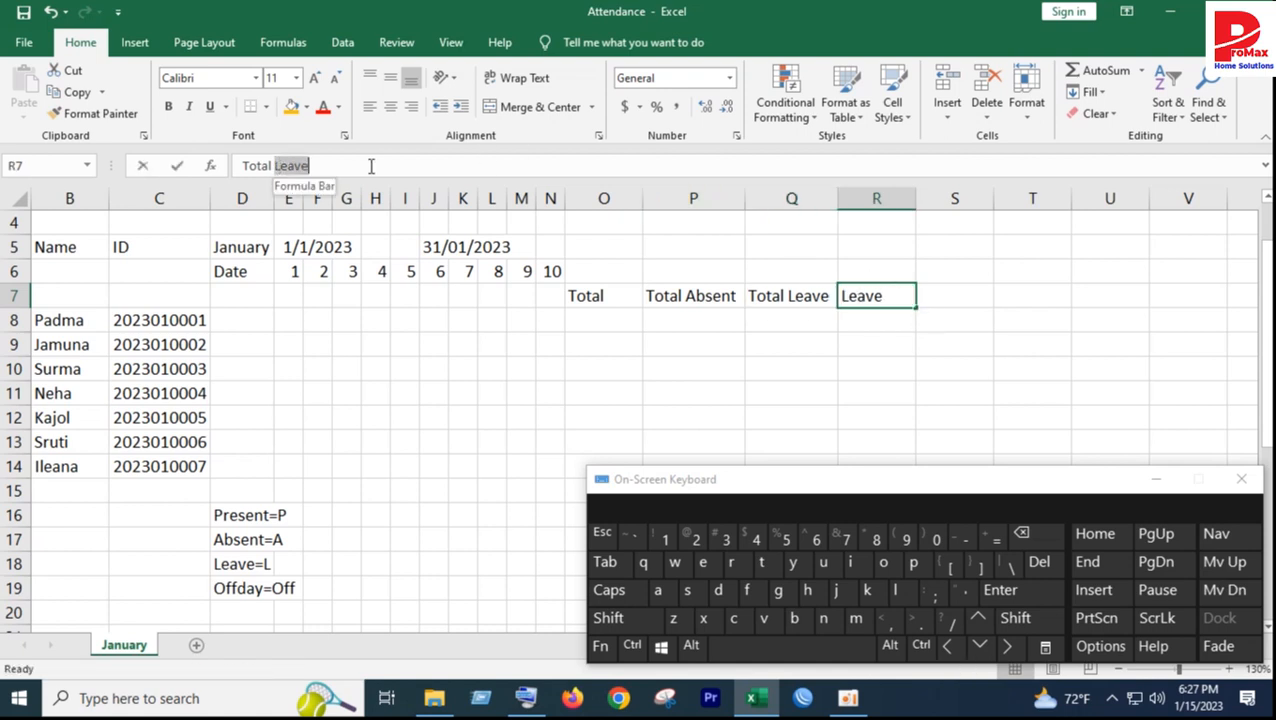
pyautogui.write('Off')
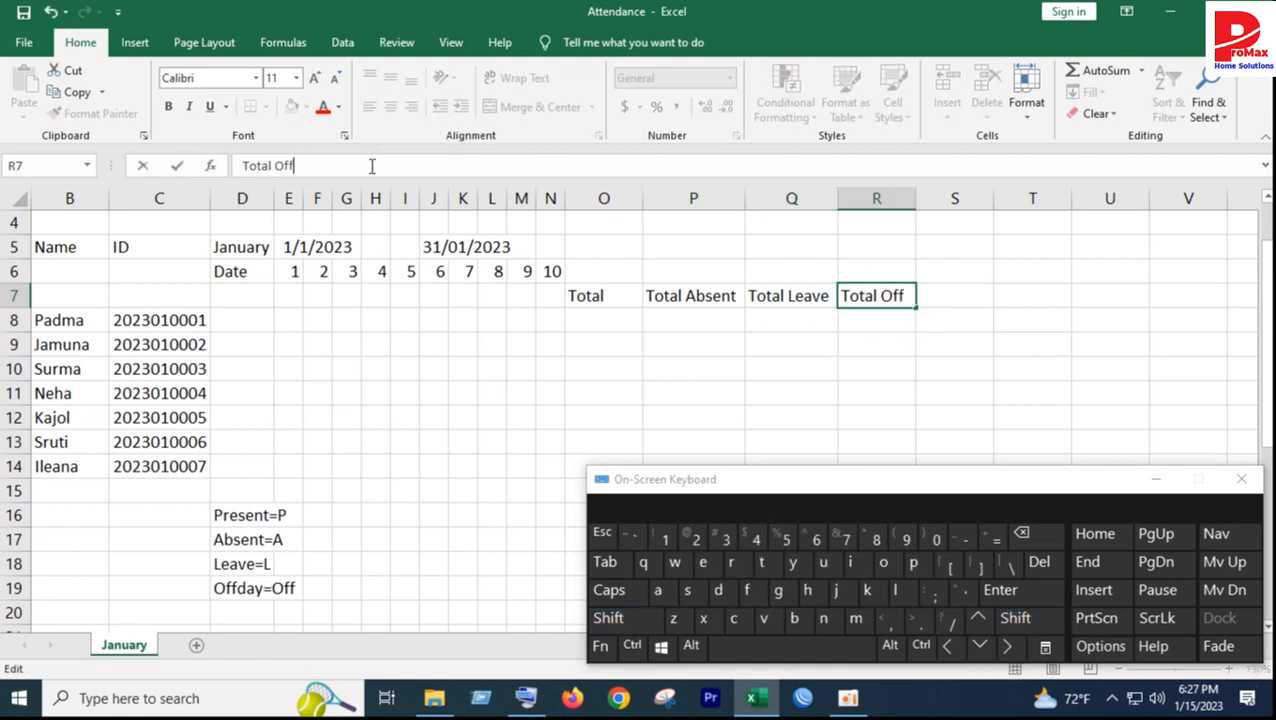
pyautogui.click(692, 391)
pyautogui.click(931, 290)
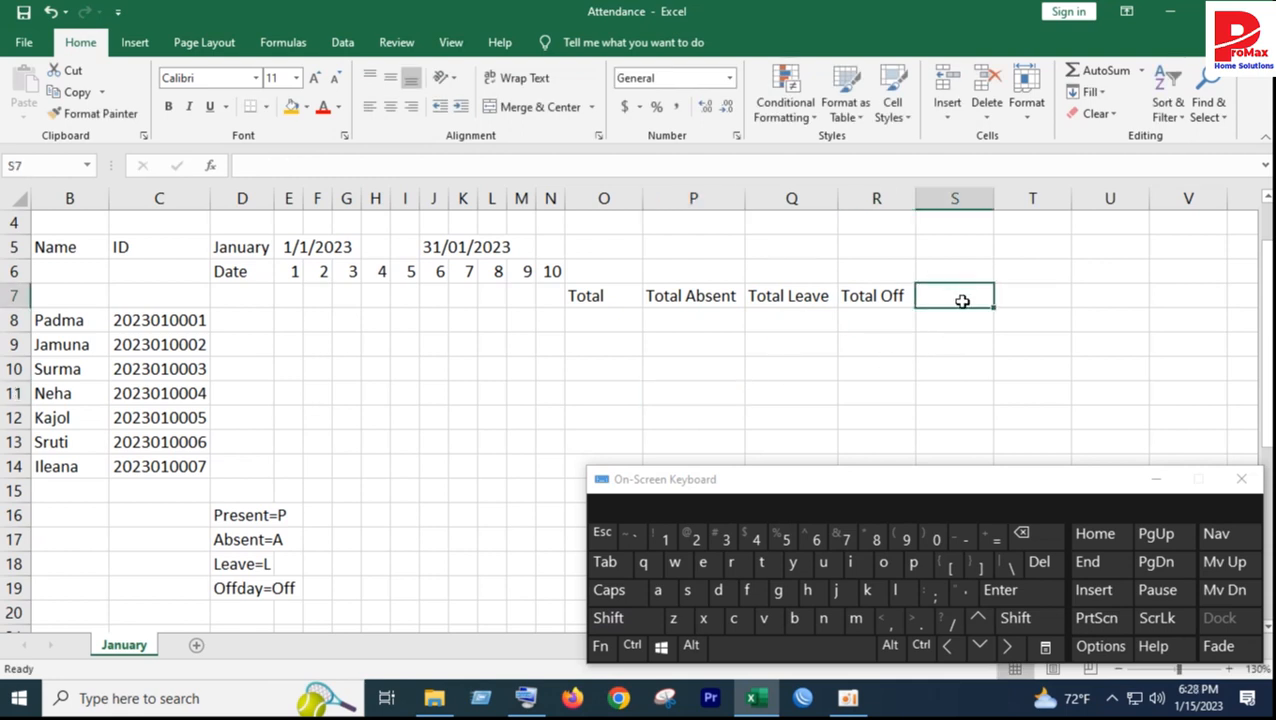
pyautogui.click(889, 296)
pyautogui.moveTo(917, 308); pyautogui.dragTo(965, 298)
pyautogui.click(957, 293)
pyautogui.moveTo(300, 166); pyautogui.dragTo(214, 165)
pyautogui.write('T')
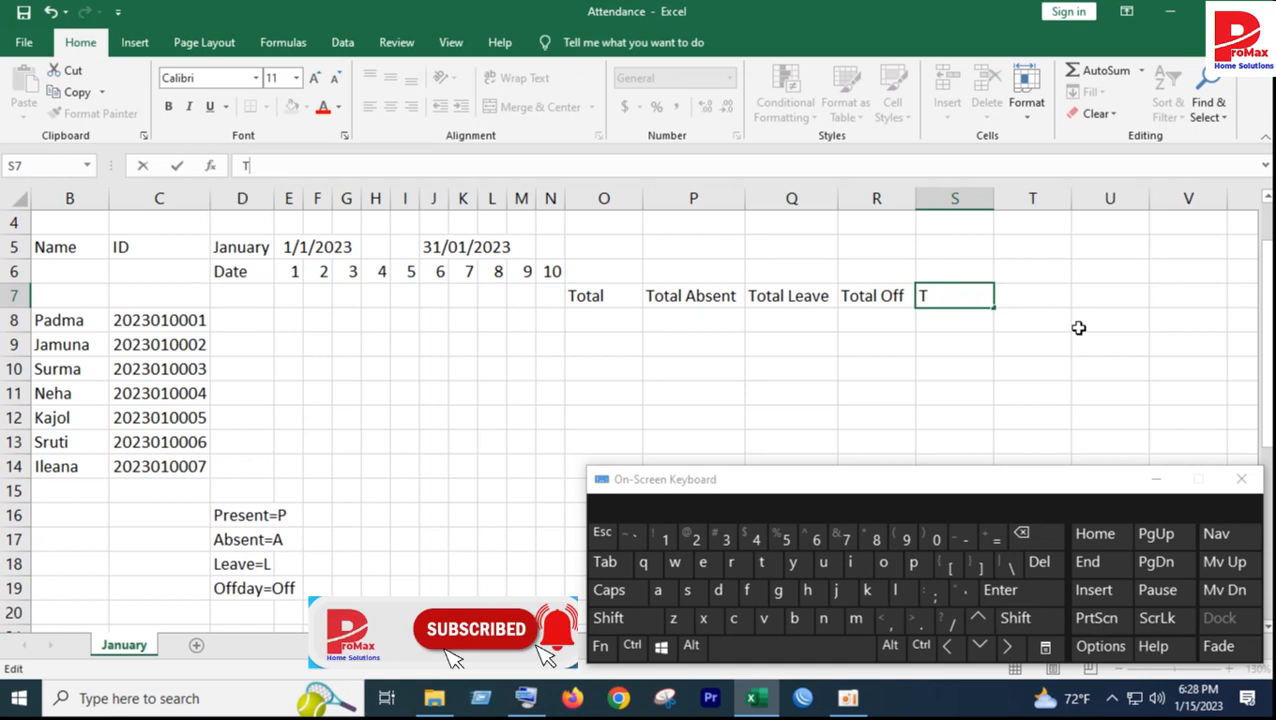
pyautogui.click(925, 338)
pyautogui.click(900, 293)
pyautogui.click(919, 297)
# Step: Copy the heading from R7 into S7, reword it as Total Present, and minimize the on-screen keyboard
pyautogui.click(906, 296)
pyautogui.moveTo(914, 310); pyautogui.dragTo(948, 296)
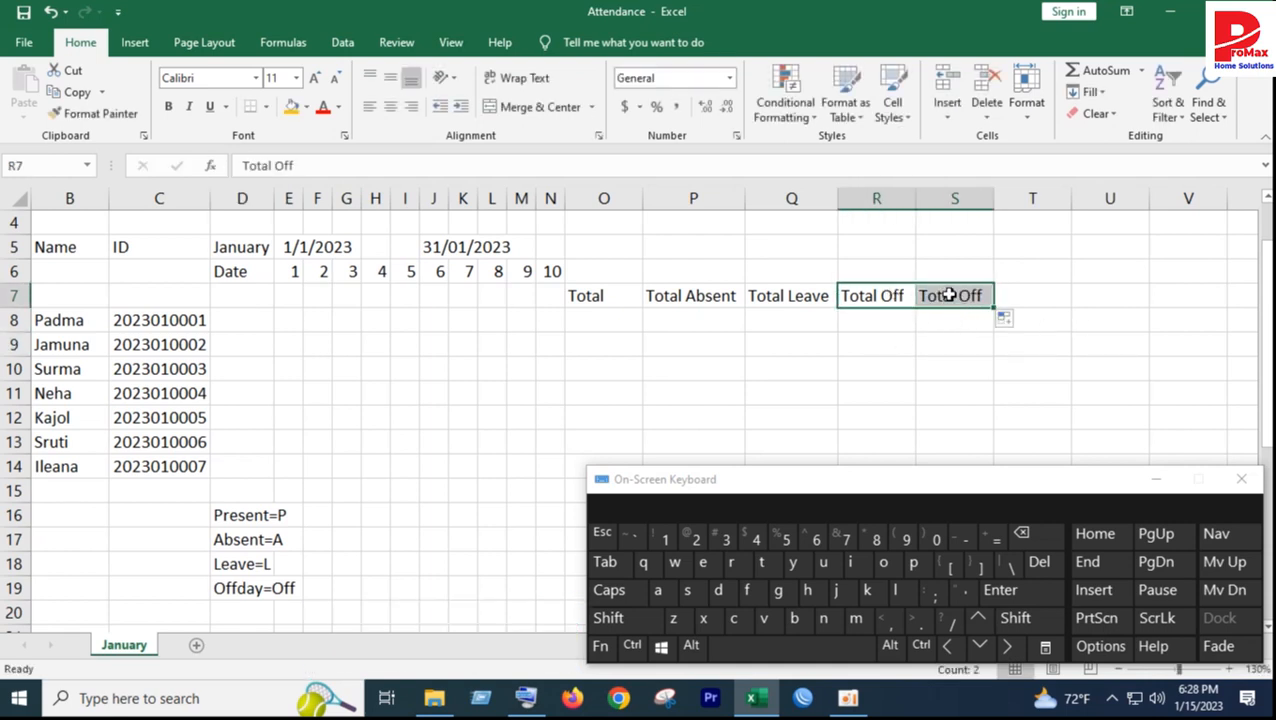
pyautogui.click(948, 296)
pyautogui.moveTo(270, 165); pyautogui.dragTo(339, 165)
pyautogui.write('Present')
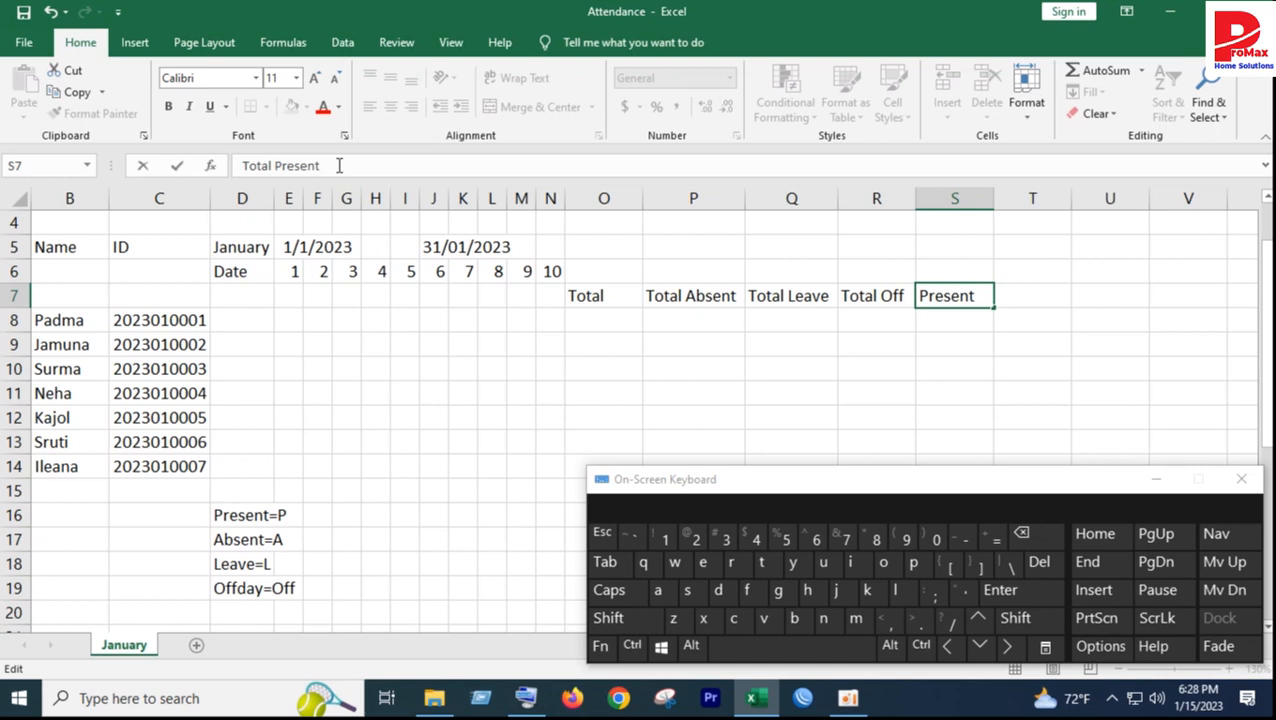
pyautogui.click(473, 345)
pyautogui.click(1156, 479)
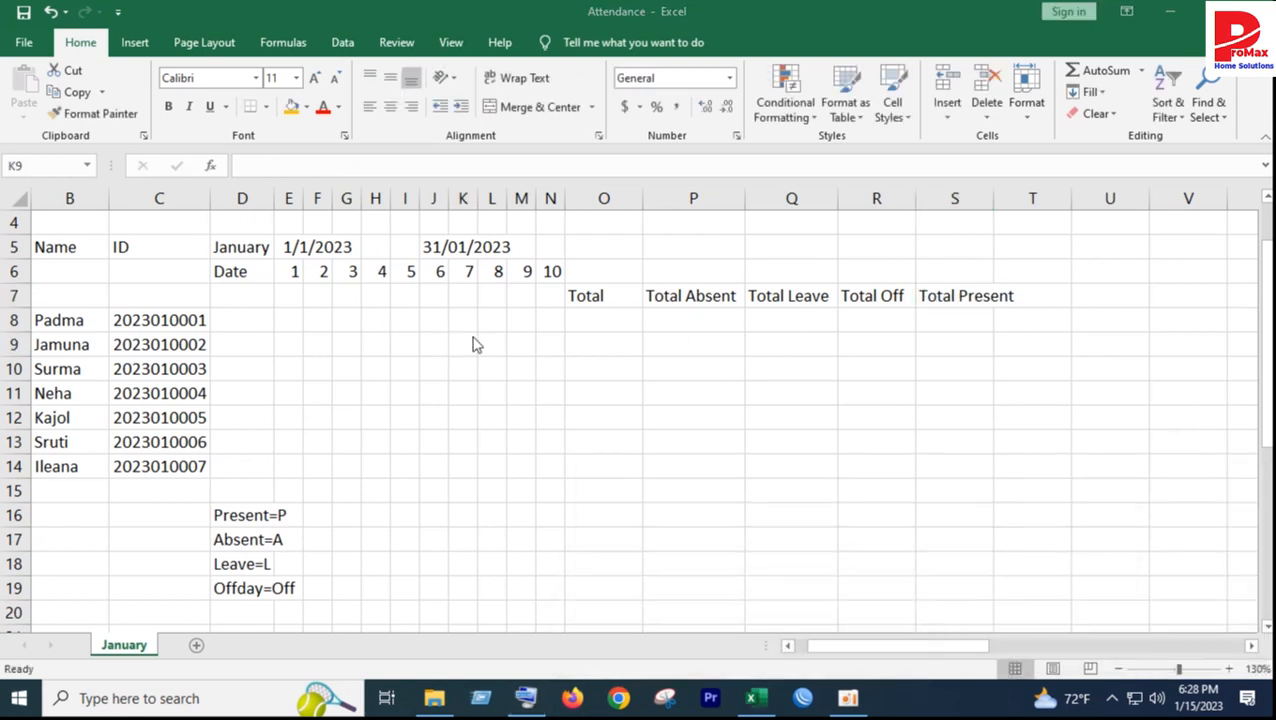
pyautogui.moveTo(254, 514); pyautogui.dragTo(266, 594)
pyautogui.click(313, 558)
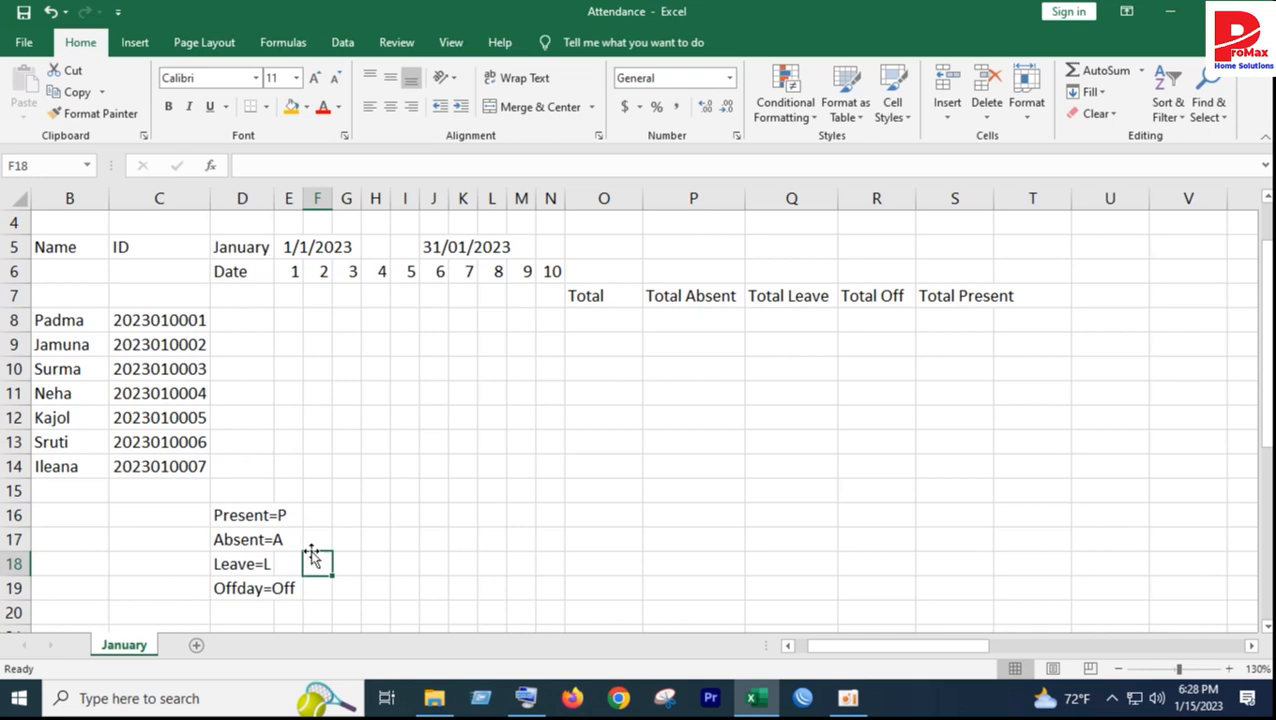
pyautogui.click(258, 516)
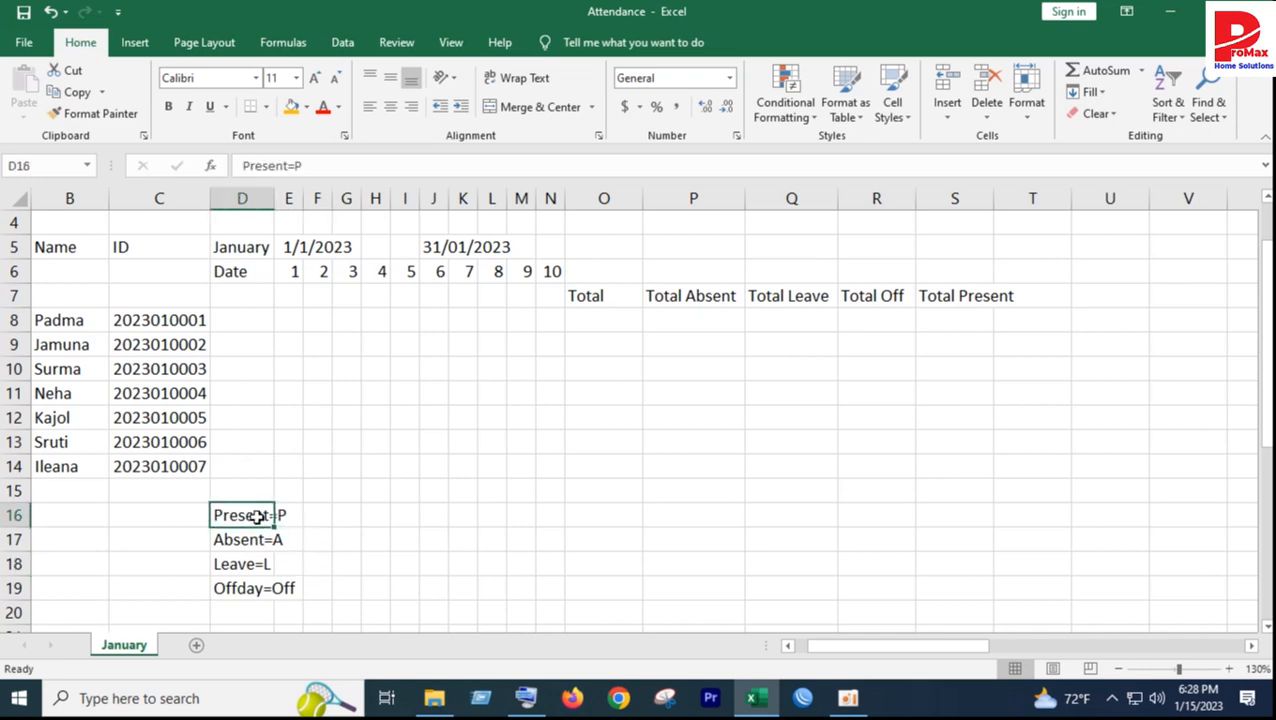
# Step: Enter the status code P in cells E8 and G8, and copy it from G8 into H8
pyautogui.click(291, 321)
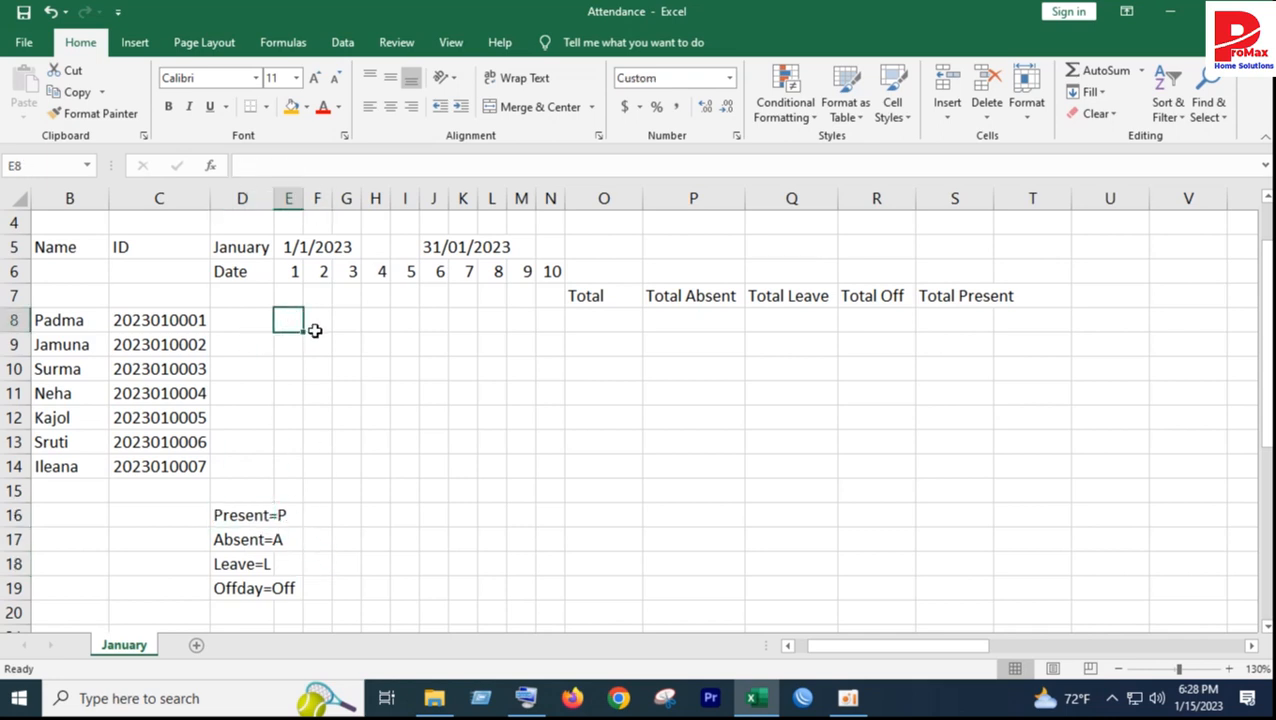
pyautogui.write('P')
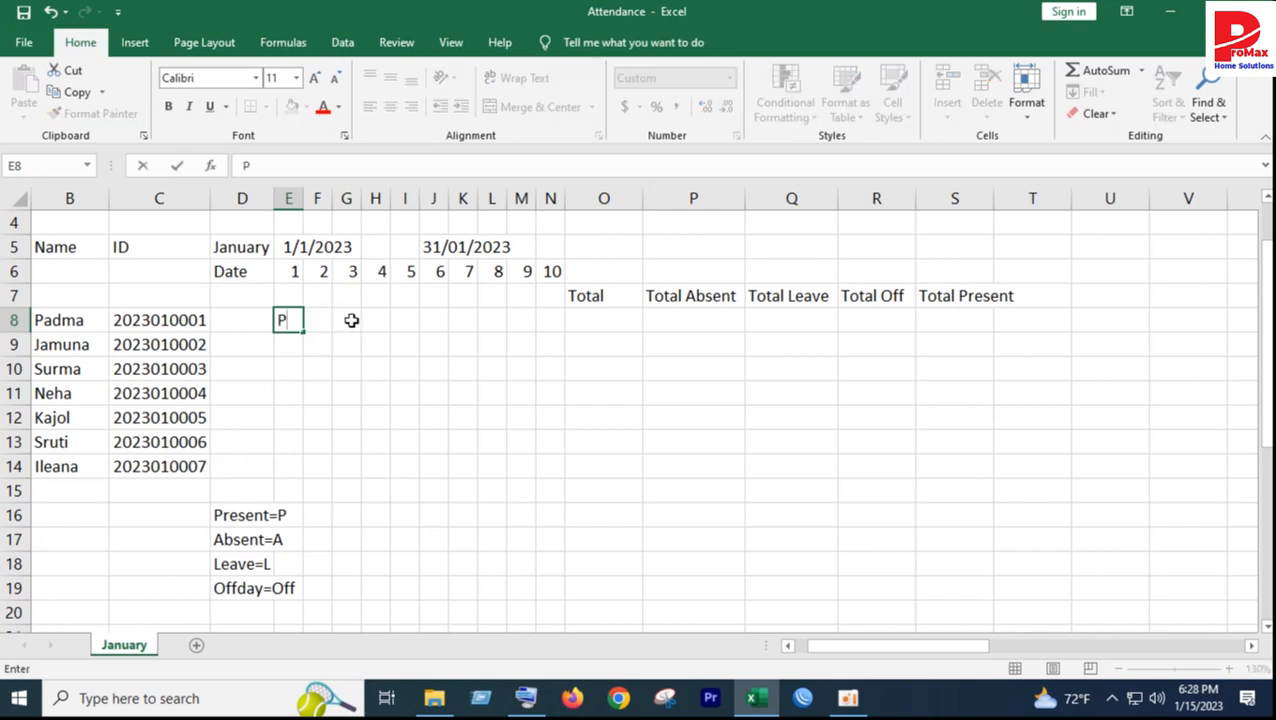
pyautogui.click(351, 320)
pyautogui.write('P')
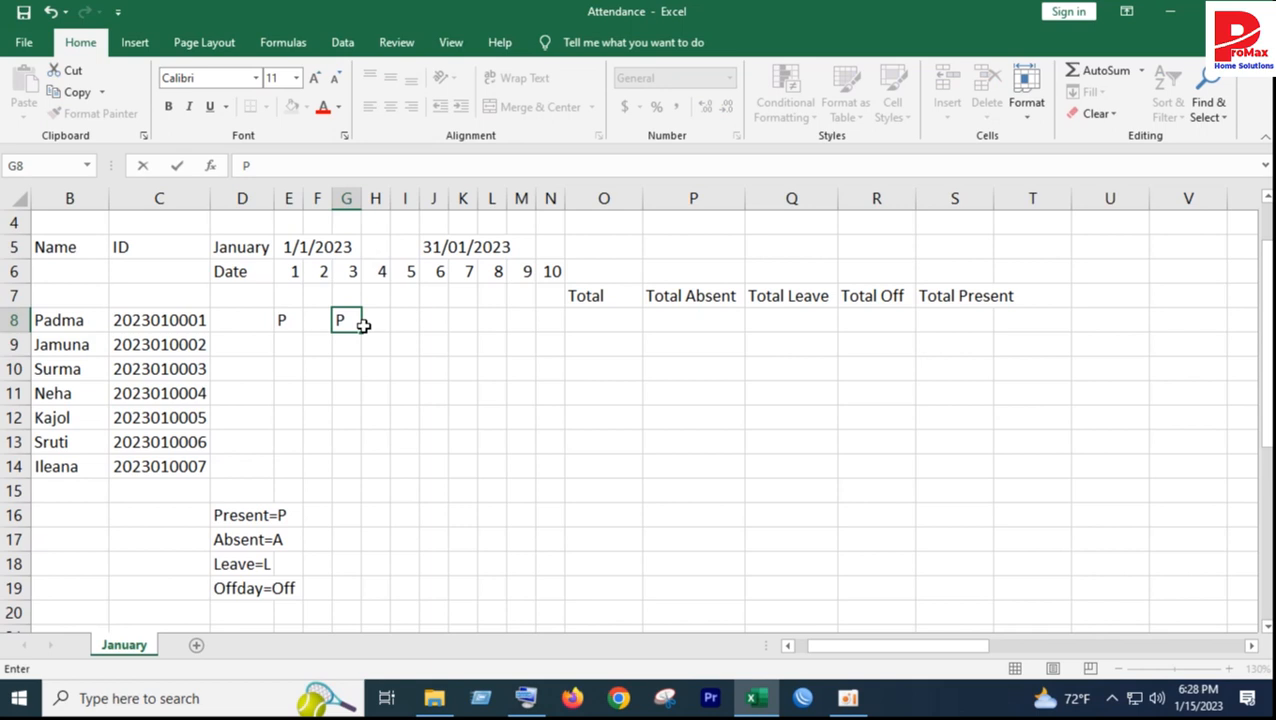
pyautogui.press('Return')
pyautogui.click(358, 320)
pyautogui.moveTo(361, 331); pyautogui.dragTo(375, 369)
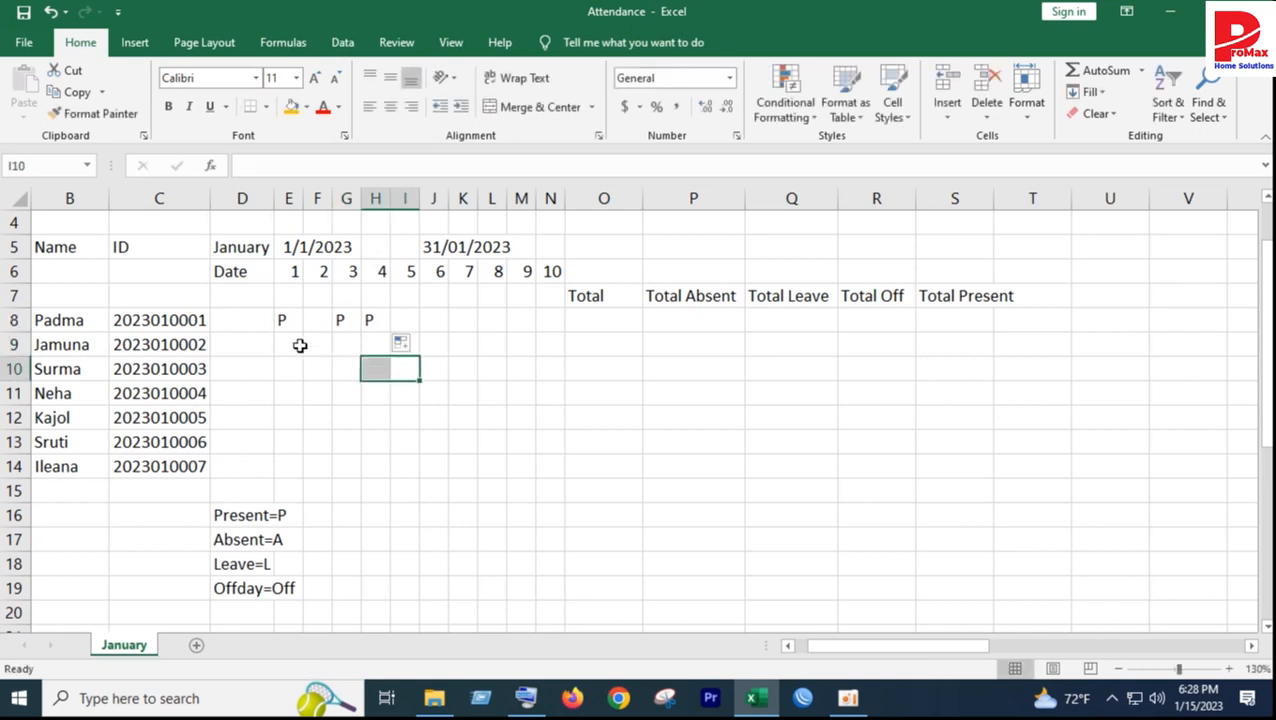
# Step: Bring up the on-screen keyboard and enter the status code A in cell E9
pyautogui.click(295, 344)
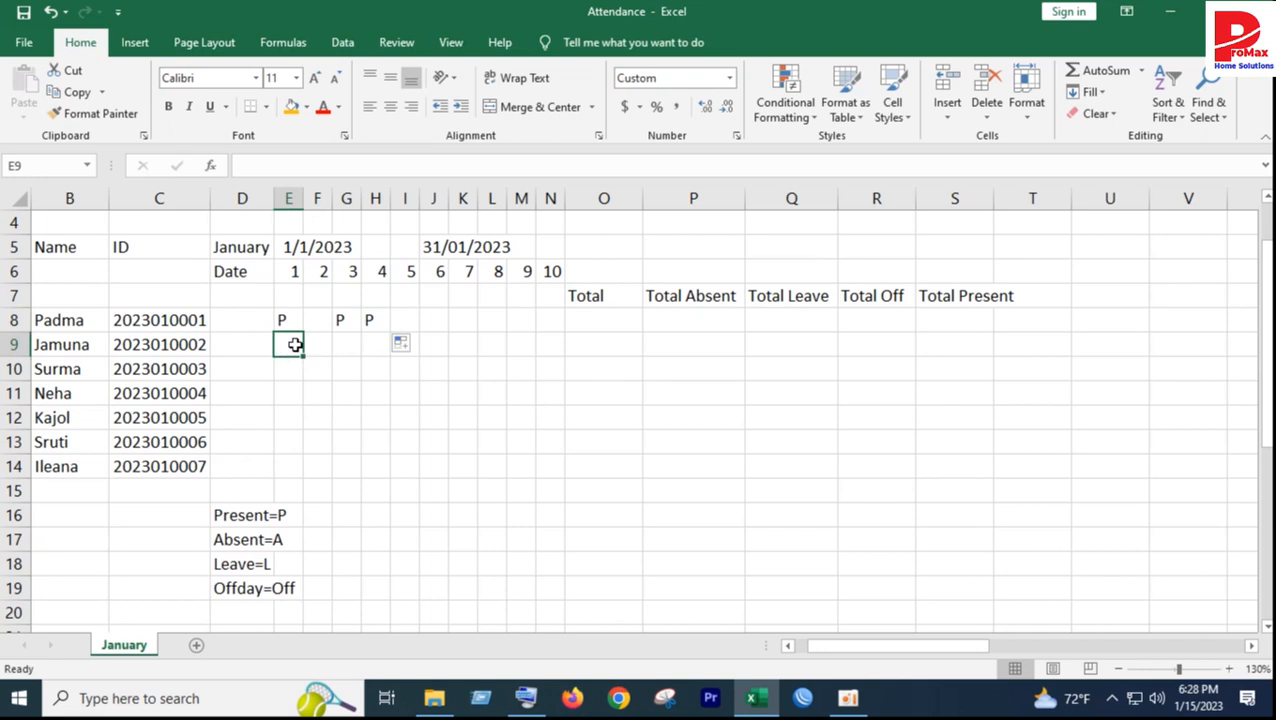
pyautogui.click(529, 701)
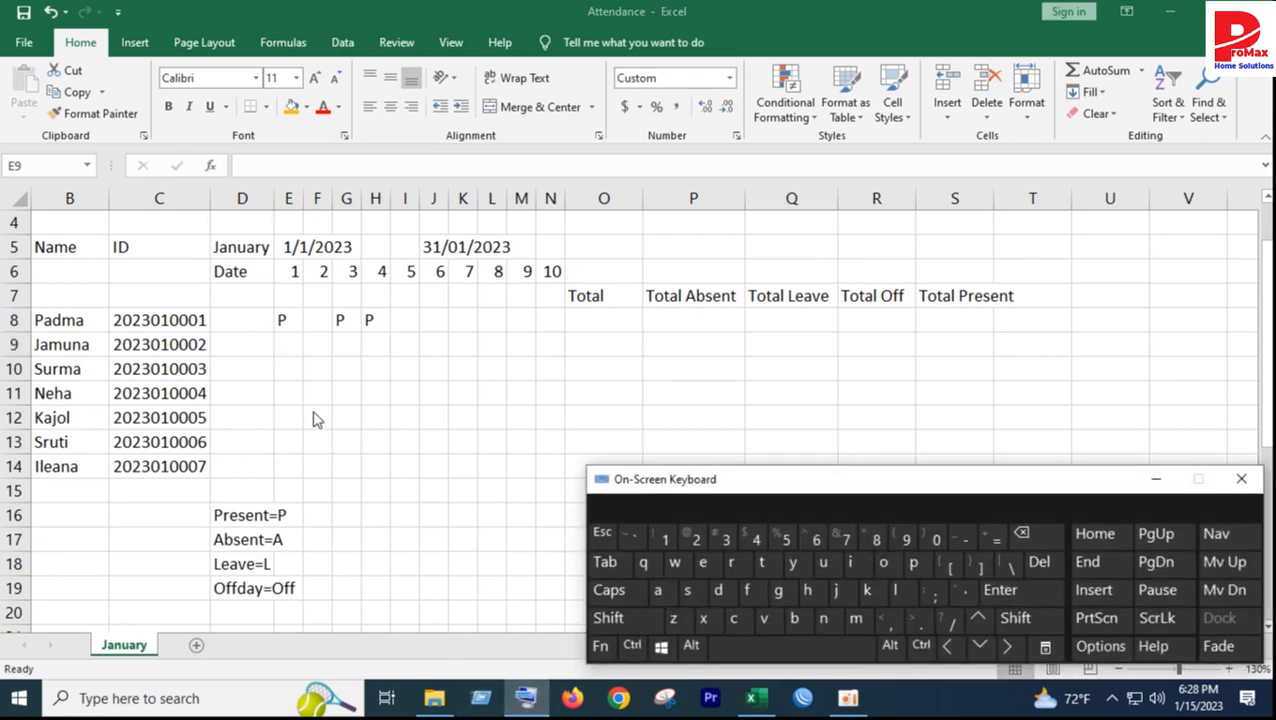
pyautogui.click(608, 618)
pyautogui.click(657, 590)
pyautogui.moveTo(286, 440); pyautogui.dragTo(286, 420)
# Step: Enter the status code L in cell F10, under day 2
pyautogui.click(300, 372)
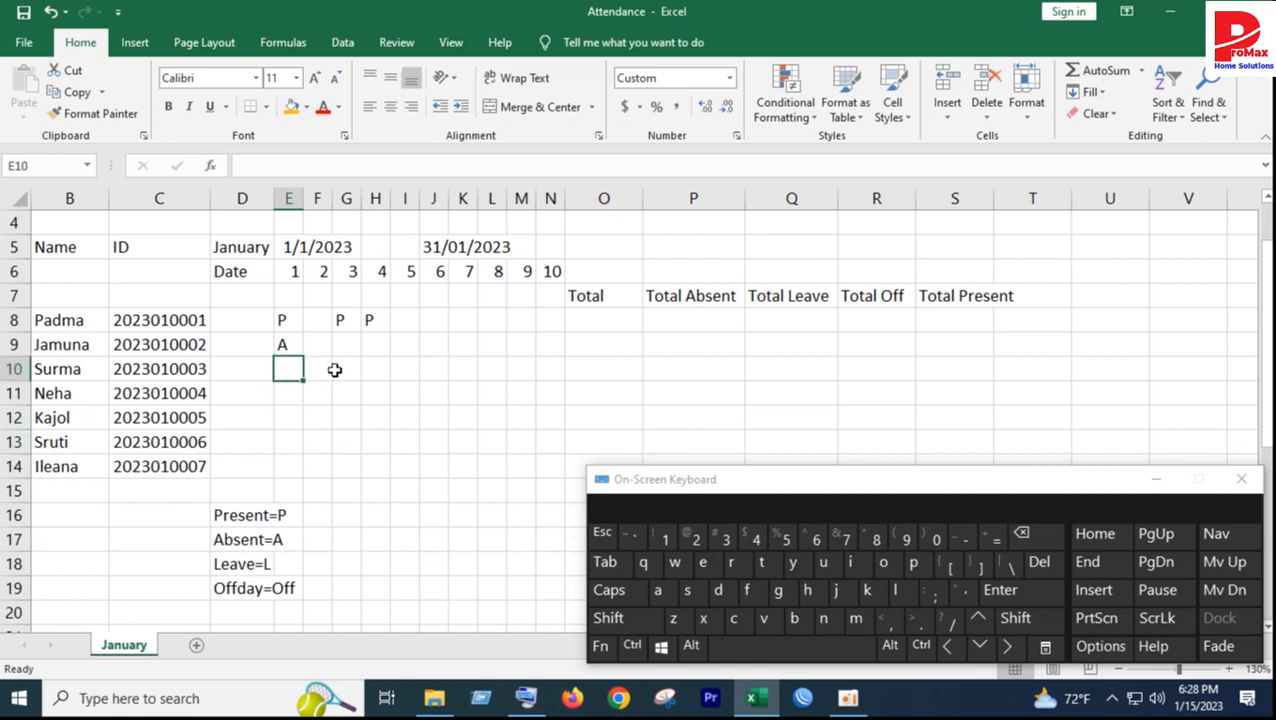
pyautogui.click(318, 369)
pyautogui.write('L')
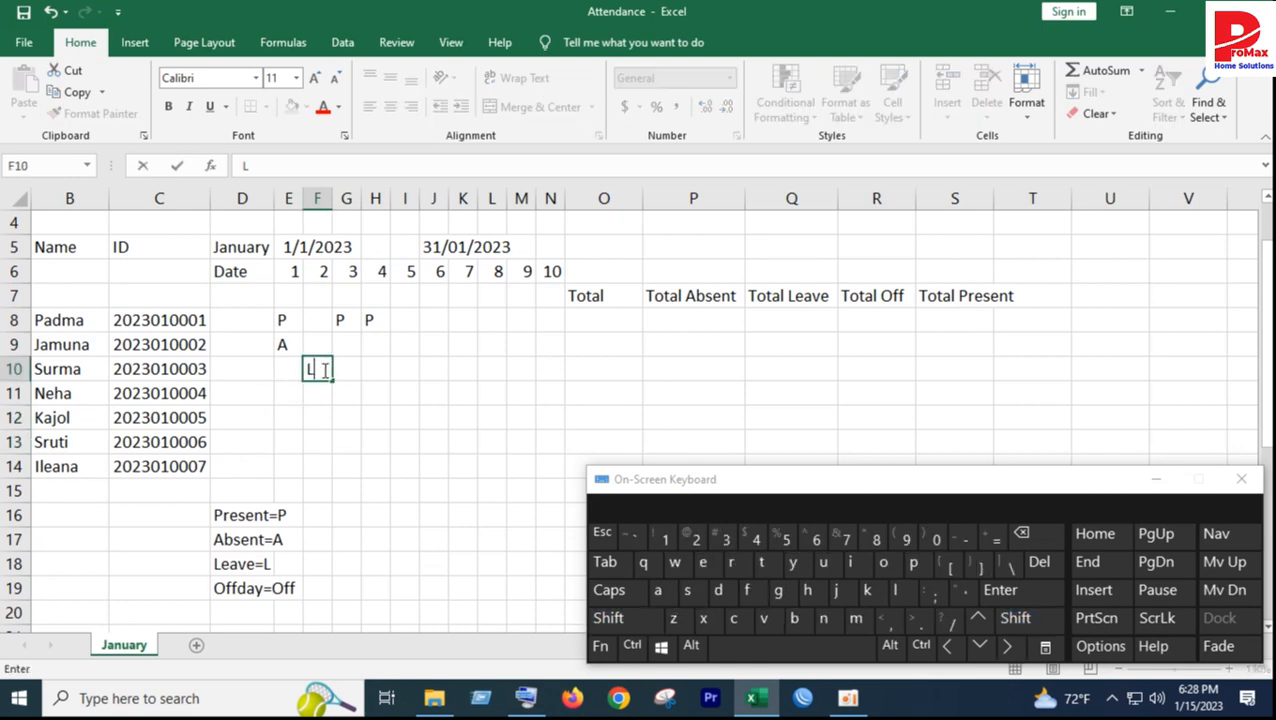
pyautogui.click(333, 429)
# Step: Enter the status code P in cell E11 and fill it down through E14
pyautogui.click(287, 392)
pyautogui.press('shift')
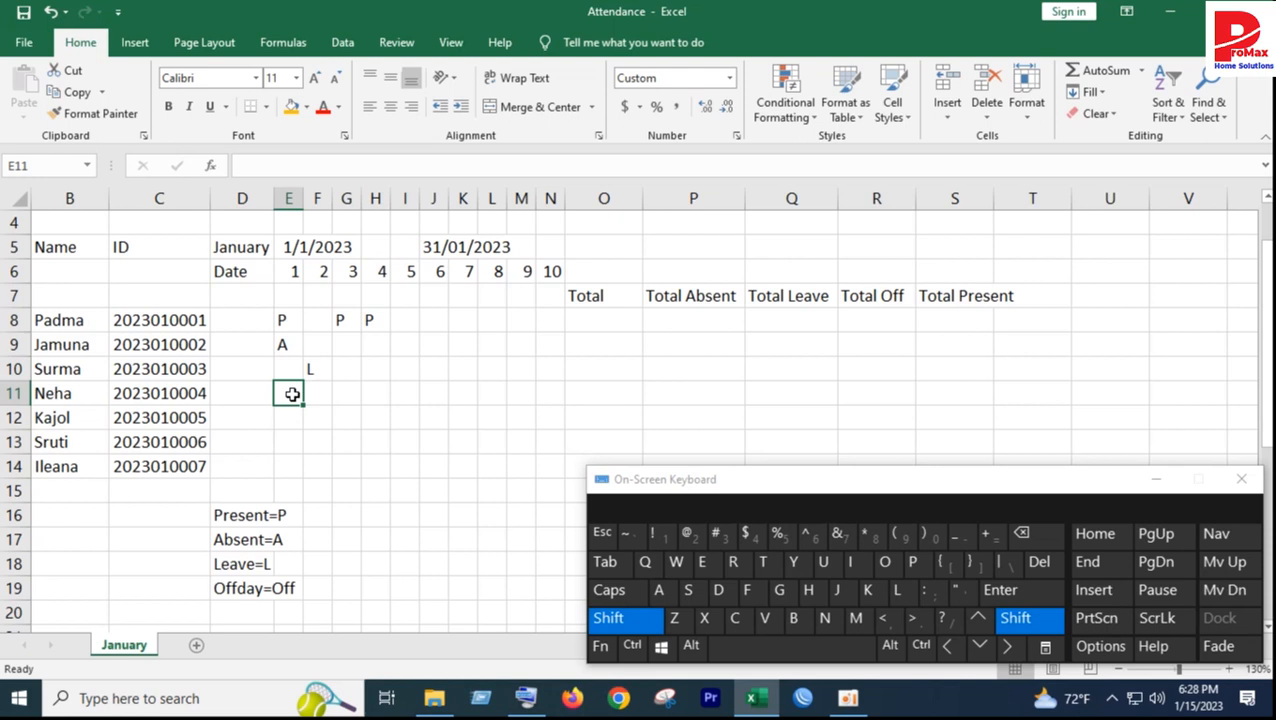
pyautogui.write('P')
pyautogui.click(287, 446)
pyautogui.click(286, 393)
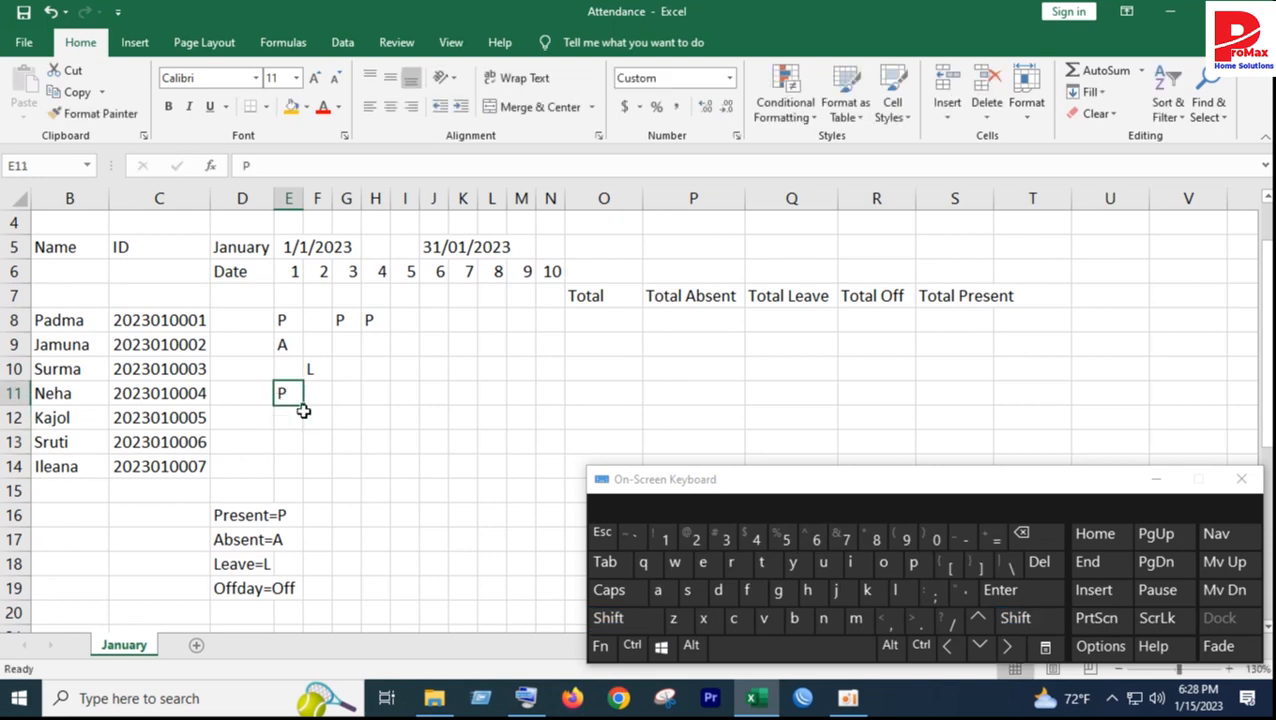
pyautogui.moveTo(301, 405); pyautogui.dragTo(304, 476)
pyautogui.click(344, 417)
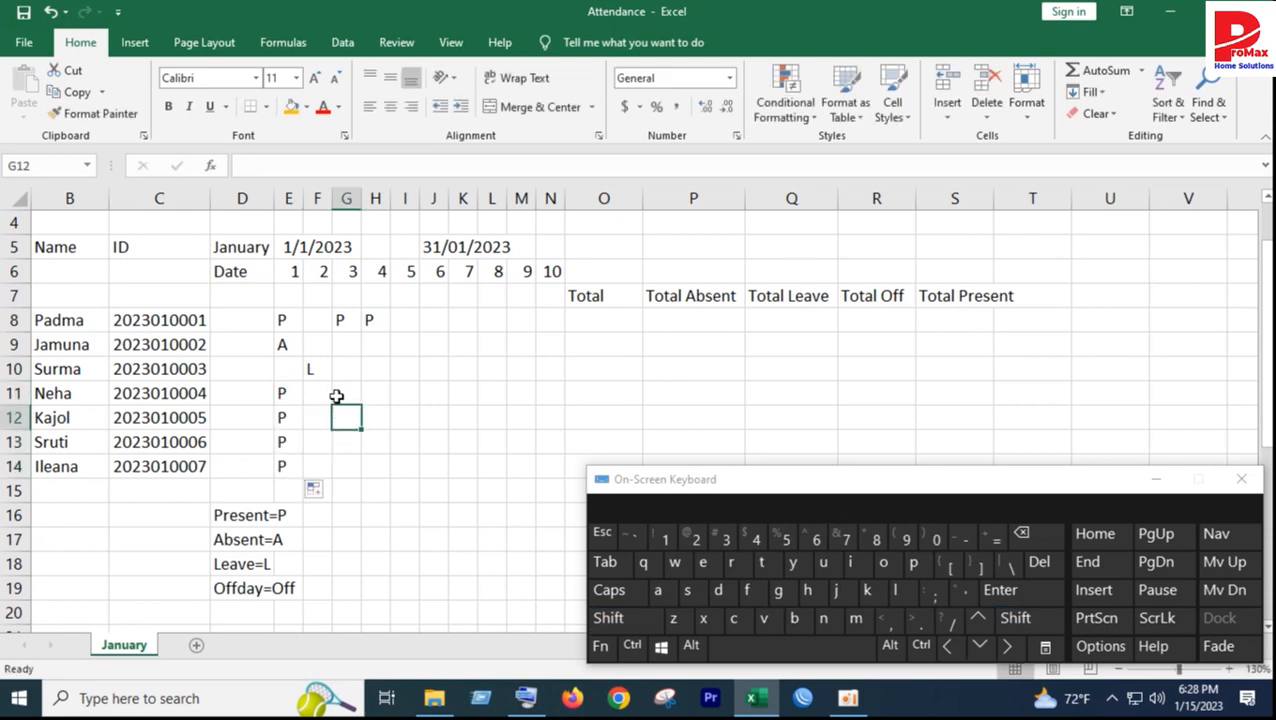
# Step: Copy the status code L from F10 into cells H12, H14 and K13
pyautogui.click(314, 367)
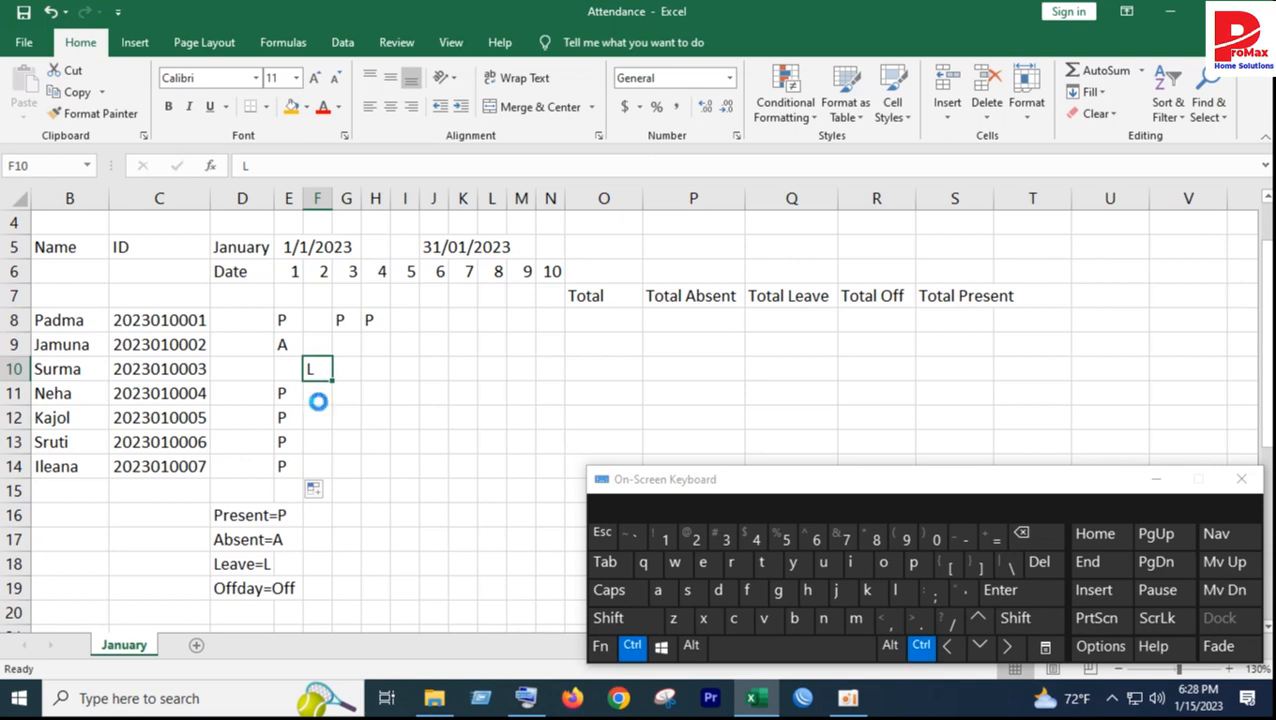
pyautogui.hotkey('ctrl', 'c')
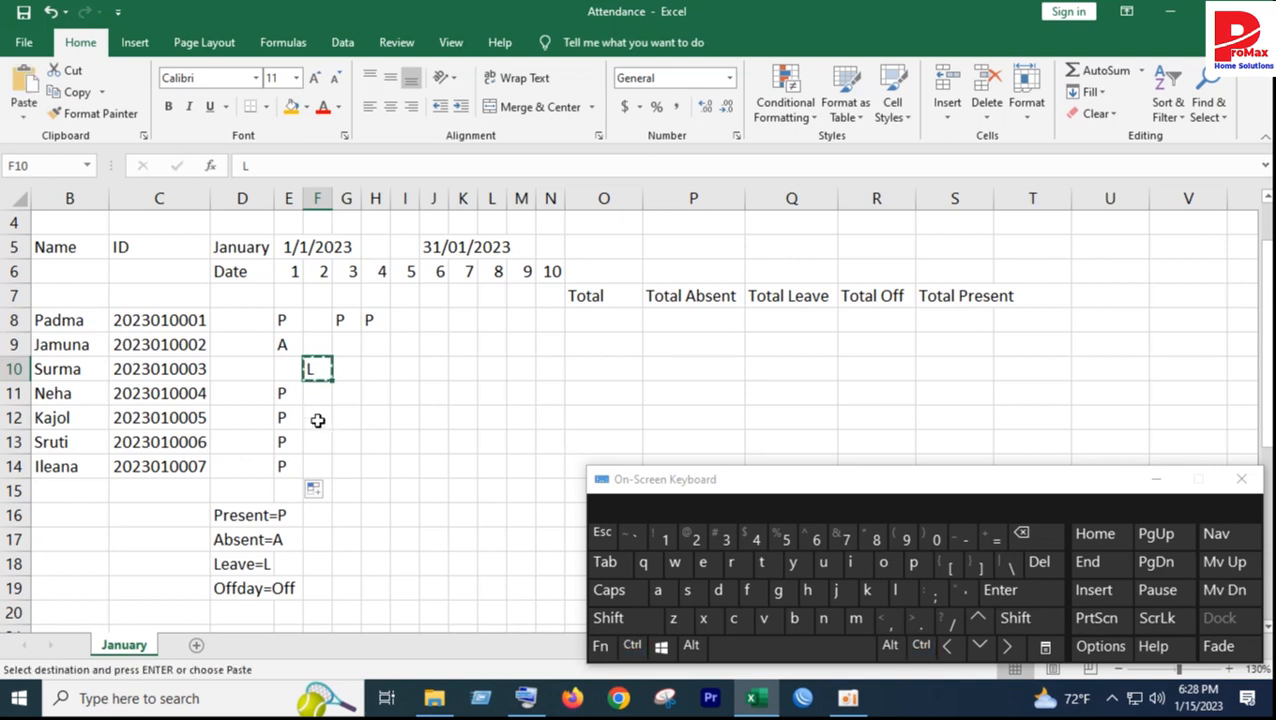
pyautogui.click(369, 417)
pyautogui.hotkey('ctrl', 'v')
pyautogui.click(377, 462)
pyautogui.hotkey('ctrl', 'v')
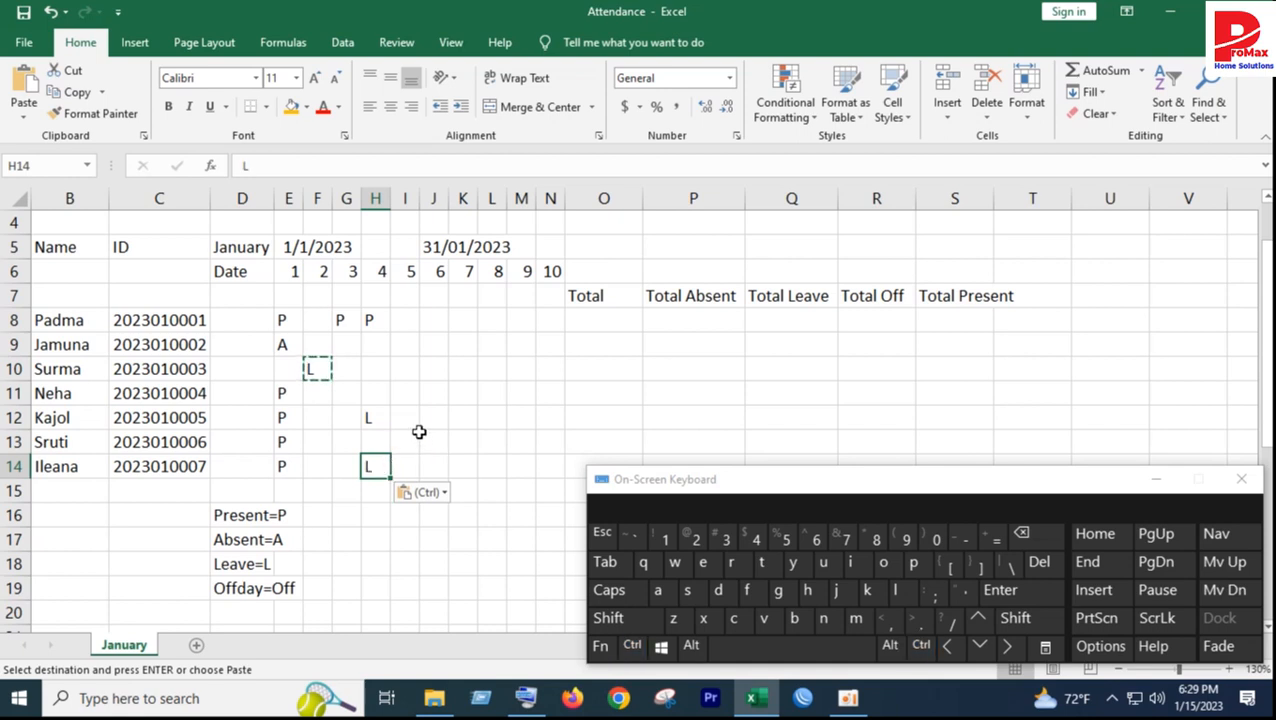
pyautogui.click(455, 440)
pyautogui.hotkey('ctrl', 'v')
pyautogui.click(484, 398)
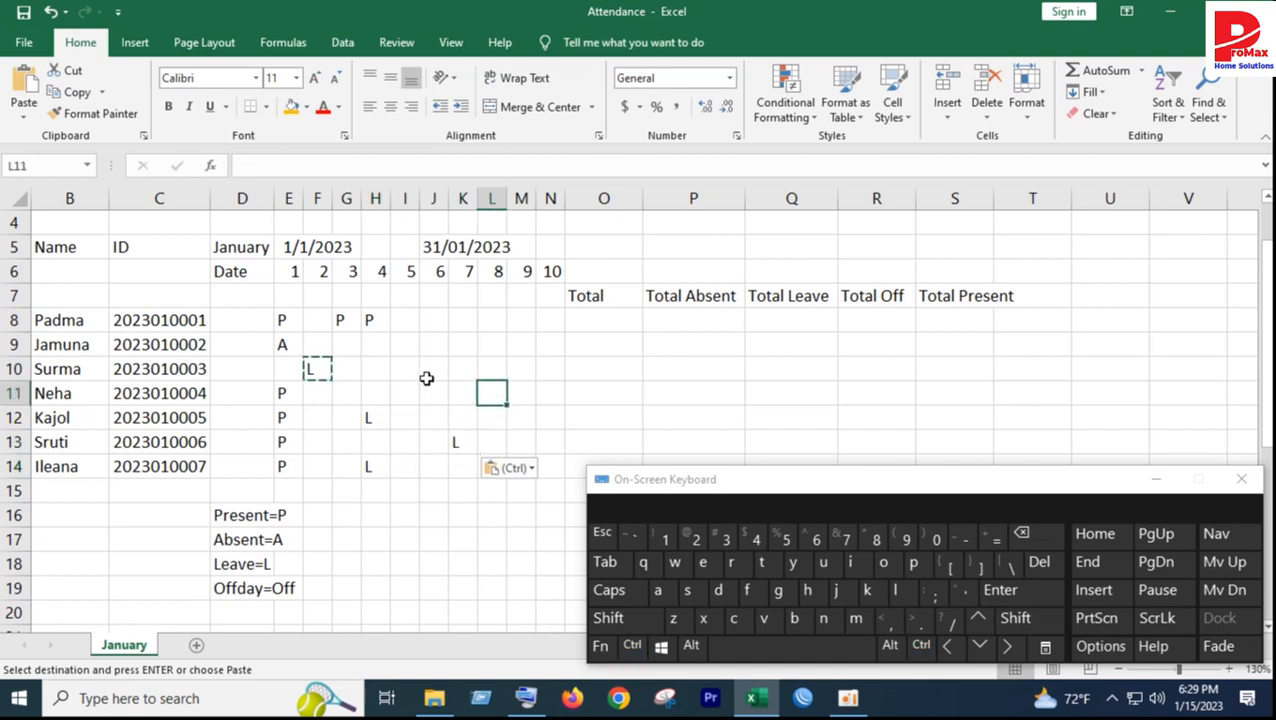
# Step: Paste the copied status code L into cells I8 and H9
pyautogui.click(400, 326)
pyautogui.hotkey('ctrl', 'v')
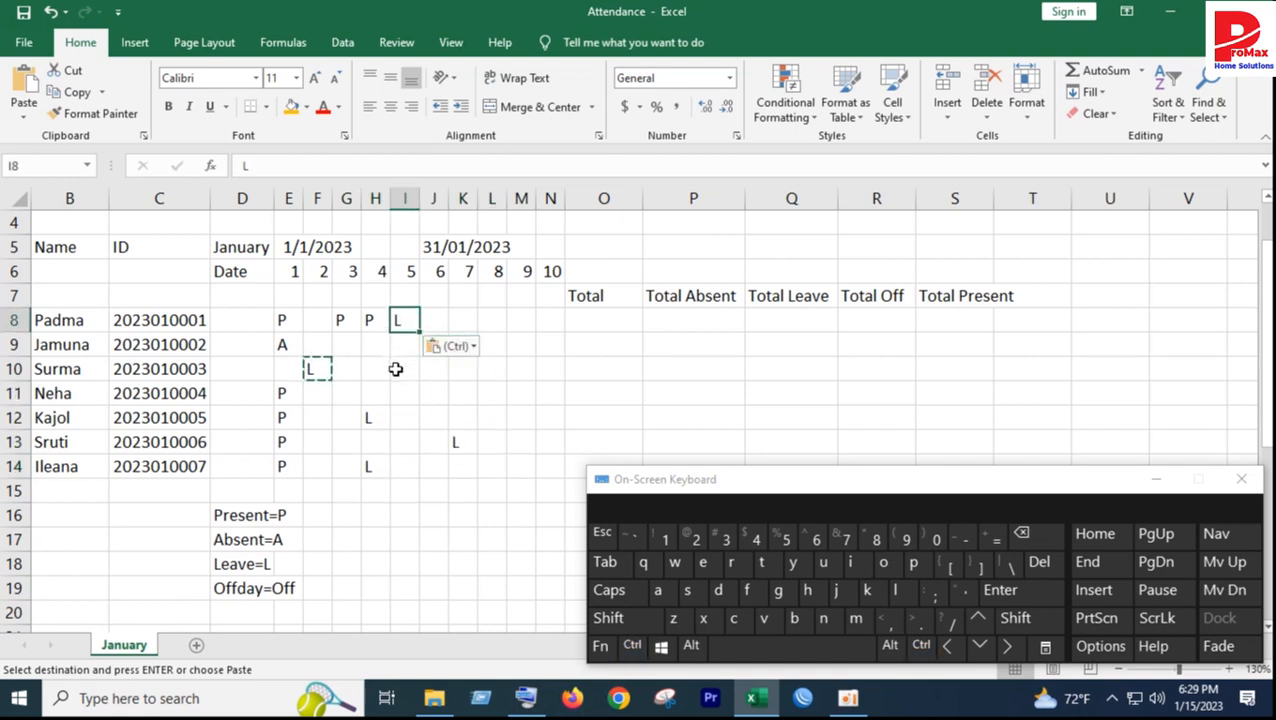
pyautogui.click(371, 350)
pyautogui.hotkey('ctrl', 'v')
pyautogui.click(400, 388)
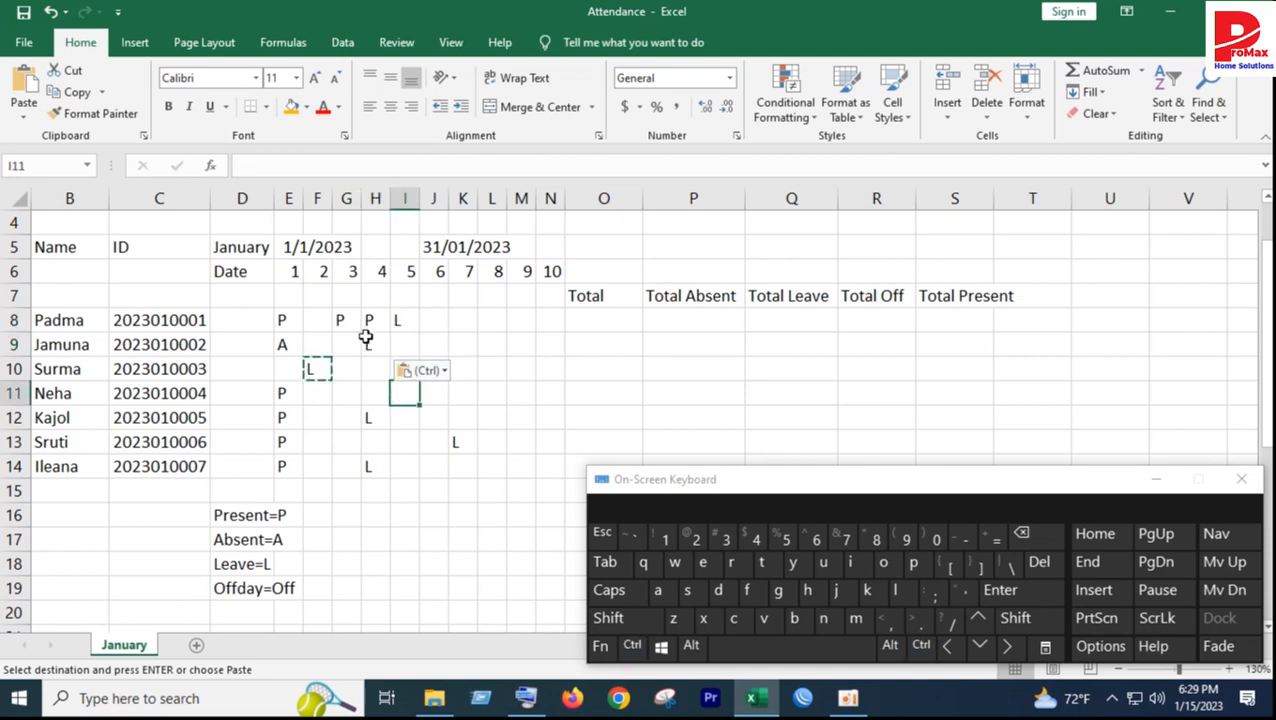
# Step: Copy the status code P from H8 into J8:L8, under days 6 to 8
pyautogui.click(371, 323)
pyautogui.hotkey('ctrl', 'c')
pyautogui.click(439, 320)
pyautogui.moveTo(439, 320); pyautogui.dragTo(490, 319)
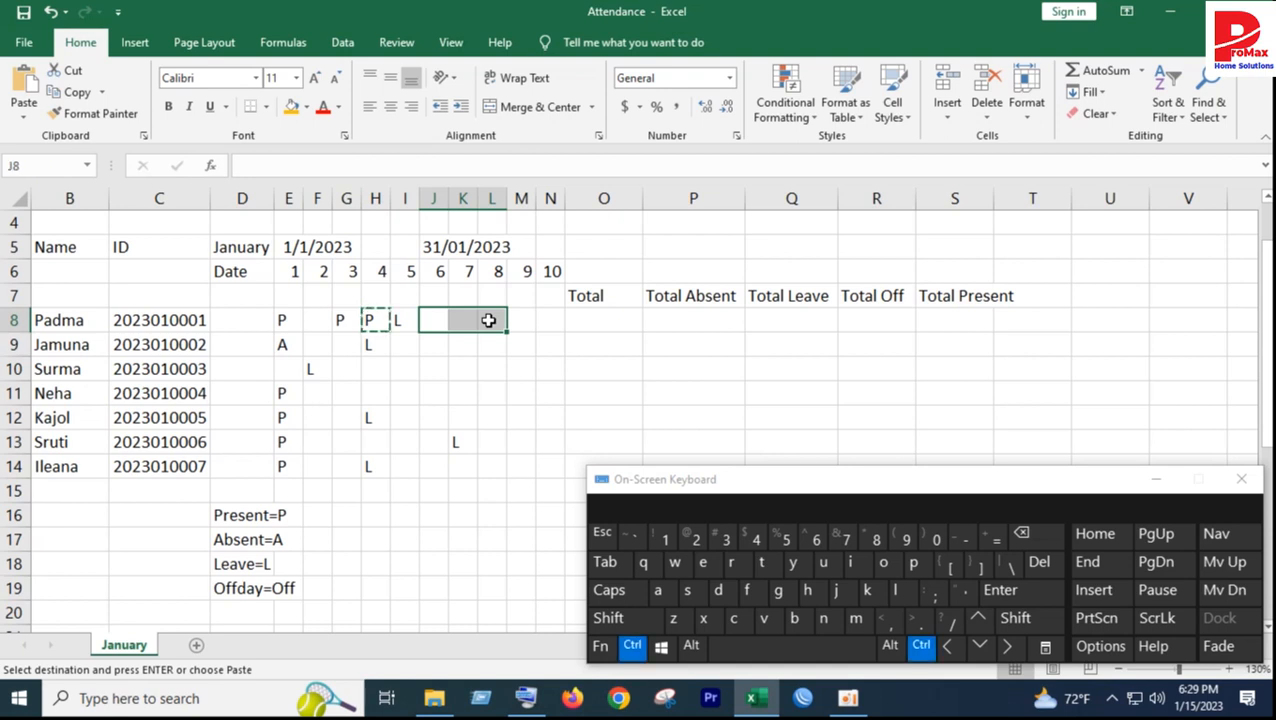
pyautogui.hotkey('ctrl', 'v')
pyautogui.click(428, 365)
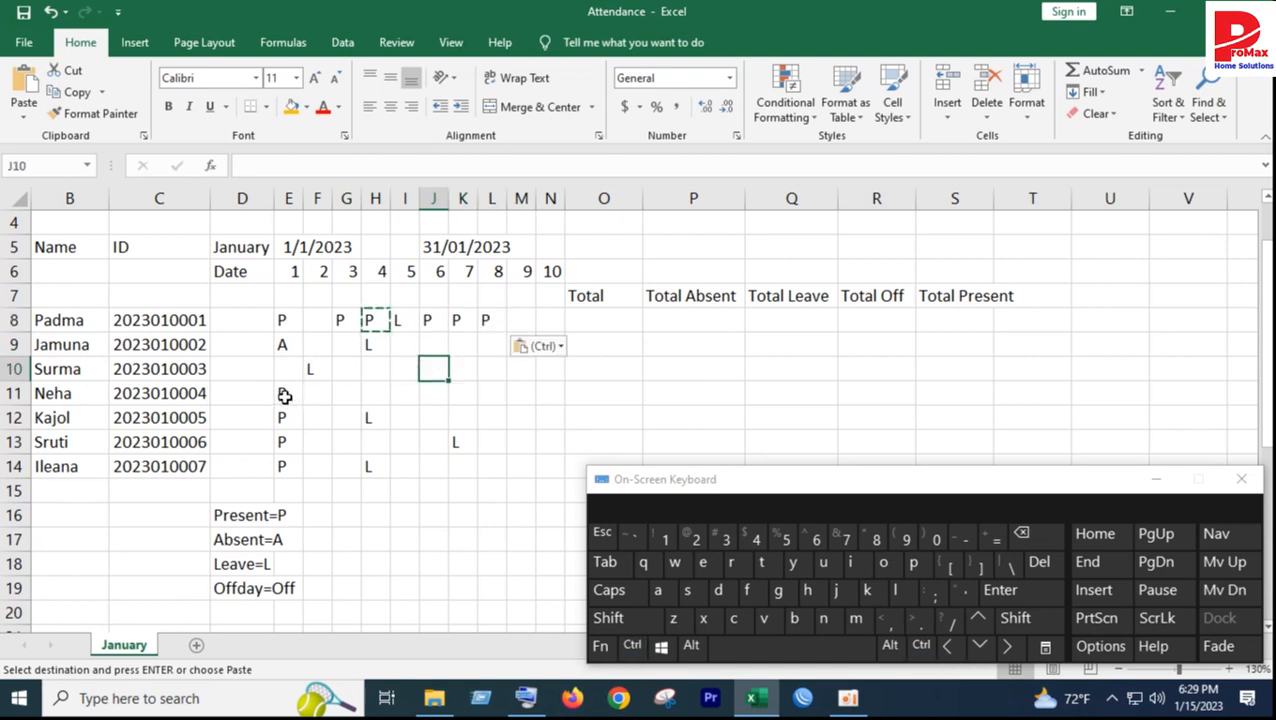
# Step: Extend the status code L from H12 up into H11, under day 4
pyautogui.click(374, 412)
pyautogui.moveTo(390, 430); pyautogui.dragTo(520, 420)
pyautogui.click(400, 396)
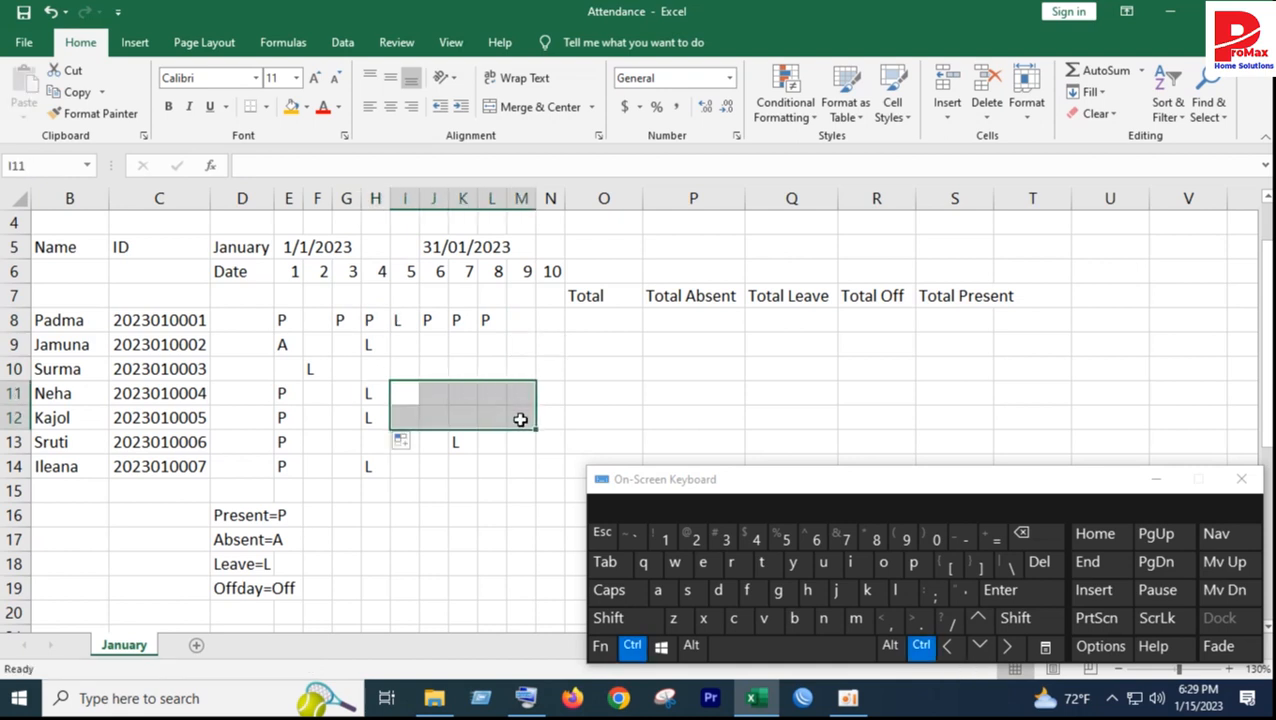
# Step: Copy the status code P from K8 into the range I11:N12, covering days 5 to 10
pyautogui.click(458, 319)
pyautogui.hotkey('ctrl', 'c')
pyautogui.moveTo(386, 393); pyautogui.dragTo(540, 413)
pyautogui.click(489, 418)
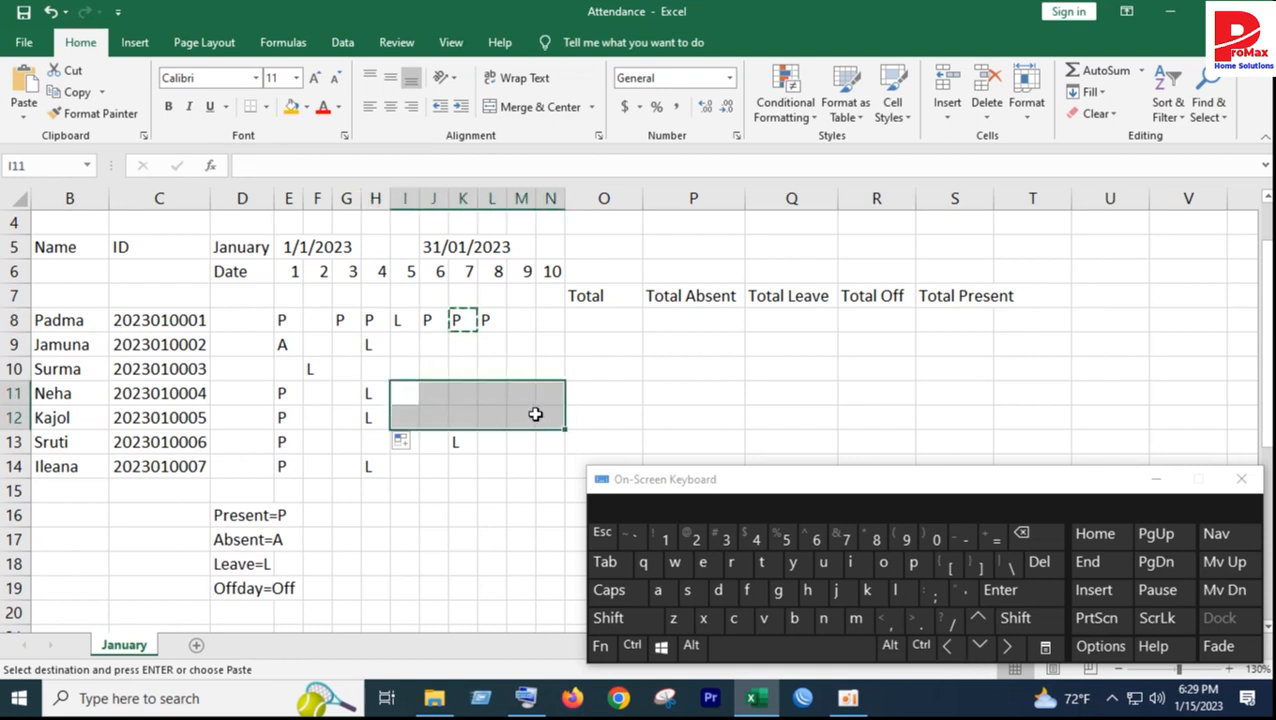
pyautogui.hotkey('ctrl', 'v')
pyautogui.click(466, 510)
# Step: Fill P from E14 across to G14, then from I12 down to I14 and across row 14 to N14
pyautogui.click(280, 466)
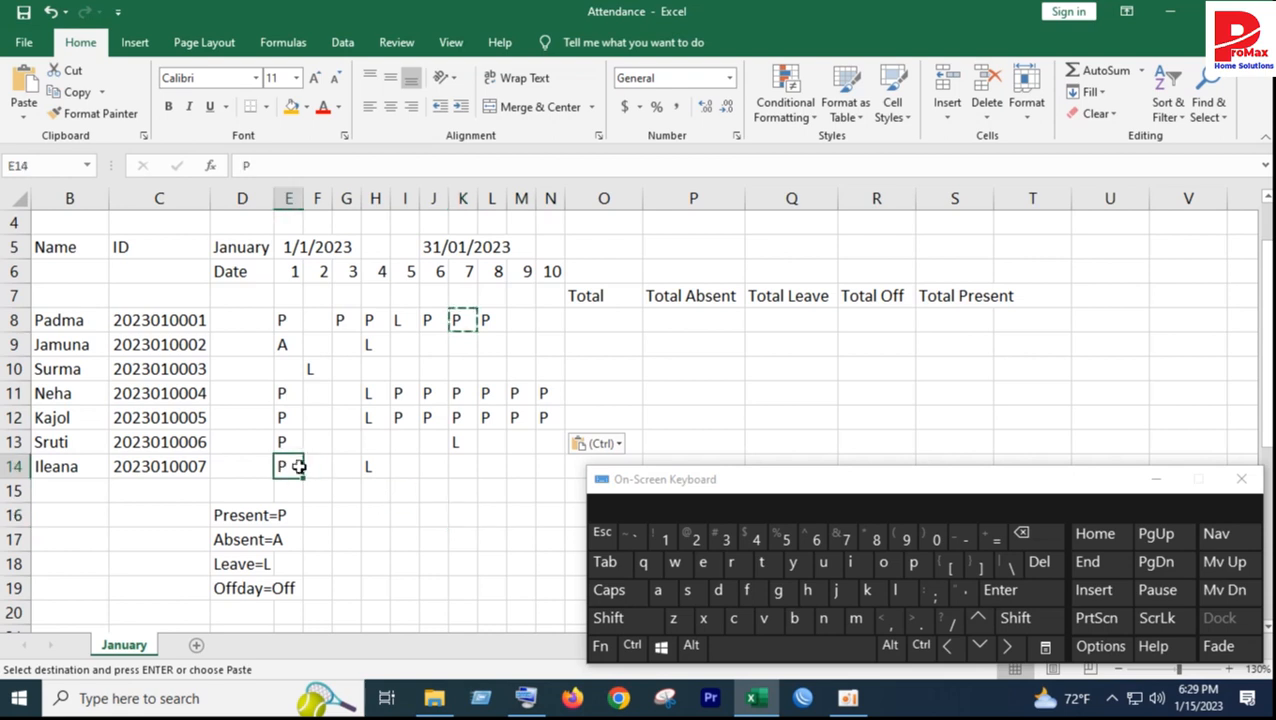
pyautogui.moveTo(303, 479); pyautogui.dragTo(366, 469)
pyautogui.click(399, 418)
pyautogui.moveTo(420, 432); pyautogui.dragTo(560, 478)
pyautogui.click(416, 470)
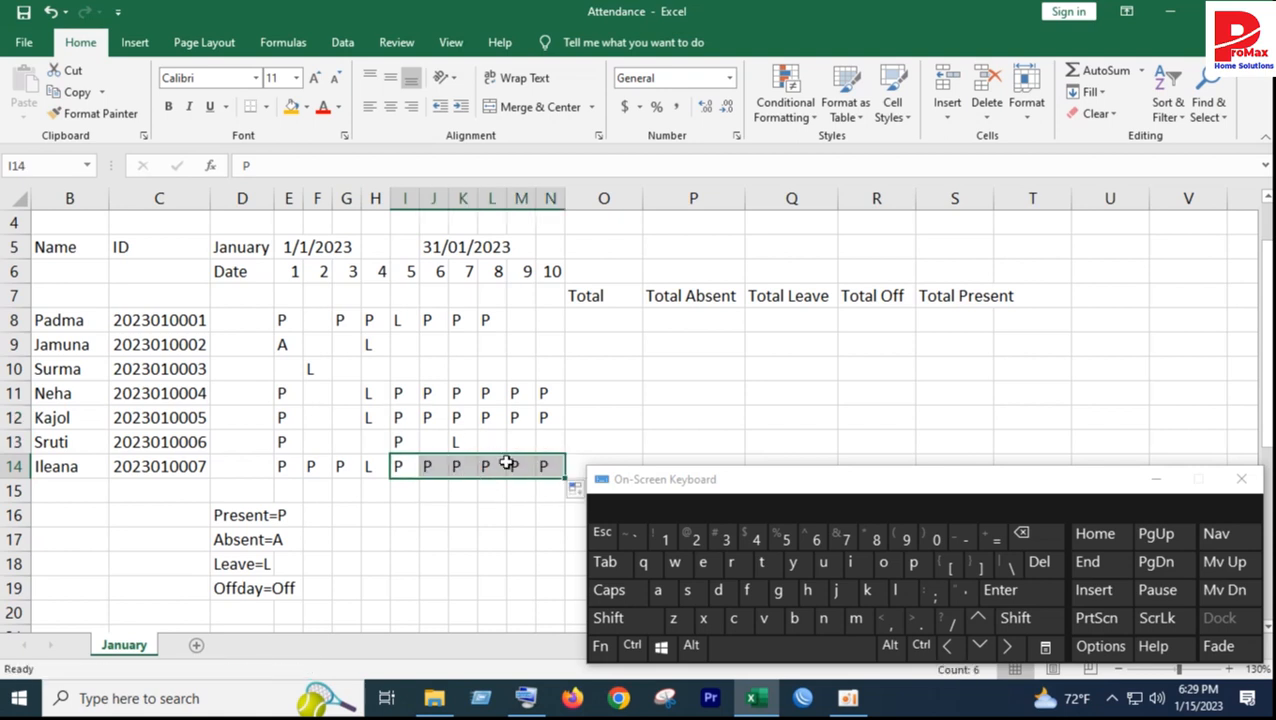
# Step: Replace the code in L14 with Off and enter Off in G13
pyautogui.click(494, 469)
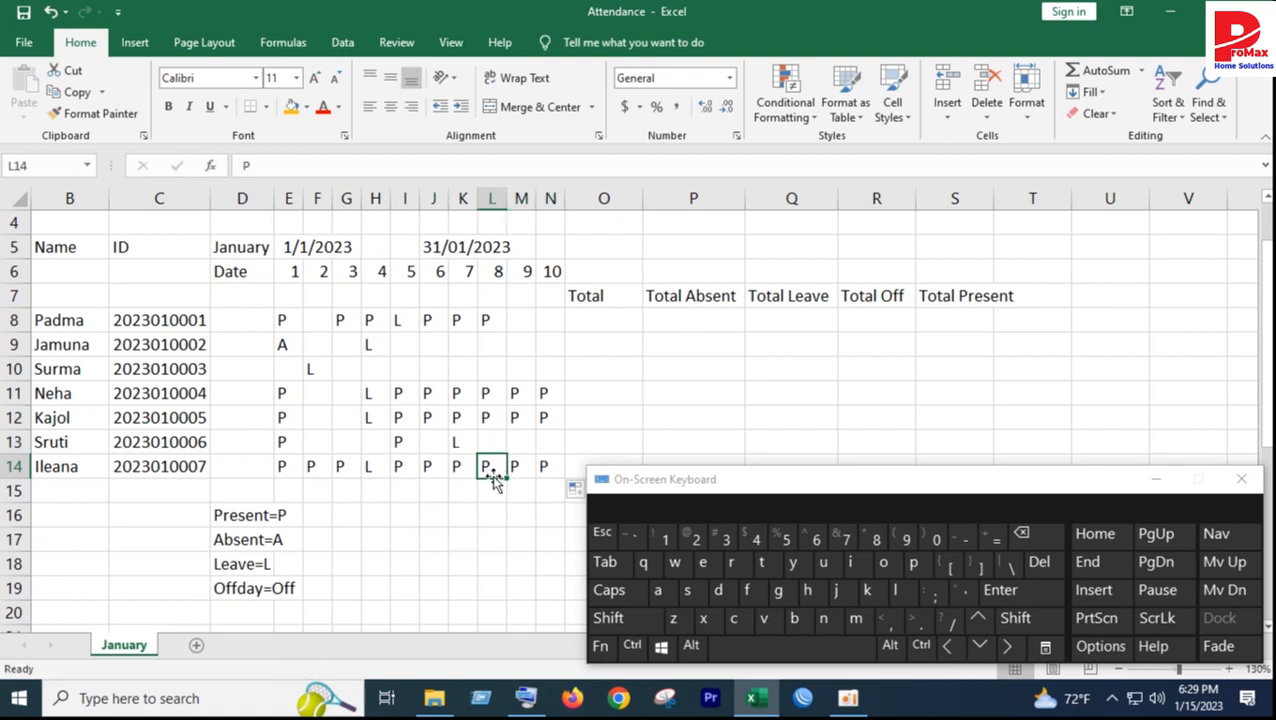
pyautogui.press('shift')
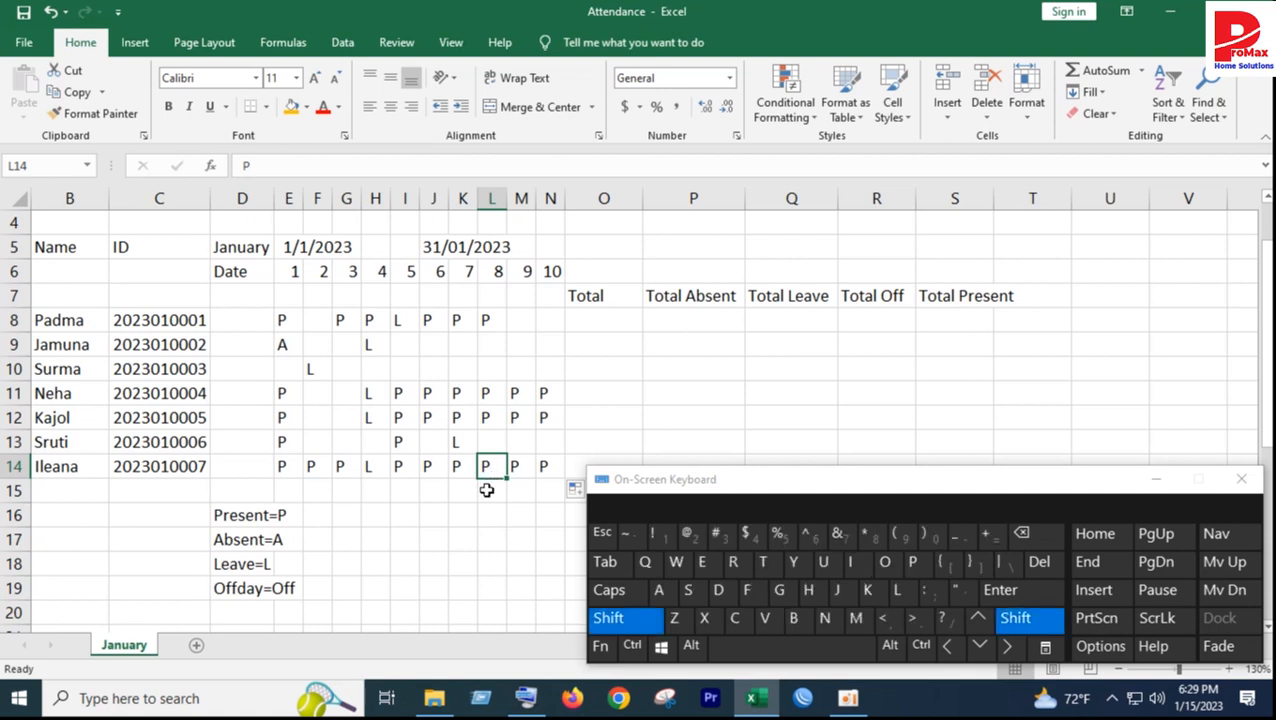
pyautogui.write('Off')
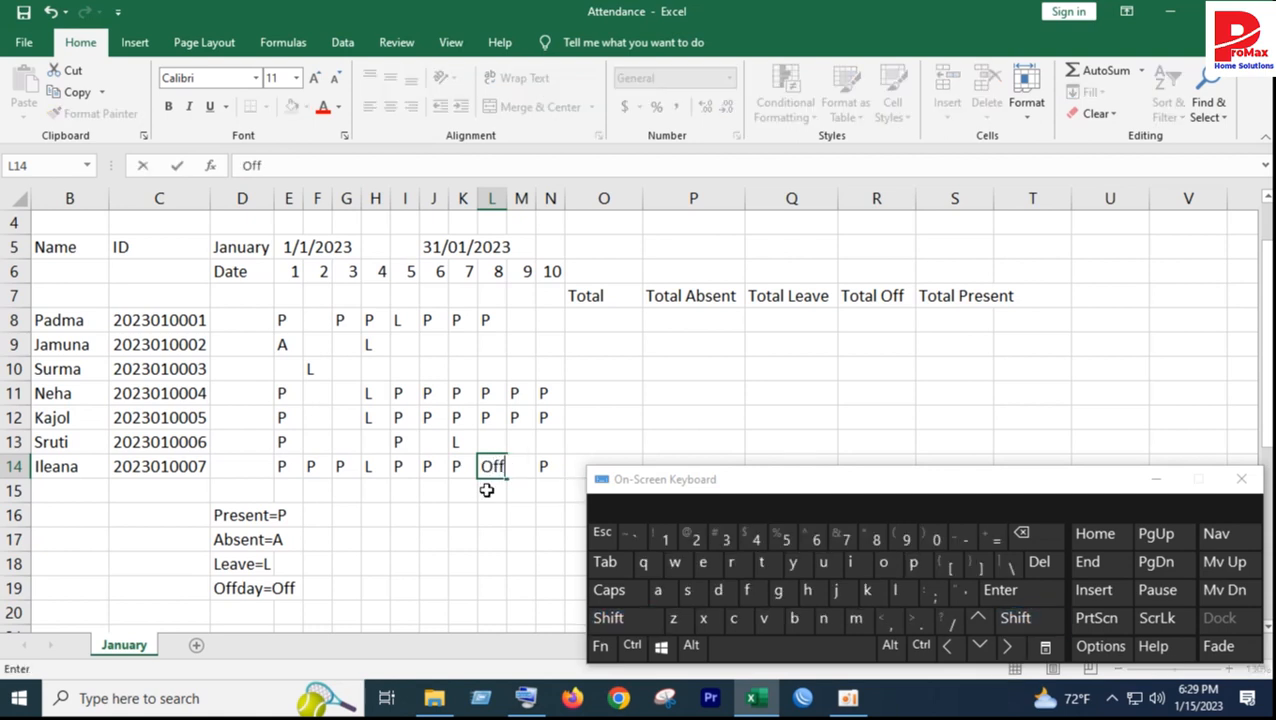
pyautogui.click(487, 542)
pyautogui.click(500, 437)
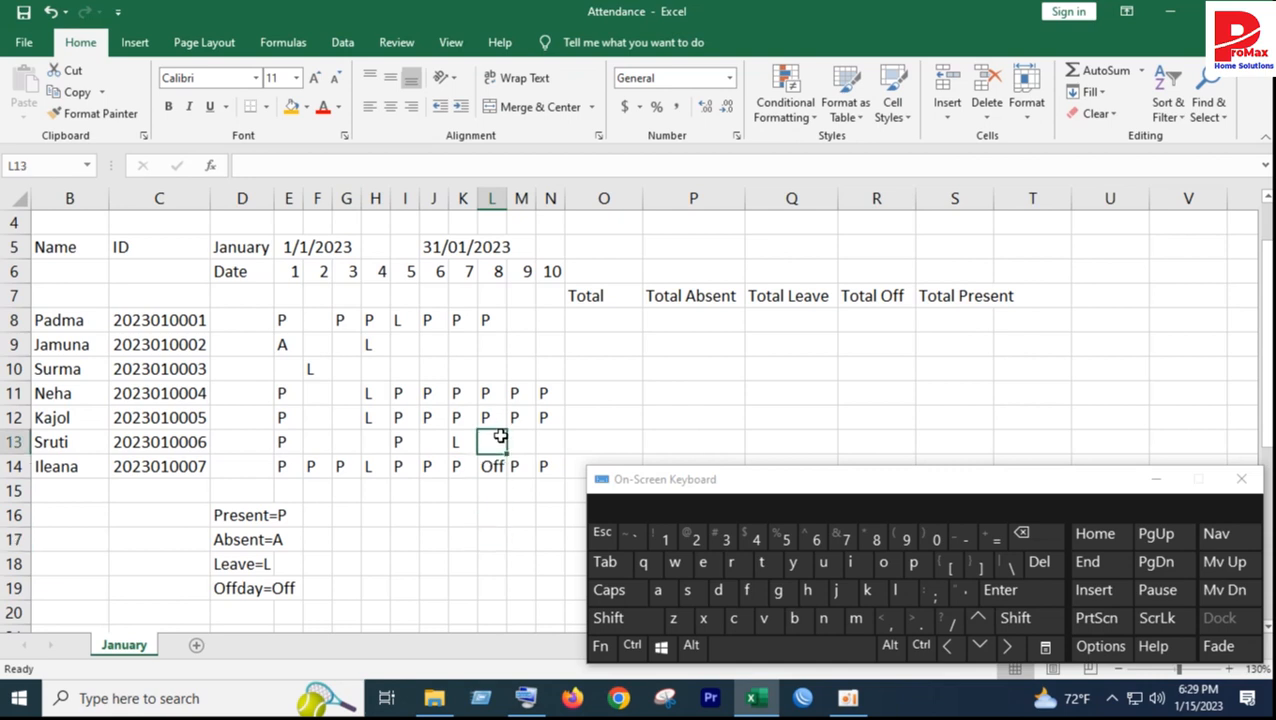
pyautogui.click(346, 440)
pyautogui.write('O')
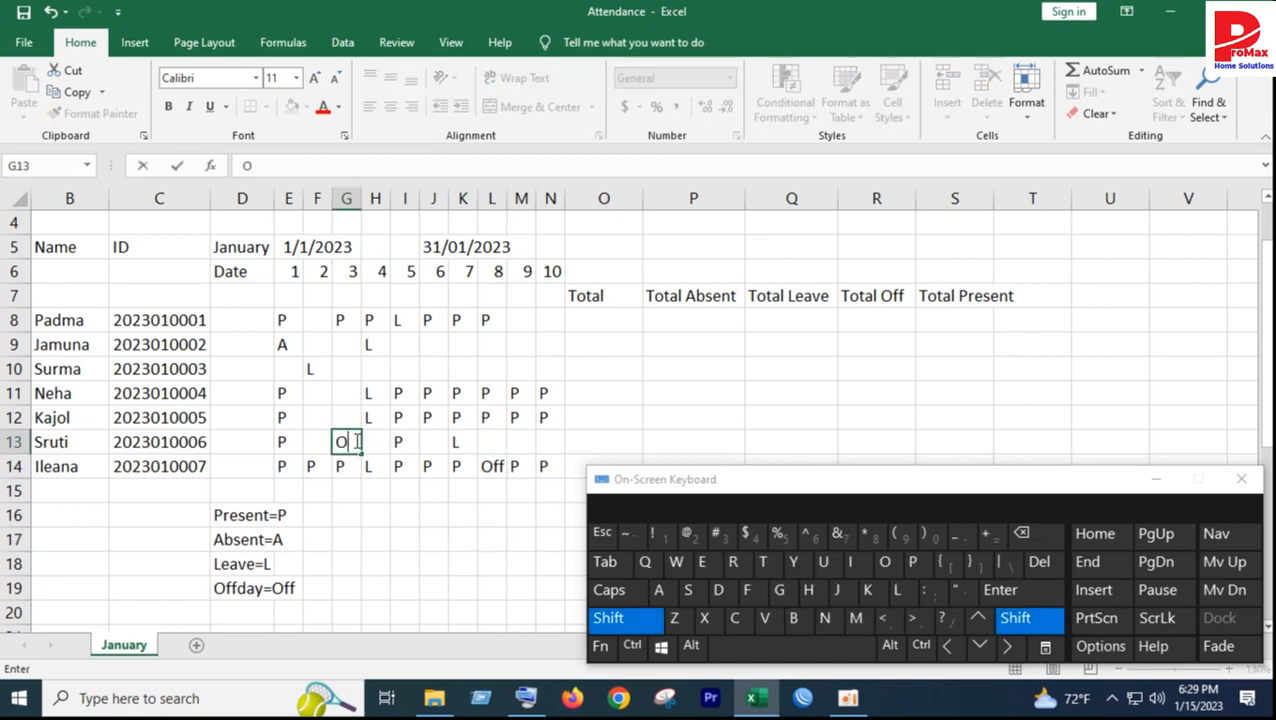
pyautogui.click(373, 535)
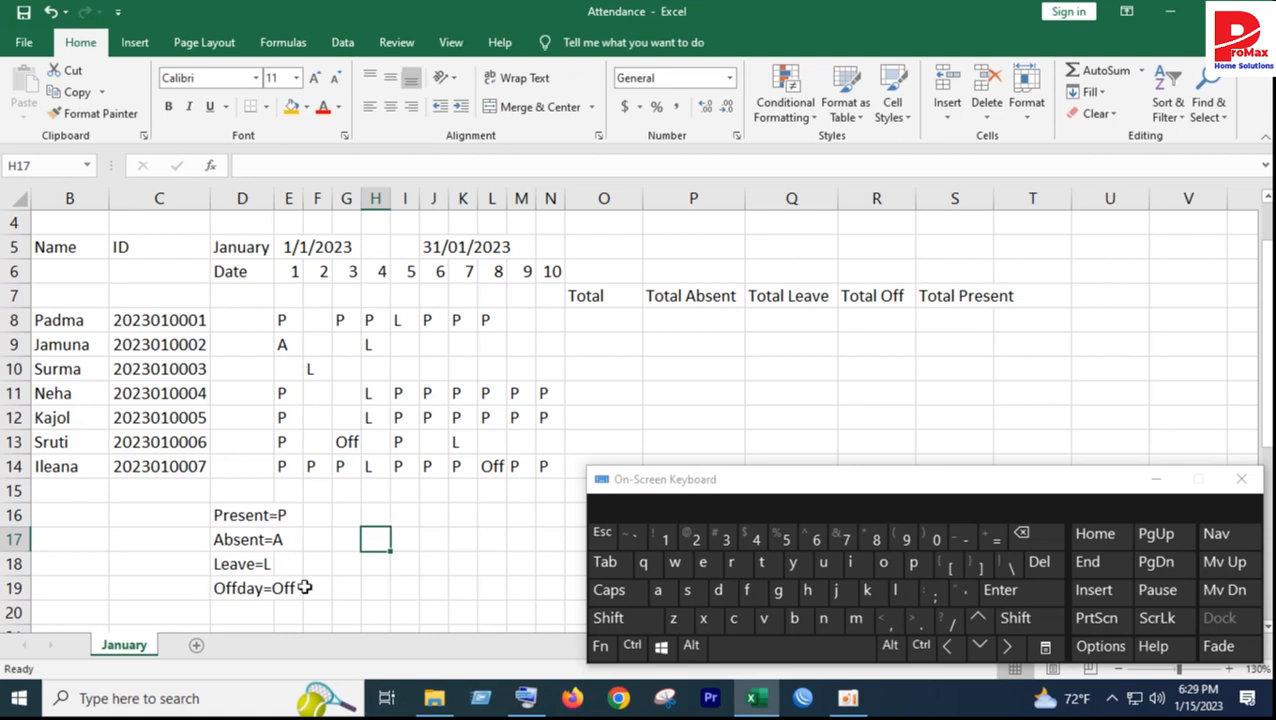
# Step: Add the legend entry Holiday in cell D20 below Offday=Off, and minimise the on-screen keyboard
pyautogui.click(252, 588)
pyautogui.click(250, 612)
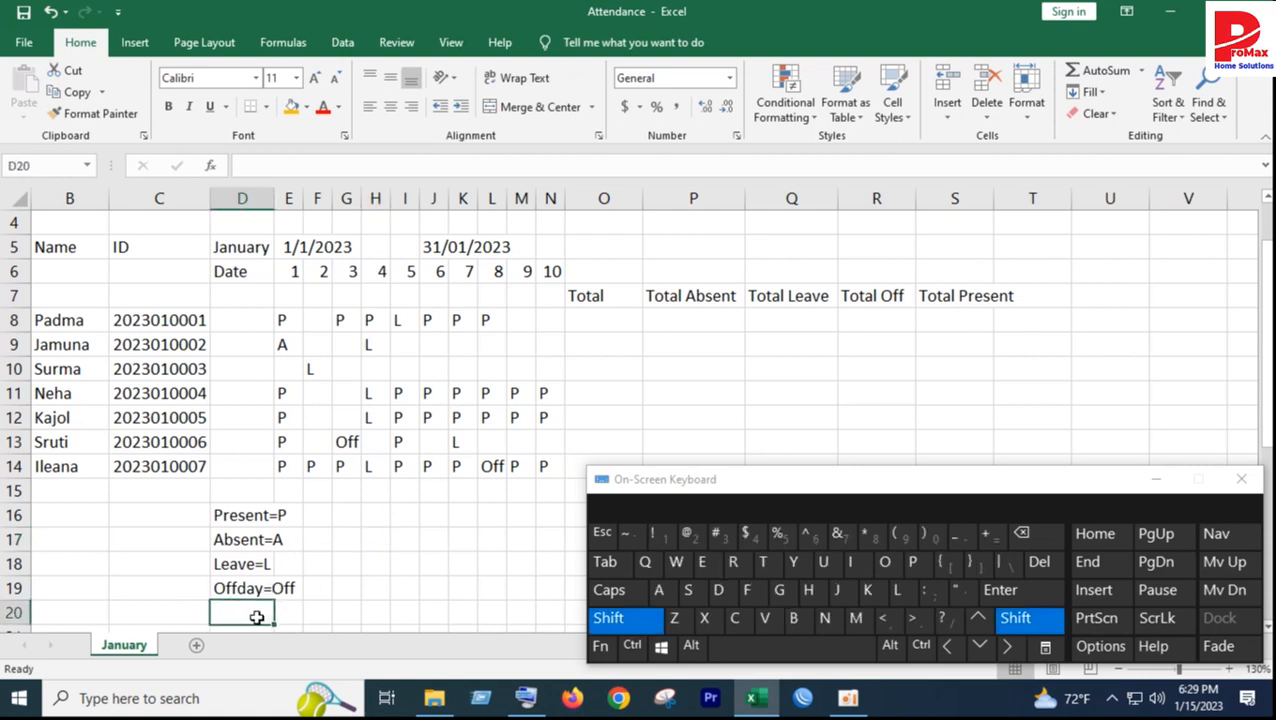
pyautogui.write('Holi')
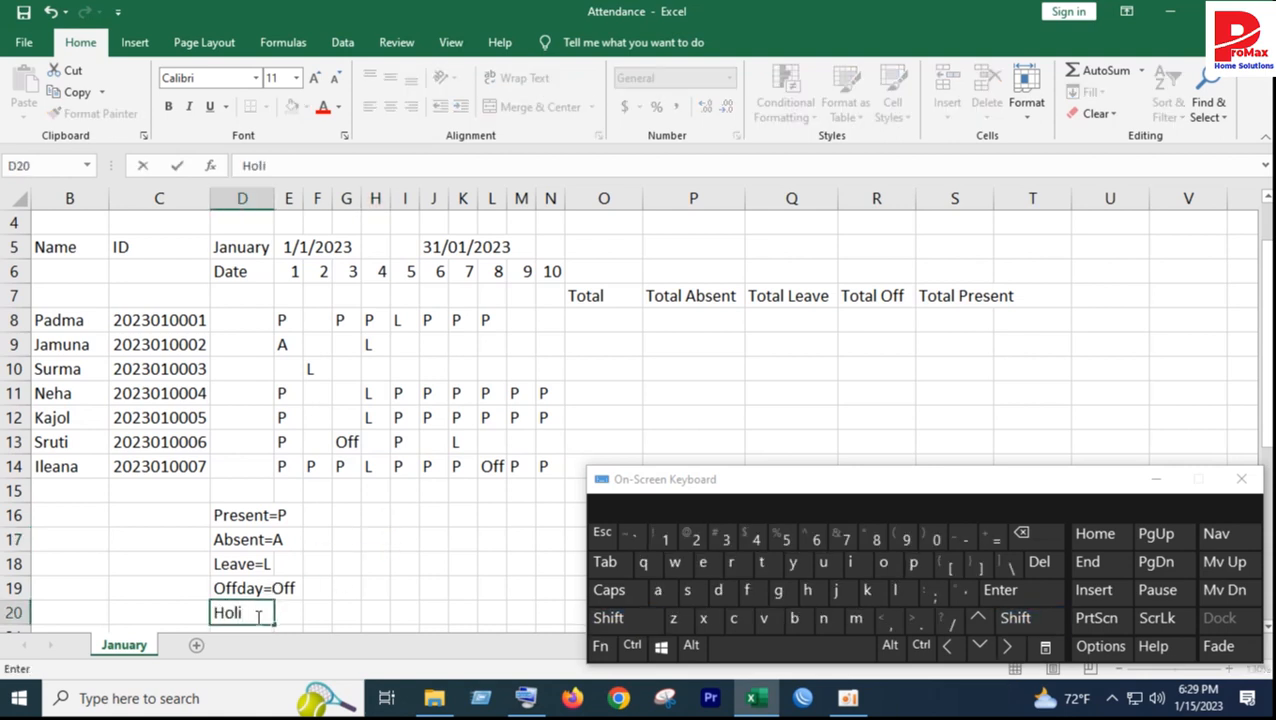
pyautogui.write('d')
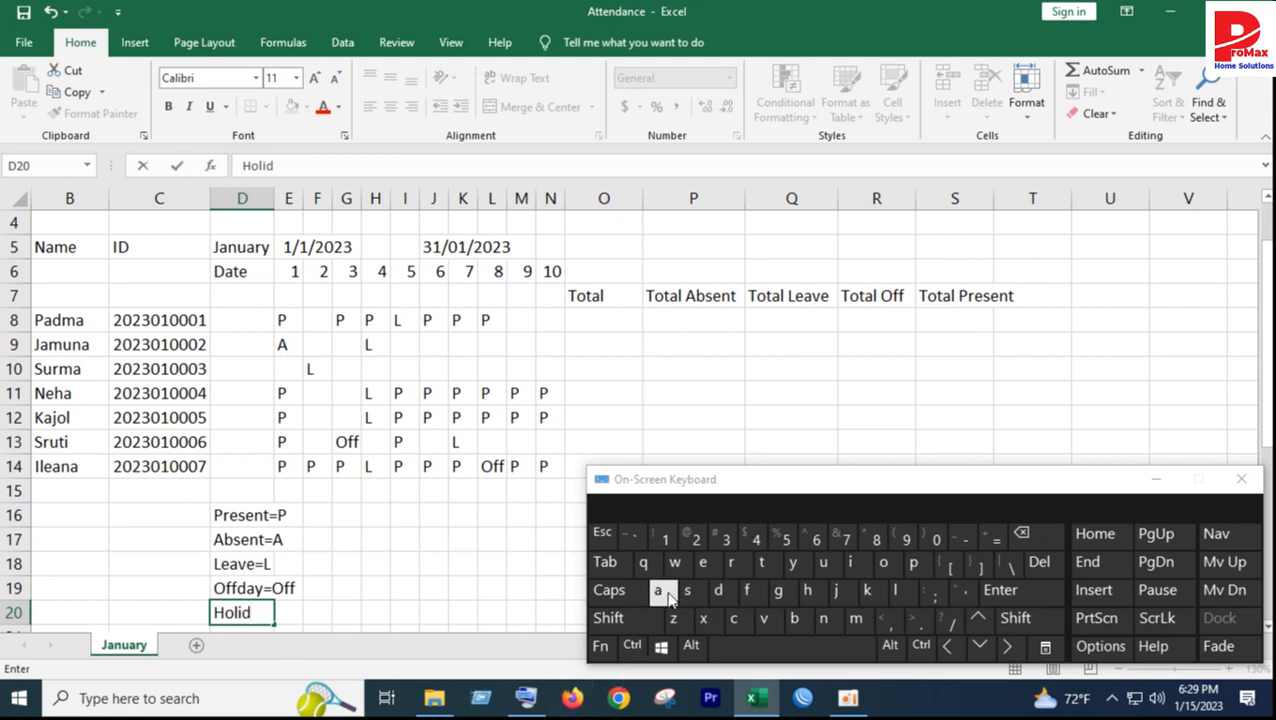
pyautogui.write('ay')
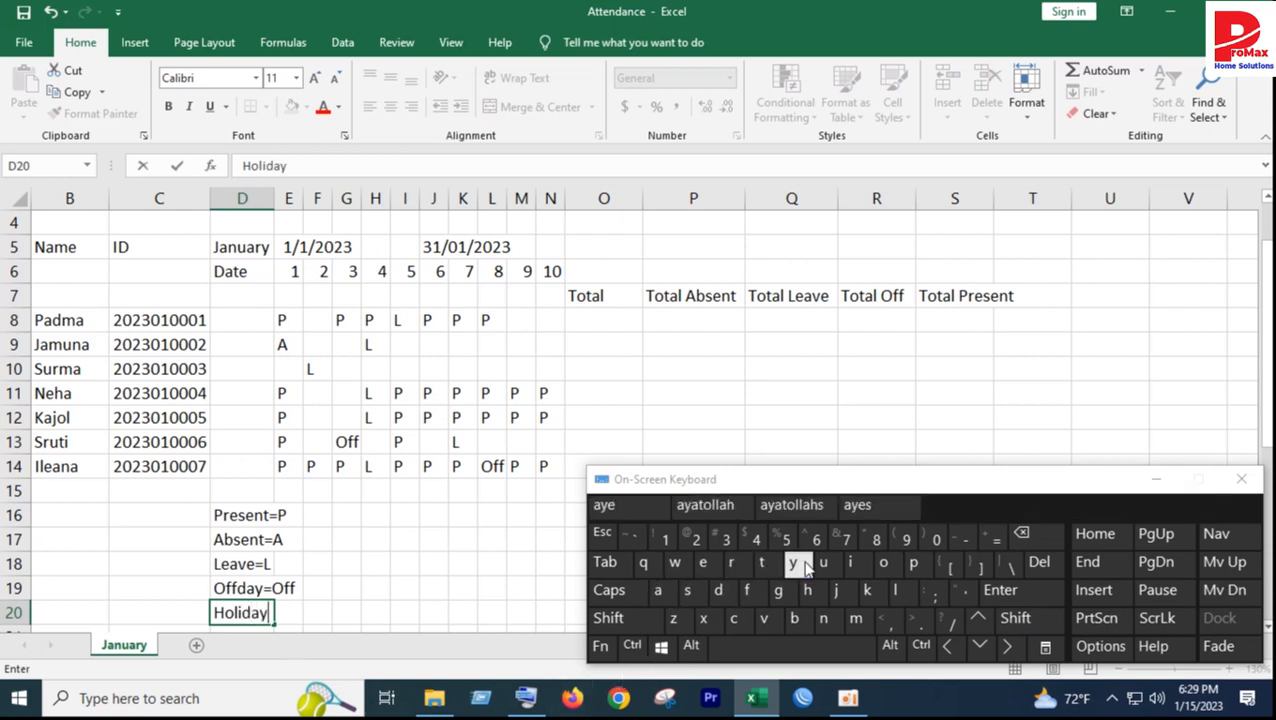
pyautogui.click(441, 535)
pyautogui.click(439, 392)
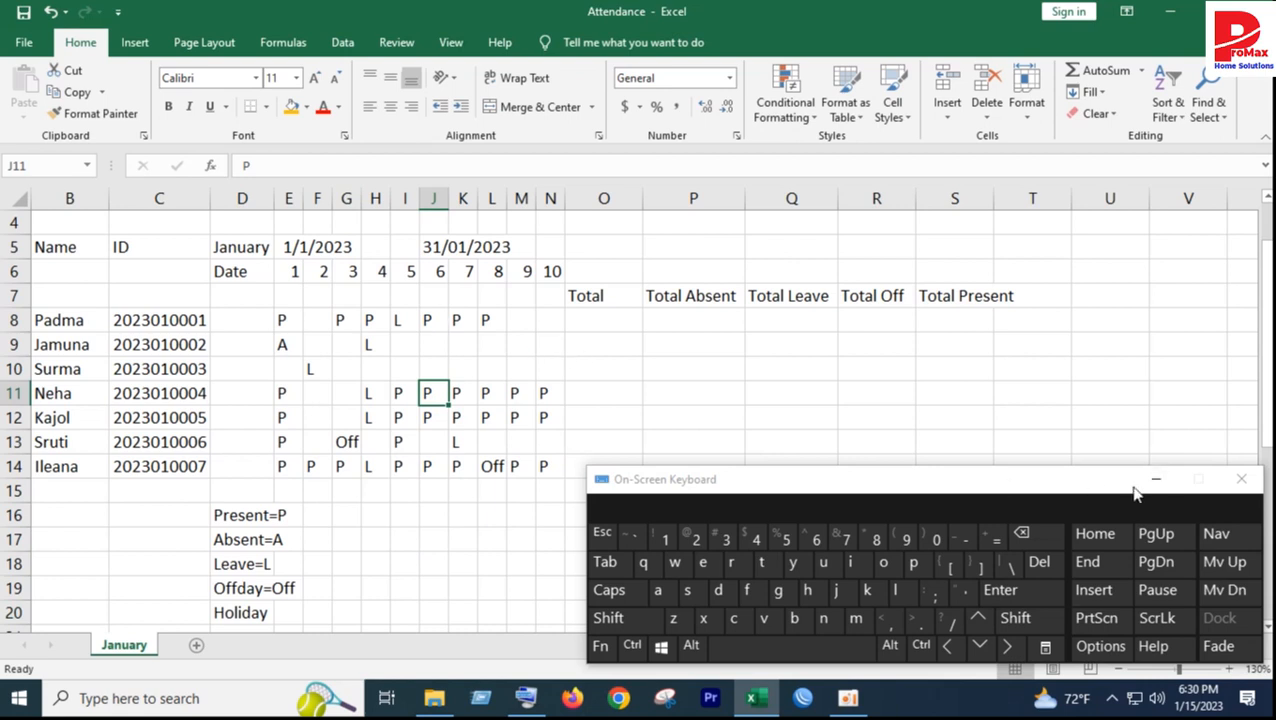
pyautogui.click(1155, 480)
# Step: Check the Windows calendar for which January 2023 dates fall on a Friday
pyautogui.click(1195, 704)
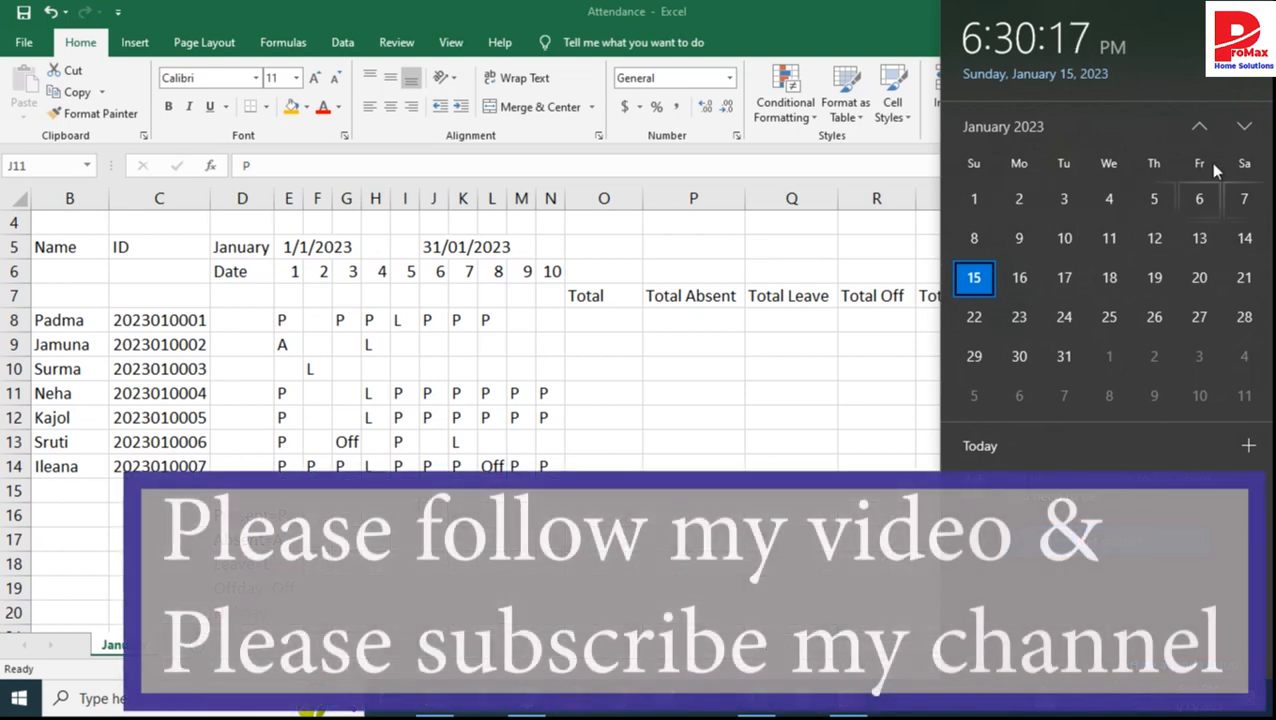
pyautogui.click(1240, 132)
pyautogui.click(498, 361)
# Step: Format the day 6 column, J6:J14, with a red fill and white font
pyautogui.moveTo(433, 274); pyautogui.dragTo(431, 453)
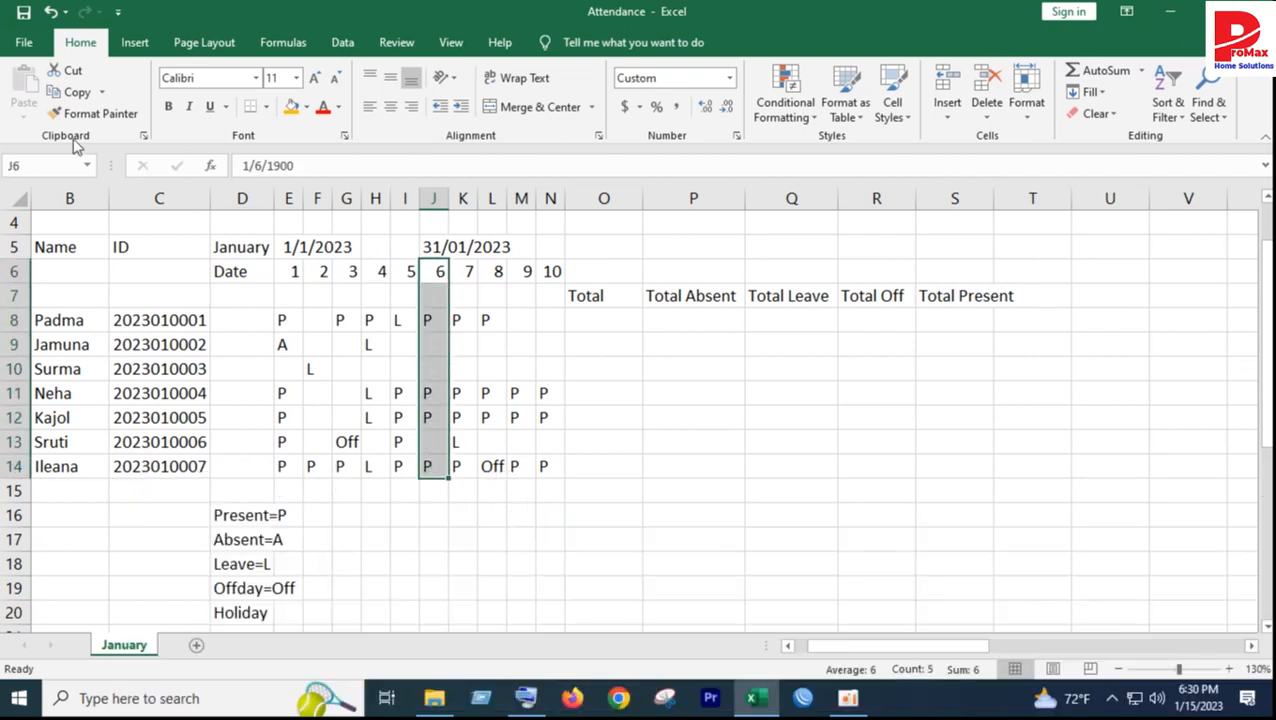
pyautogui.click(322, 106)
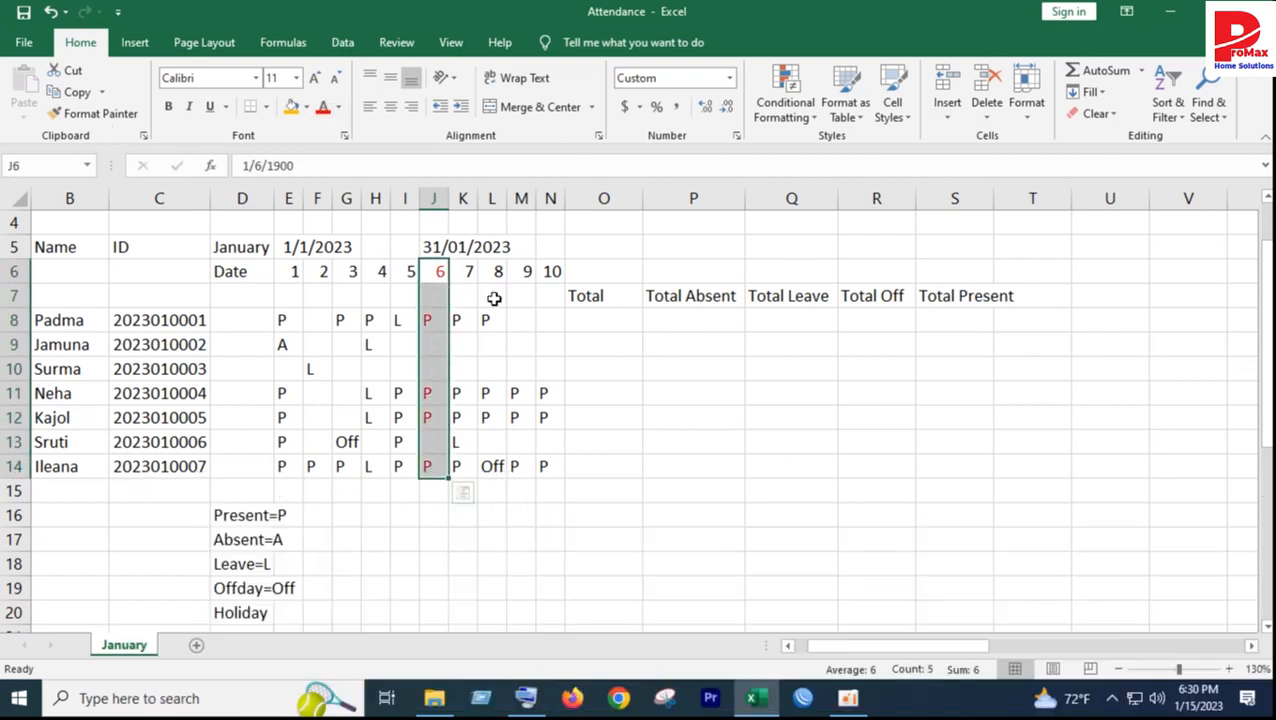
pyautogui.click(307, 107)
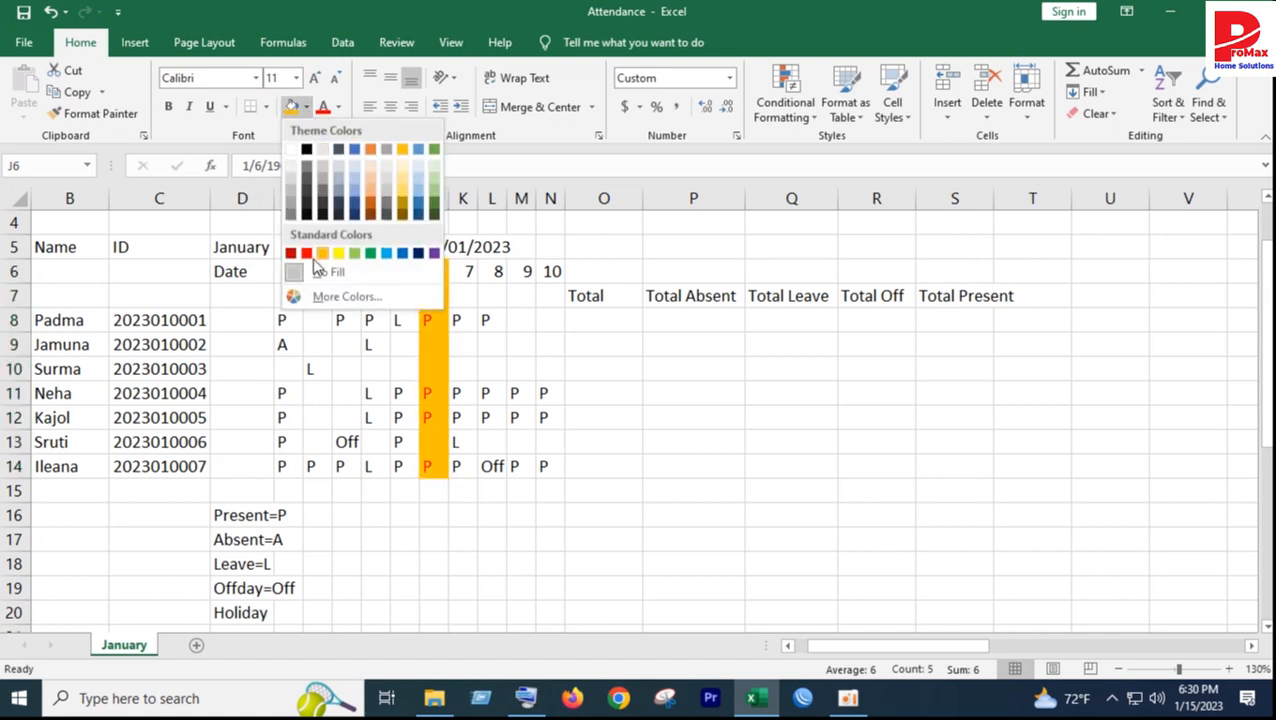
pyautogui.click(308, 251)
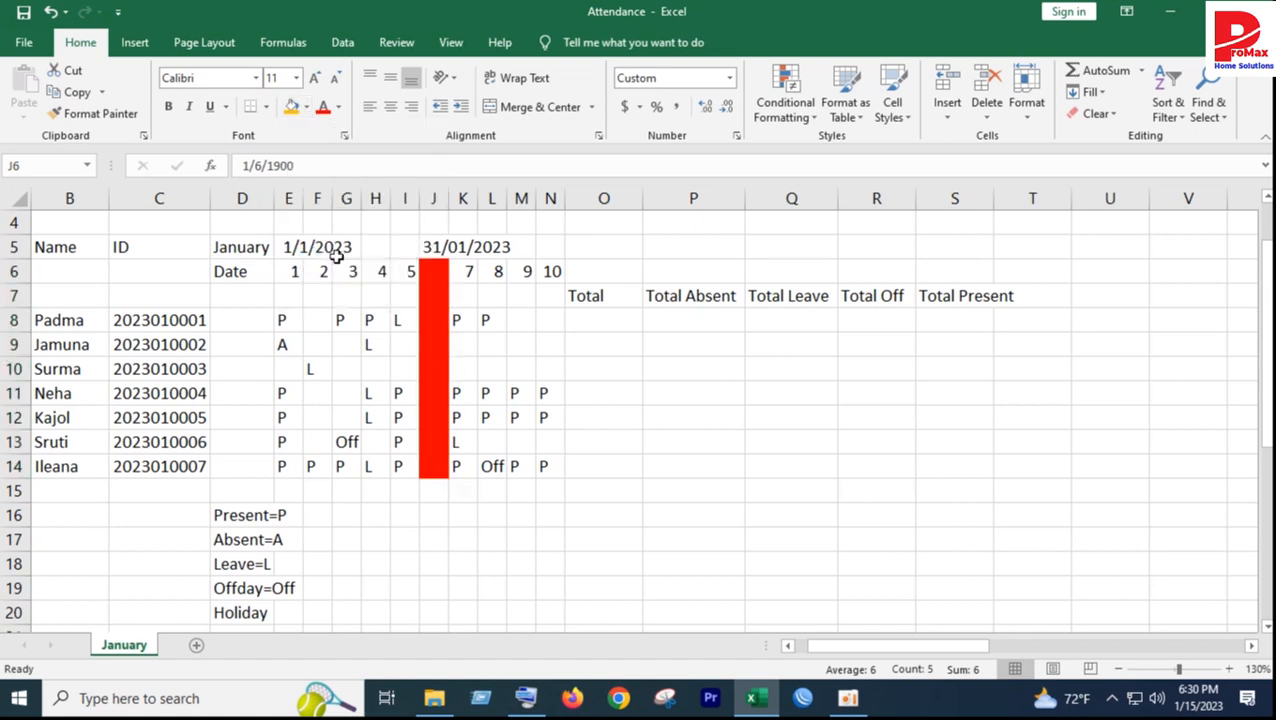
pyautogui.click(337, 107)
pyautogui.click(324, 168)
pyautogui.click(686, 486)
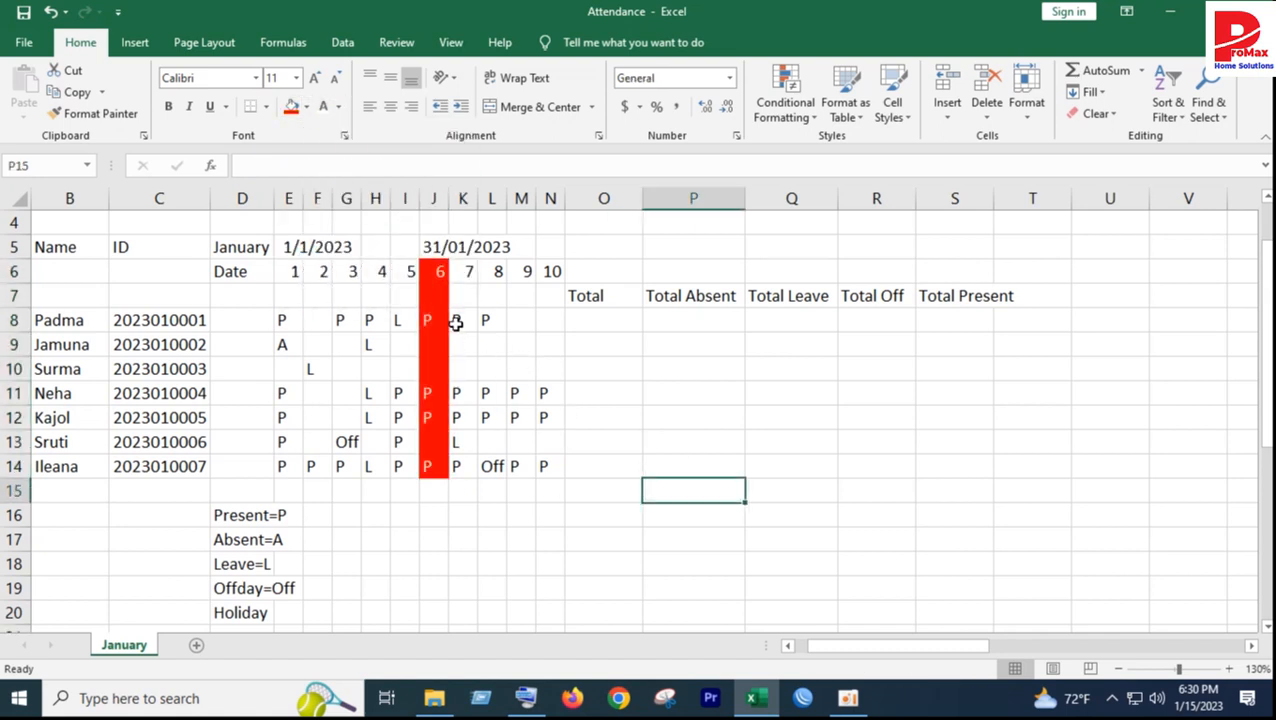
# Step: Enter H in J7, fill it down through J14 and centre these cells
pyautogui.click(436, 313)
pyautogui.click(436, 296)
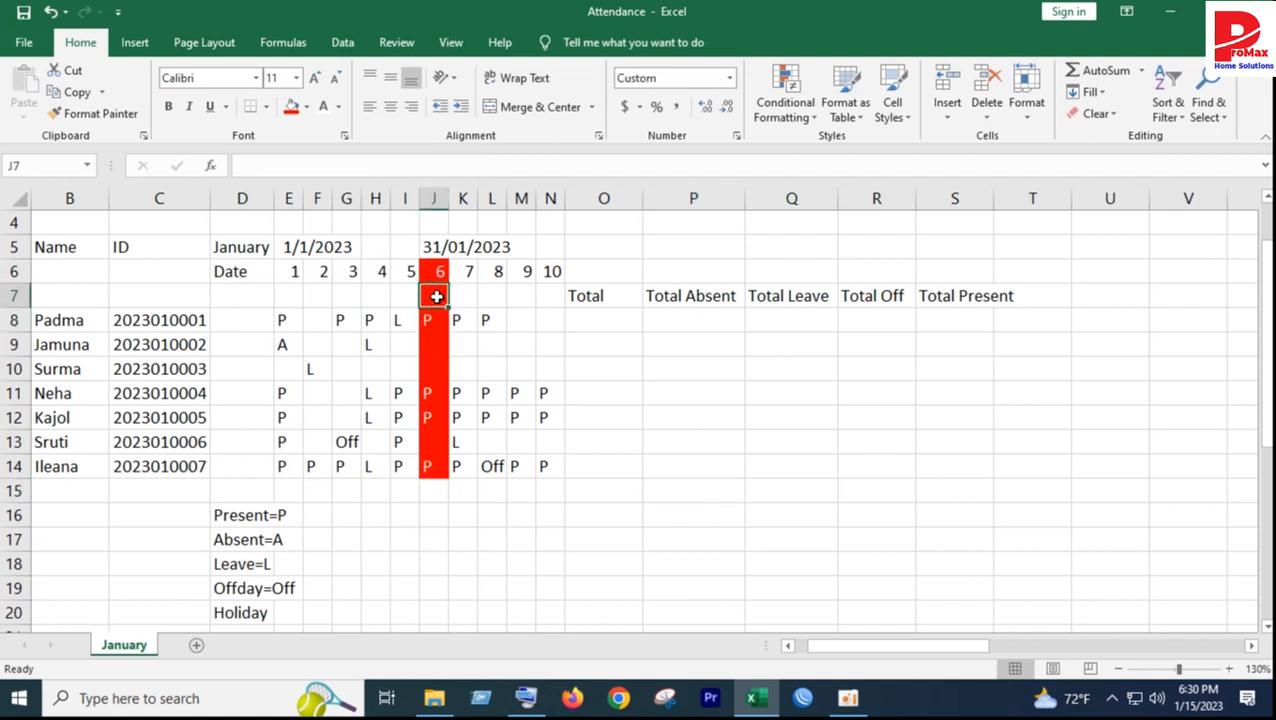
pyautogui.write('H')
pyautogui.click(500, 395)
pyautogui.click(437, 292)
pyautogui.moveTo(449, 307); pyautogui.dragTo(449, 478)
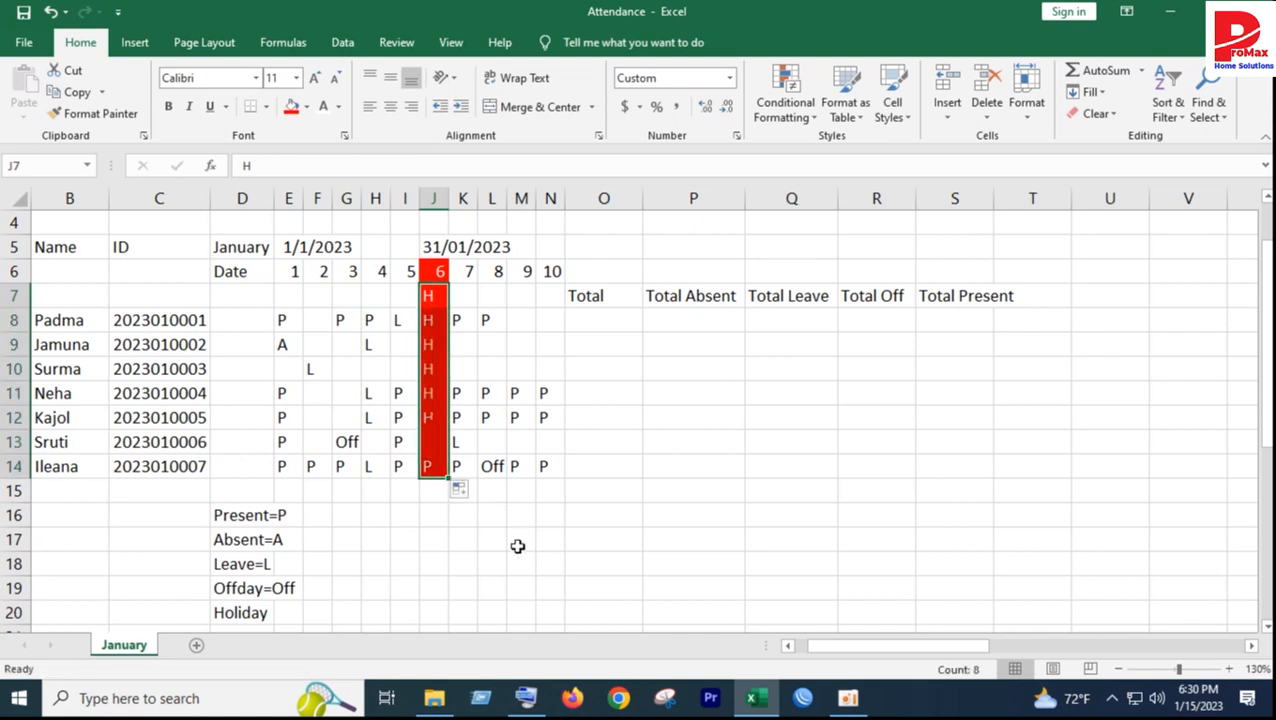
pyautogui.click(391, 106)
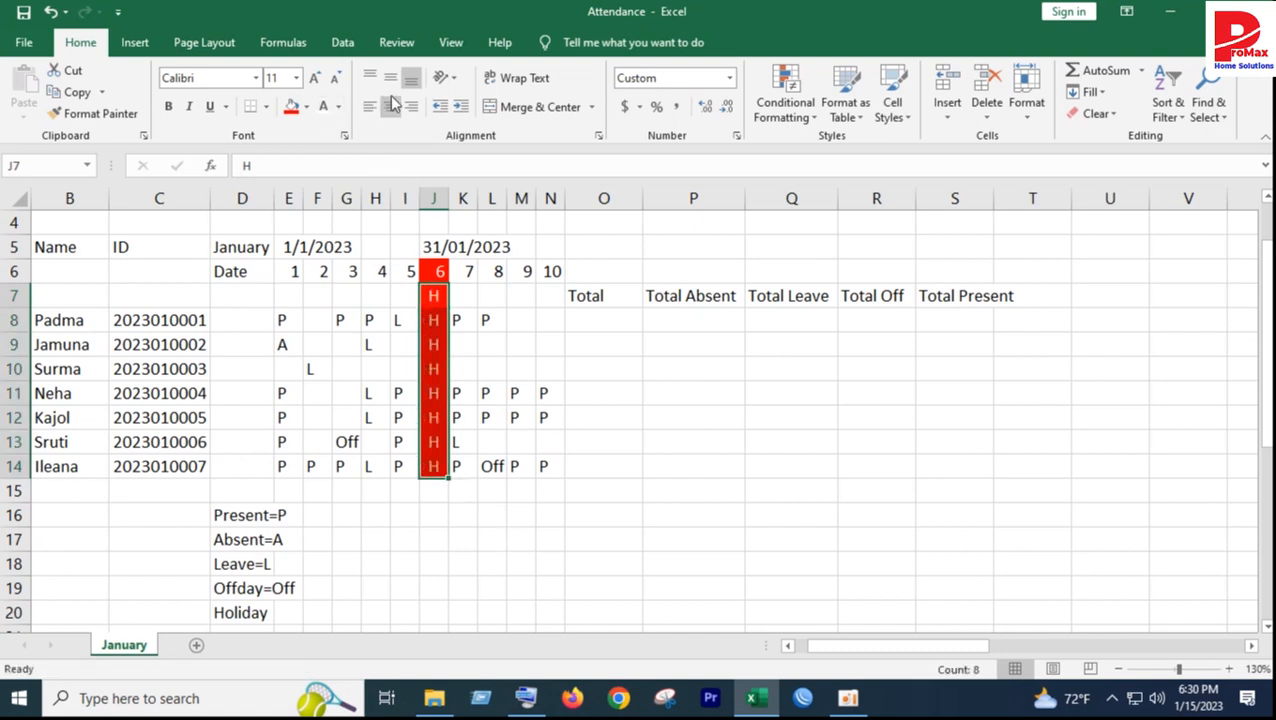
pyautogui.click(697, 515)
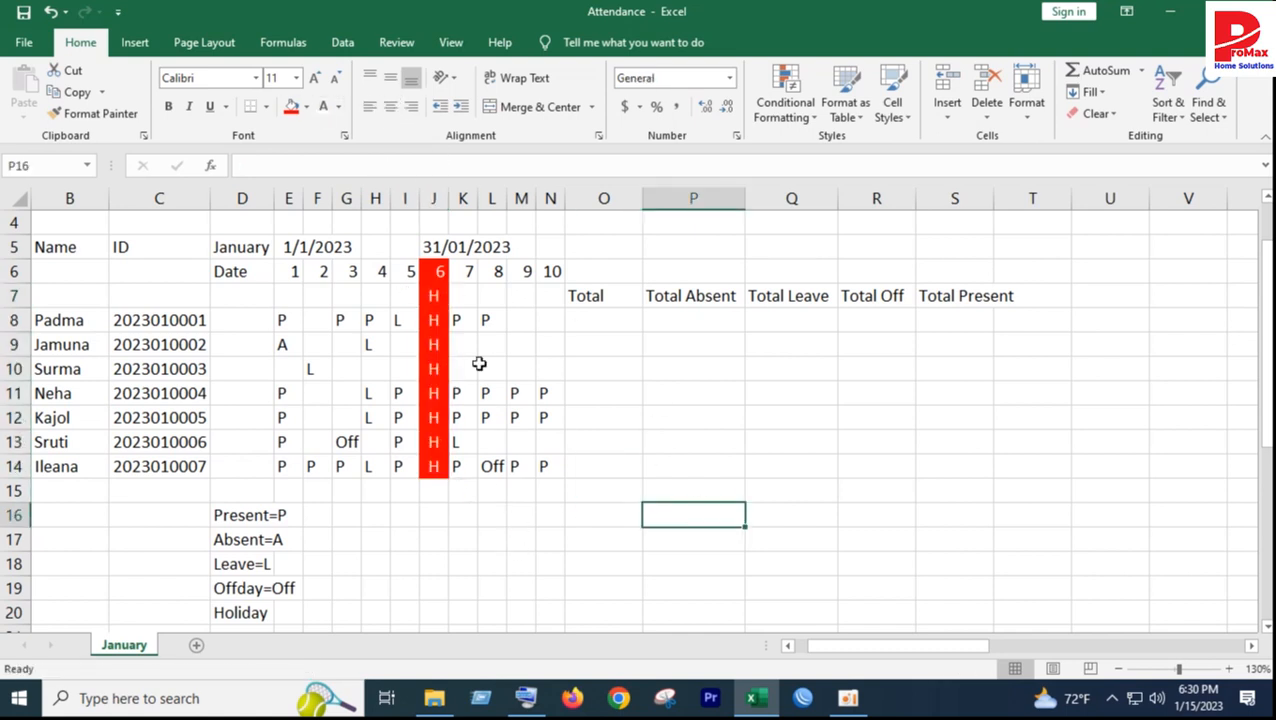
# Step: Clear the H from J7 and remove its red formatting by applying the format of blank cell L7
pyautogui.click(598, 432)
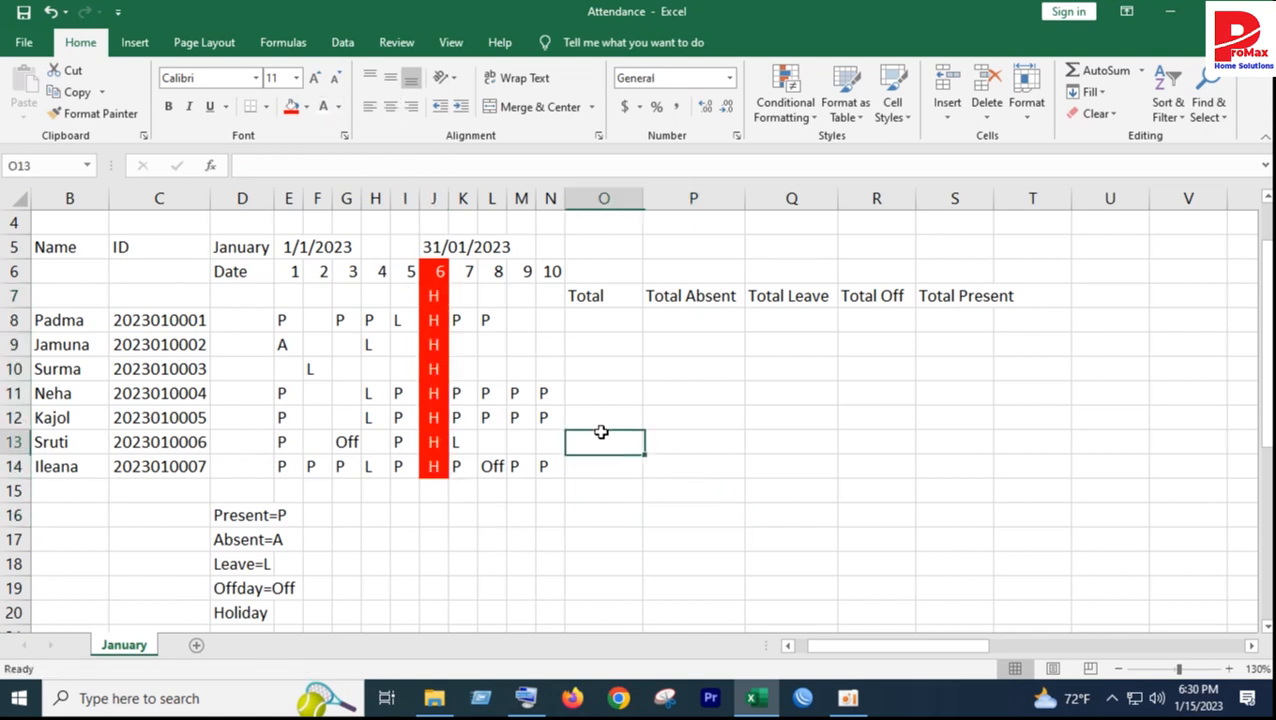
pyautogui.click(430, 296)
pyautogui.click(490, 368)
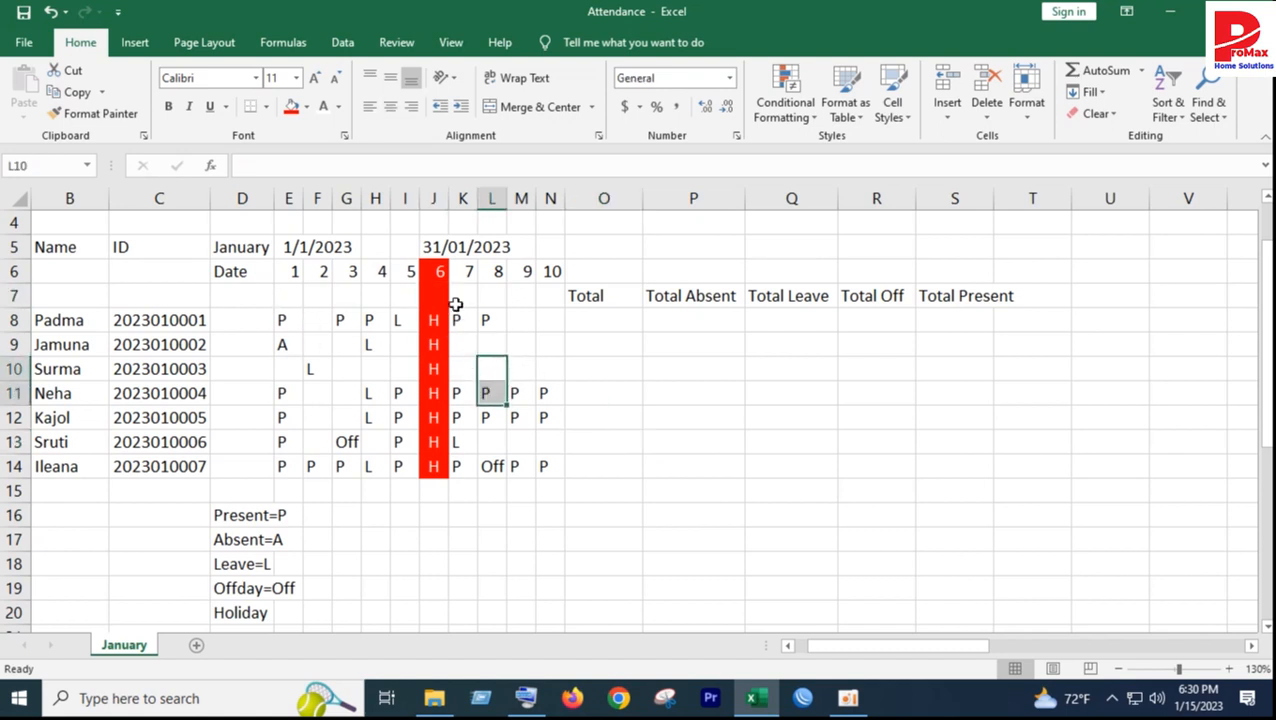
pyautogui.click(490, 296)
pyautogui.click(93, 113)
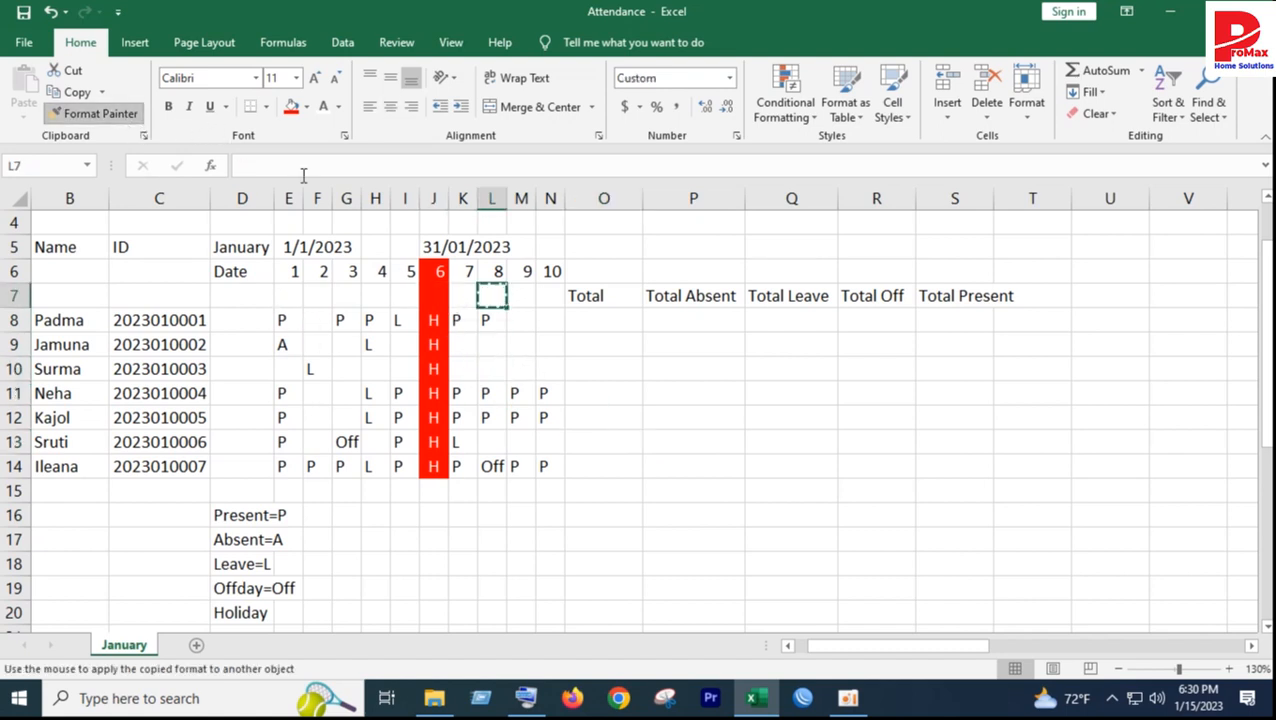
pyautogui.click(433, 296)
pyautogui.click(608, 412)
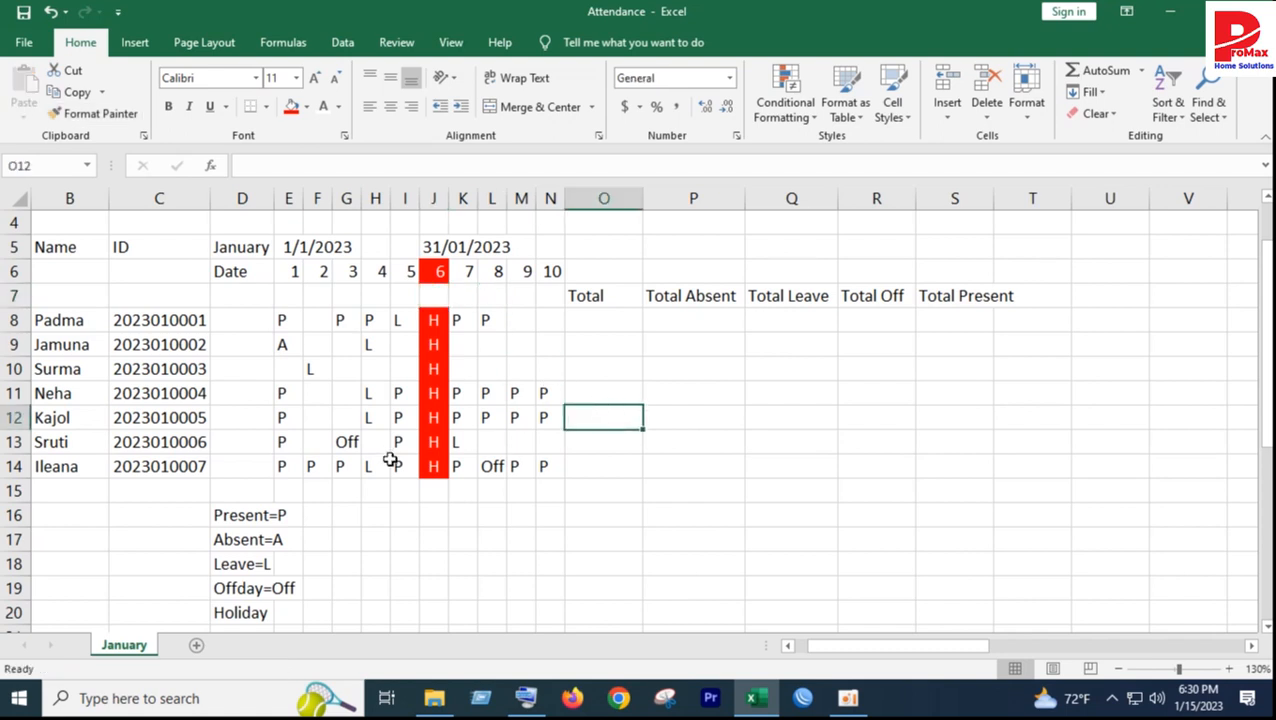
# Step: Copy the Off entry from L14 into M8
pyautogui.click(466, 320)
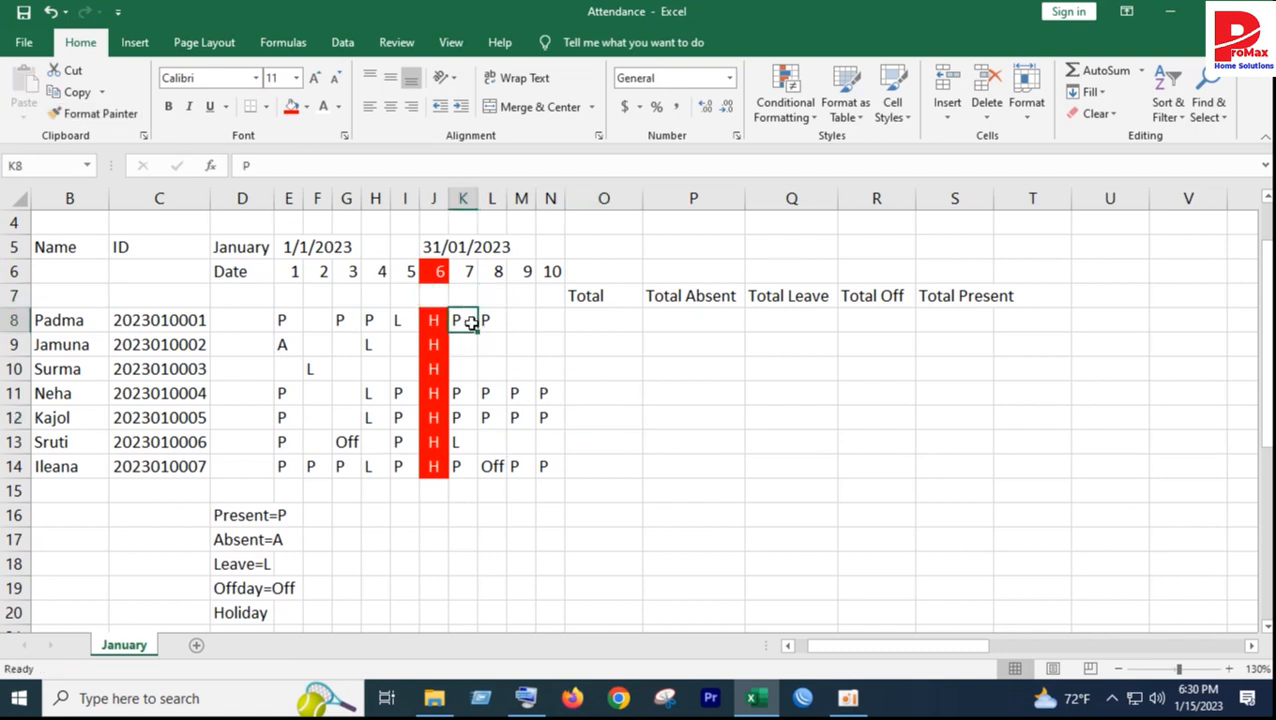
pyautogui.click(500, 467)
pyautogui.hotkey('ctrl', 'c')
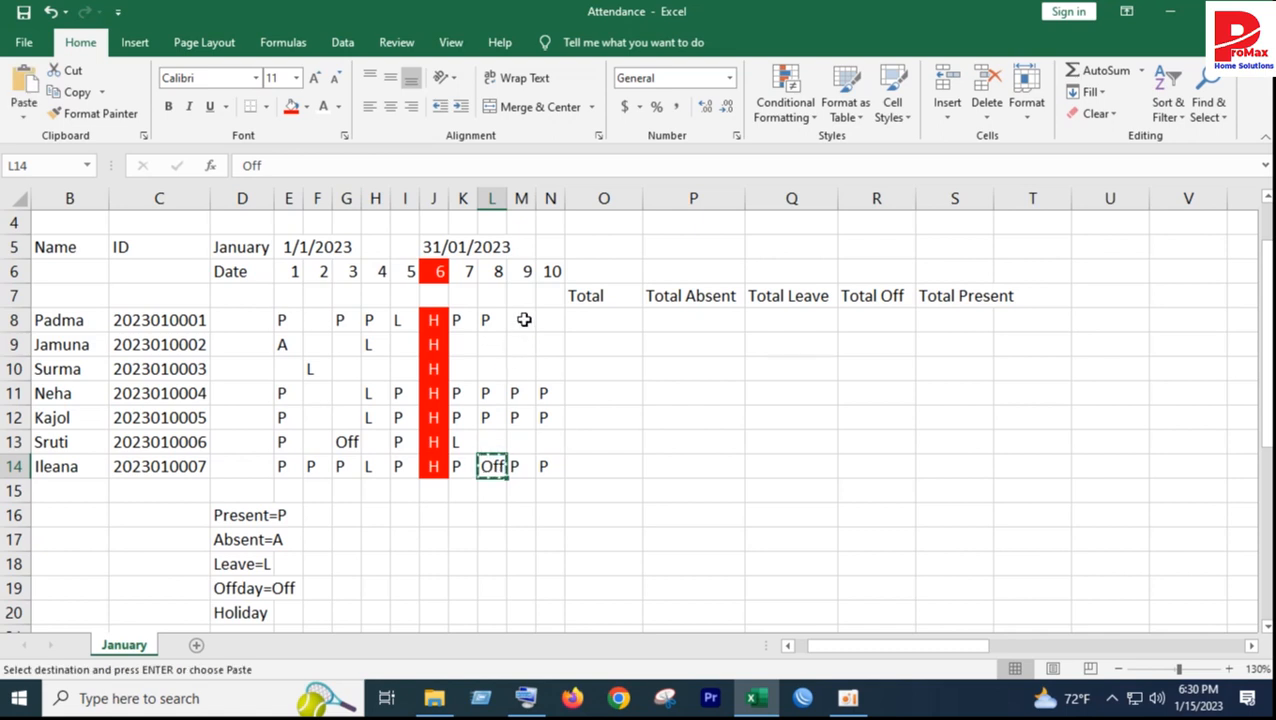
pyautogui.click(521, 320)
pyautogui.hotkey('ctrl', 'v')
pyautogui.click(623, 413)
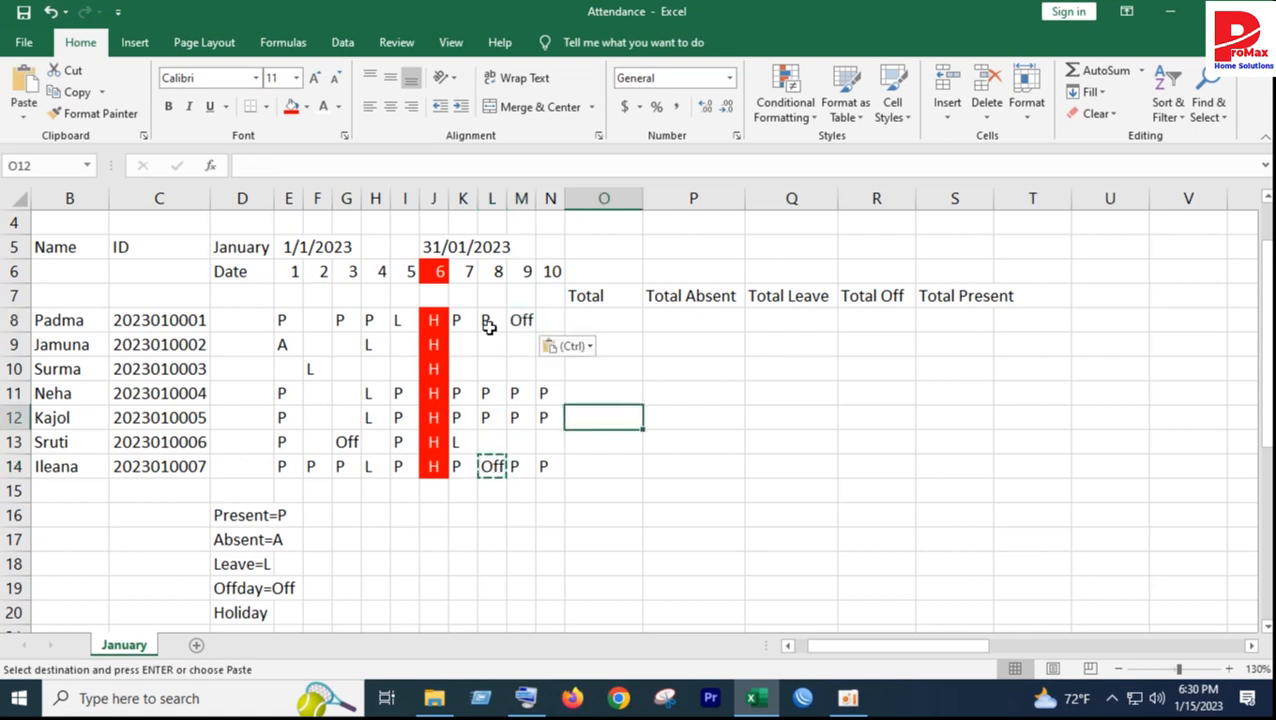
# Step: Fill P entries into rows 9 and 10 for days 7 to 10, K9:N10
pyautogui.moveTo(464, 320); pyautogui.dragTo(507, 376)
pyautogui.click(570, 547)
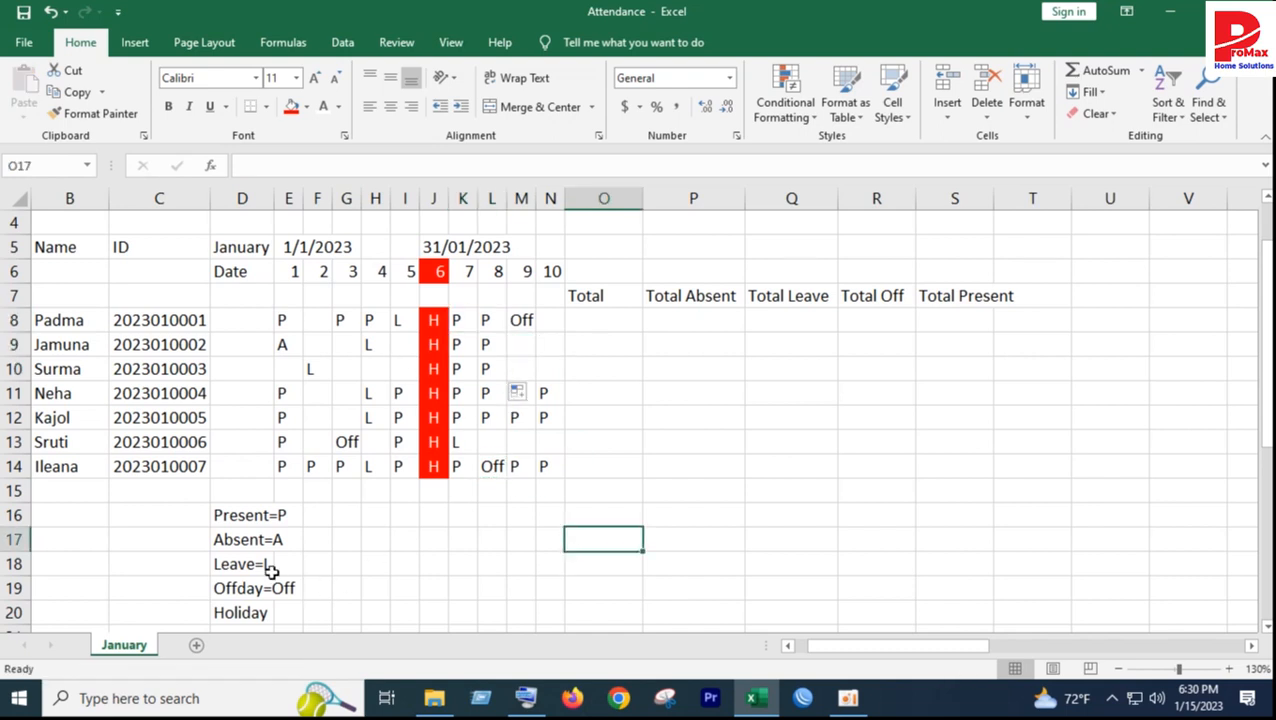
pyautogui.click(220, 588)
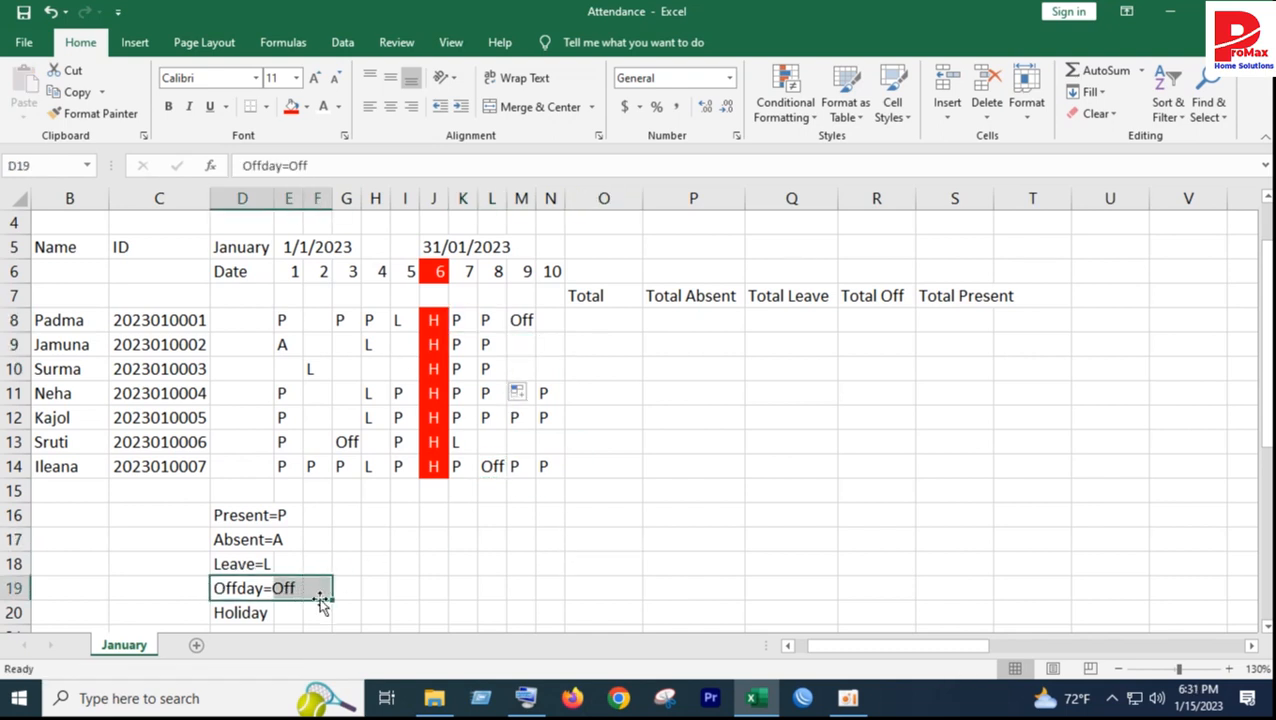
pyautogui.click(406, 596)
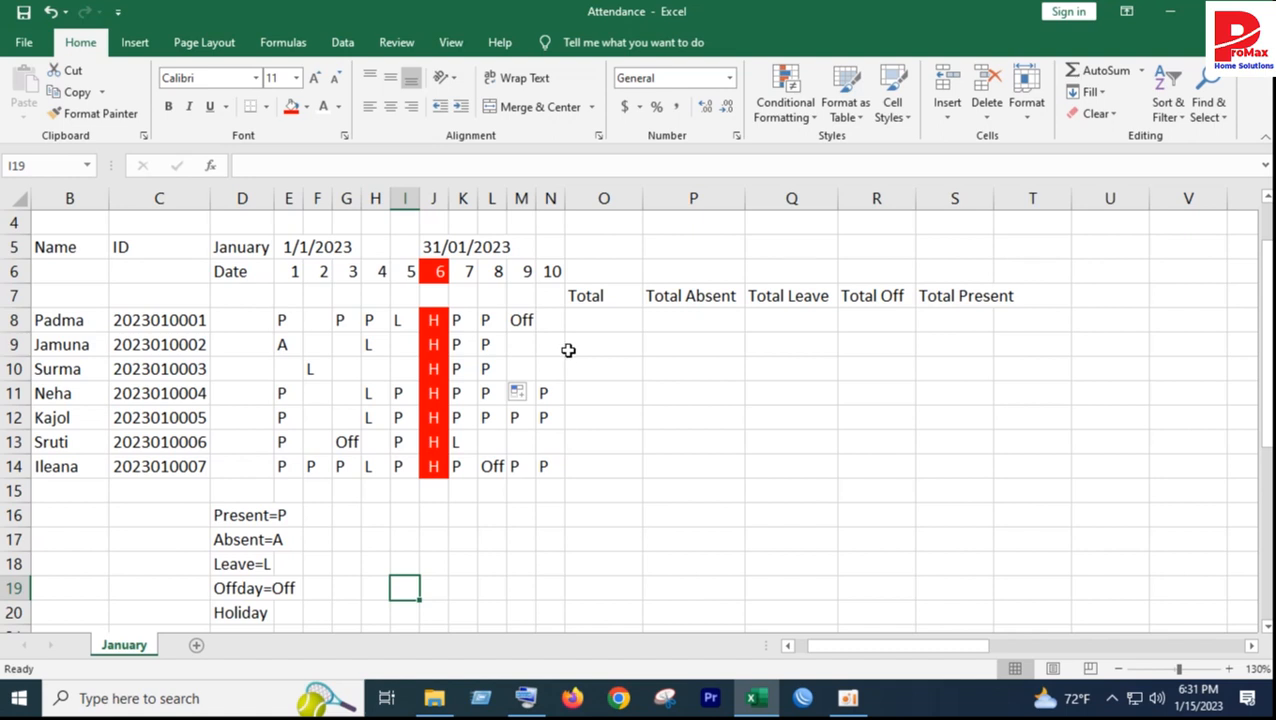
pyautogui.click(470, 344)
pyautogui.moveTo(480, 358); pyautogui.dragTo(558, 382)
pyautogui.click(550, 466)
# Step: Copy the Off entry from M8 into F11
pyautogui.click(529, 325)
pyautogui.hotkey('ctrl', 'c')
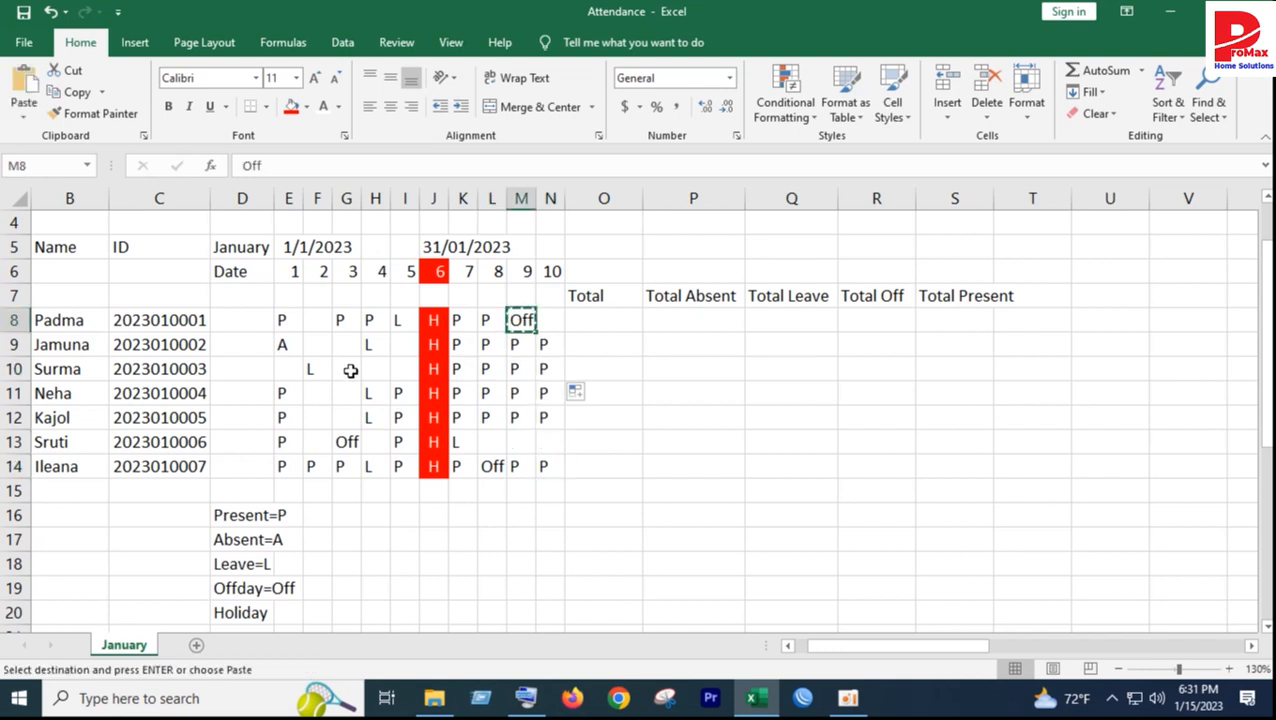
pyautogui.click(314, 393)
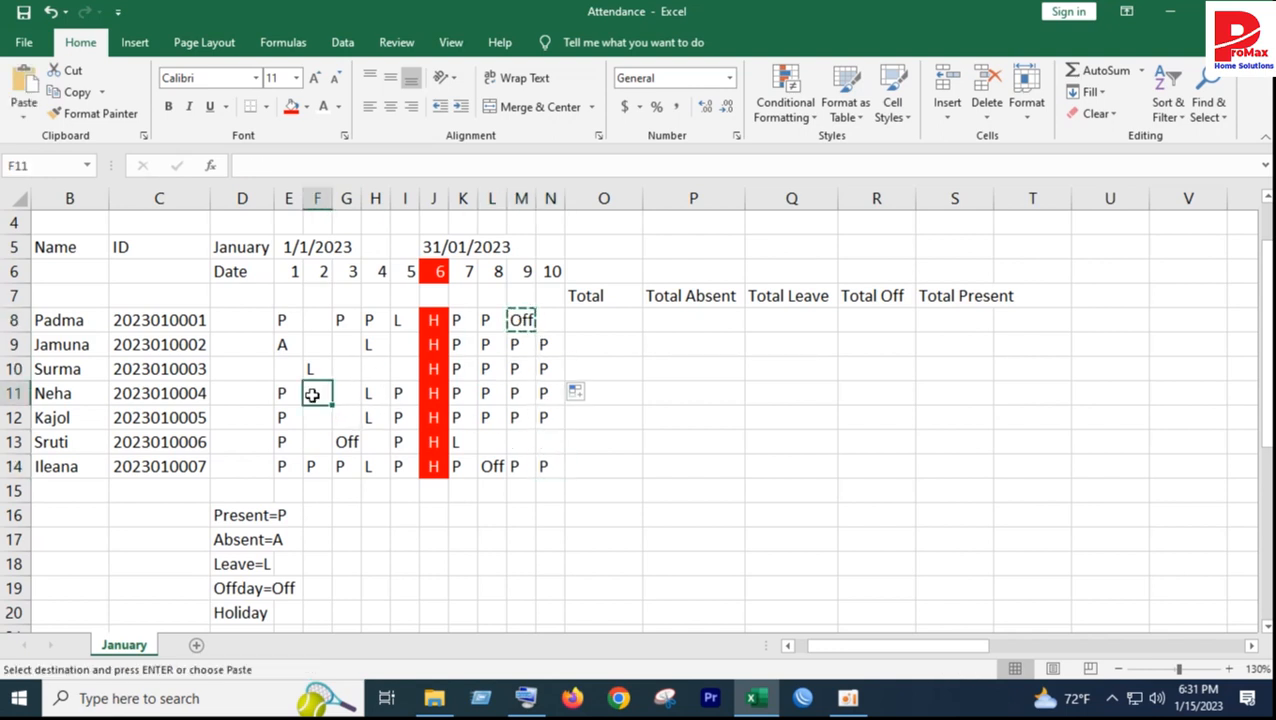
pyautogui.hotkey('ctrl', 'v')
pyautogui.click(346, 540)
# Step: Fill P from neighbouring cells into the blank cells F8, E10 and F13
pyautogui.moveTo(290, 321); pyautogui.dragTo(328, 340)
pyautogui.click(289, 320)
pyautogui.click(290, 344)
pyautogui.click(295, 394)
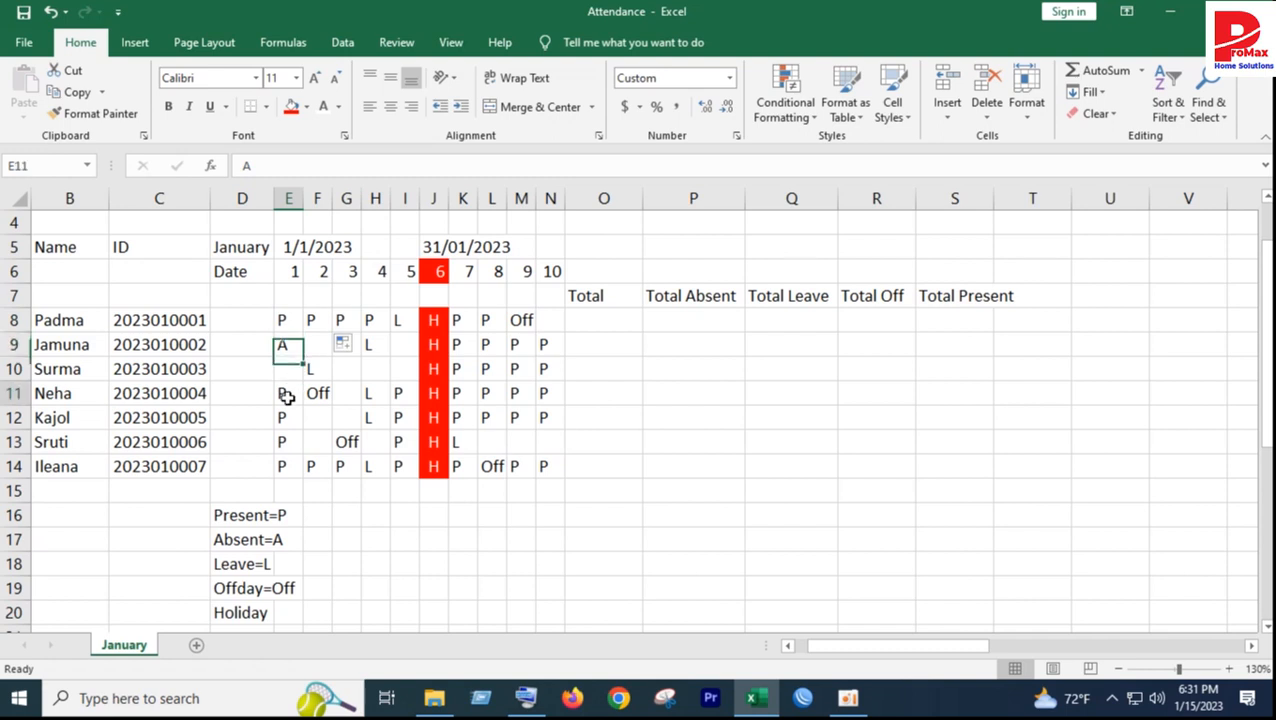
pyautogui.moveTo(301, 407); pyautogui.dragTo(299, 372)
pyautogui.click(292, 442)
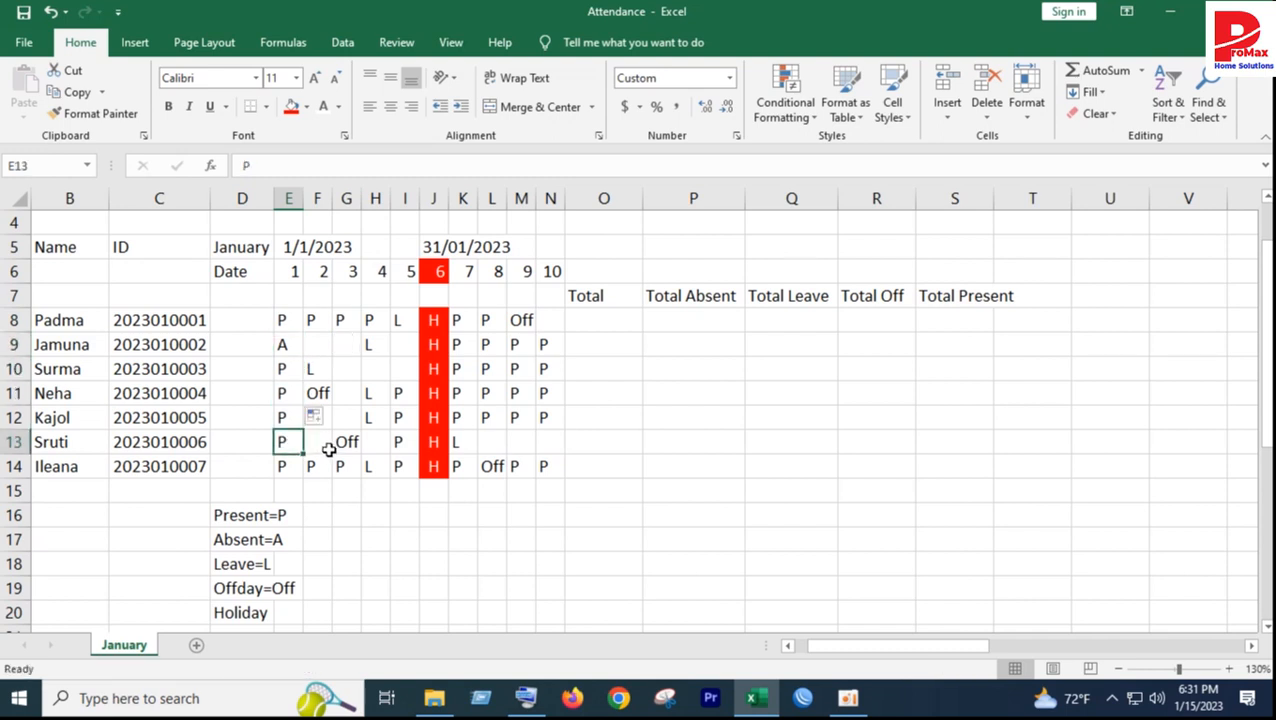
pyautogui.click(316, 465)
pyautogui.moveTo(332, 477); pyautogui.dragTo(328, 440)
# Step: Fill P into F9:G9 and G10:I10
pyautogui.click(316, 320)
pyautogui.moveTo(331, 332); pyautogui.dragTo(410, 372)
pyautogui.click(399, 393)
pyautogui.click(400, 417)
pyautogui.moveTo(419, 429); pyautogui.dragTo(334, 371)
pyautogui.click(404, 370)
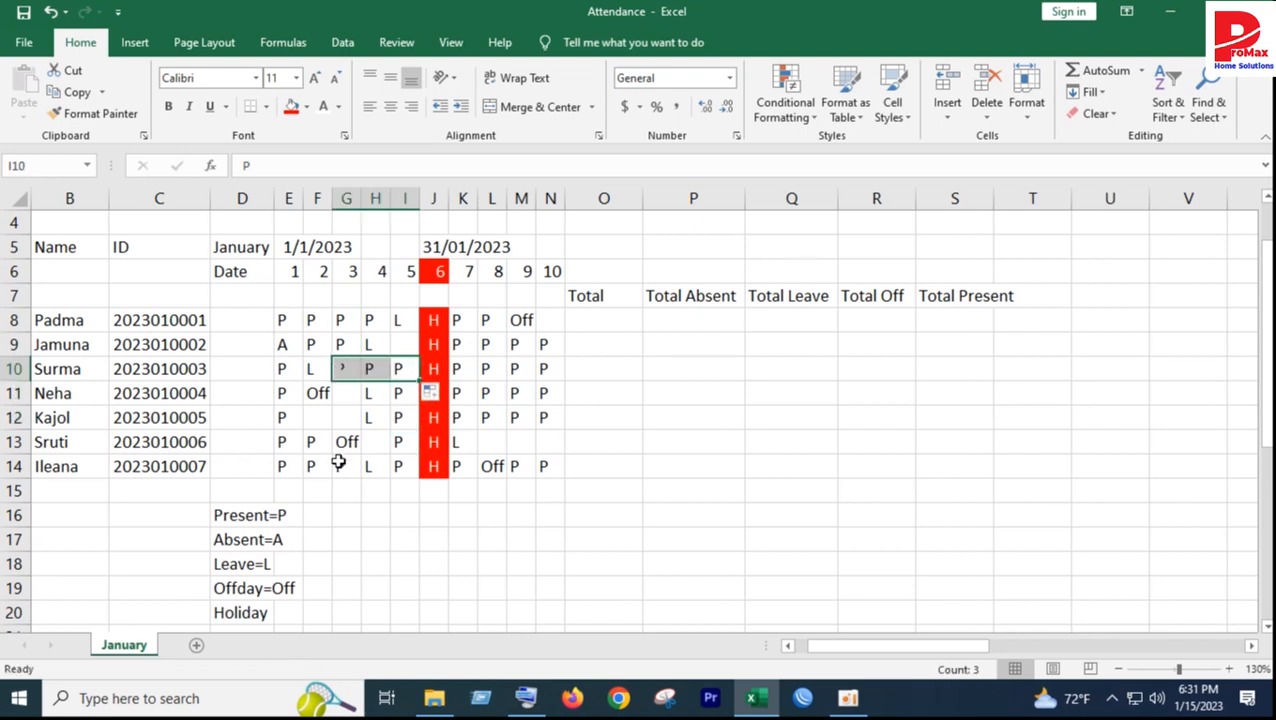
# Step: Fill the P in E12 across F12:G12
pyautogui.click(338, 463)
pyautogui.click(300, 425)
pyautogui.moveTo(305, 428); pyautogui.dragTo(361, 432)
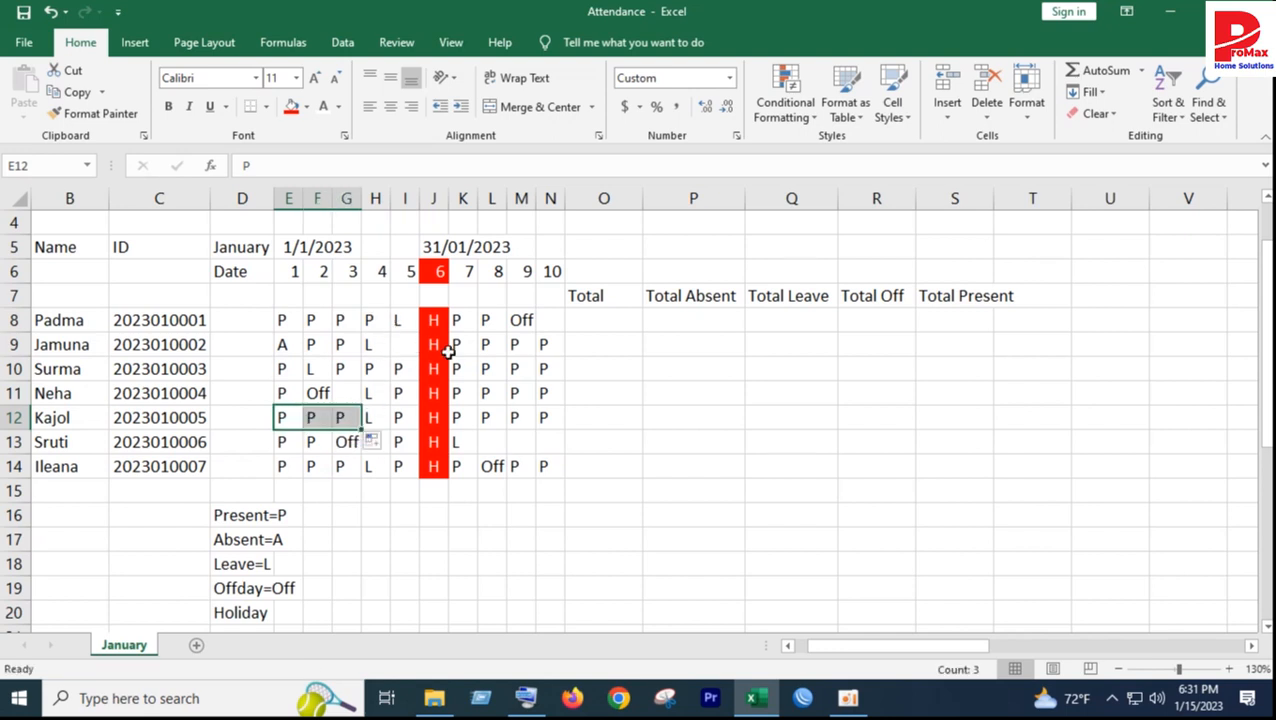
# Step: Enter P in I9 and fill the P entries of L12:N12 down into L13:N13
pyautogui.click(402, 345)
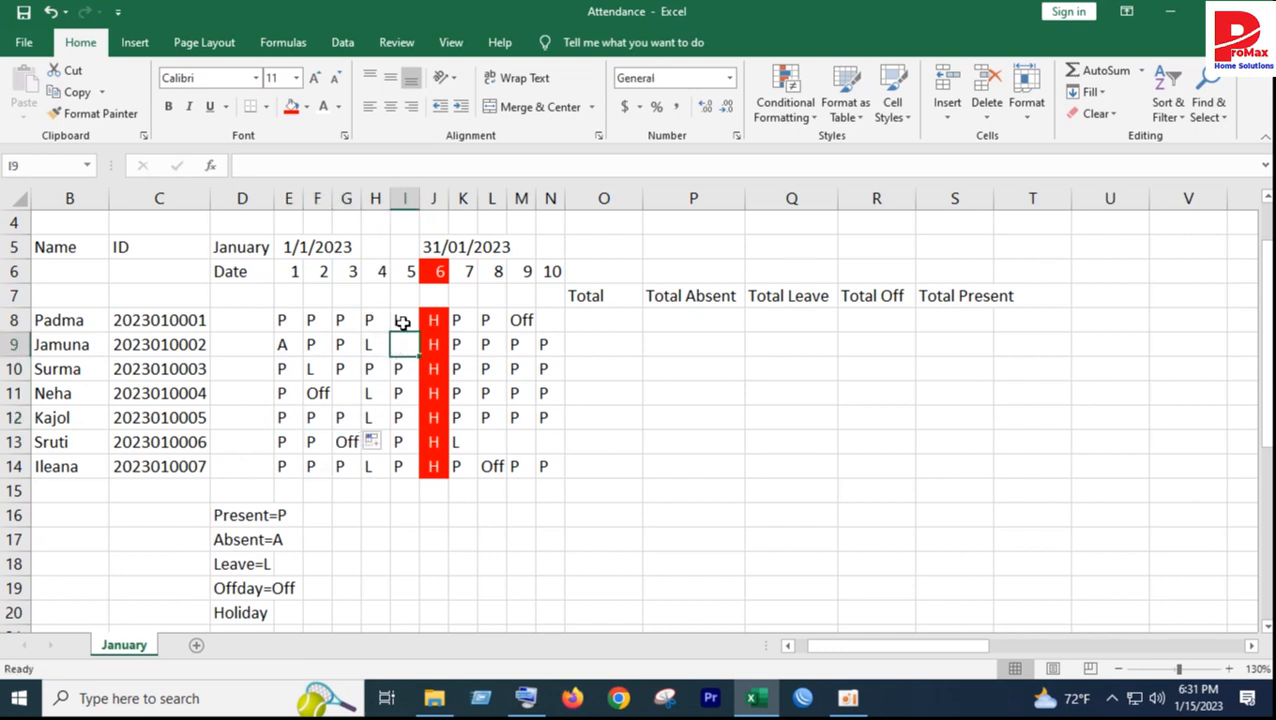
pyautogui.write('P')
pyautogui.click(521, 552)
pyautogui.moveTo(491, 418); pyautogui.dragTo(563, 450)
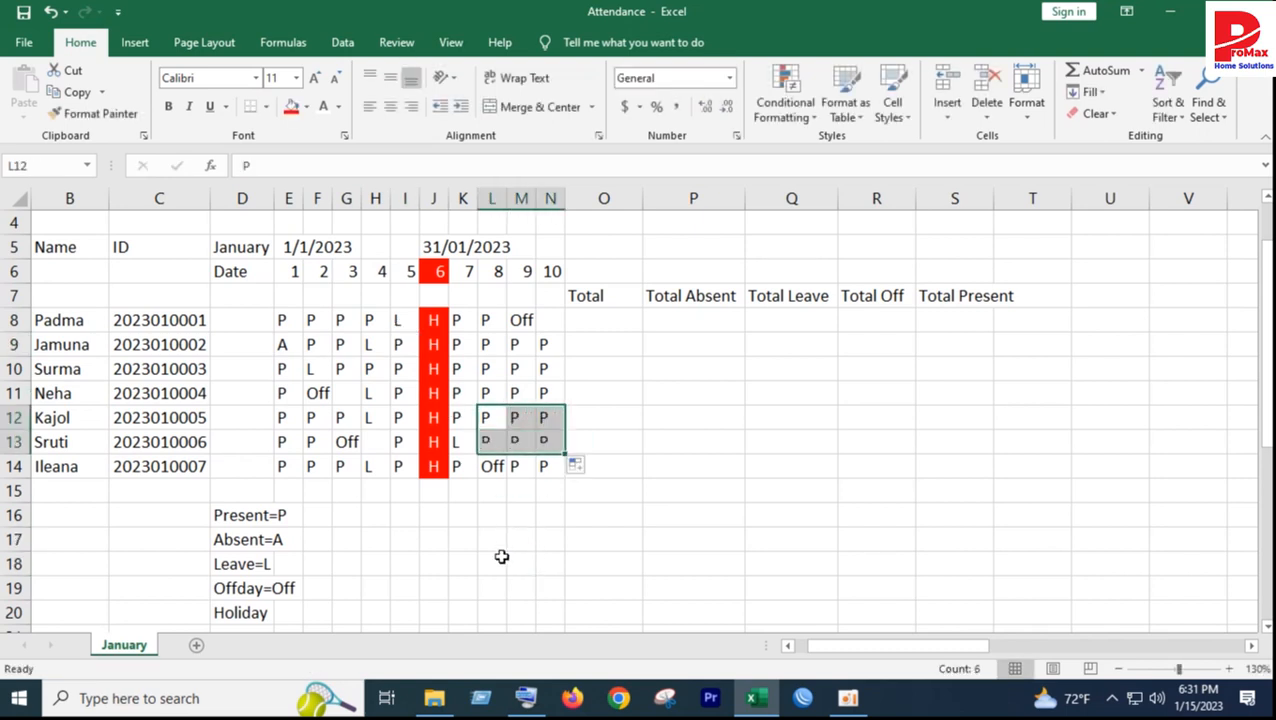
pyautogui.click(495, 558)
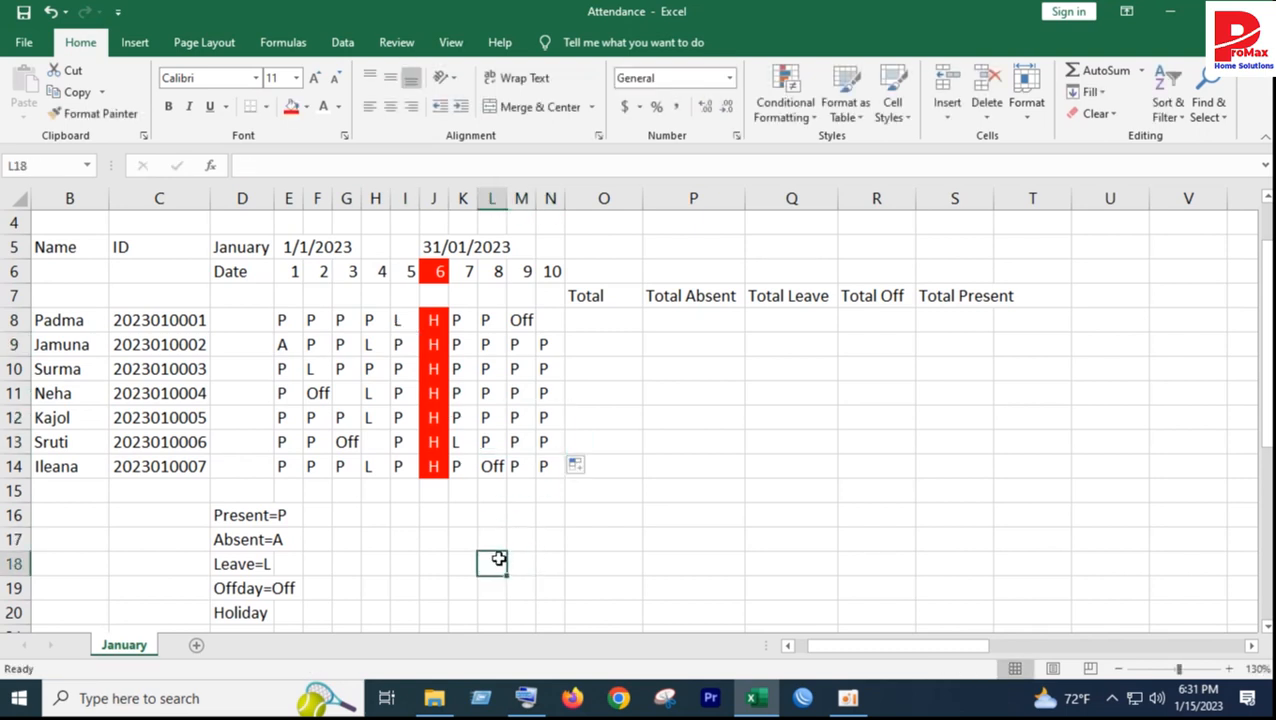
# Step: Enter a COUNTA formula over E8:N8 in the Total cell O8
pyautogui.click(620, 318)
pyautogui.write('=')
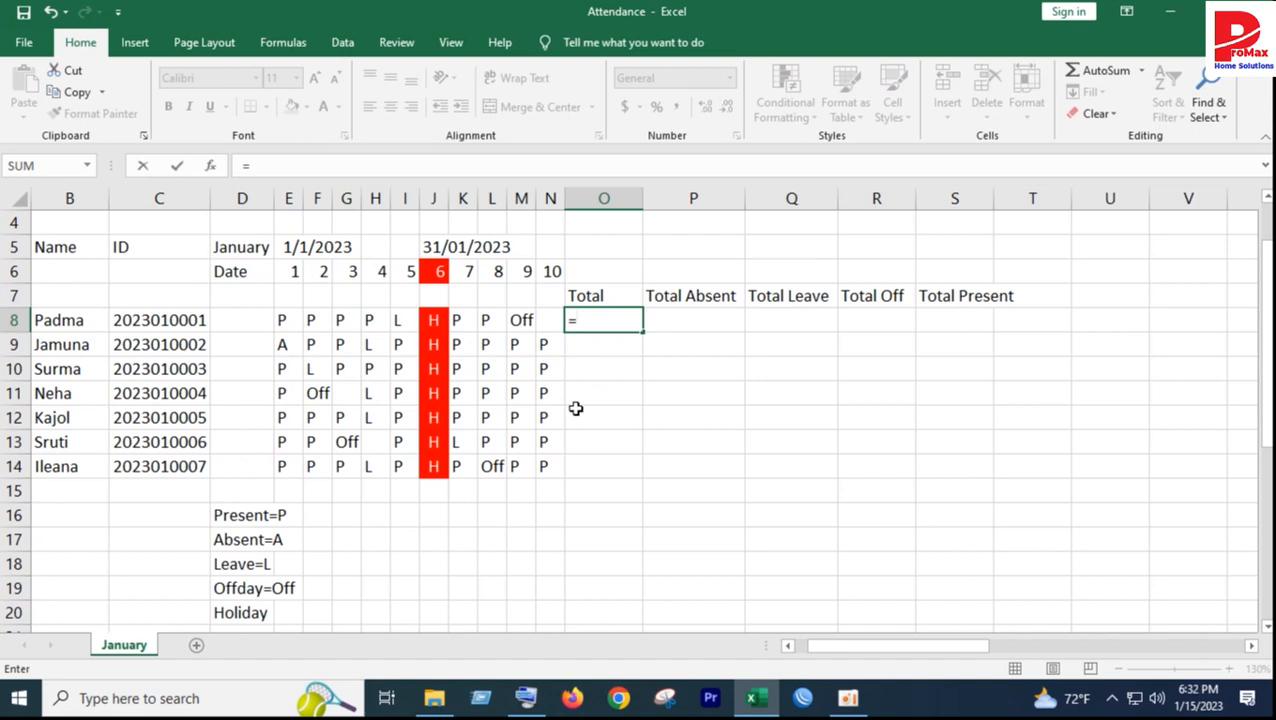
pyautogui.write('co')
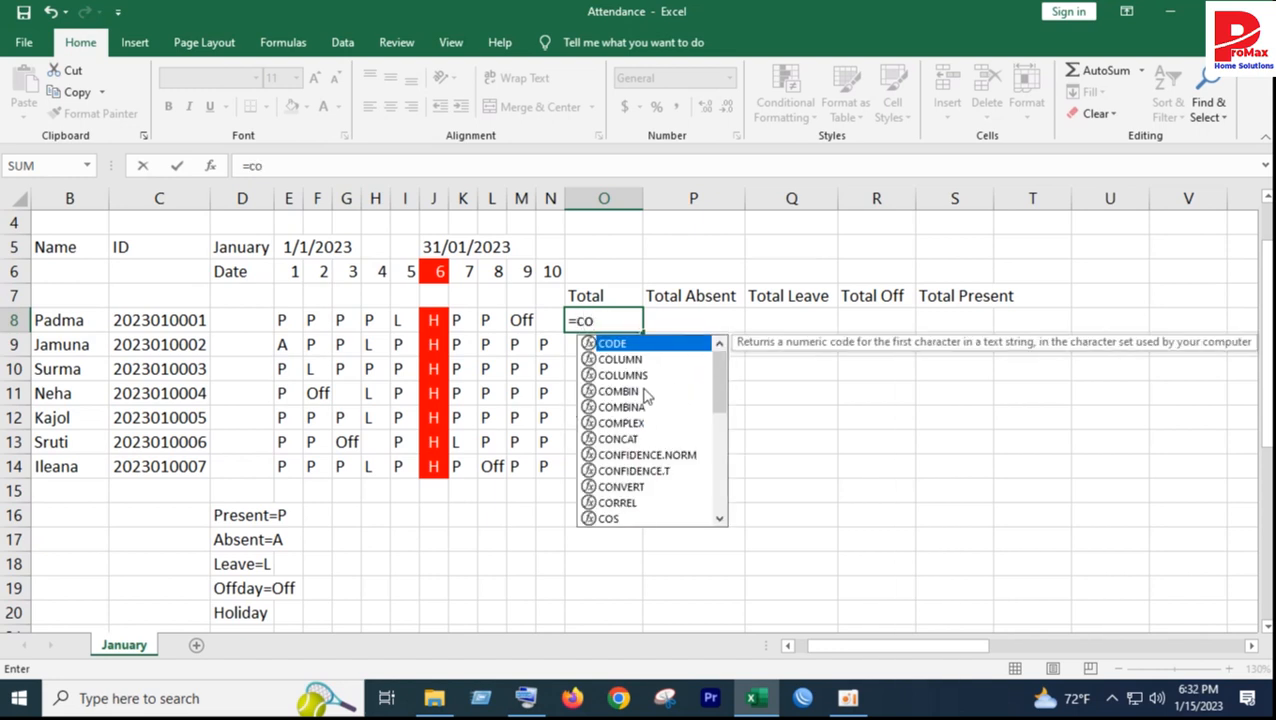
pyautogui.write('un')
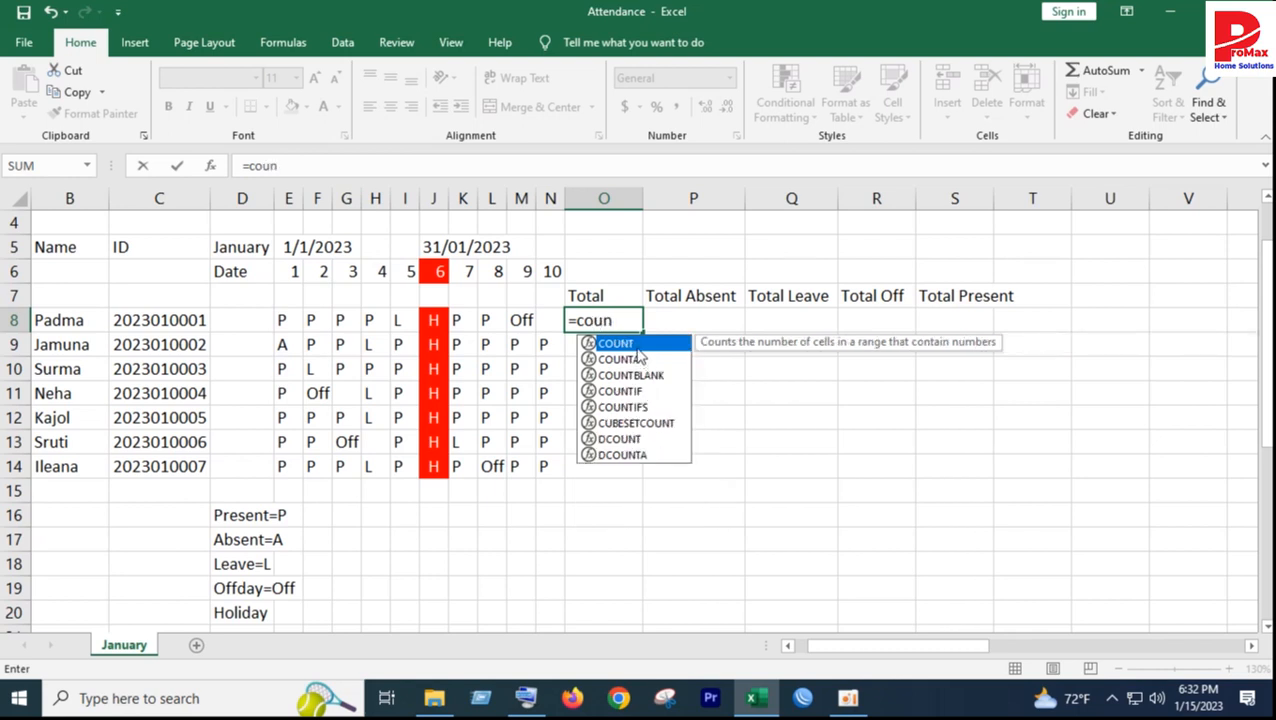
pyautogui.doubleClick(643, 359)
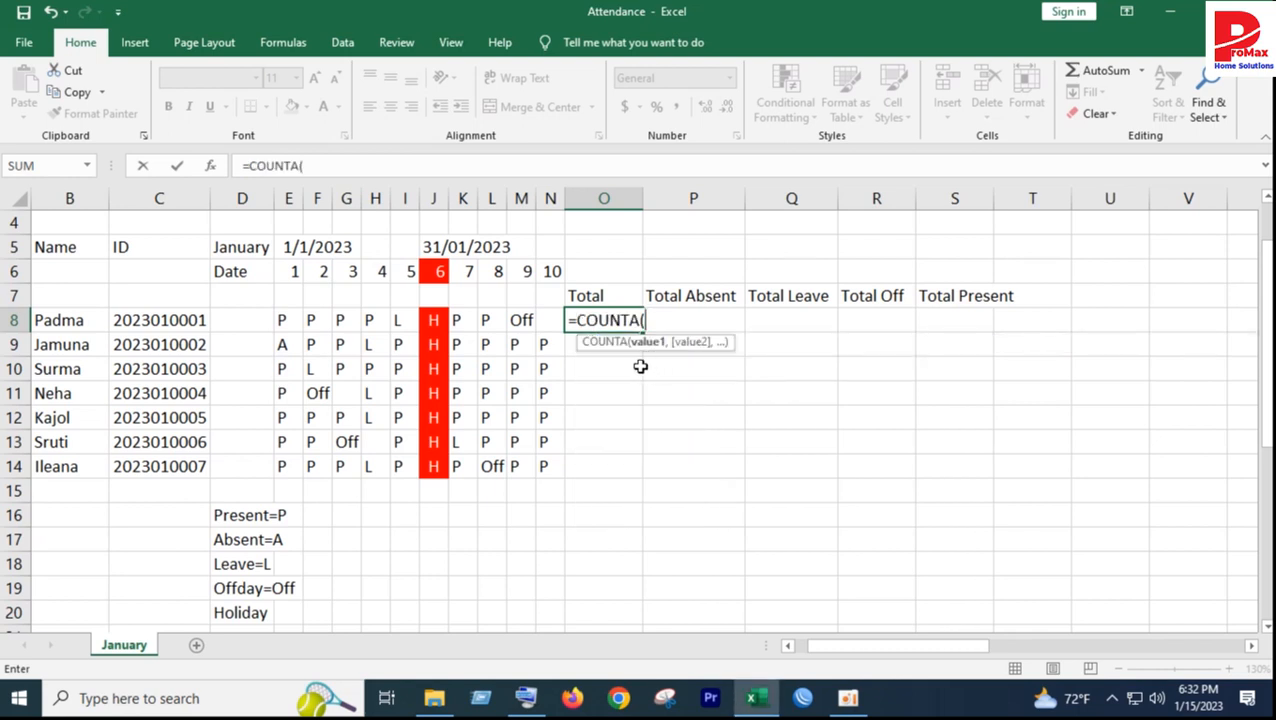
pyautogui.moveTo(287, 319); pyautogui.dragTo(550, 321)
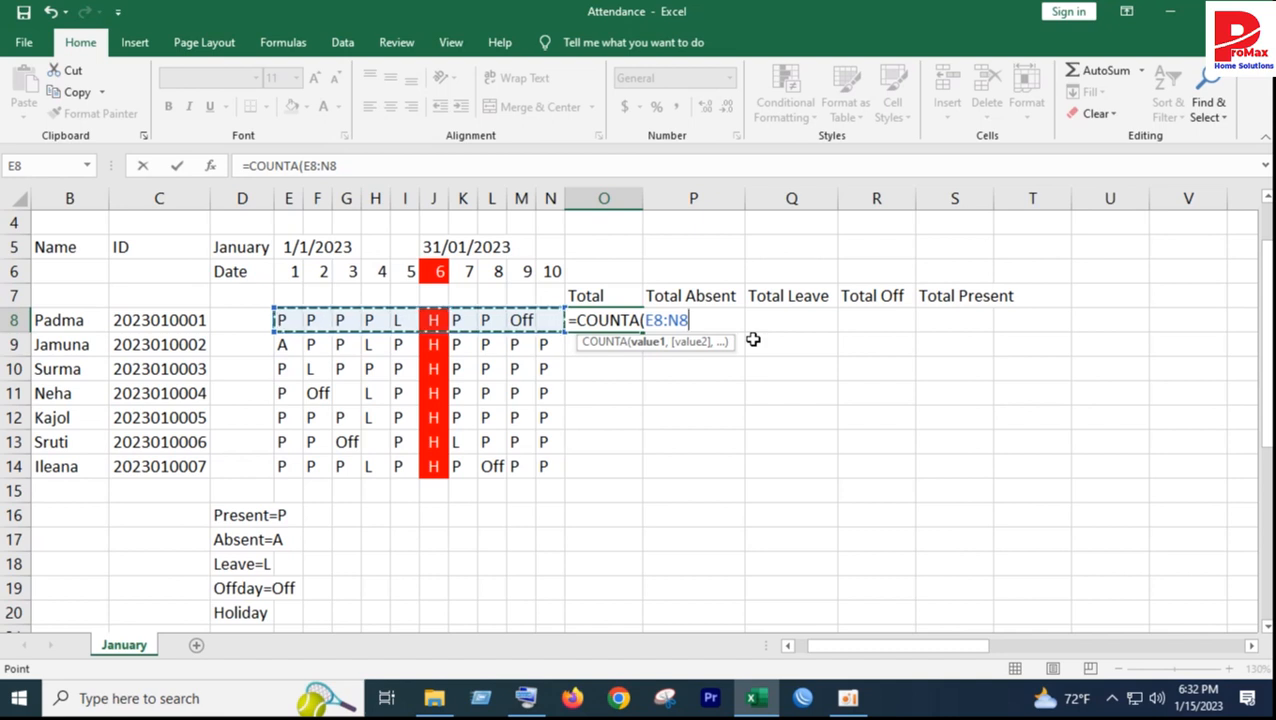
pyautogui.press('Return')
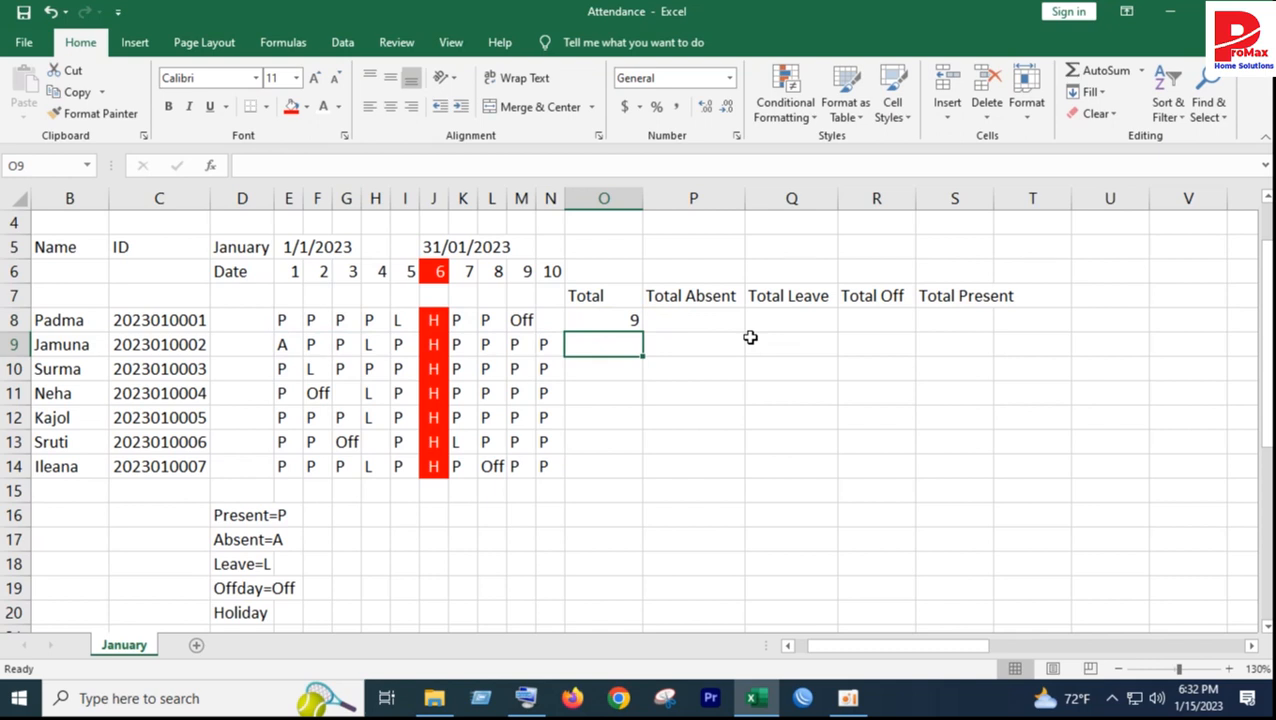
# Step: Check the filled entries in row 8 and enter P in the blank day 10 cell N8
pyautogui.moveTo(279, 320); pyautogui.dragTo(523, 320)
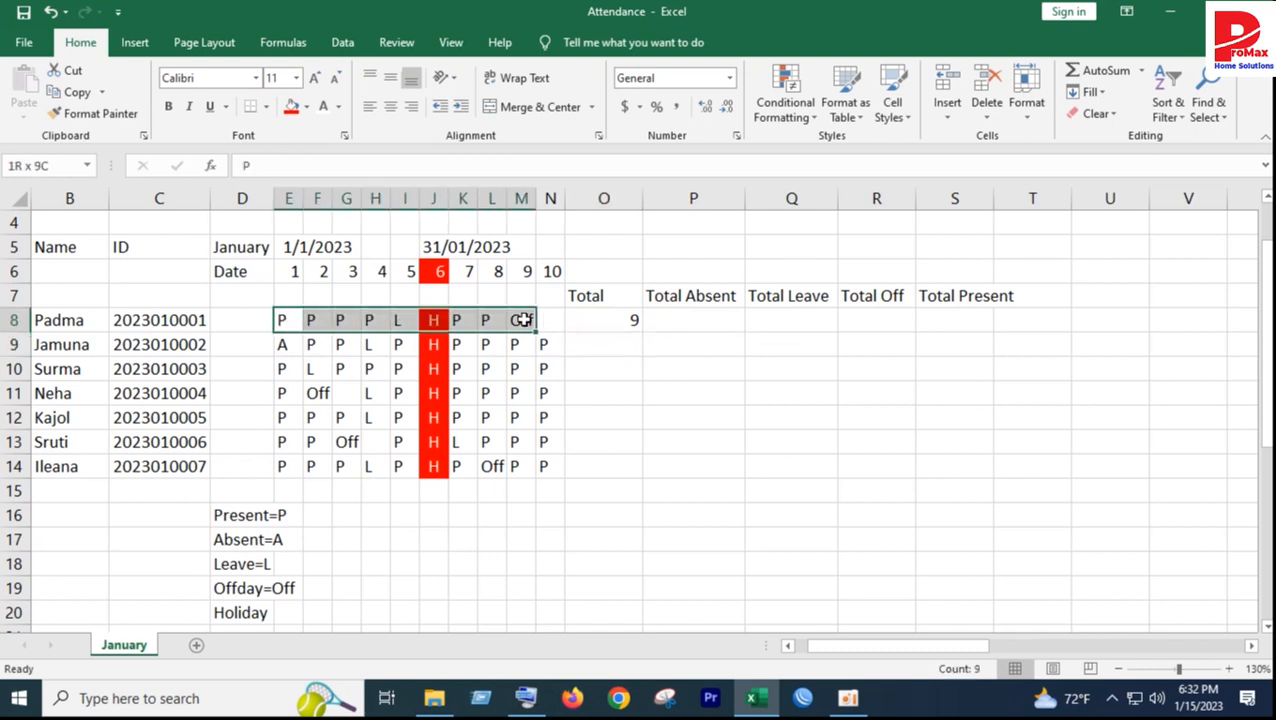
pyautogui.click(556, 322)
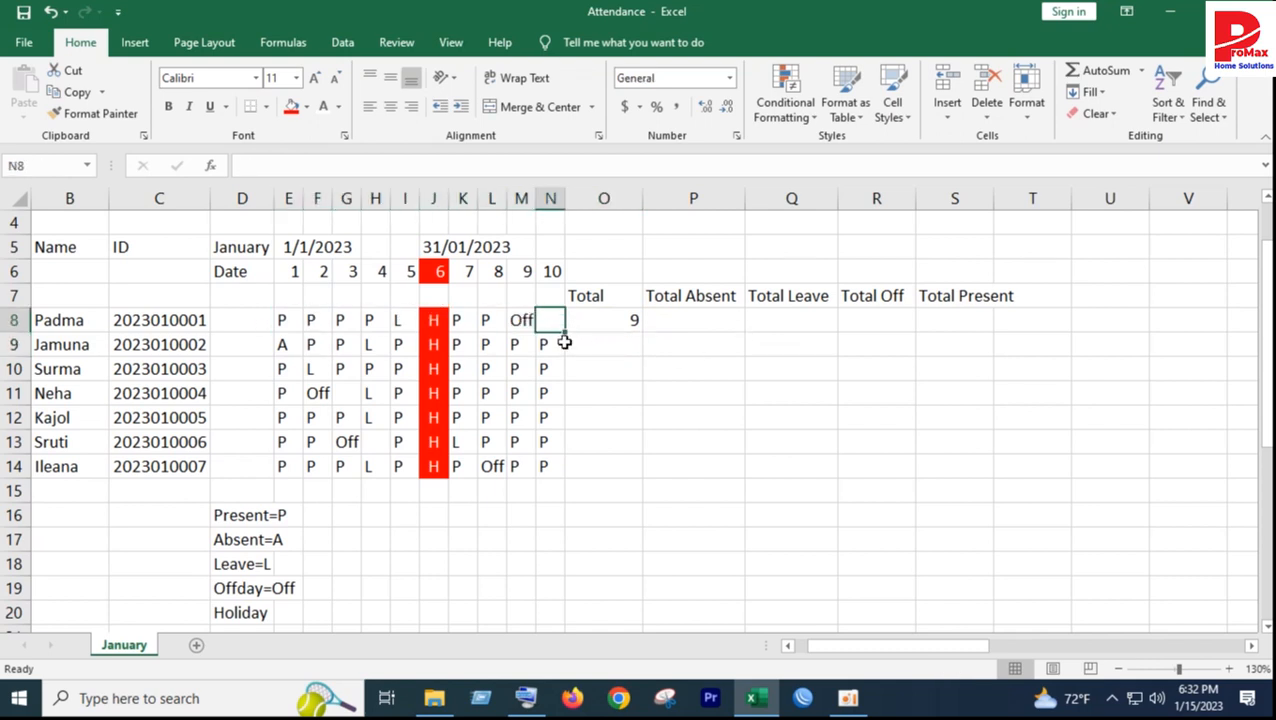
pyautogui.write('P')
pyautogui.click(567, 392)
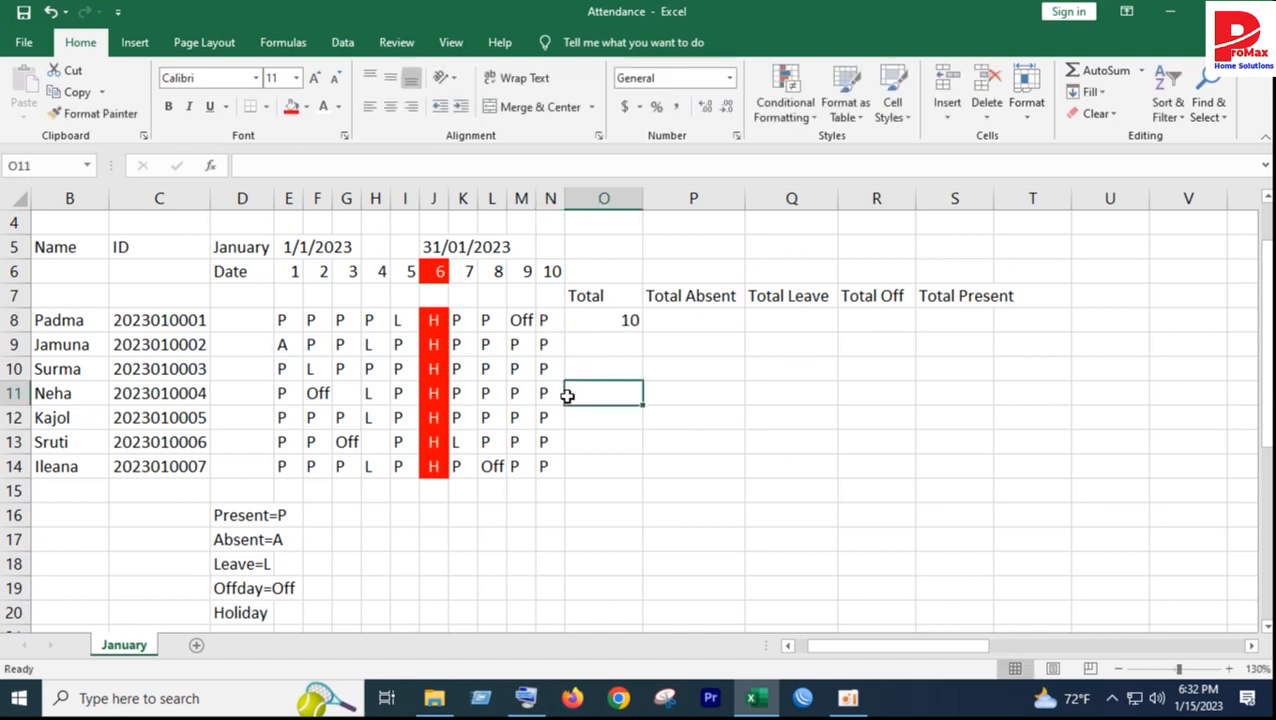
# Step: Compare the entries in E8:N8 with the Total in O8
pyautogui.click(550, 300)
pyautogui.moveTo(281, 320); pyautogui.dragTo(525, 297)
pyautogui.click(512, 367)
pyautogui.moveTo(281, 320); pyautogui.dragTo(561, 319)
pyautogui.click(615, 320)
# Step: Enter a COUNTIF formula in the Total Absent cell P8 counting "A" in E8:N8, using the On-Screen Keyboard to complete the criteria
pyautogui.click(705, 324)
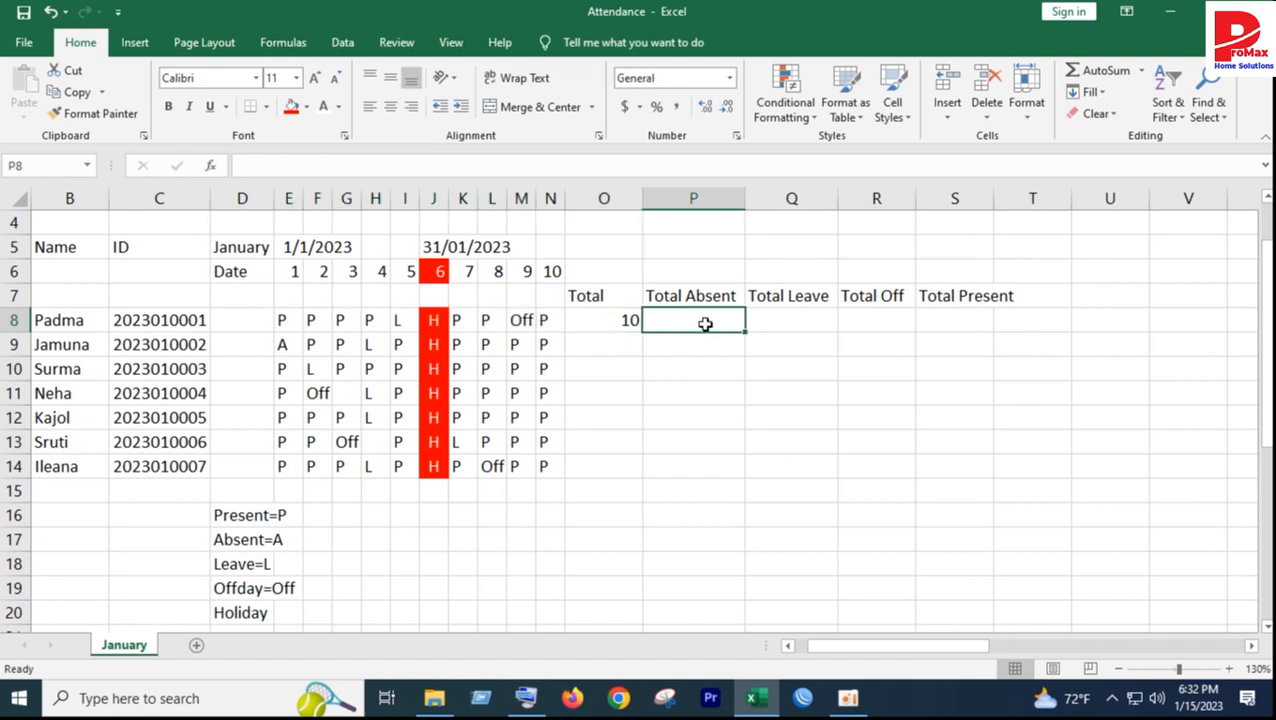
pyautogui.write('=')
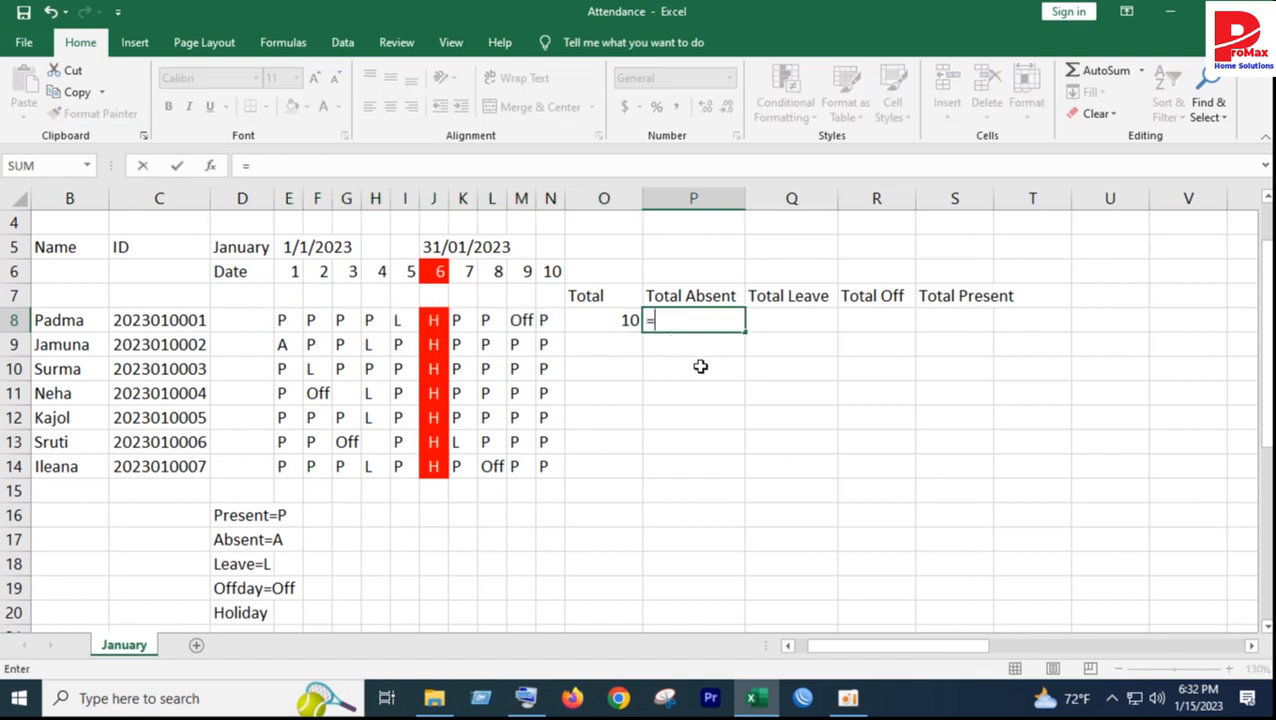
pyautogui.write('co')
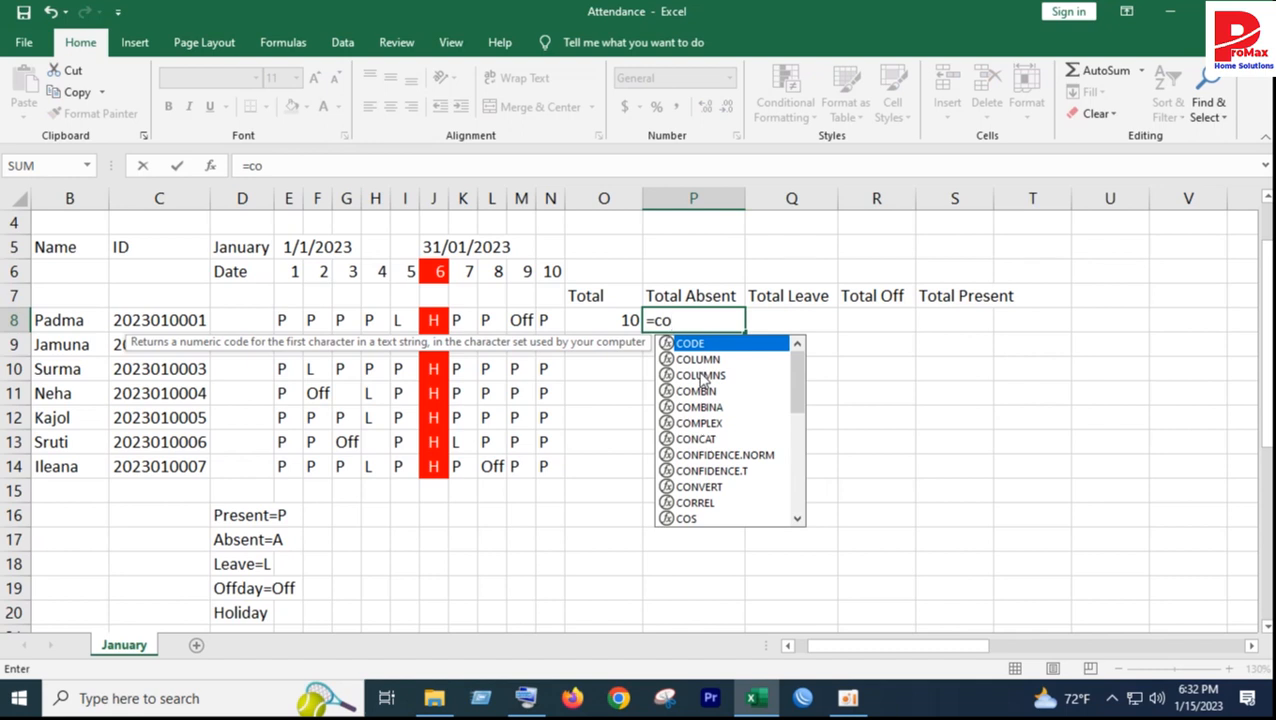
pyautogui.write('un')
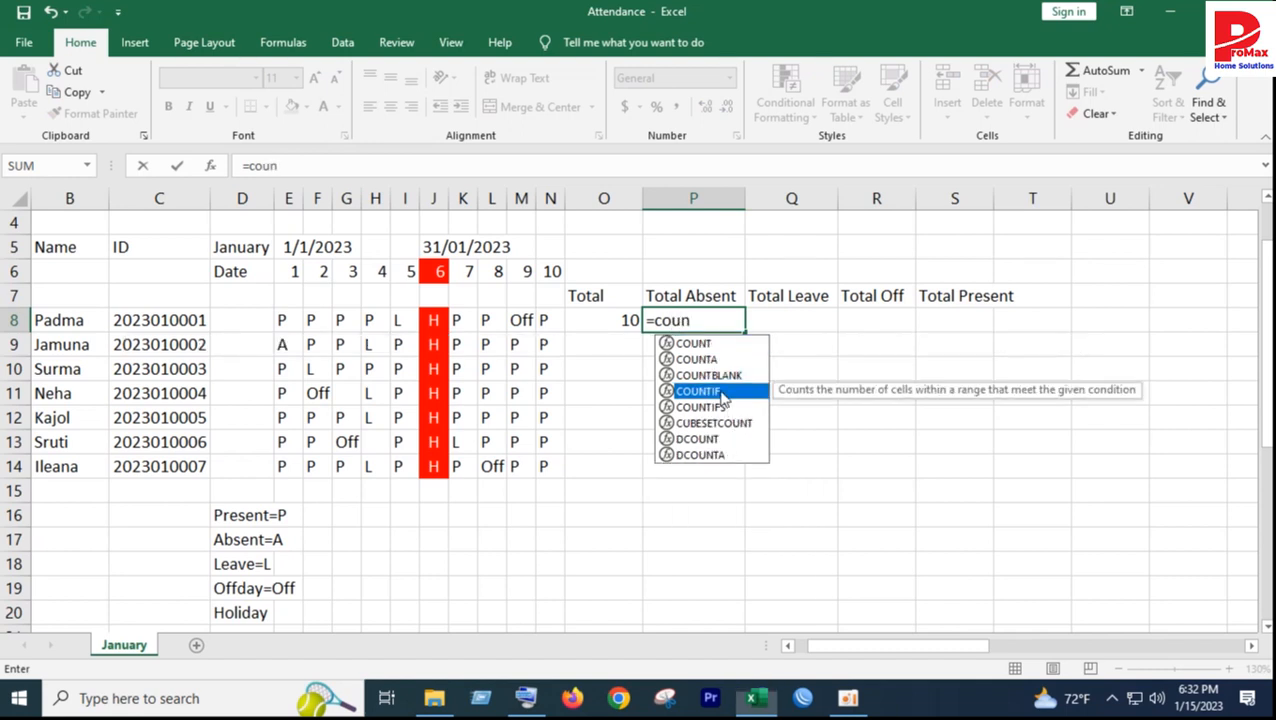
pyautogui.doubleClick(697, 391)
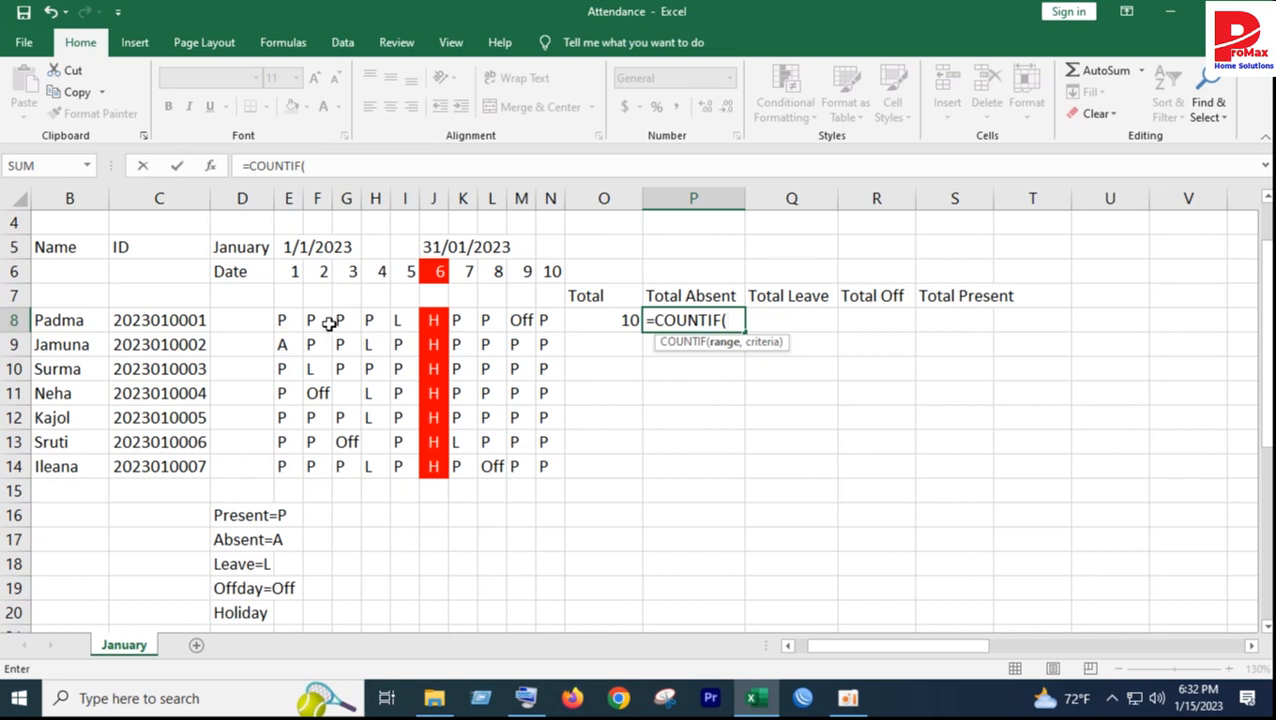
pyautogui.moveTo(283, 318); pyautogui.dragTo(541, 319)
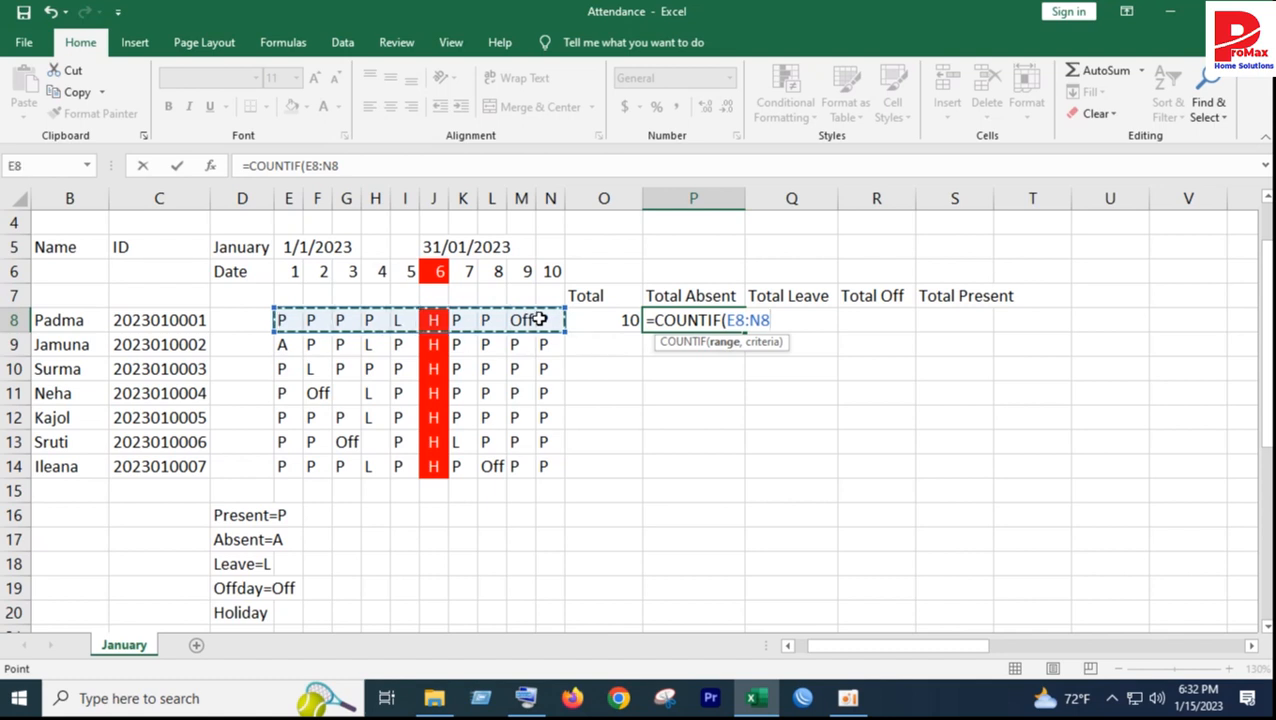
pyautogui.write(',')
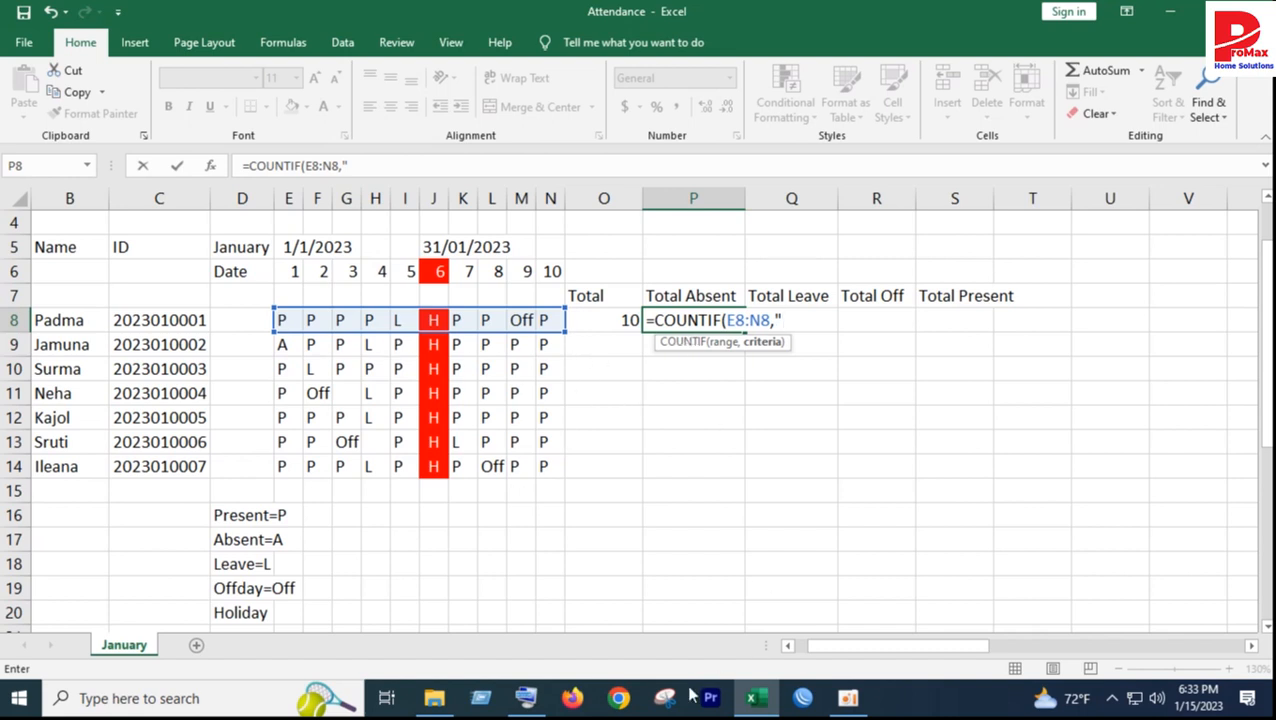
pyautogui.click(531, 698)
pyautogui.click(640, 617)
pyautogui.click(662, 589)
pyautogui.write('"')
pyautogui.press('Return')
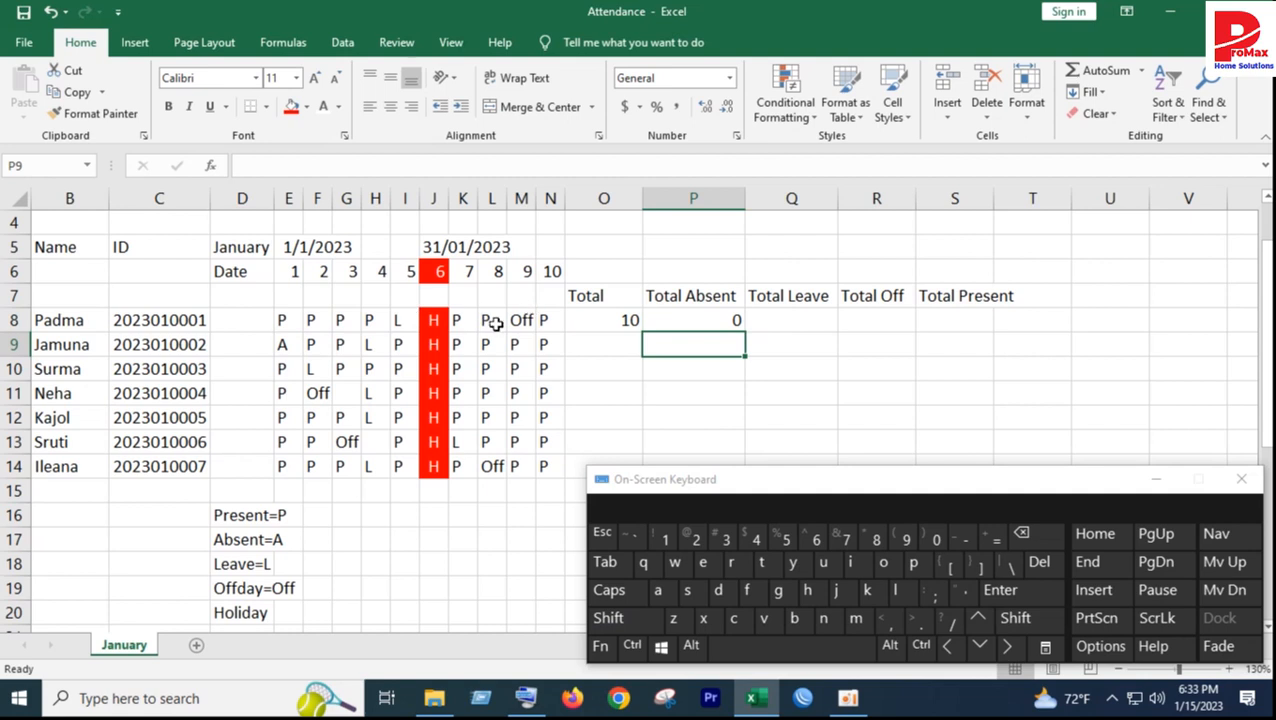
# Step: Change the day 2 entry in F8 to A to test the absent count
pyautogui.click(313, 320)
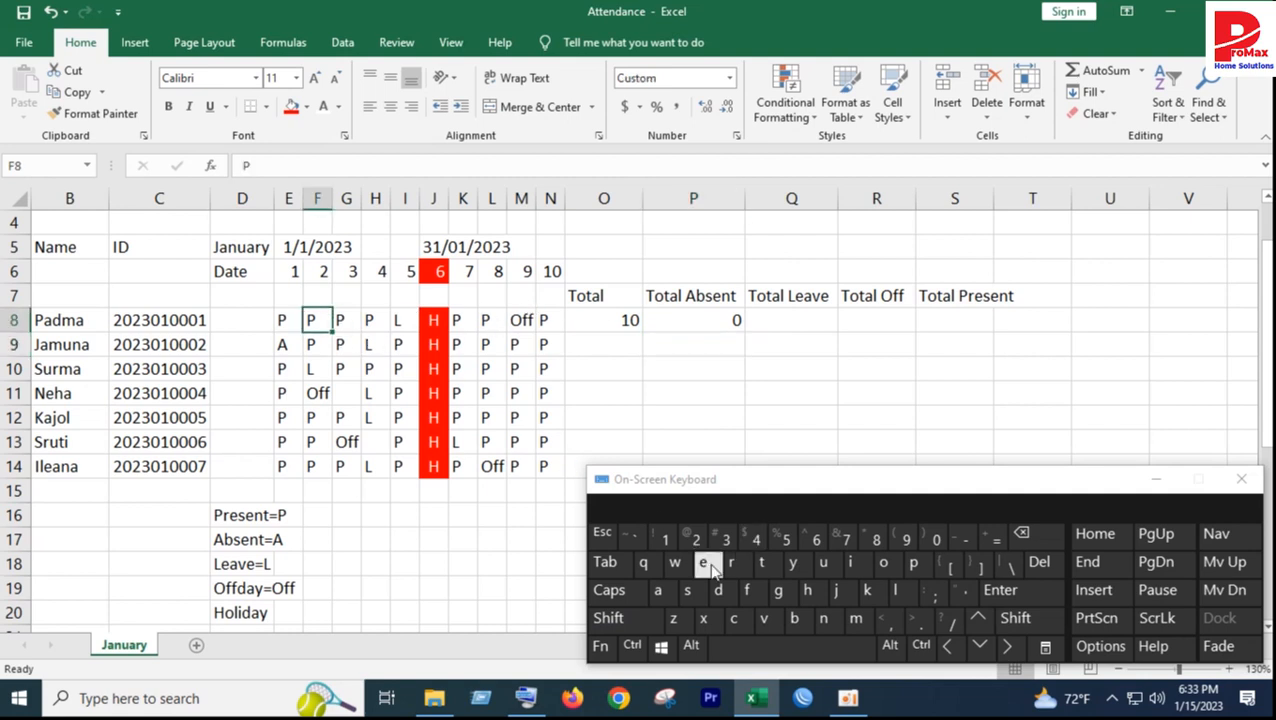
pyautogui.keyDown('shift'); pyautogui.click(660, 592); pyautogui.keyUp('shift')
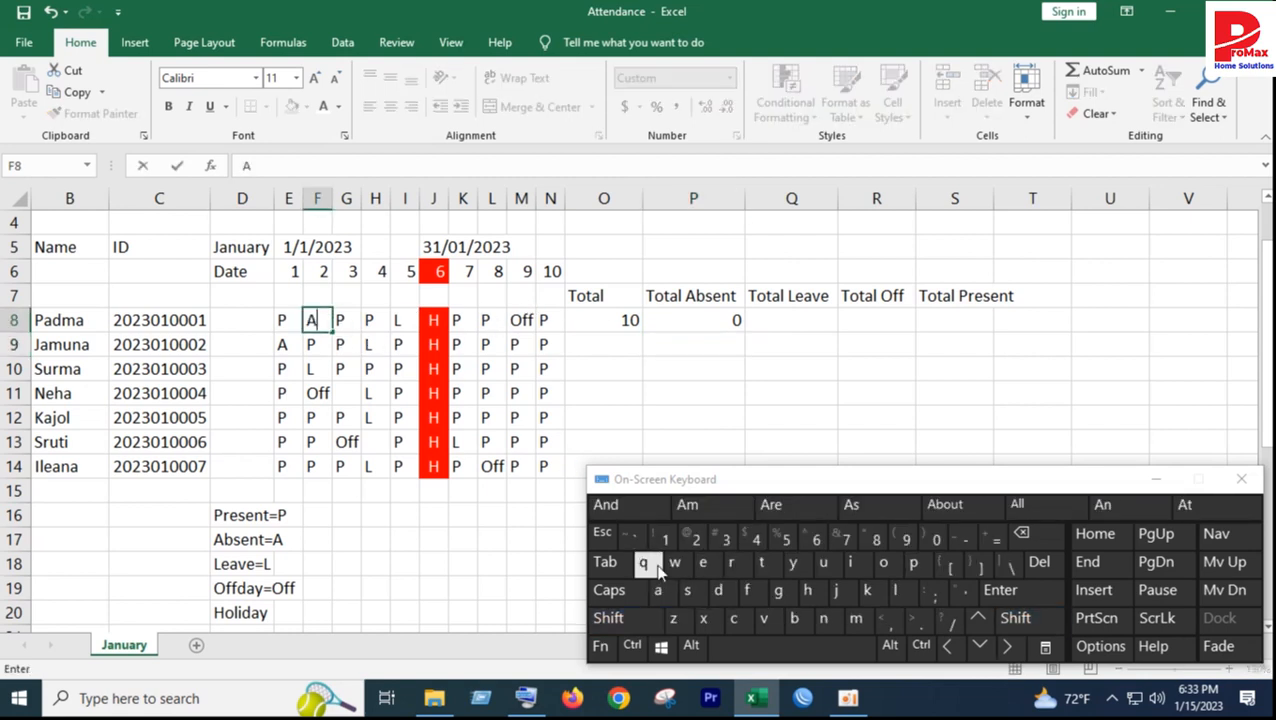
pyautogui.press('Return')
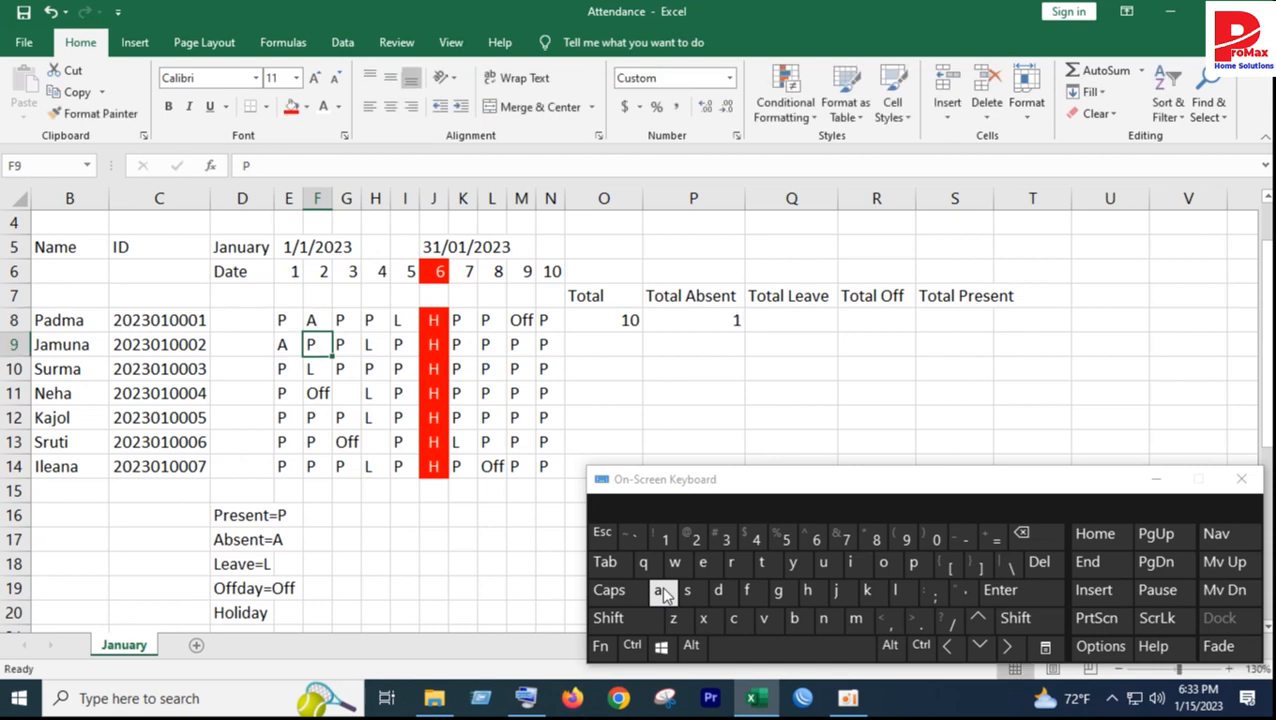
# Step: Minimize the On-Screen Keyboard and copy the Total Absent formula from P8 into the Total Leave cell Q8, pasting only the formula
pyautogui.click(1156, 479)
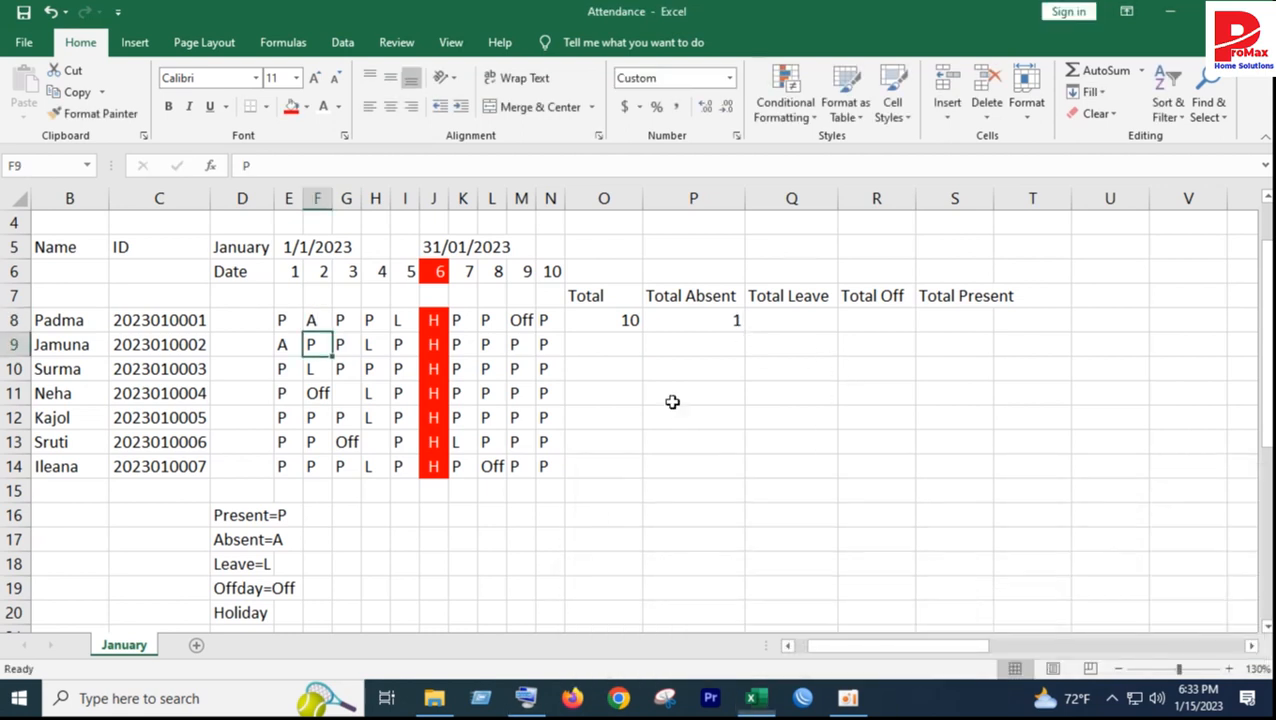
pyautogui.click(786, 322)
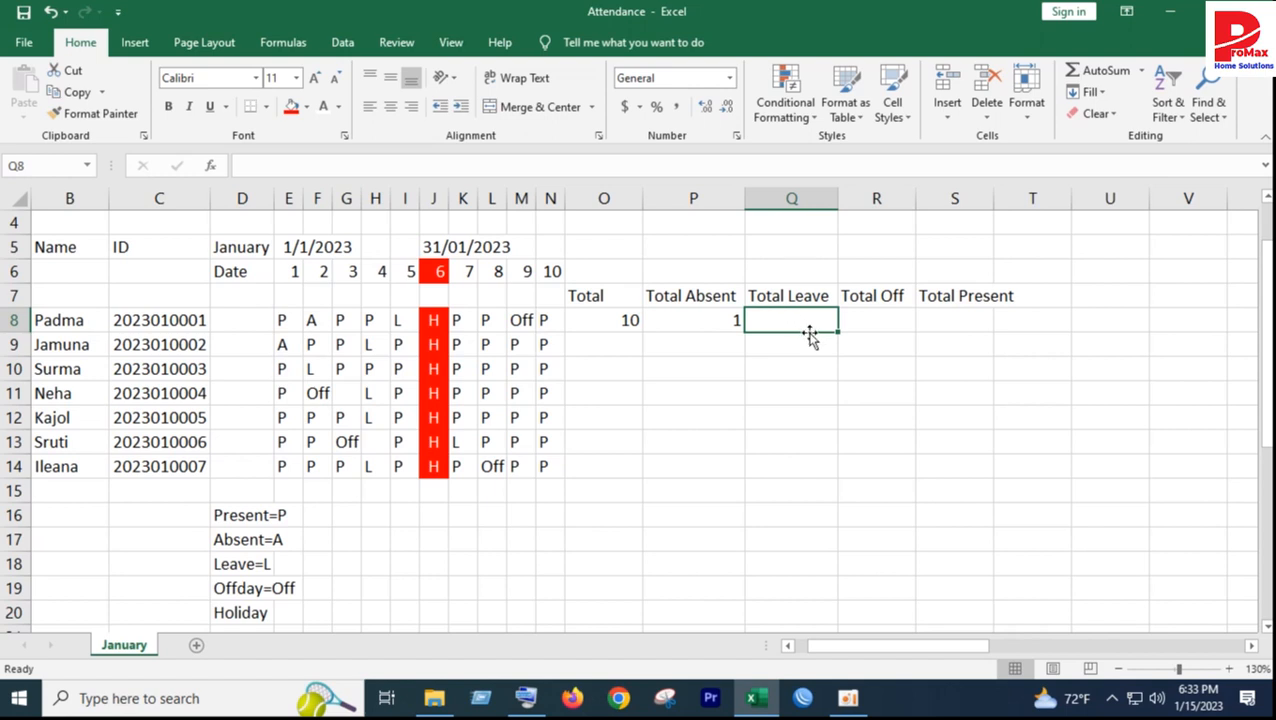
pyautogui.click(734, 320)
pyautogui.rightClick(713, 318)
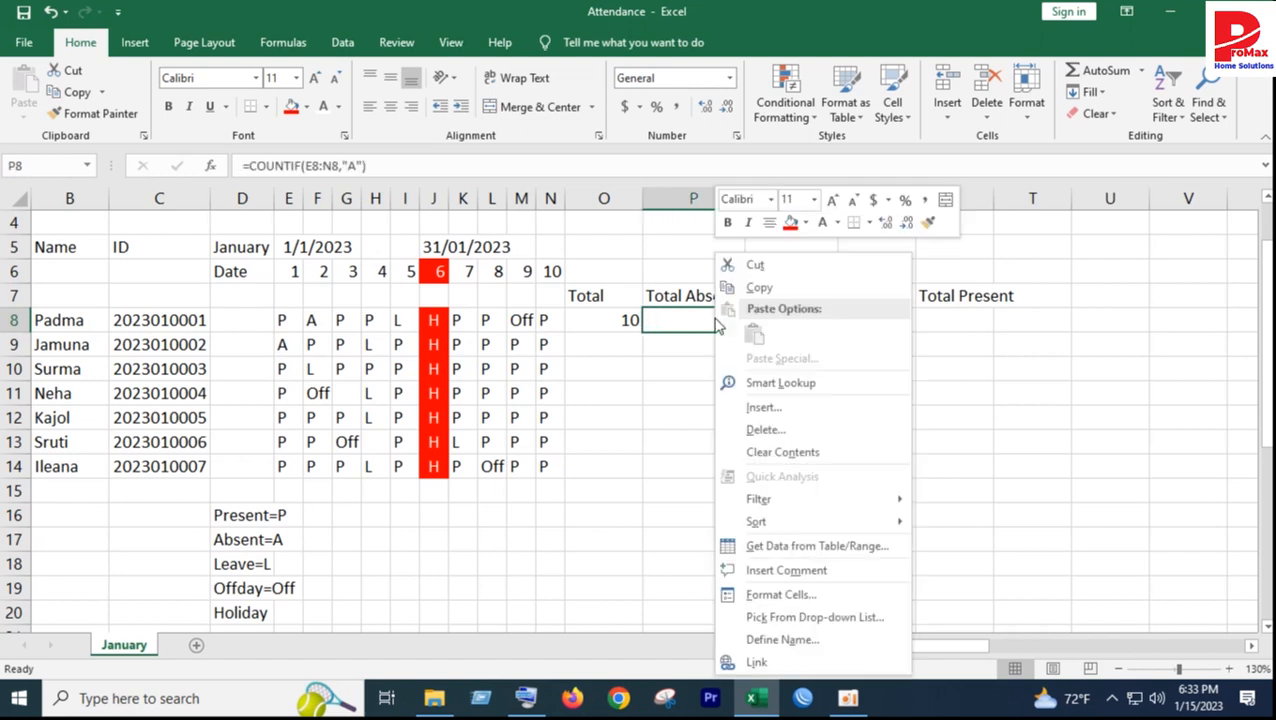
pyautogui.click(760, 287)
pyautogui.click(784, 323)
pyautogui.rightClick(784, 323)
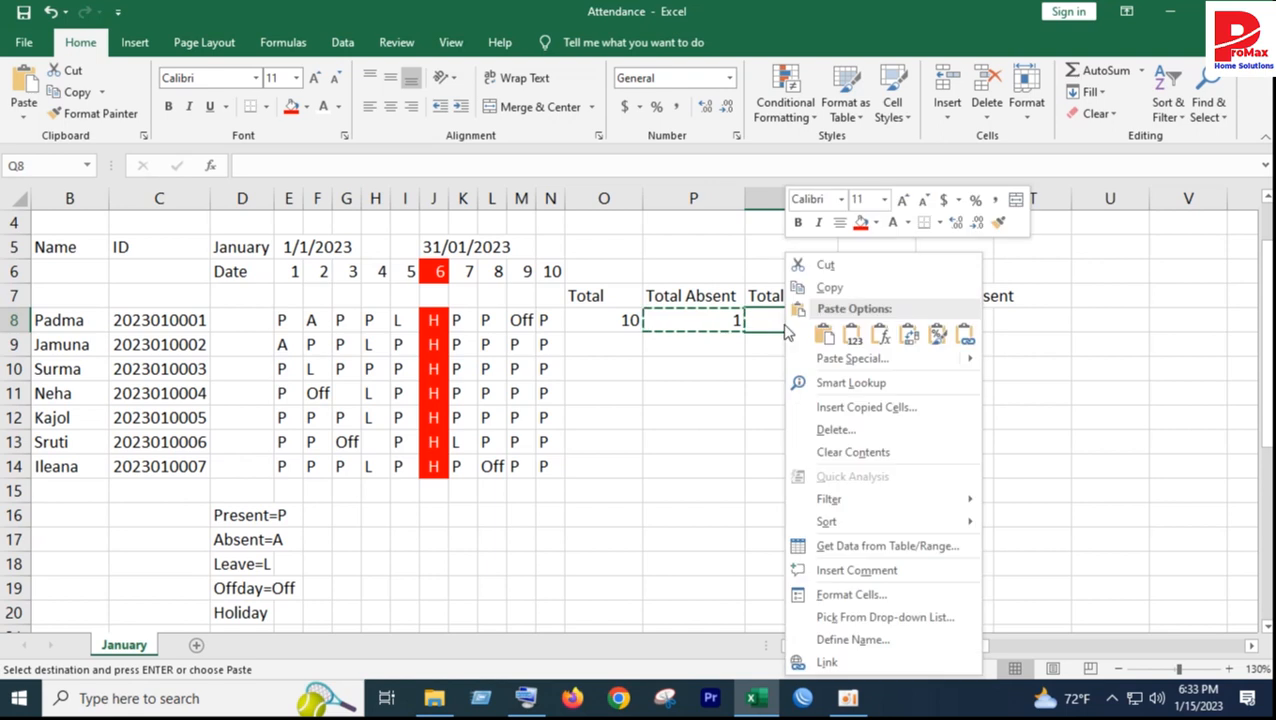
pyautogui.click(880, 338)
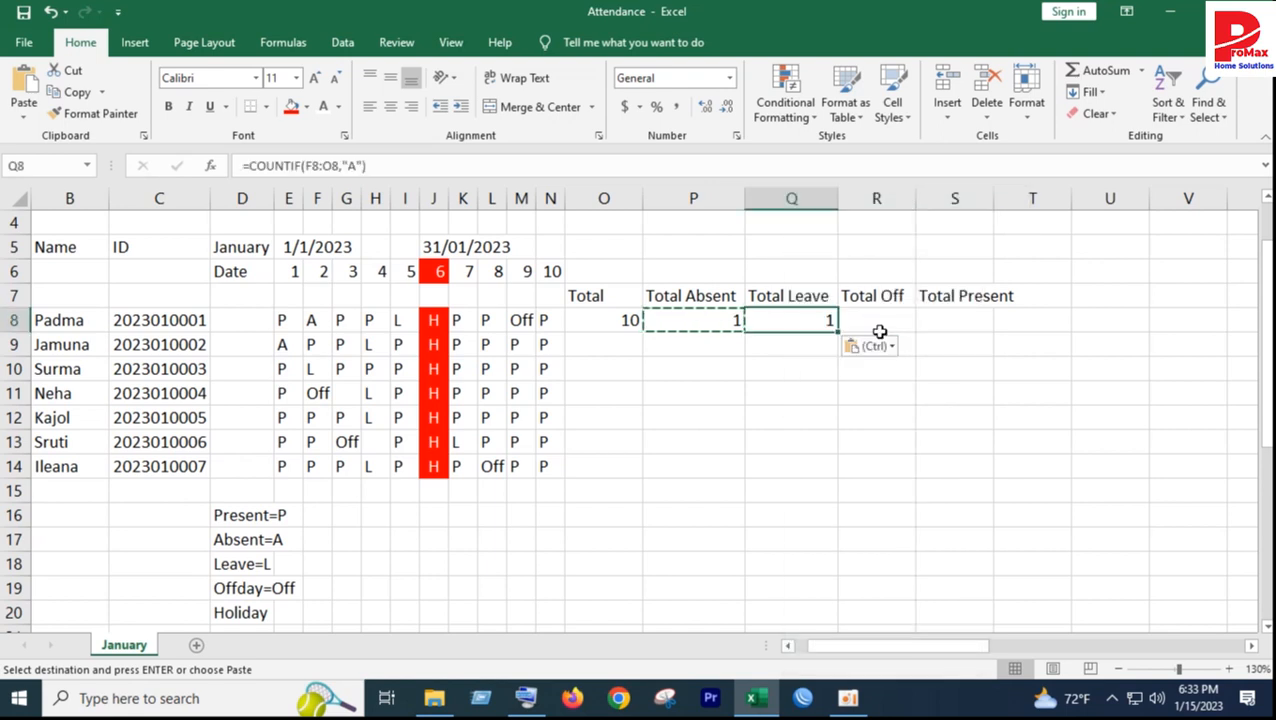
# Step: Correct the Total Leave formula in Q8 to count "L" in the range E8:N8
pyautogui.doubleClick(825, 322)
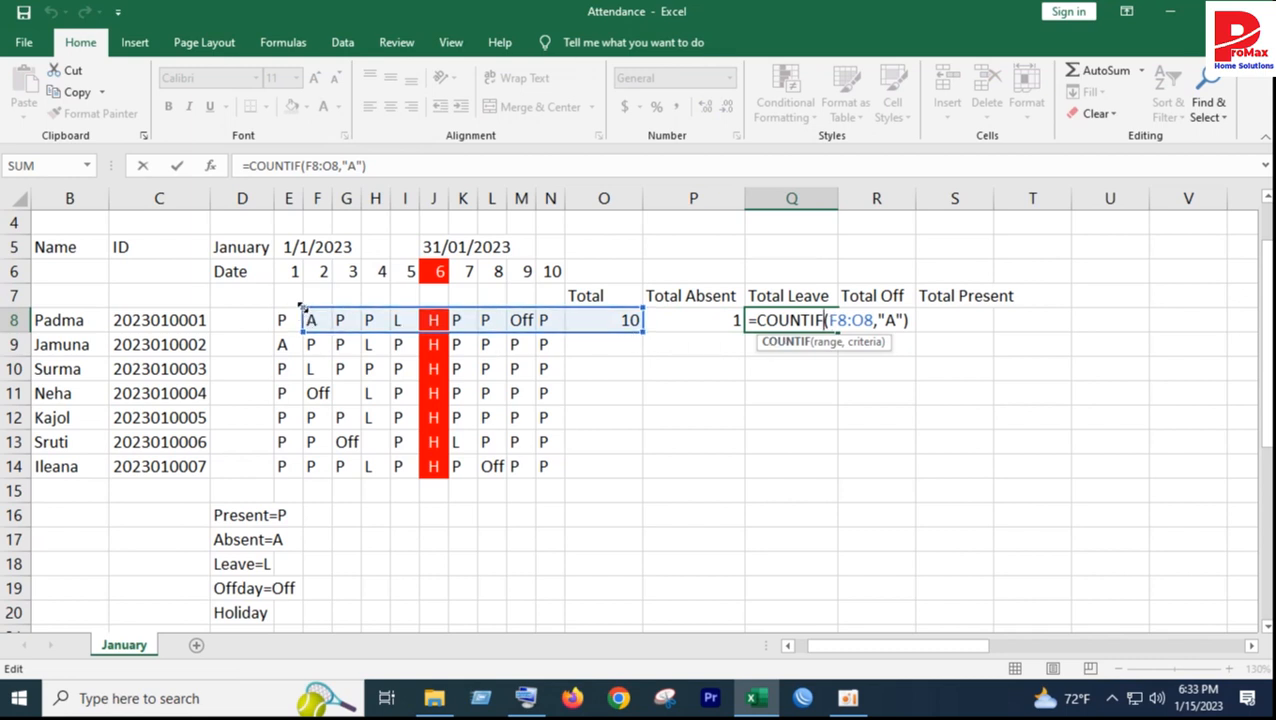
pyautogui.moveTo(276, 316); pyautogui.dragTo(566, 310)
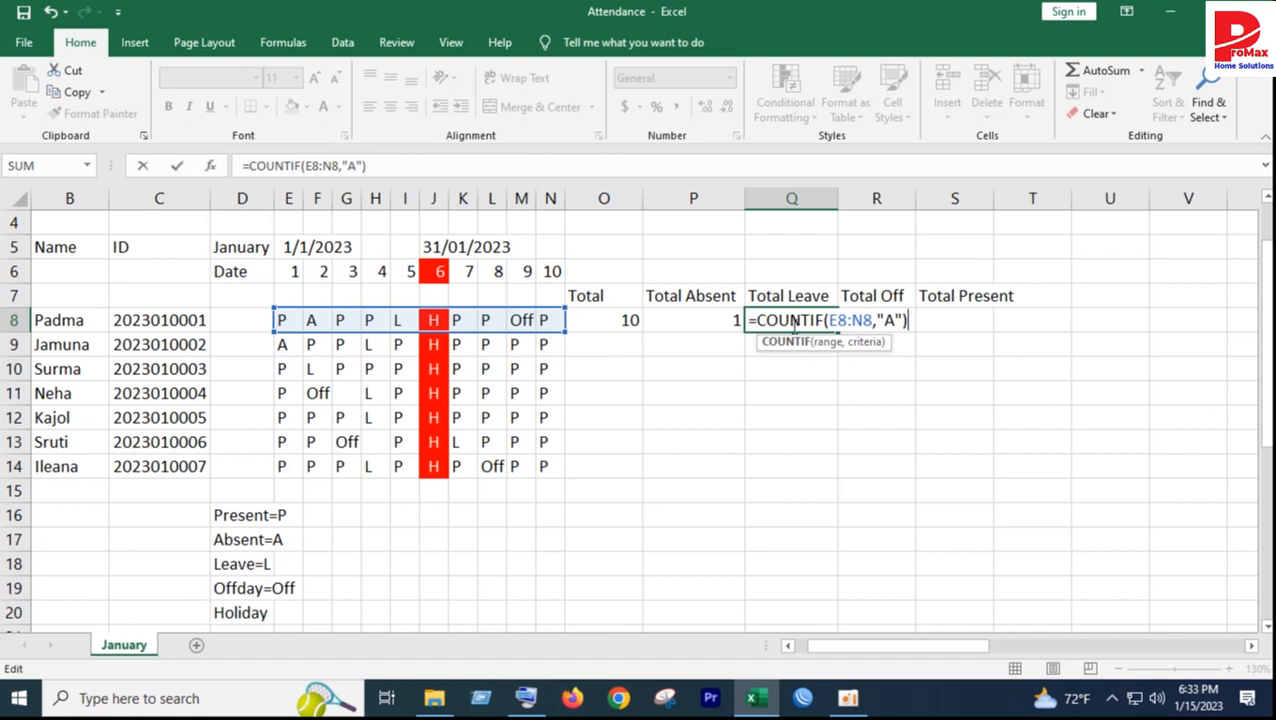
pyautogui.click(887, 320)
pyautogui.press('BackSpace')
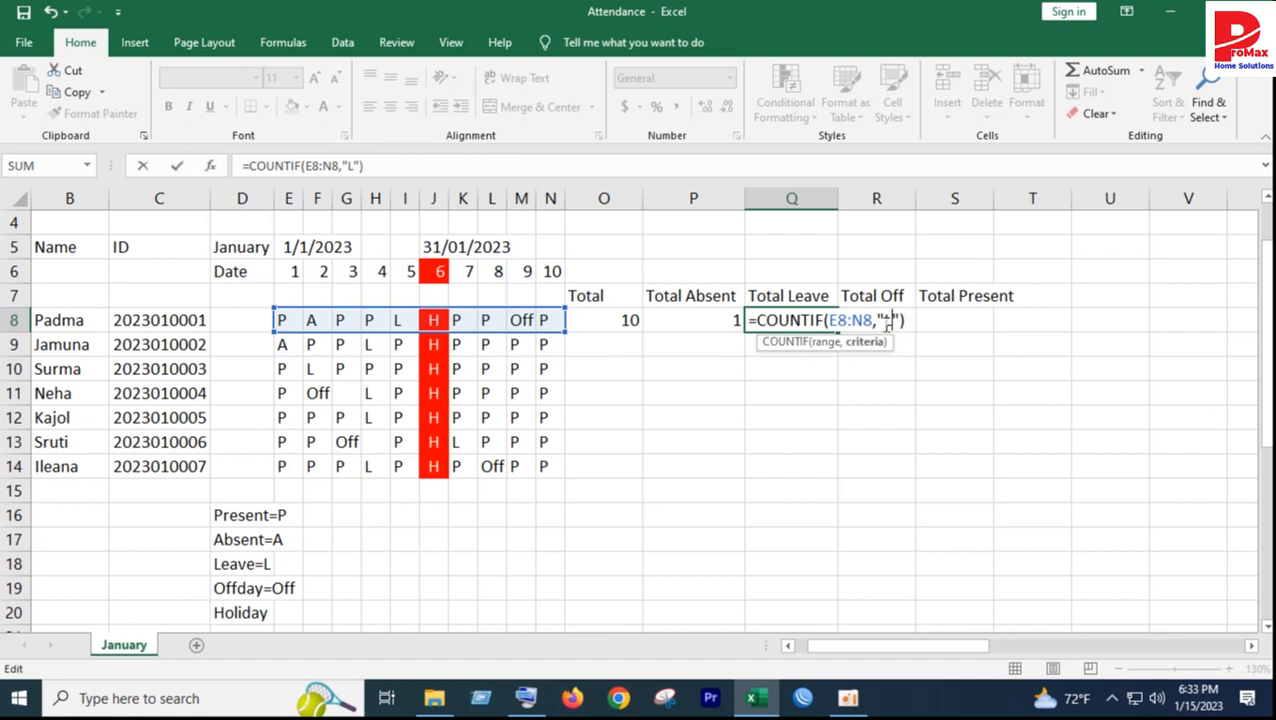
pyautogui.write('L')
pyautogui.press('Return')
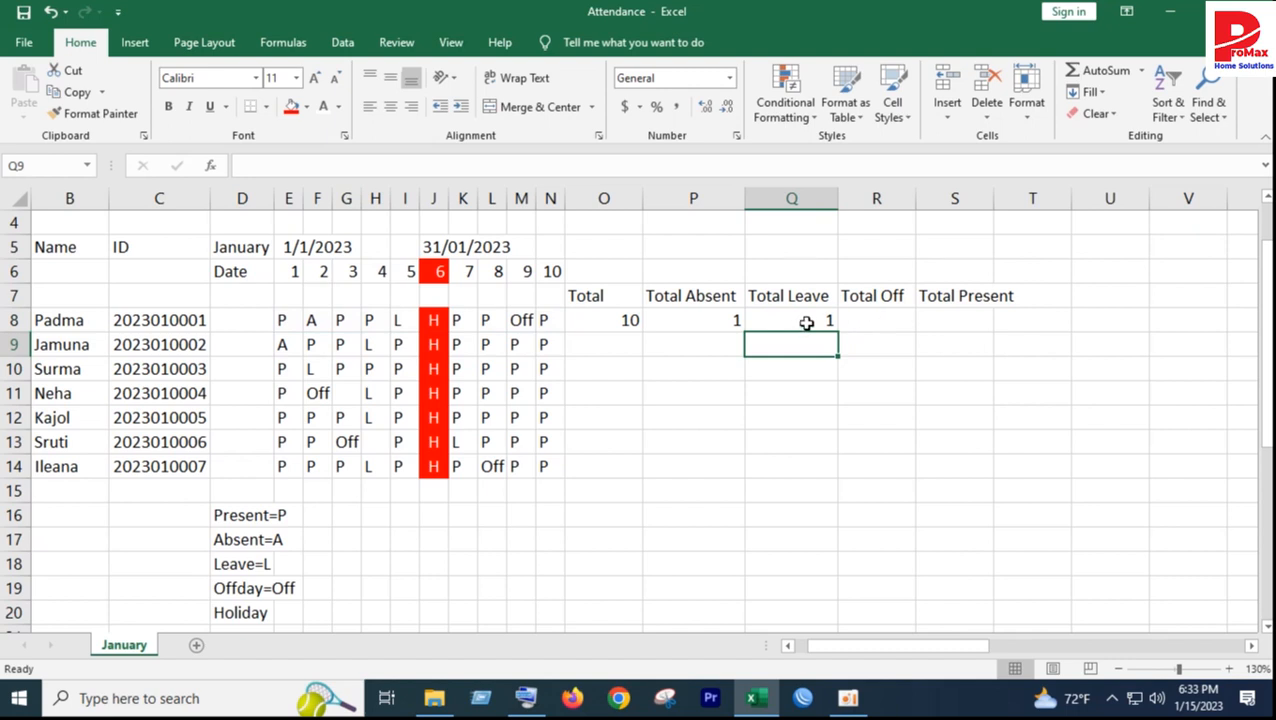
# Step: Copy the Total Leave formula from Q8 into the Total Off cell R8, pasting only the formula
pyautogui.click(865, 318)
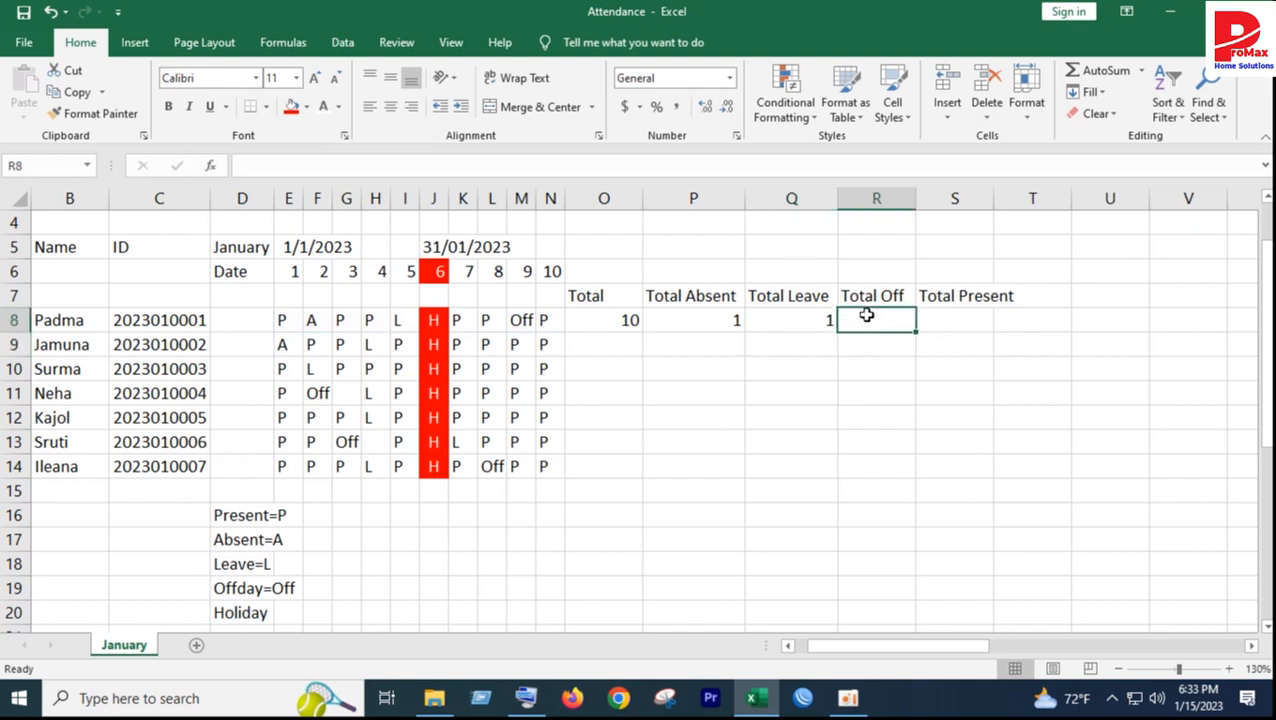
pyautogui.rightClick(871, 321)
pyautogui.click(806, 321)
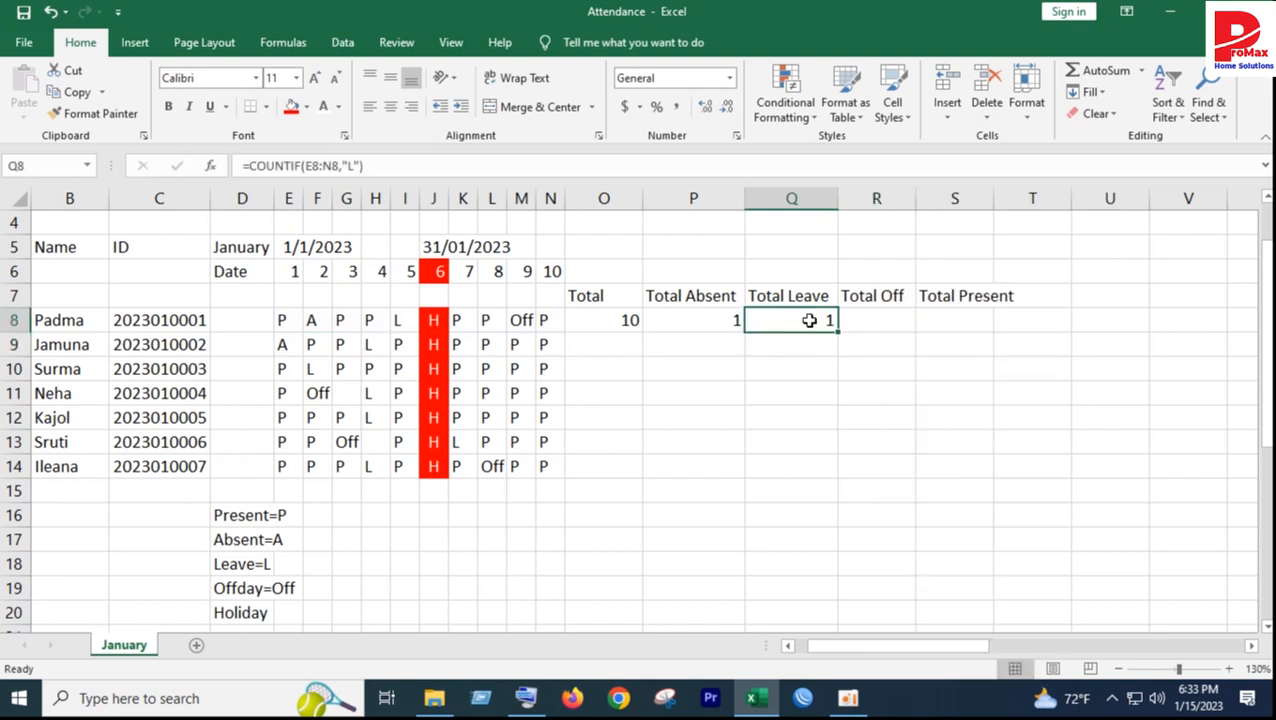
pyautogui.hotkey('ctrl', 'c')
pyautogui.rightClick(863, 322)
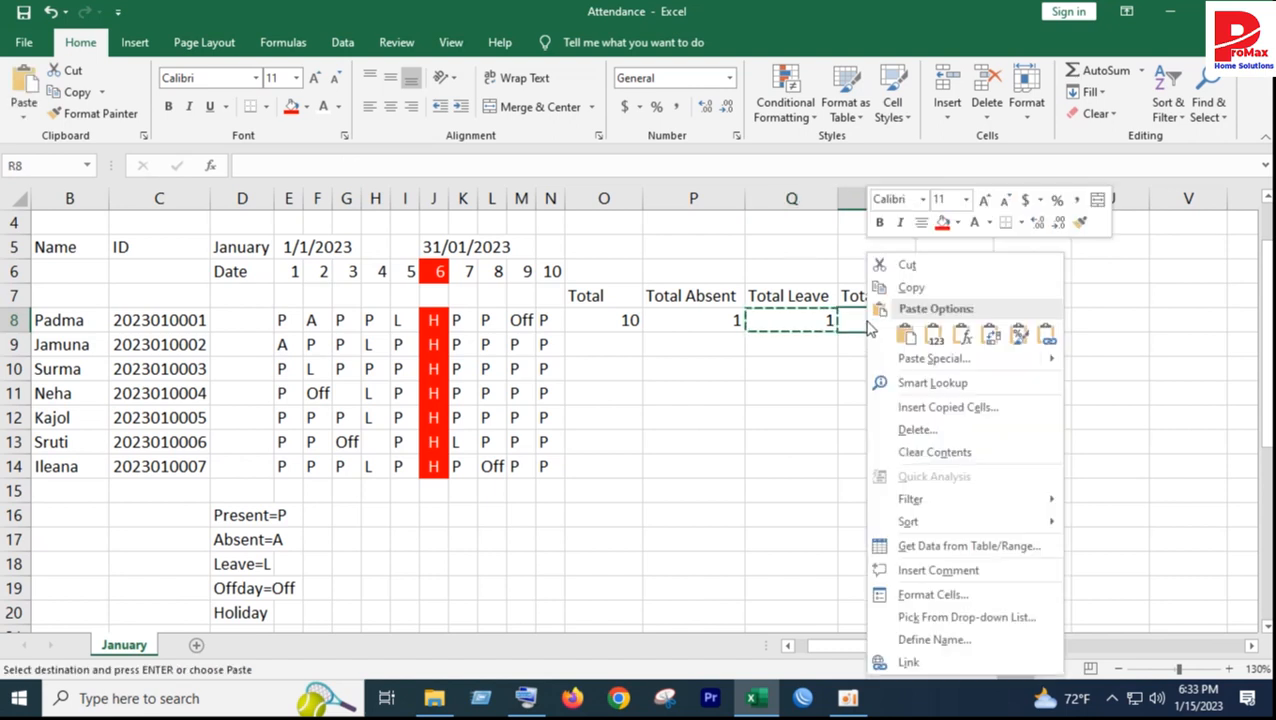
pyautogui.click(963, 340)
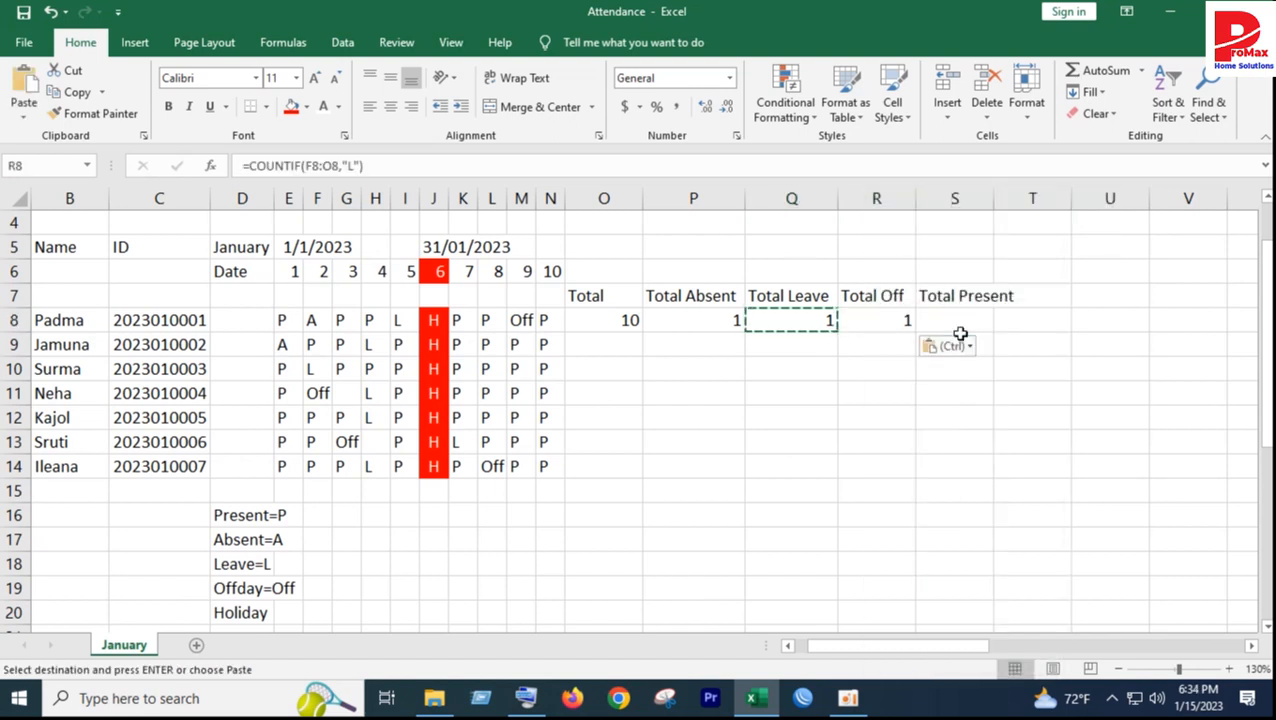
# Step: Correct the Total Off formula in R8 to count "Off" in the range E8:N8
pyautogui.doubleClick(880, 321)
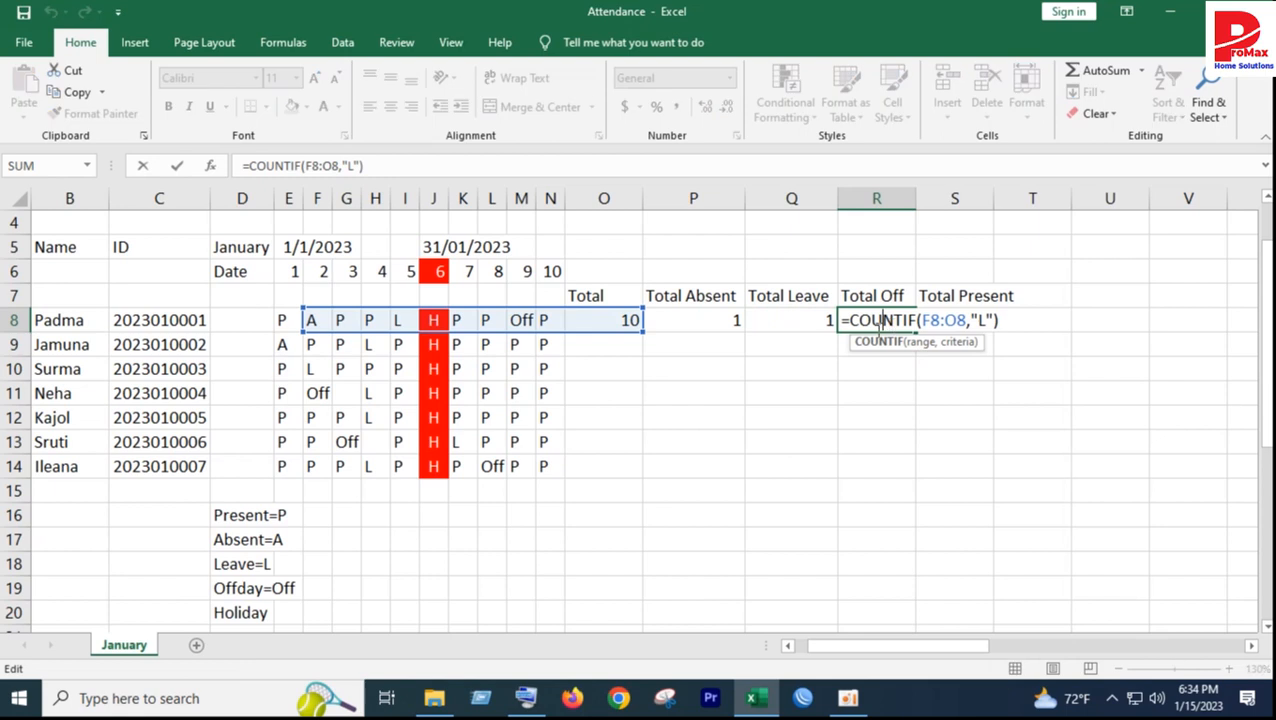
pyautogui.click(525, 303)
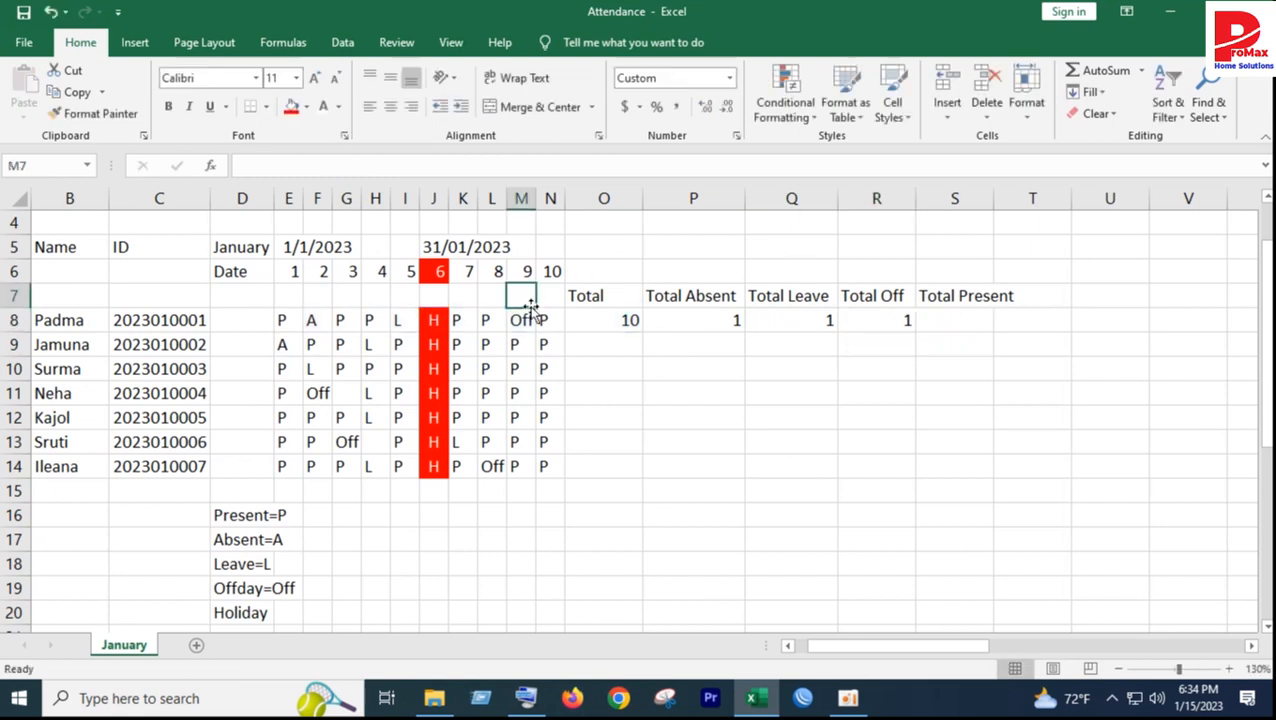
pyautogui.click(883, 323)
pyautogui.doubleClick(884, 323)
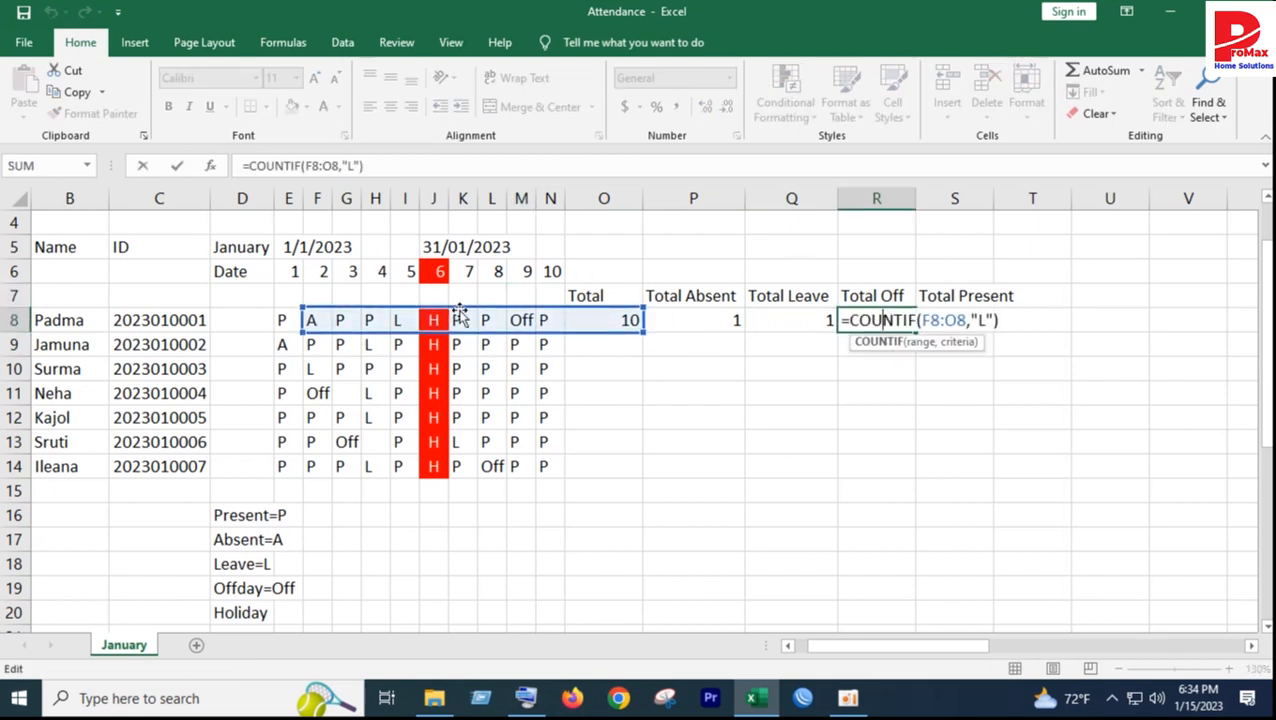
pyautogui.moveTo(455, 319); pyautogui.dragTo(435, 319)
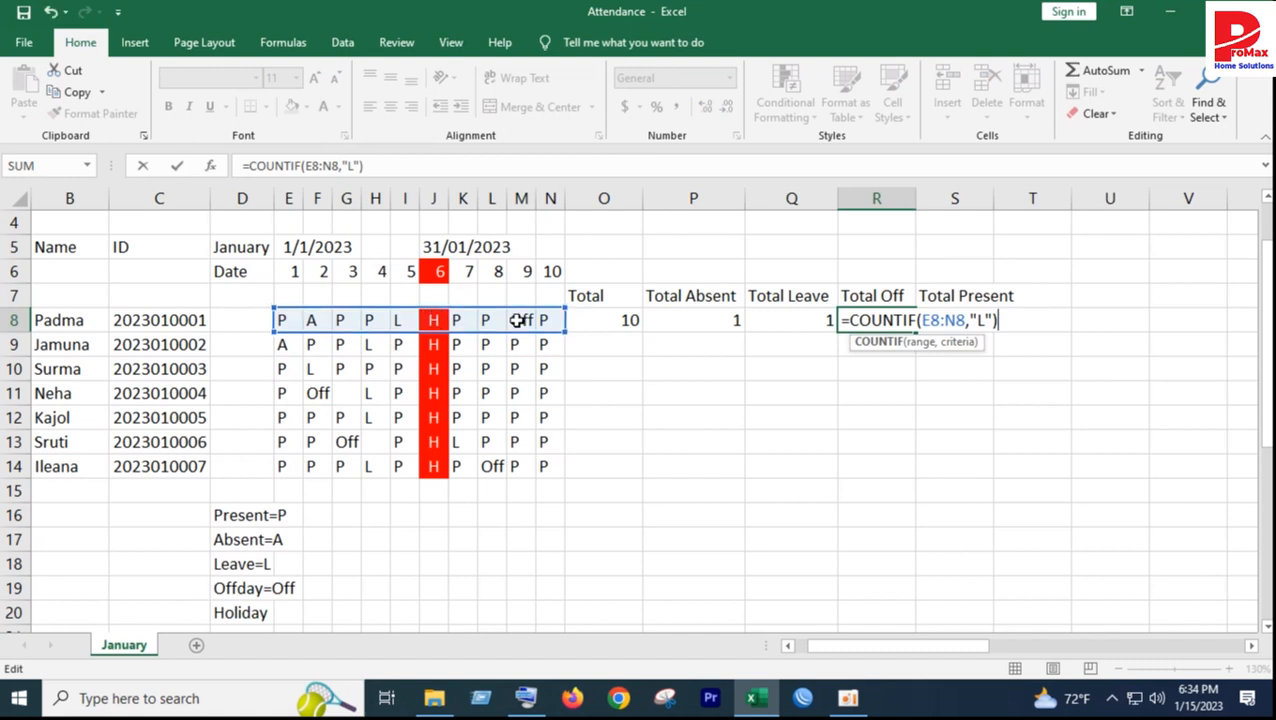
pyautogui.doubleClick(980, 320)
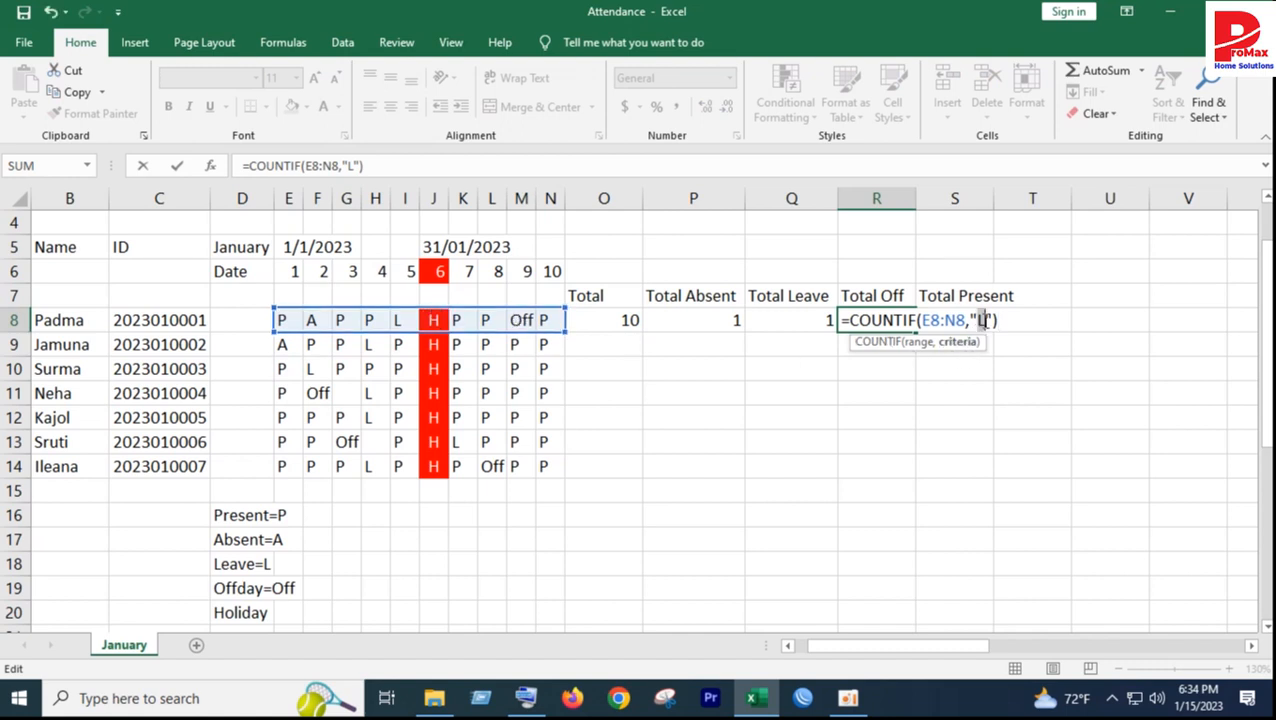
pyautogui.write('Off')
pyautogui.press('Return')
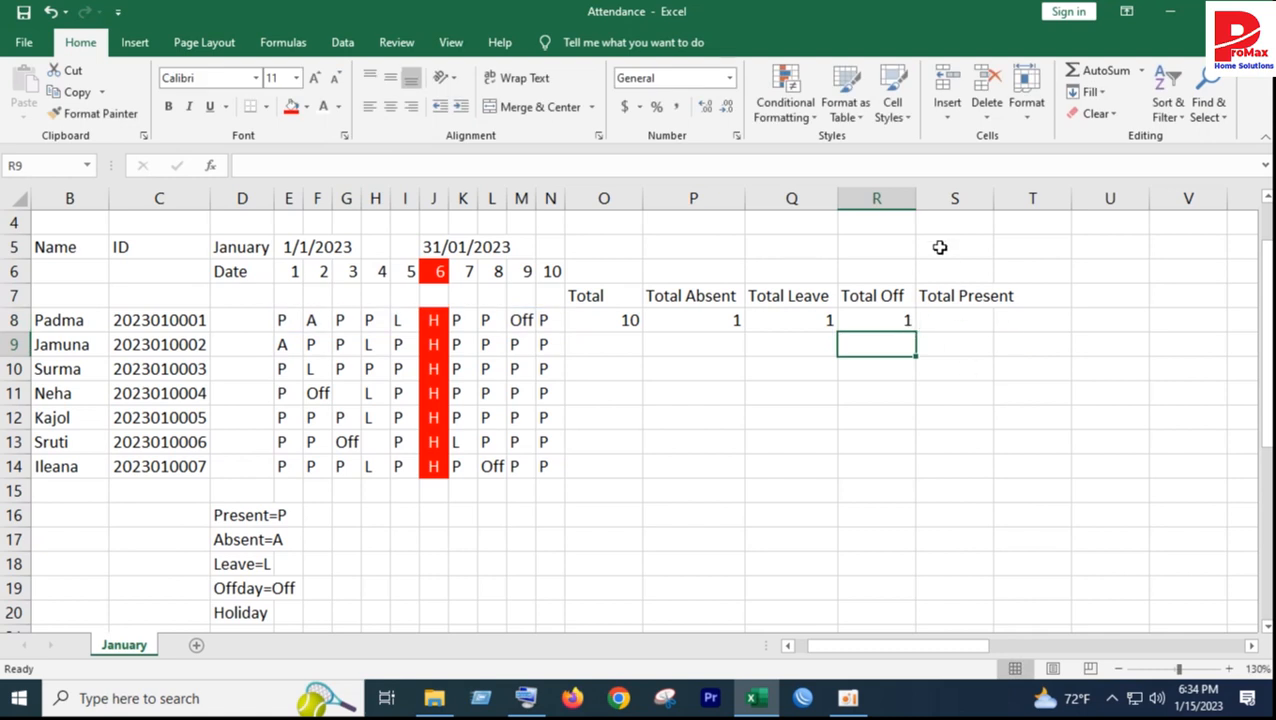
# Step: Widen column S slightly and copy the Total Off formula from R8 into the Total Present cell S8
pyautogui.moveTo(993, 198); pyautogui.dragTo(1005, 200)
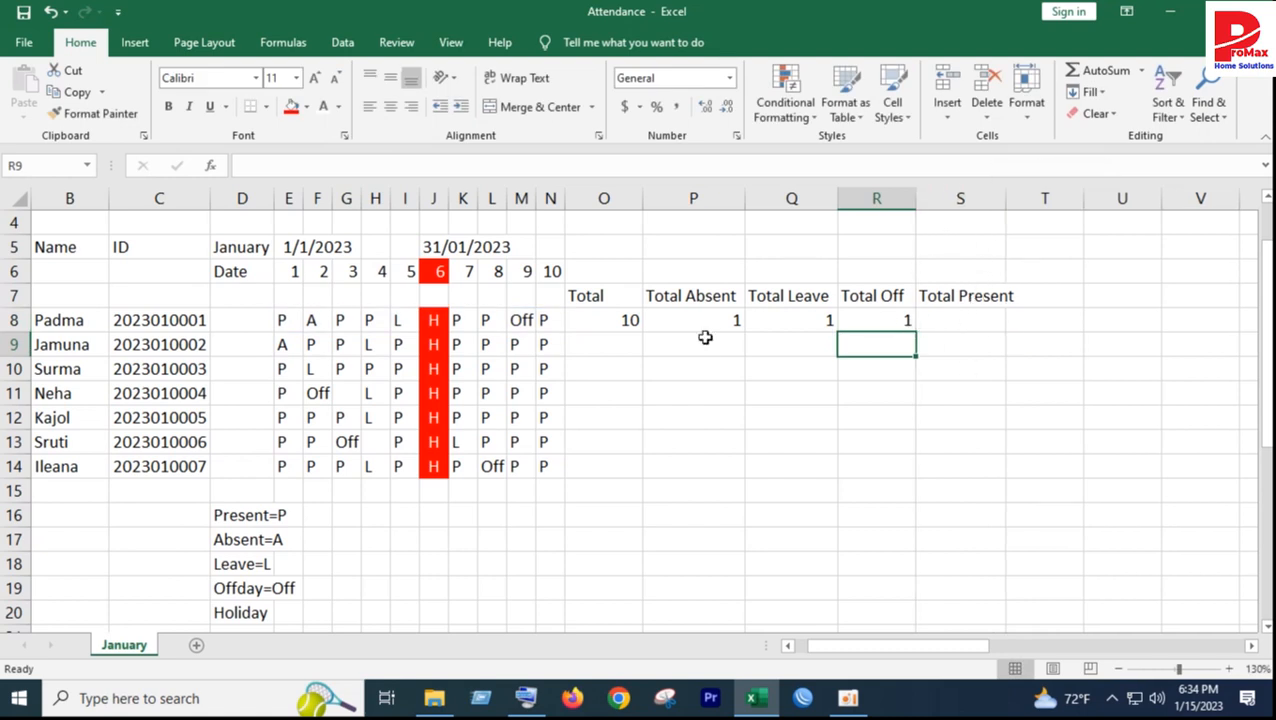
pyautogui.click(931, 319)
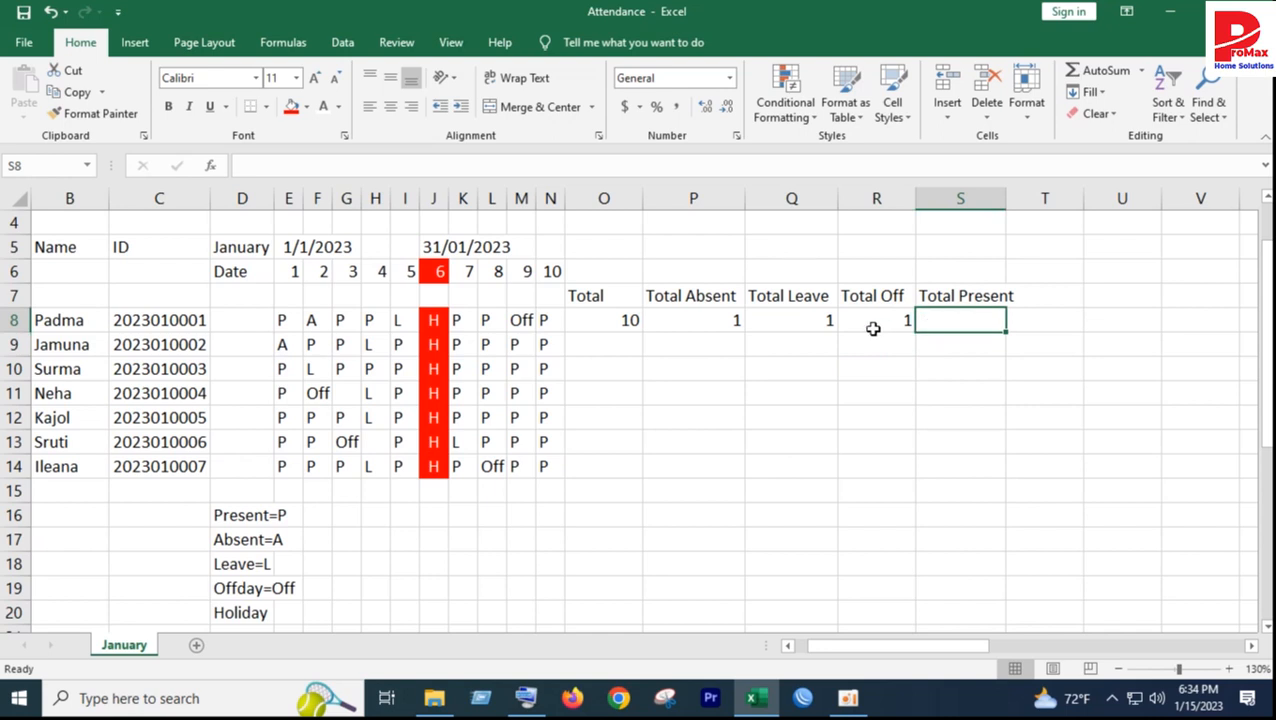
pyautogui.click(874, 326)
pyautogui.hotkey('ctrl', 'c')
pyautogui.click(955, 320)
pyautogui.rightClick(955, 322)
pyautogui.click(1040, 332)
# Step: Correct the Total Present formula in S8 to count "P" in the range E8:N8
pyautogui.doubleClick(946, 320)
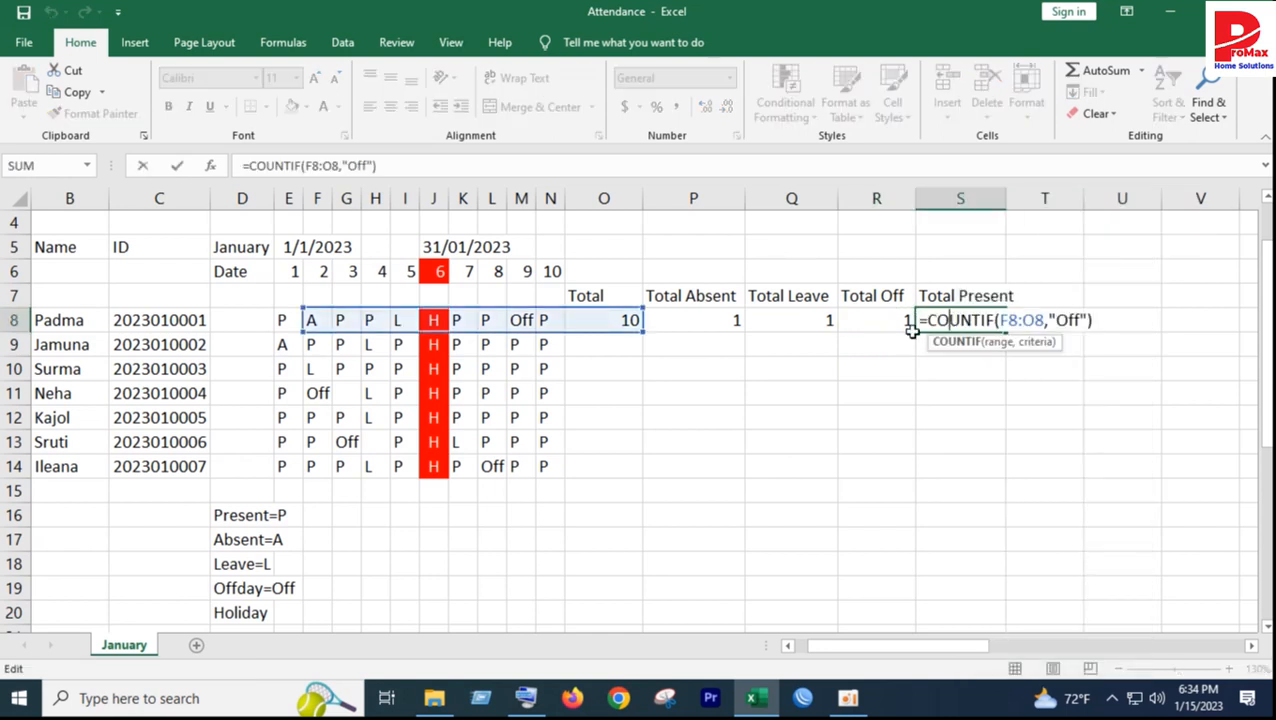
pyautogui.moveTo(537, 306); pyautogui.dragTo(509, 312)
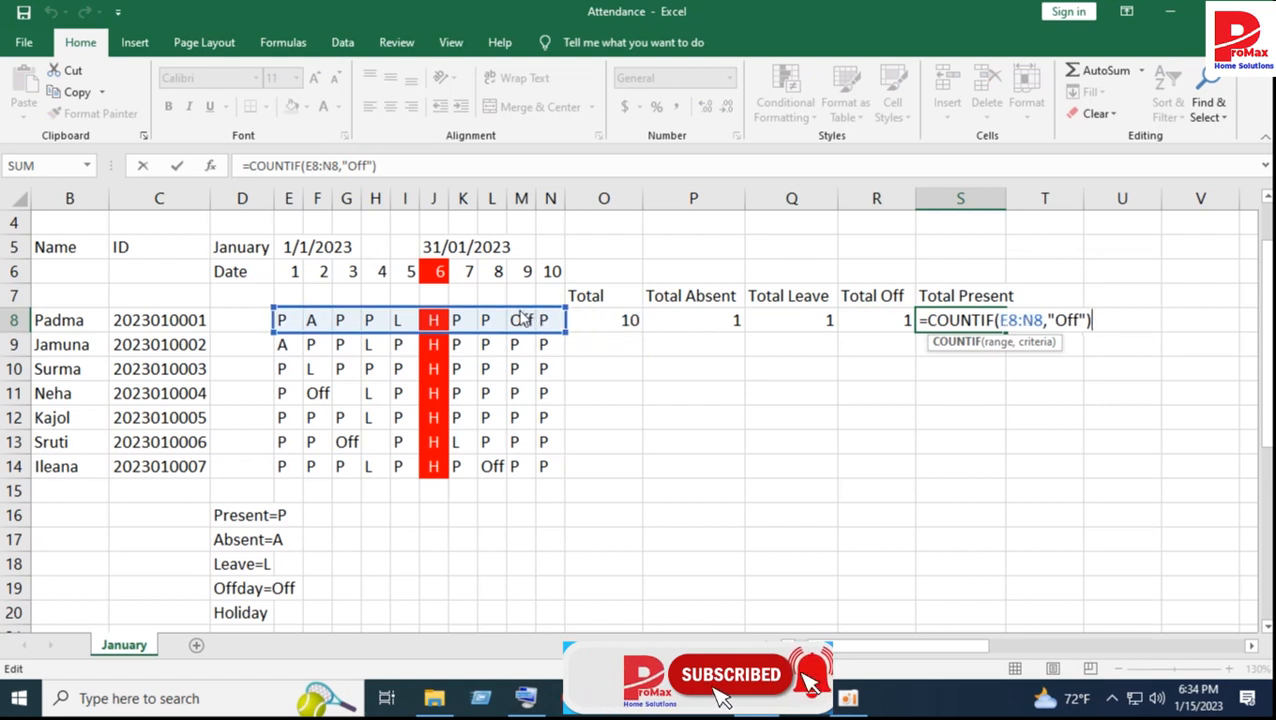
pyautogui.doubleClick(1062, 320)
pyautogui.write('P')
pyautogui.press('Return')
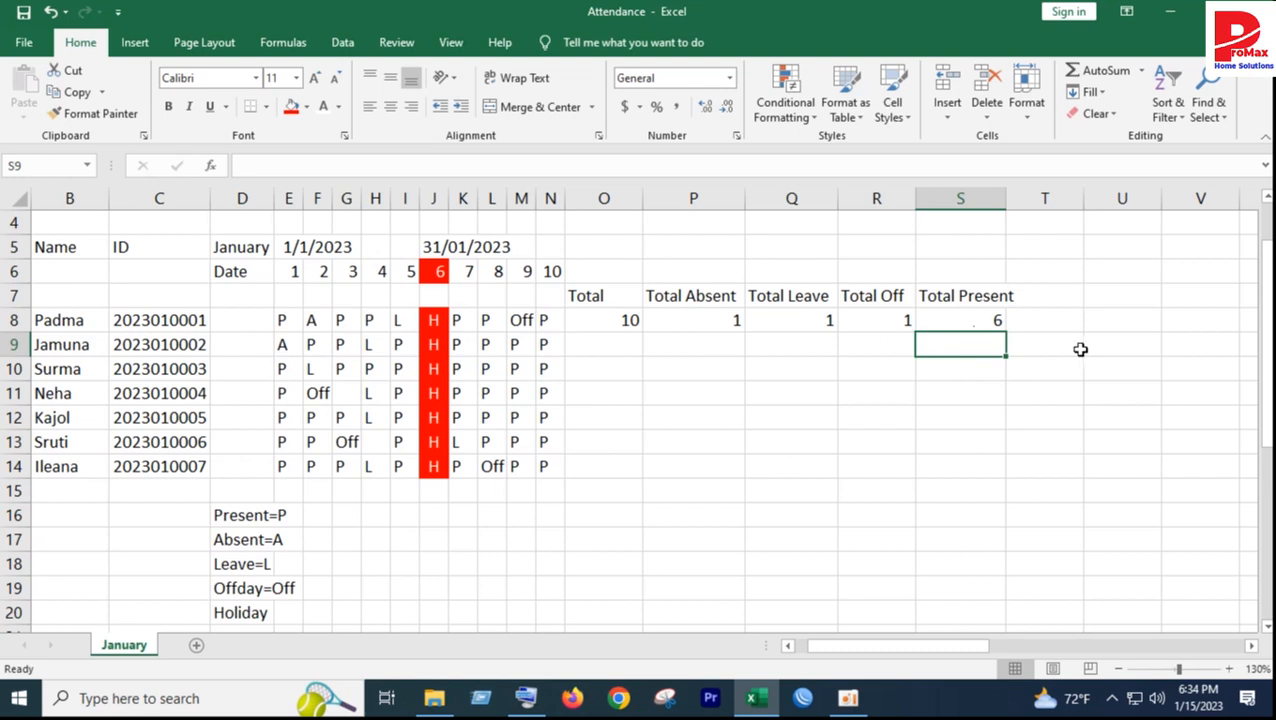
# Step: Extend the Total Present formula in S8 with +COUNTIF(E8:N8,"H") so holidays are also counted, accepting the closing-bracket correction
pyautogui.click(974, 319)
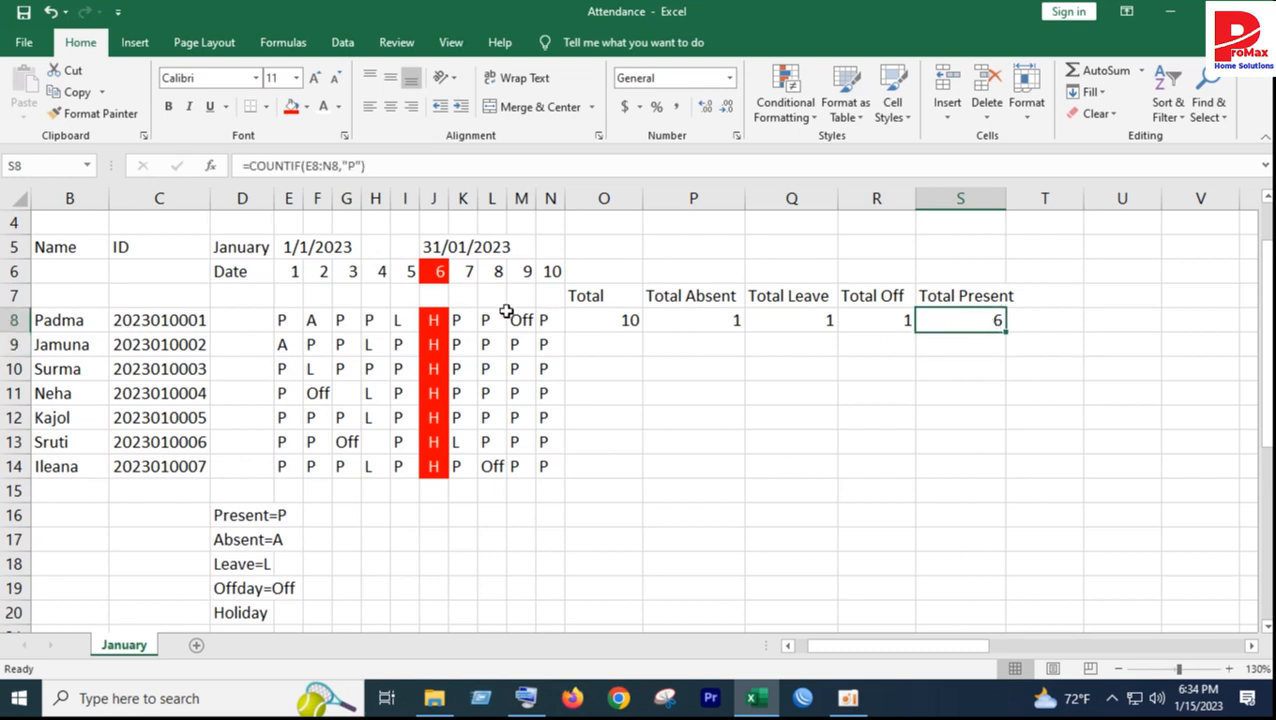
pyautogui.moveTo(439, 268); pyautogui.dragTo(440, 467)
pyautogui.click(966, 320)
pyautogui.doubleClick(963, 316)
pyautogui.click(1078, 320)
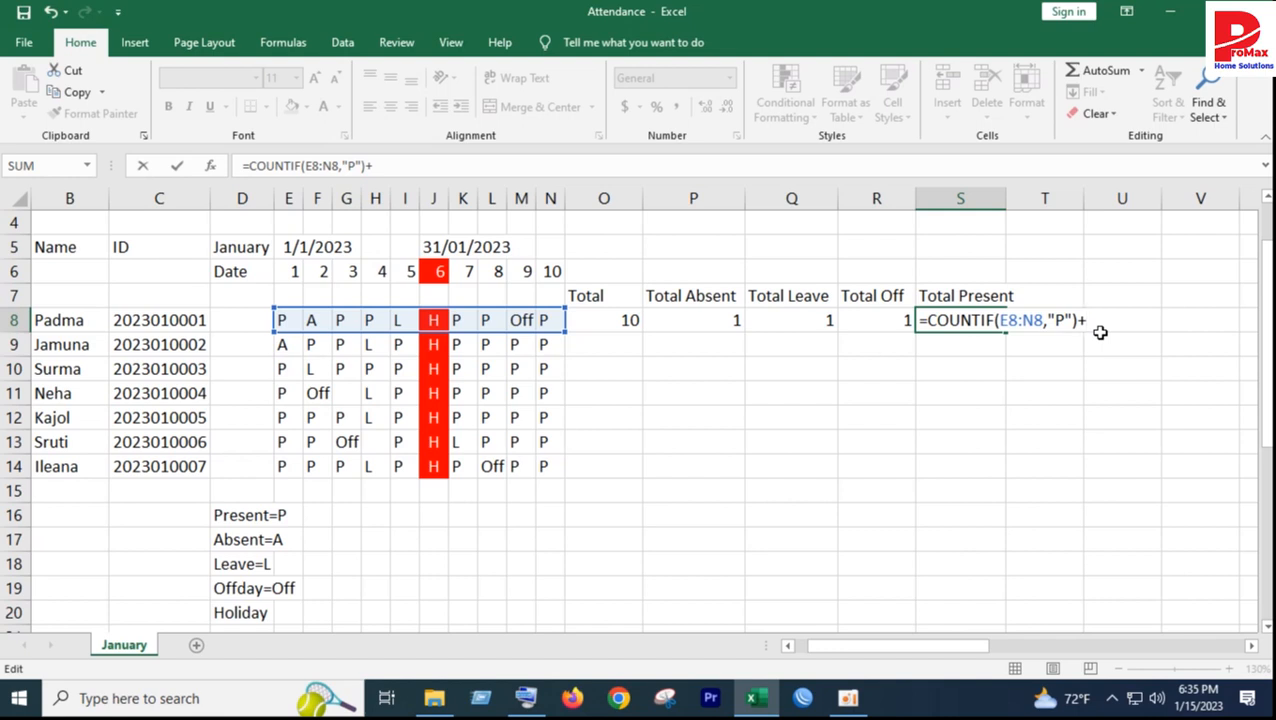
pyautogui.write('c')
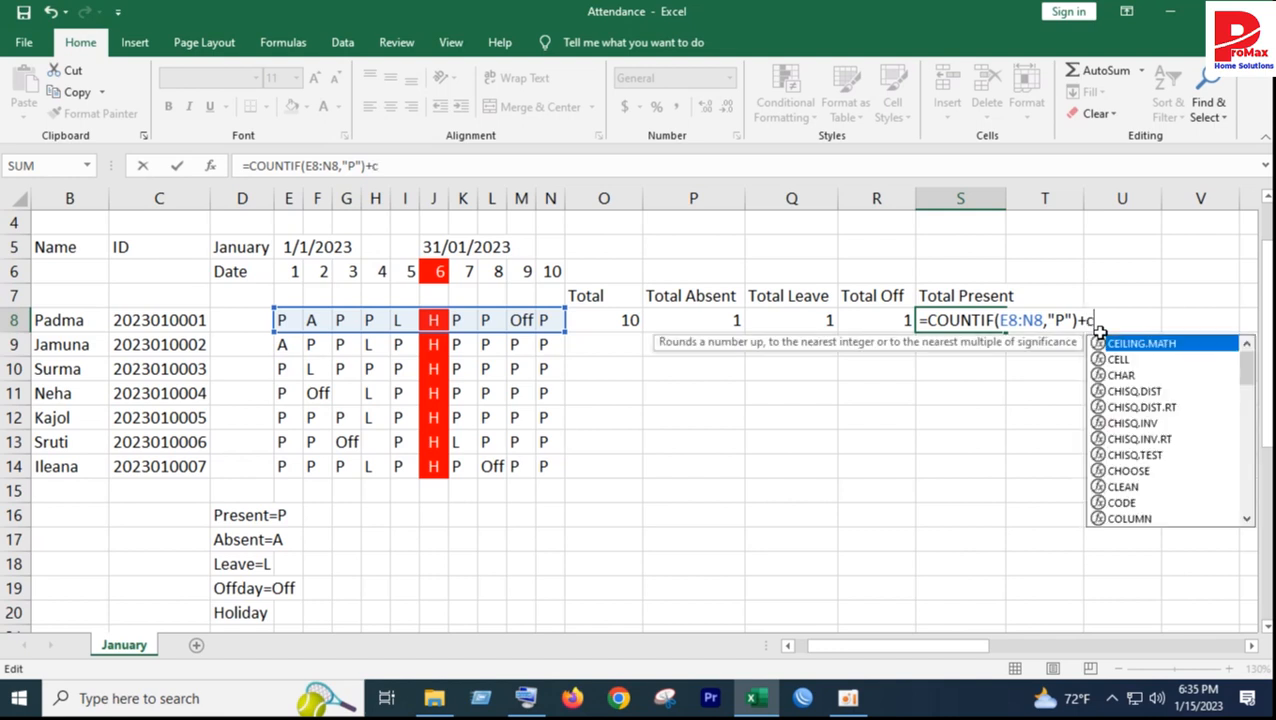
pyautogui.write('ou')
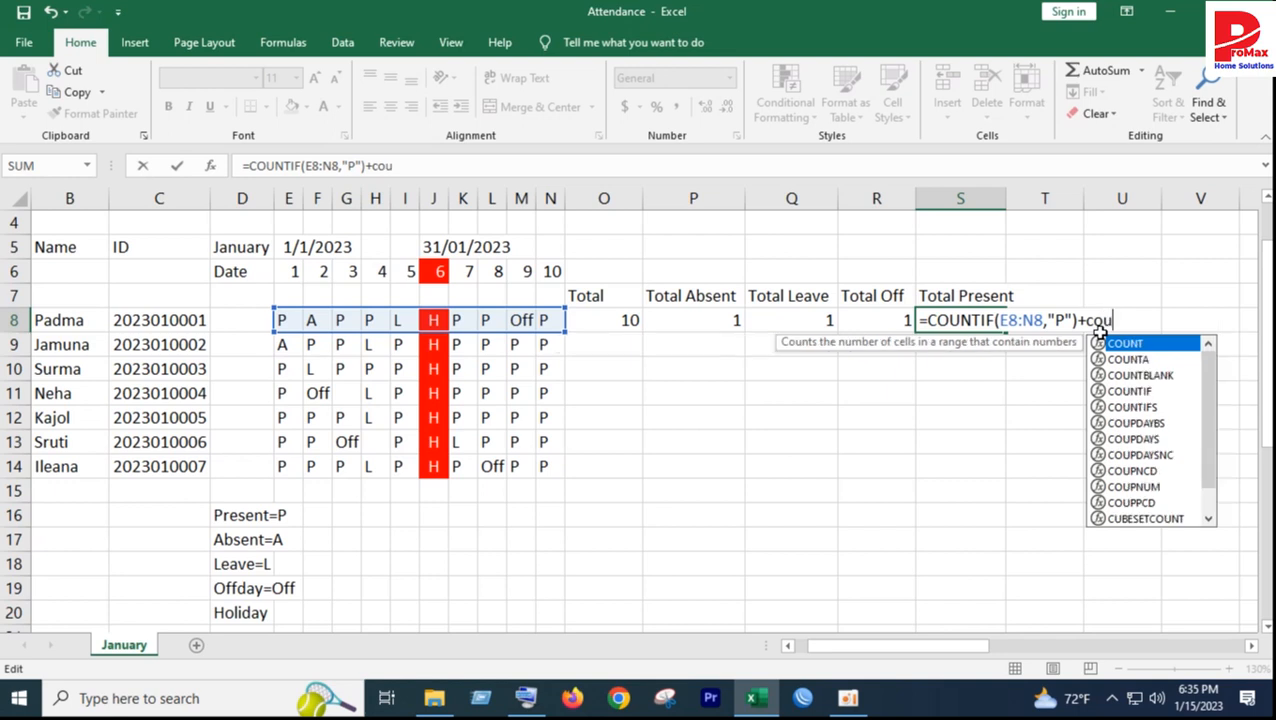
pyautogui.doubleClick(1140, 391)
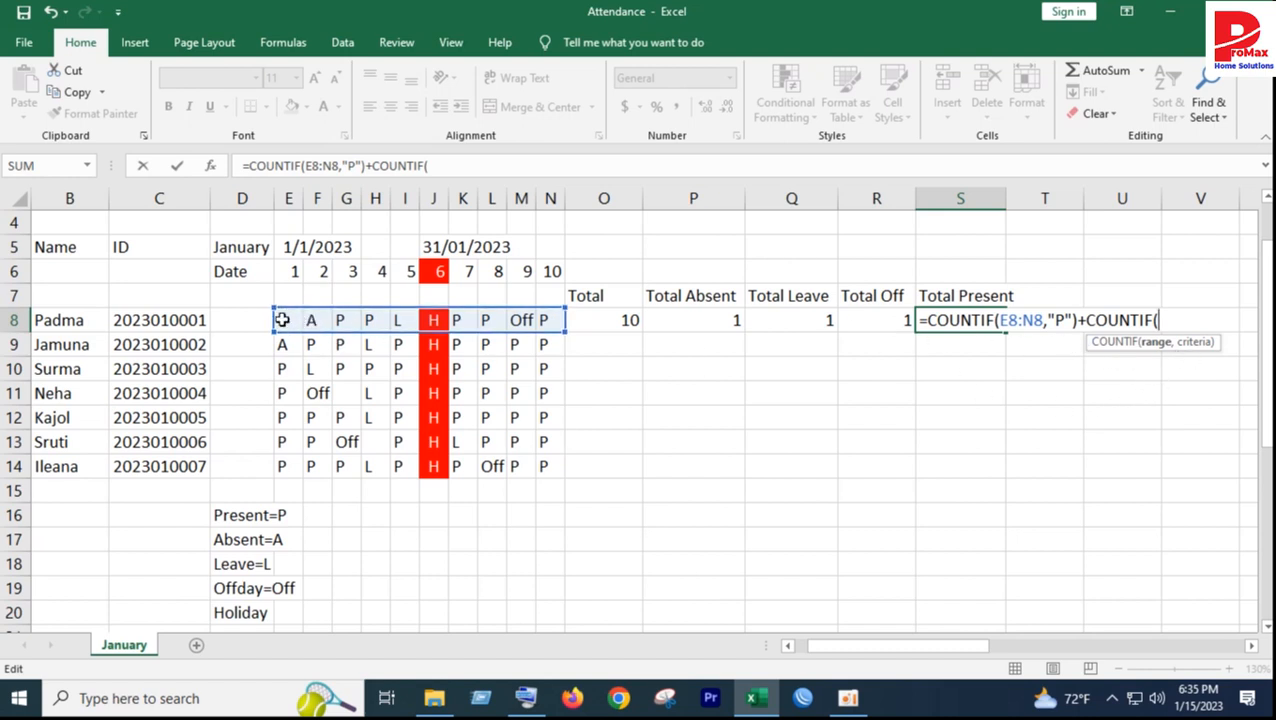
pyautogui.moveTo(279, 319); pyautogui.dragTo(552, 322)
pyautogui.write(',"H')
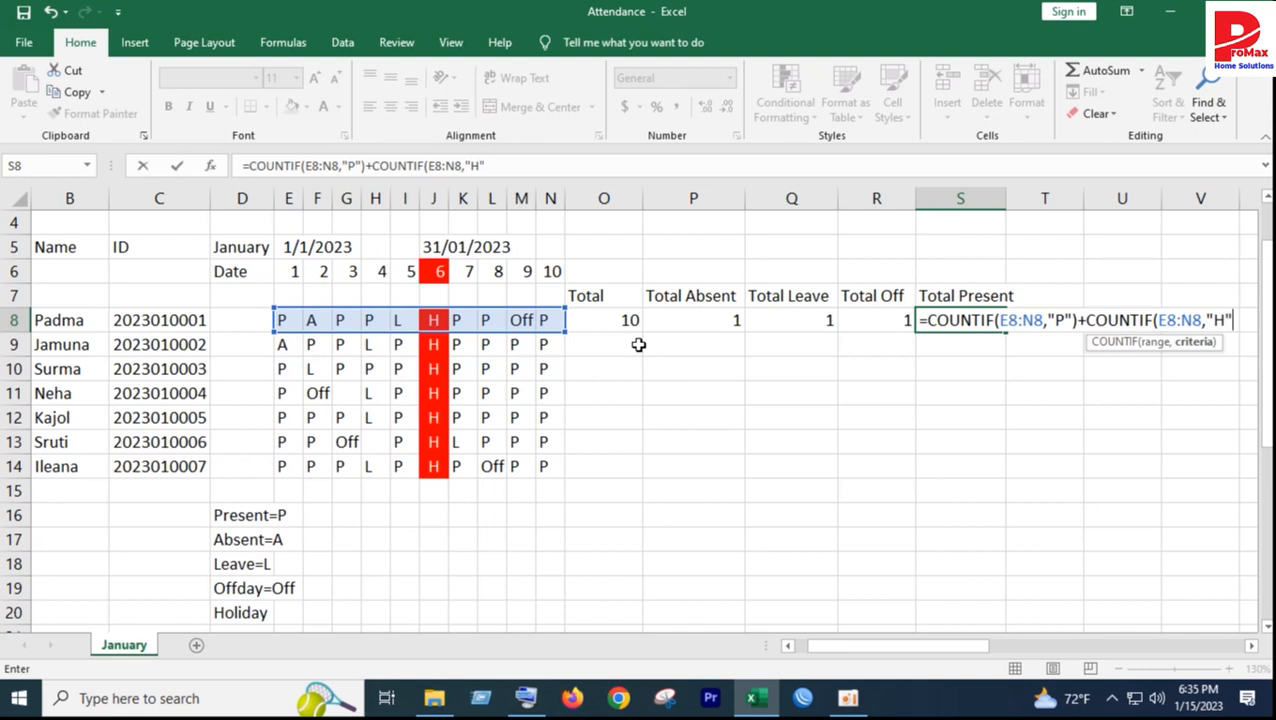
pyautogui.press('Return')
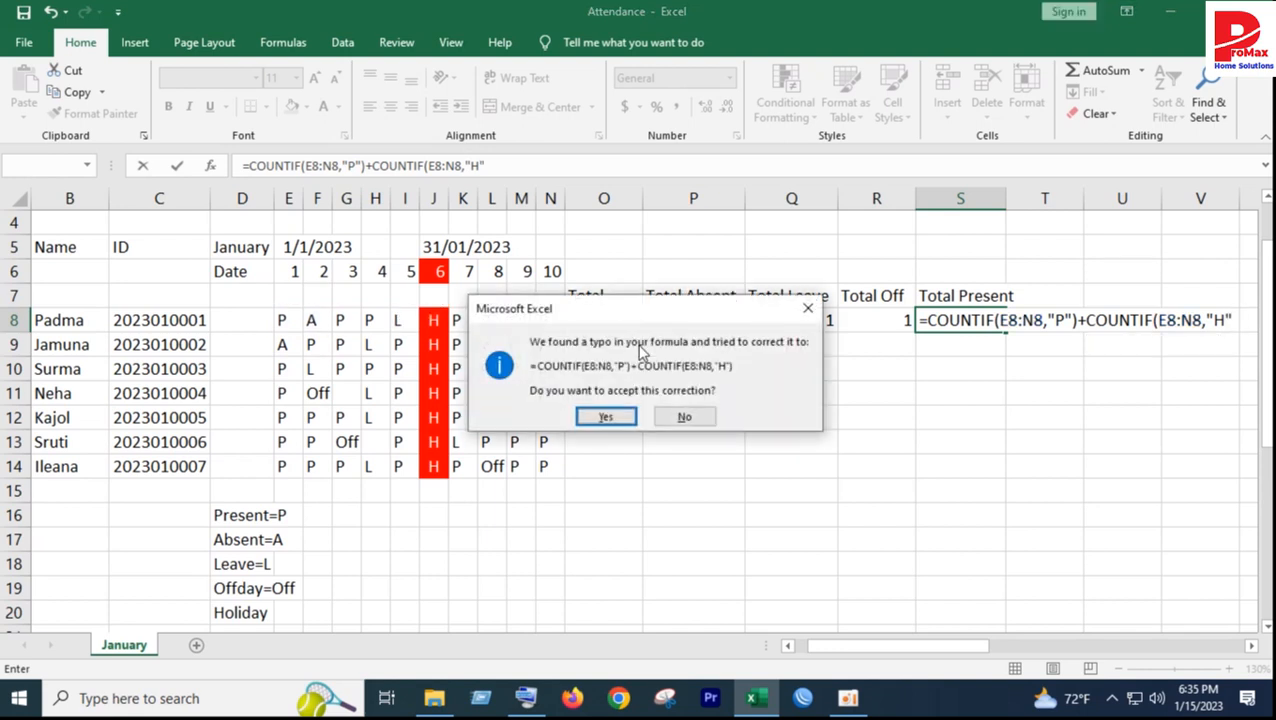
pyautogui.click(607, 419)
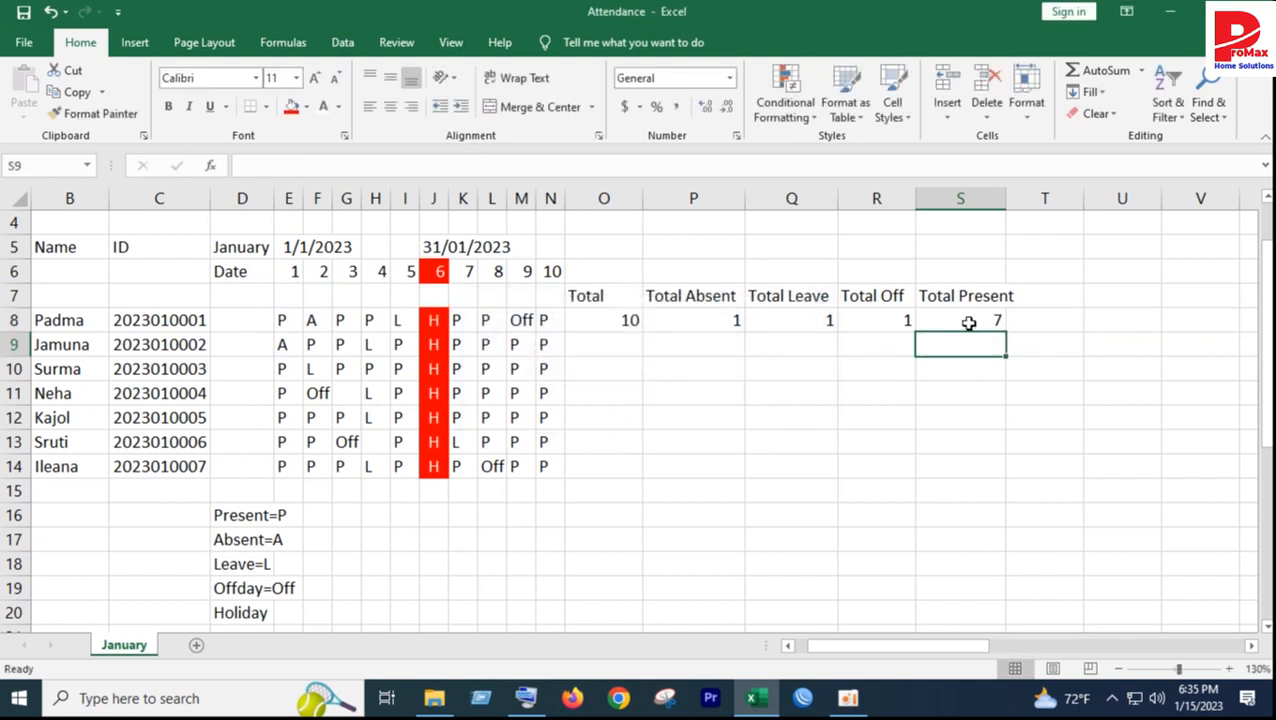
# Step: Review the formulas in the Total Present, Total Absent, Total Leave and Total Off cells of row 8
pyautogui.click(969, 323)
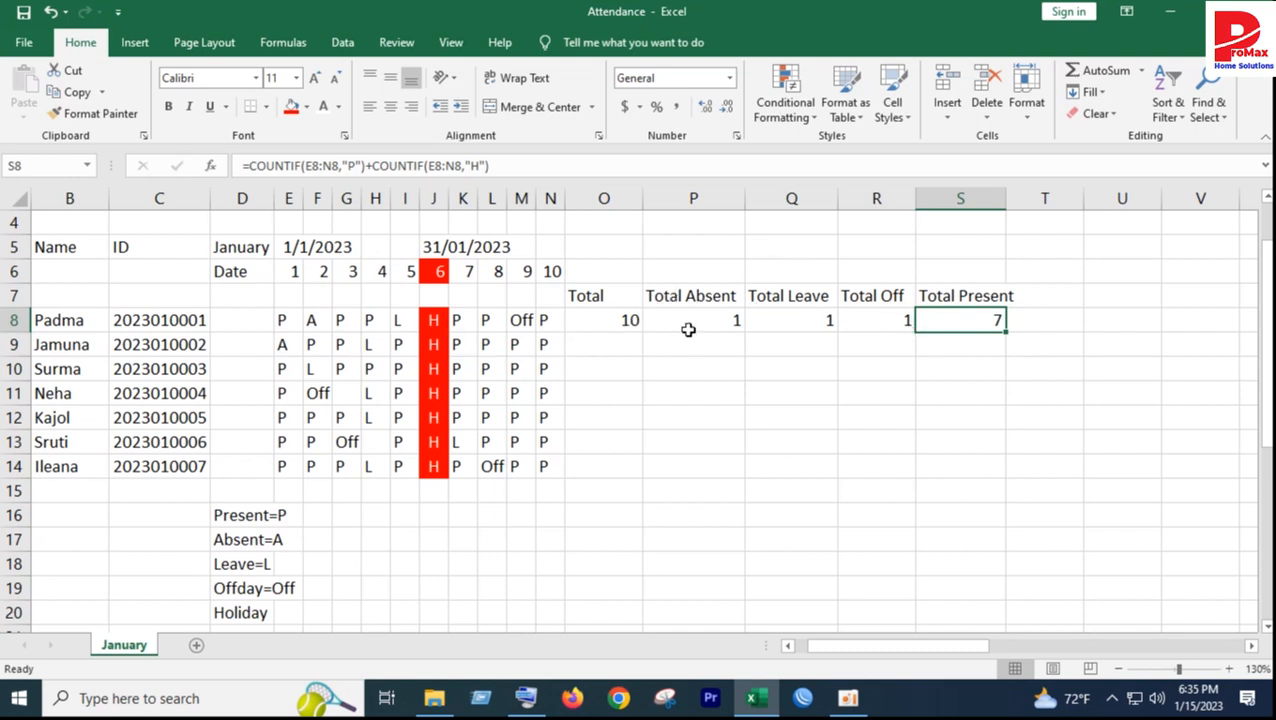
pyautogui.click(700, 320)
pyautogui.click(782, 314)
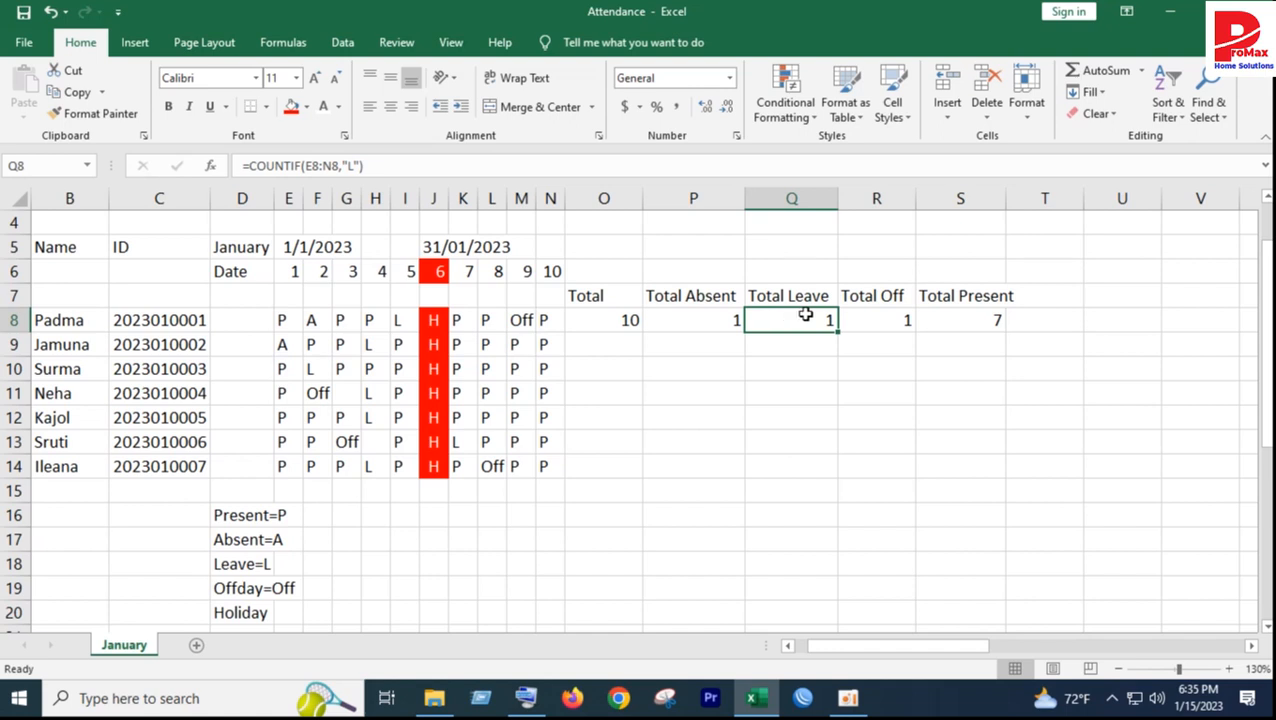
pyautogui.click(880, 323)
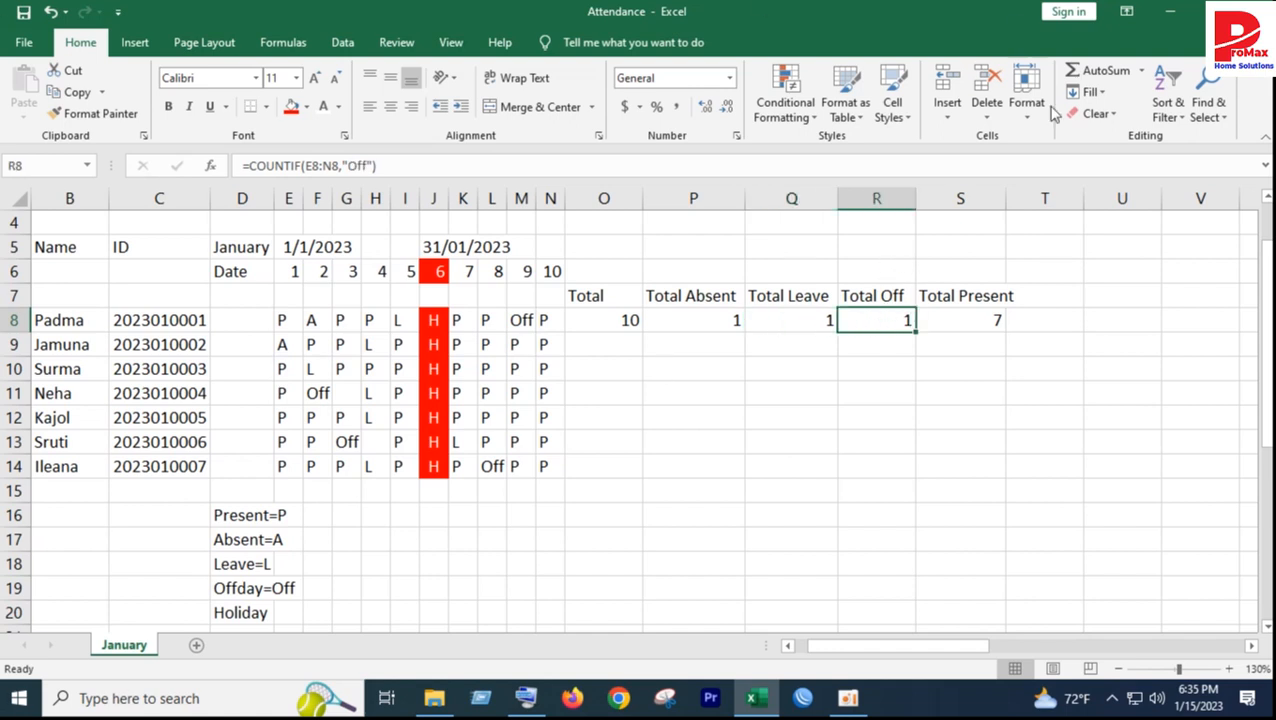
# Step: Fill the Total, Absent, Leave, Off and Present formulas in O8:S8 down to row 14
pyautogui.click(944, 196)
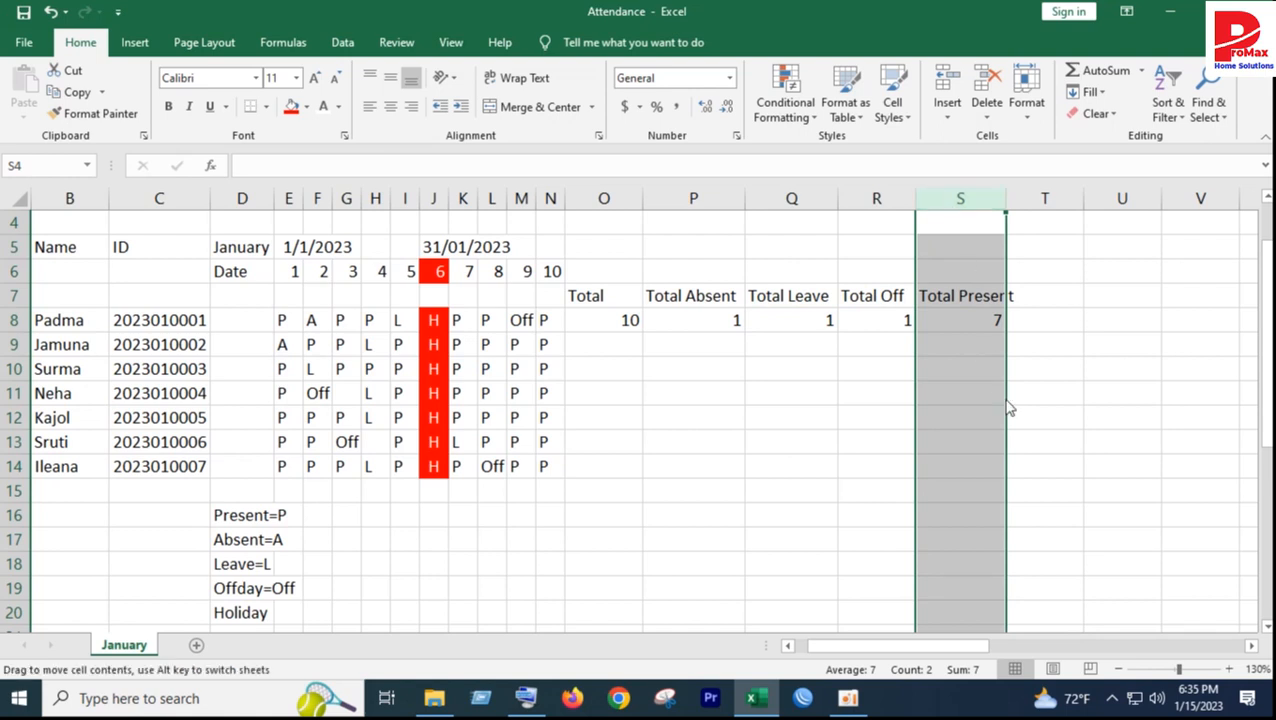
pyautogui.click(860, 418)
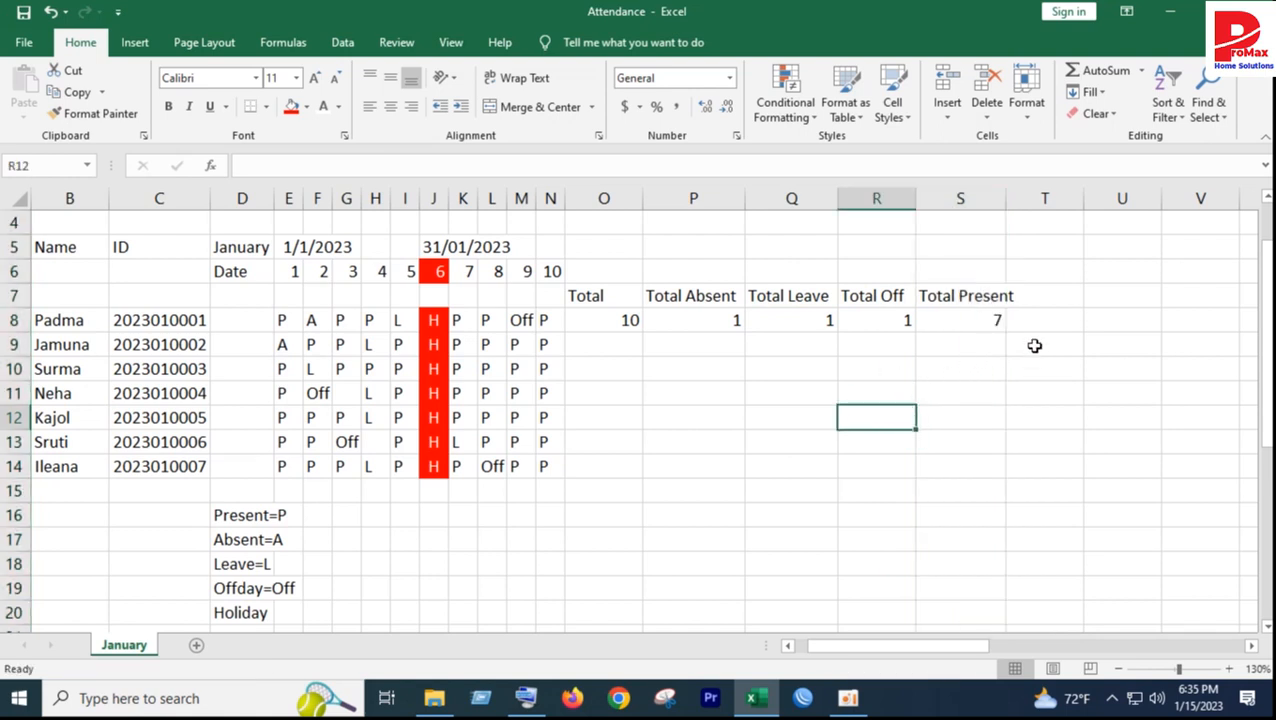
pyautogui.click(973, 320)
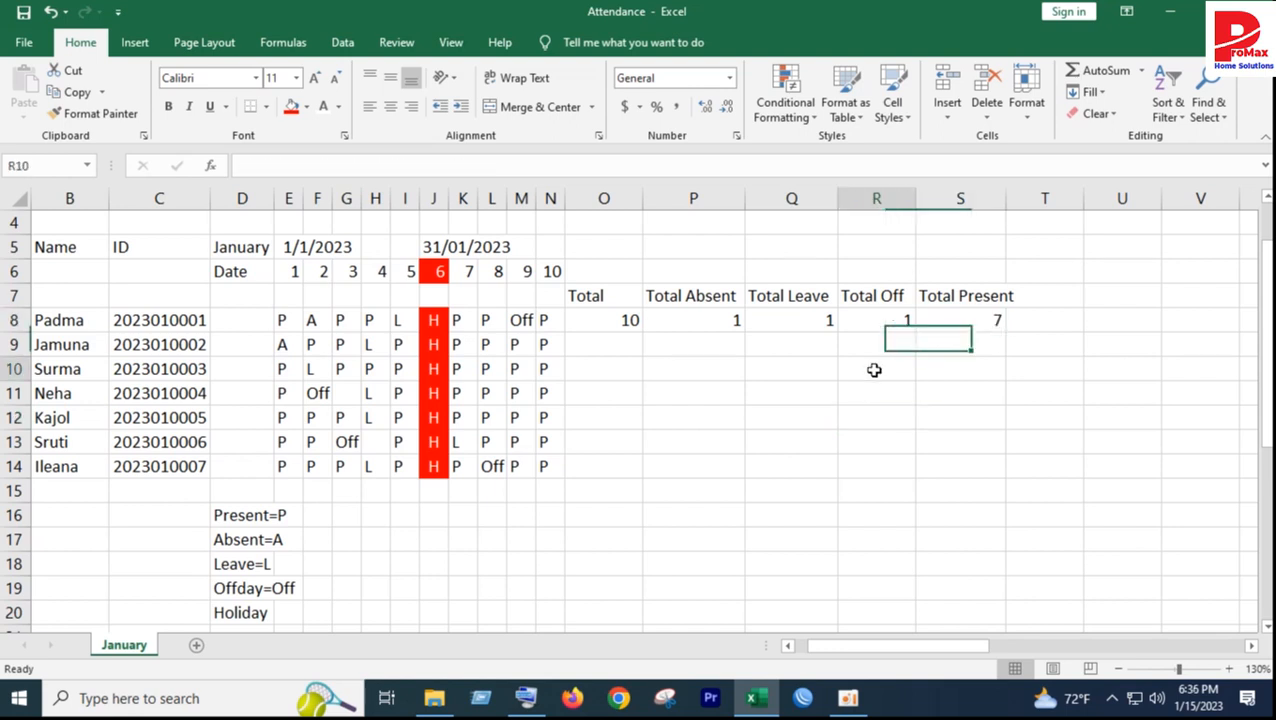
pyautogui.moveTo(605, 320); pyautogui.dragTo(1003, 487)
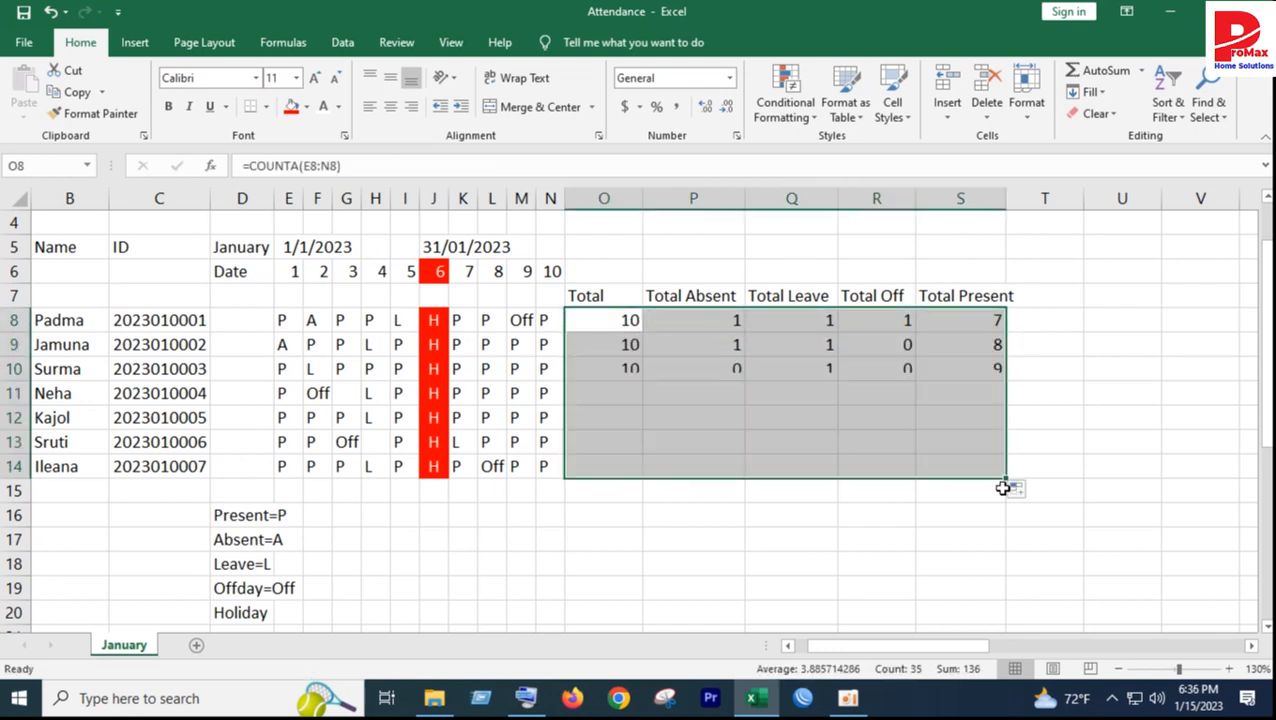
pyautogui.click(849, 566)
# Step: Centre the totals in O8:S14 horizontally and make them bold
pyautogui.click(632, 344)
pyautogui.moveTo(629, 320); pyautogui.dragTo(963, 459)
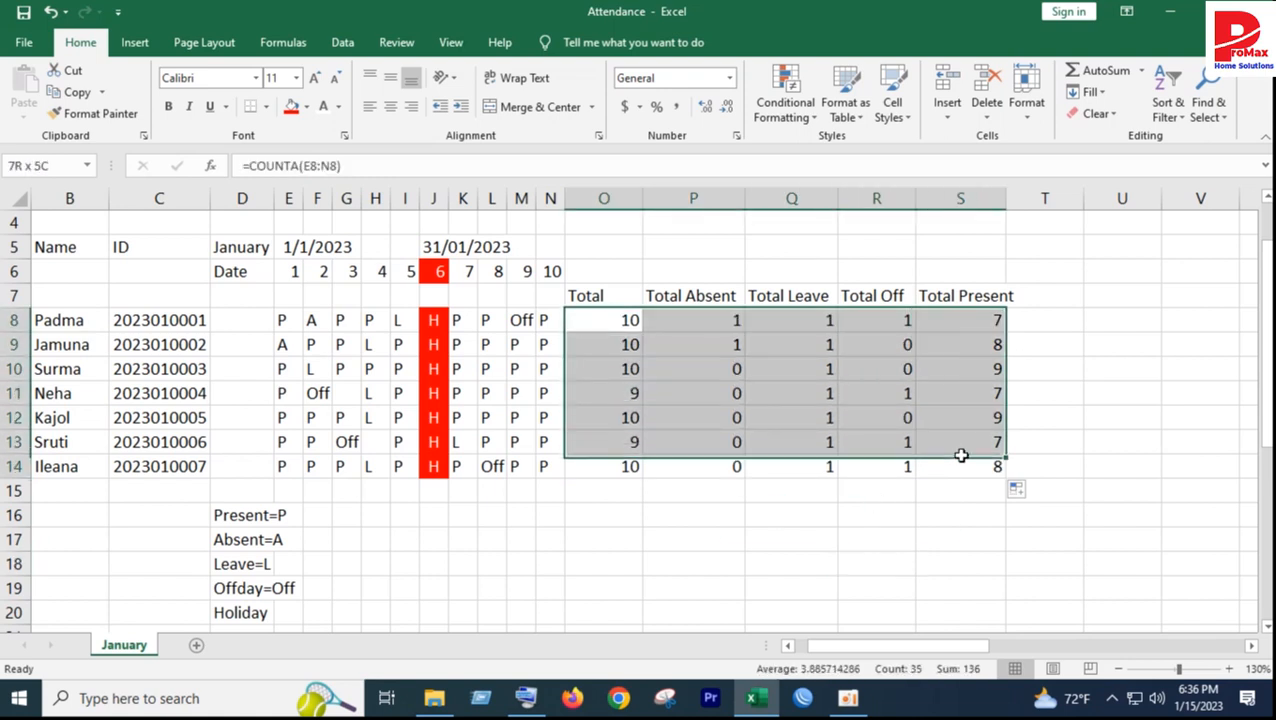
pyautogui.click(396, 107)
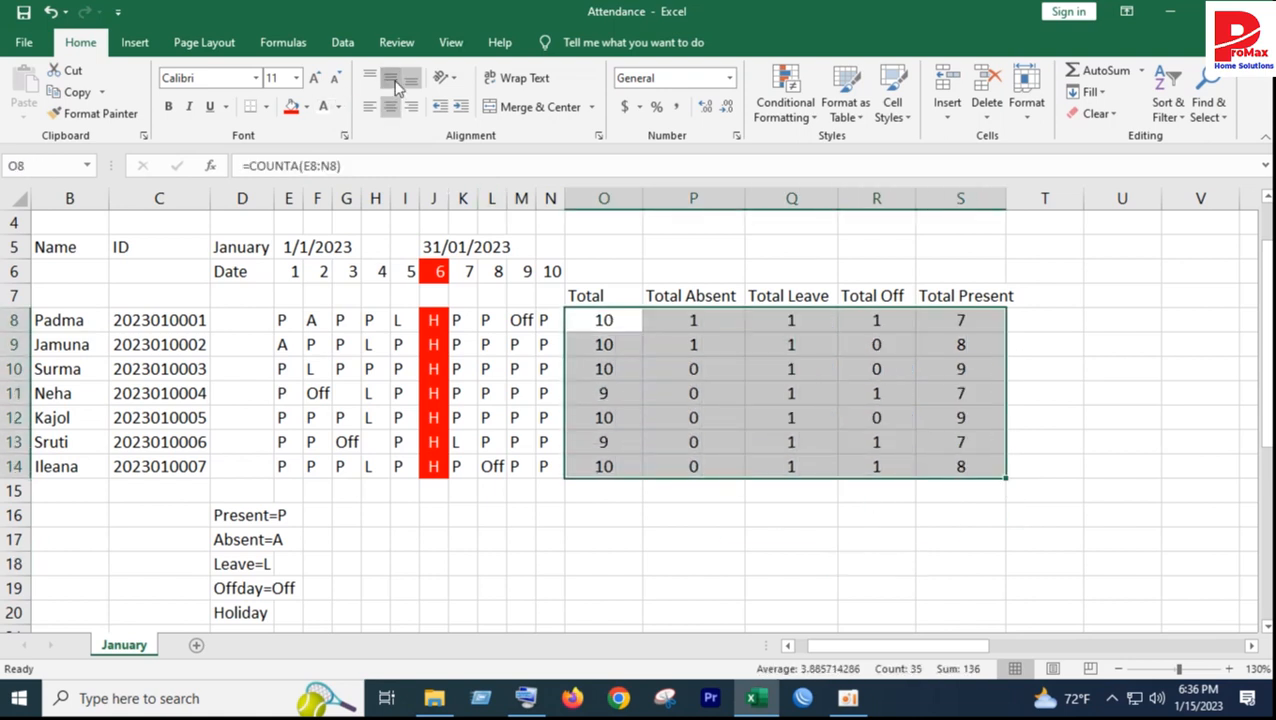
pyautogui.click(170, 107)
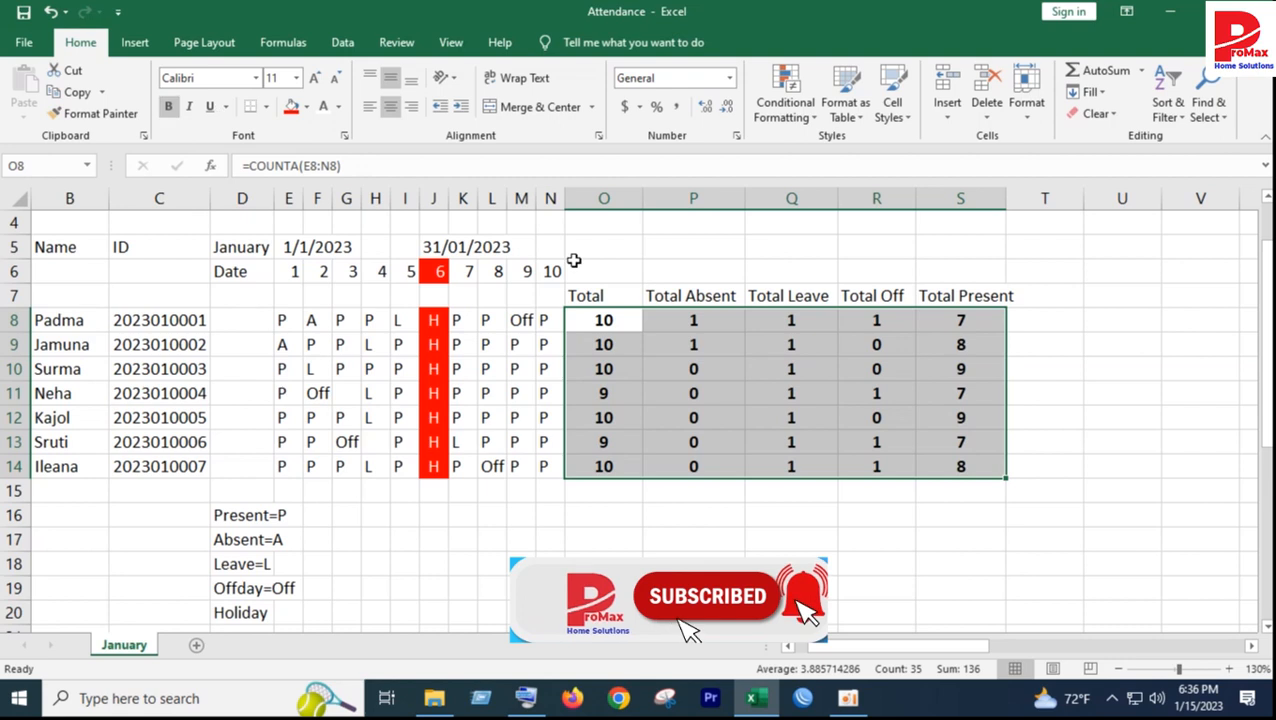
# Step: Narrow column O and adjust the widths of columns P to S so the total headings fit
pyautogui.moveTo(632, 194); pyautogui.dragTo(981, 201)
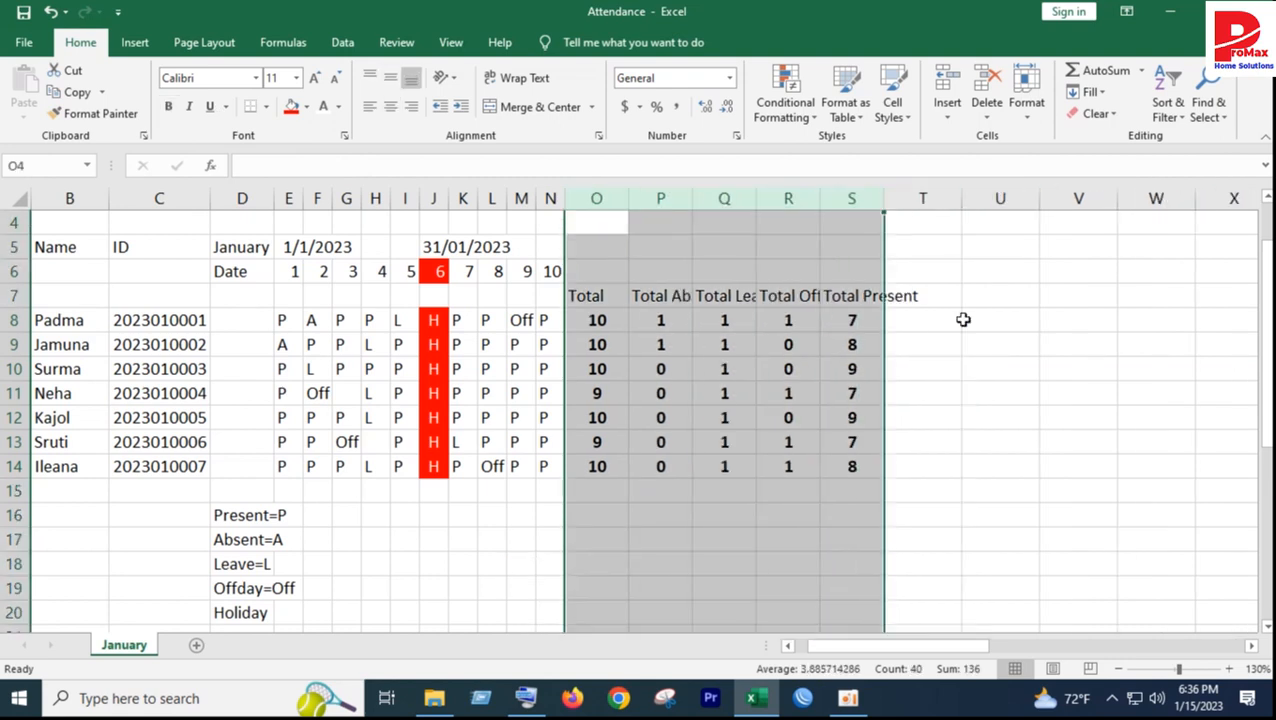
pyautogui.click(1000, 368)
pyautogui.moveTo(700, 196); pyautogui.dragTo(1004, 199)
pyautogui.click(983, 318)
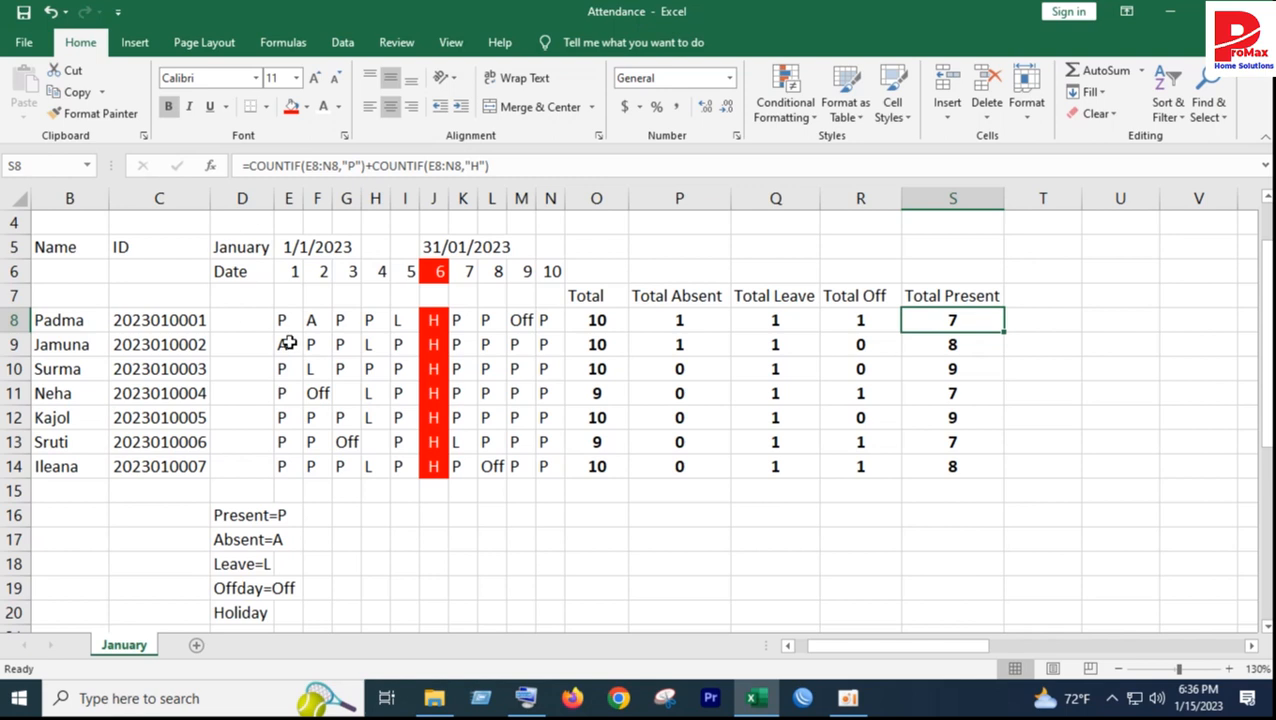
# Step: Look over the attendance entries in E8:N14 and the code legend beneath them
pyautogui.moveTo(286, 319); pyautogui.dragTo(552, 470)
pyautogui.click(433, 539)
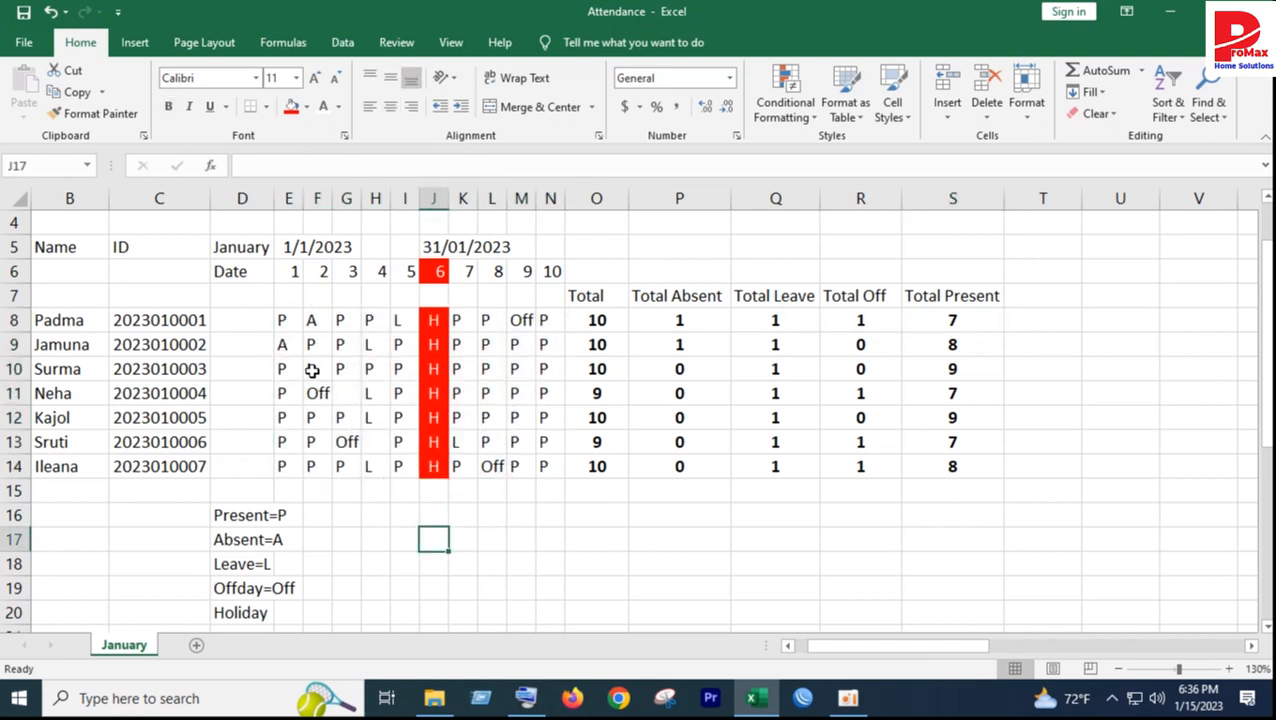
pyautogui.click(287, 320)
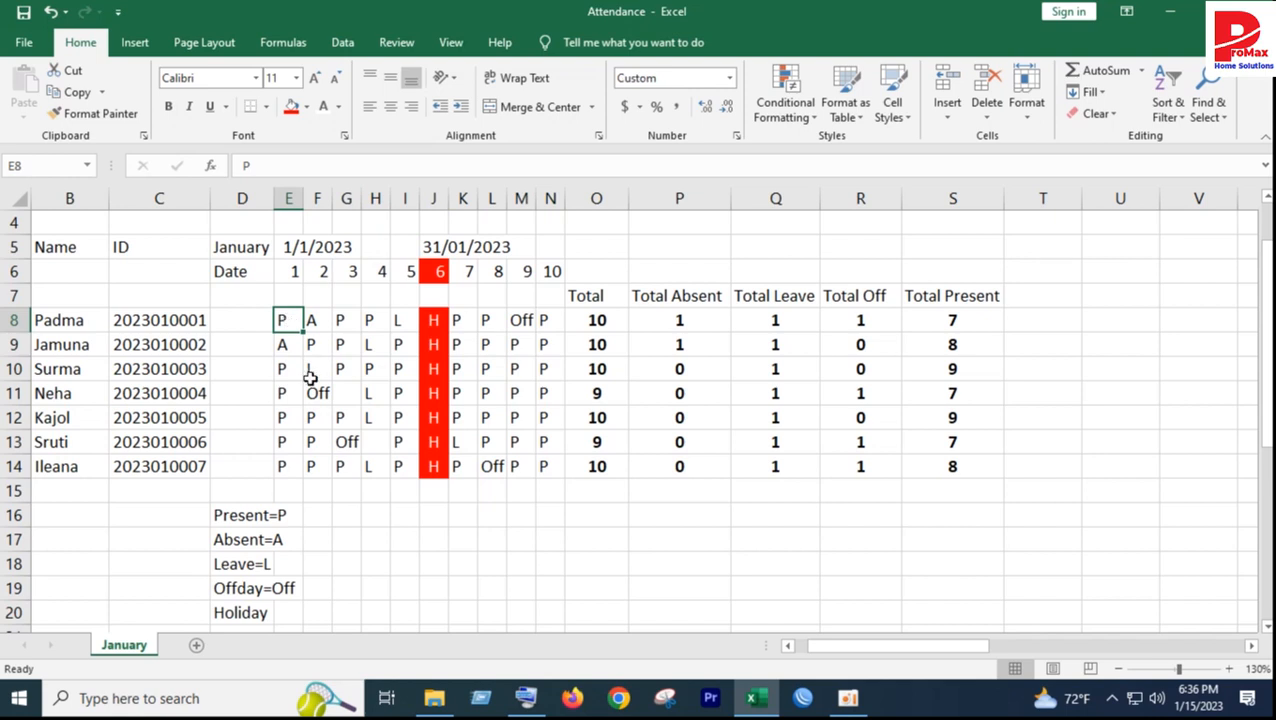
pyautogui.scroll(-2, 335, 468)
pyautogui.scroll(3, 335, 468)
pyautogui.click(346, 539)
pyautogui.scroll(-1, 540, 488)
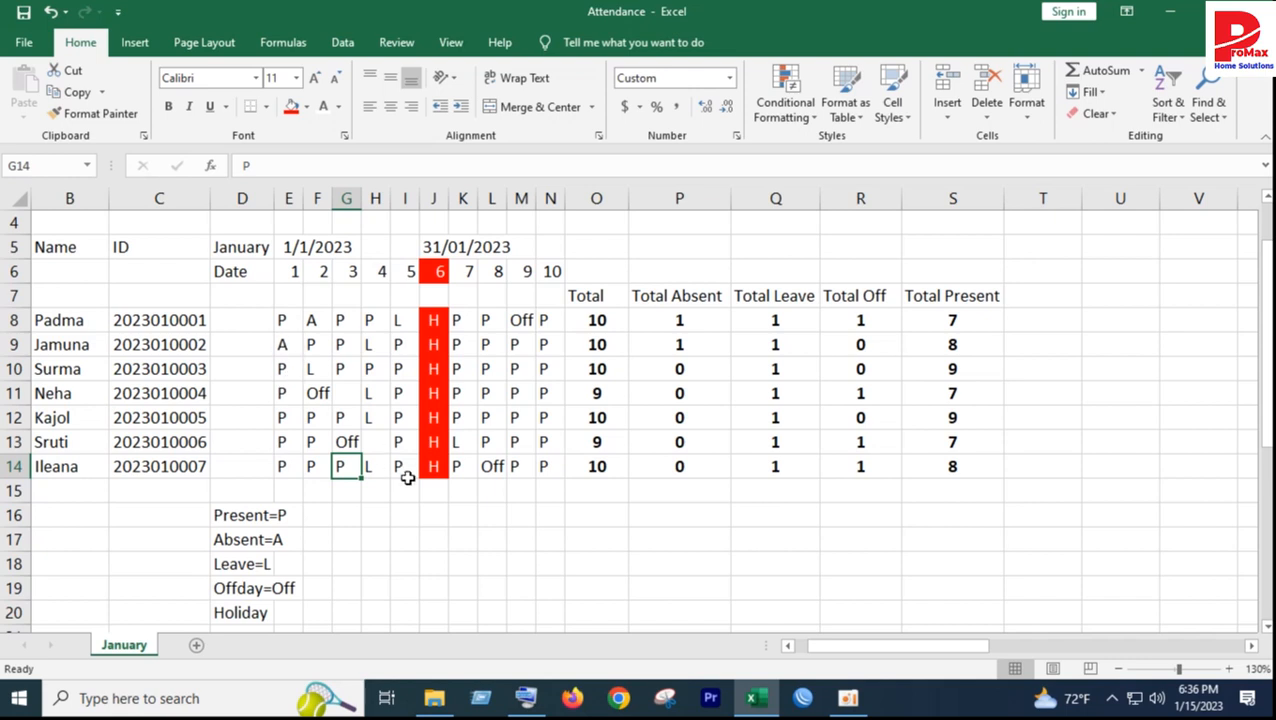
pyautogui.scroll(-1, 385, 508)
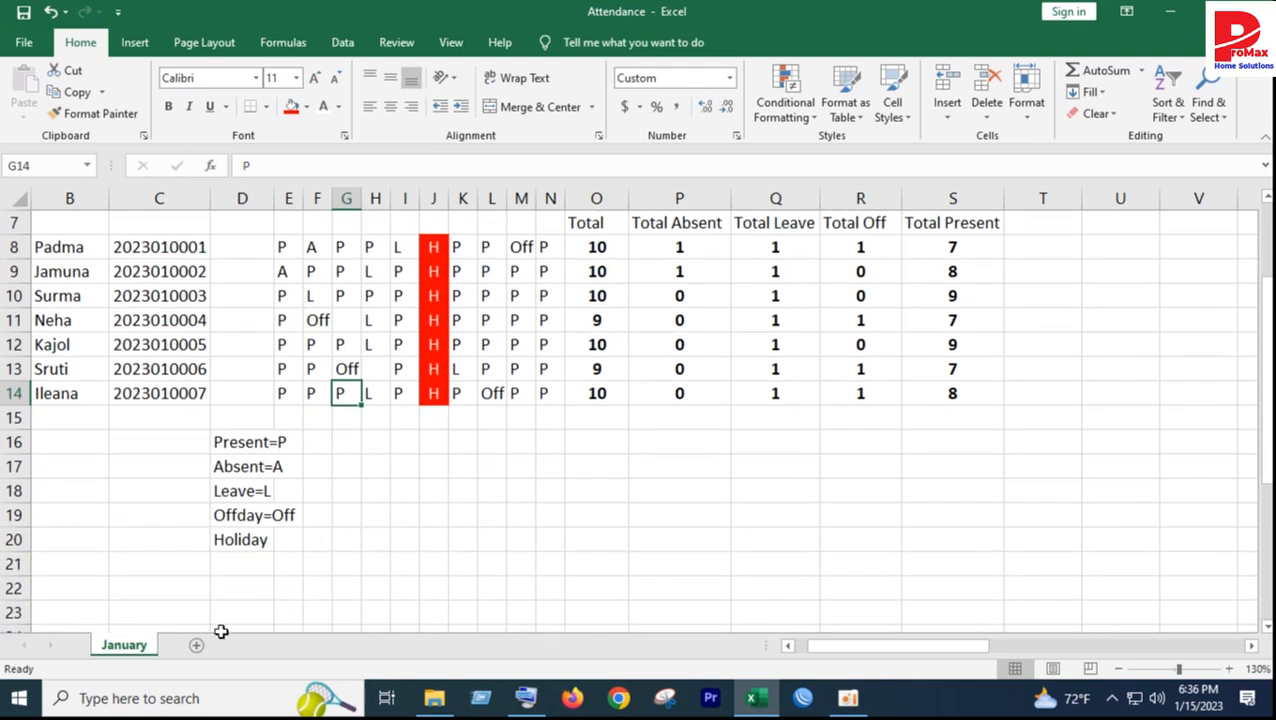
# Step: Add a new worksheet and enter P in cell A1
pyautogui.click(196, 645)
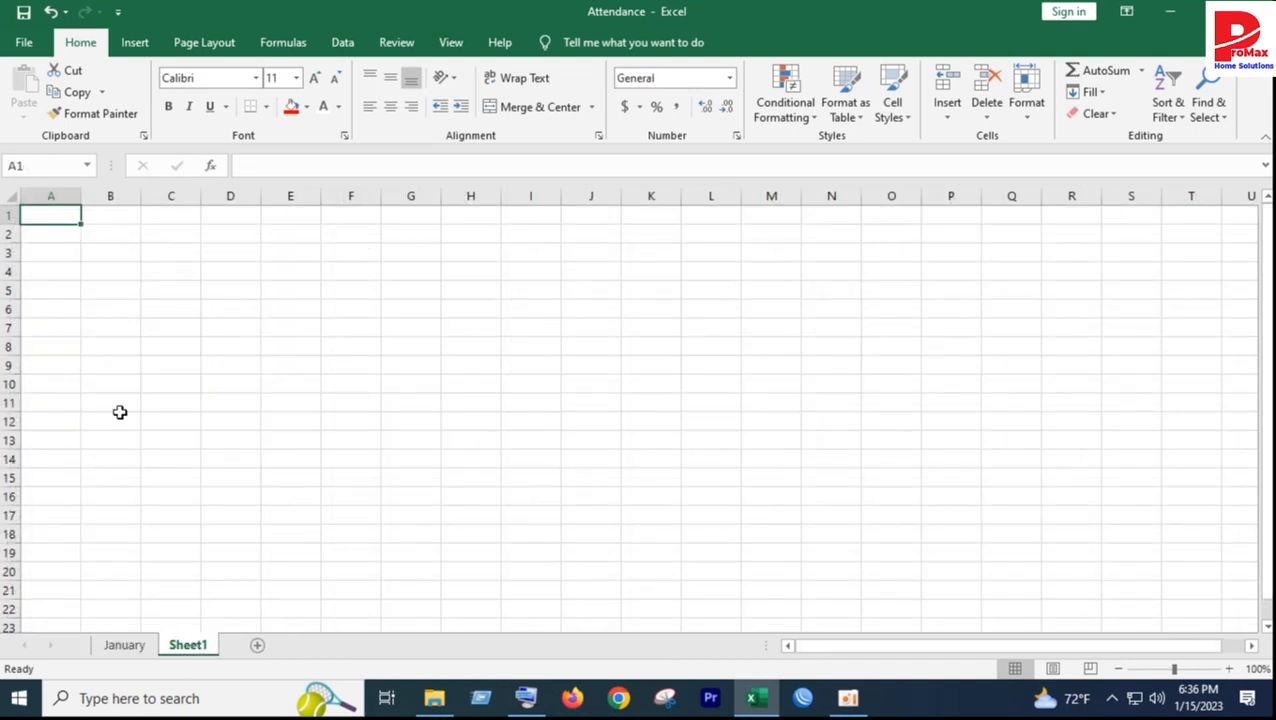
pyautogui.write('P')
pyautogui.click(120, 412)
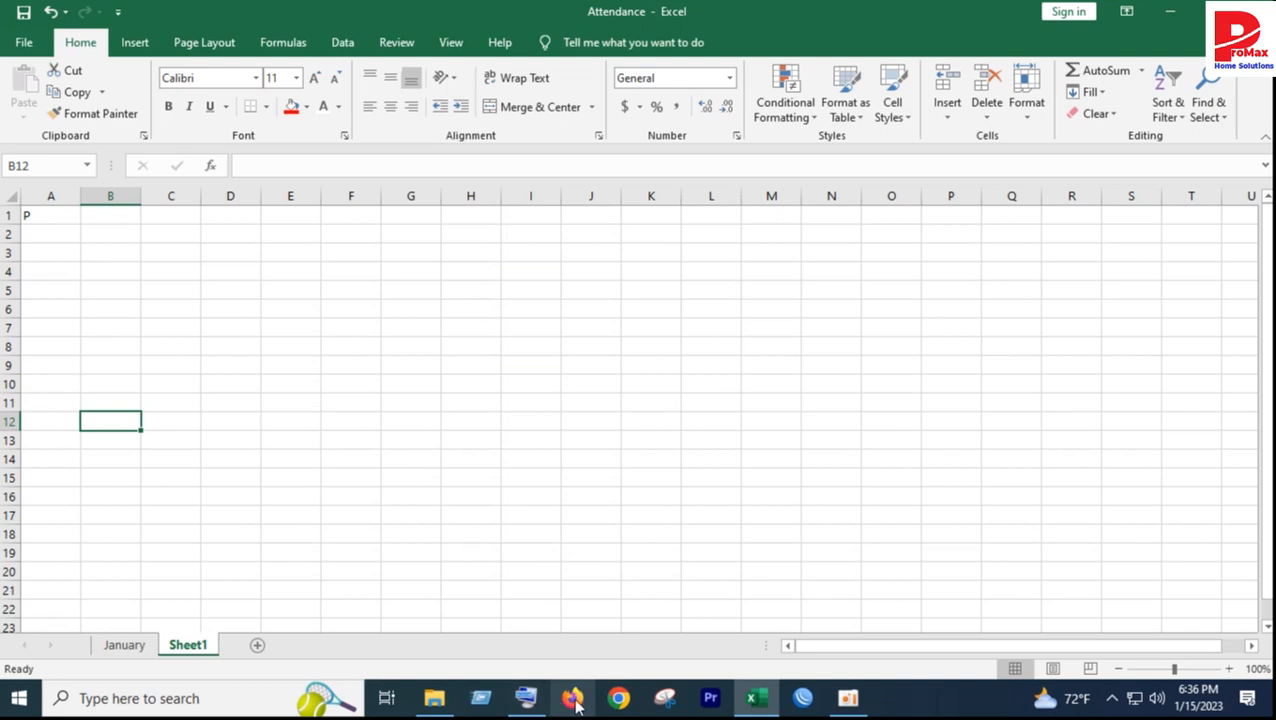
# Step: Enter A in cell A2 and L in cell A3 of Sheet1 using the on-screen keyboard
pyautogui.click(525, 703)
pyautogui.click(51, 229)
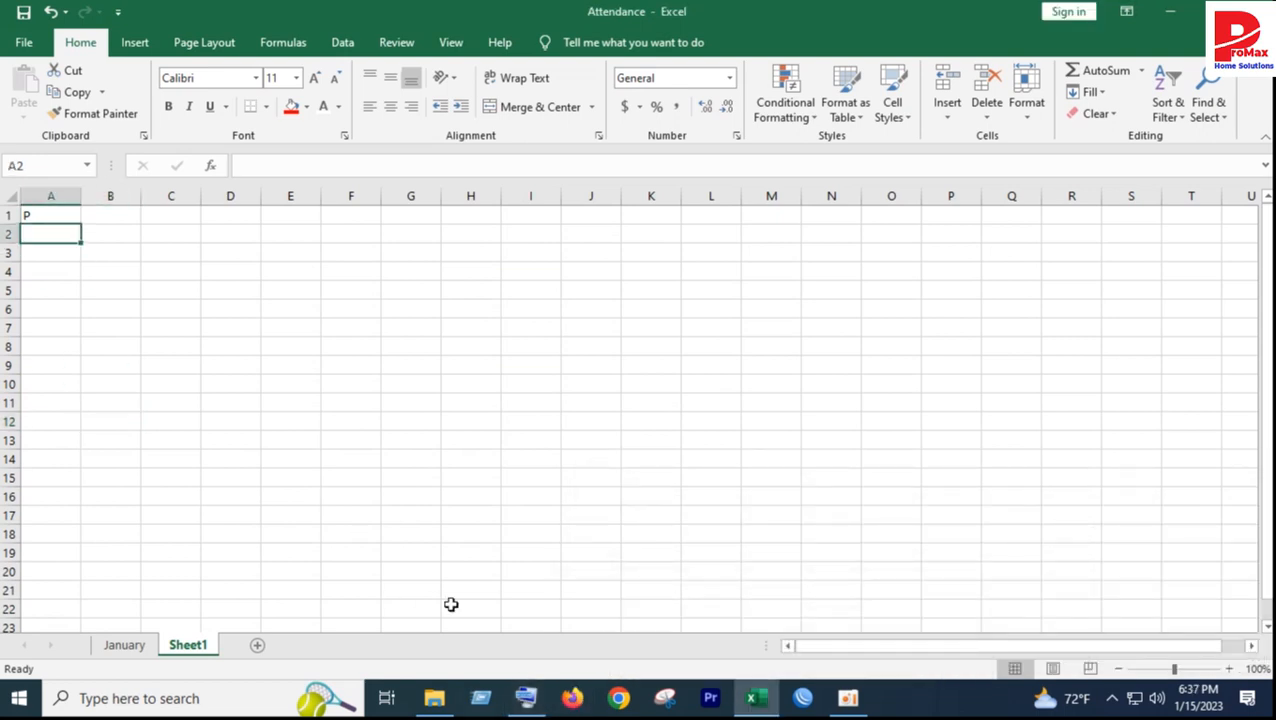
pyautogui.click(525, 698)
pyautogui.click(608, 618)
pyautogui.click(659, 590)
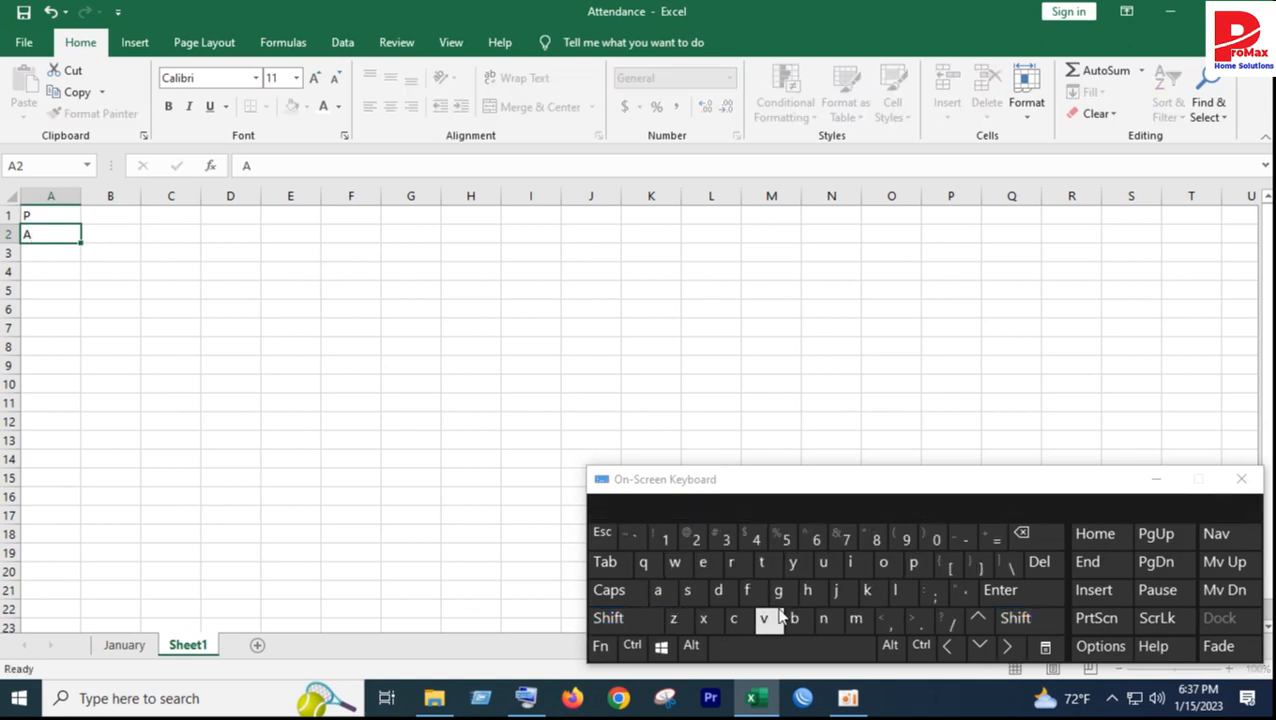
pyautogui.press('Return')
pyautogui.click(900, 591)
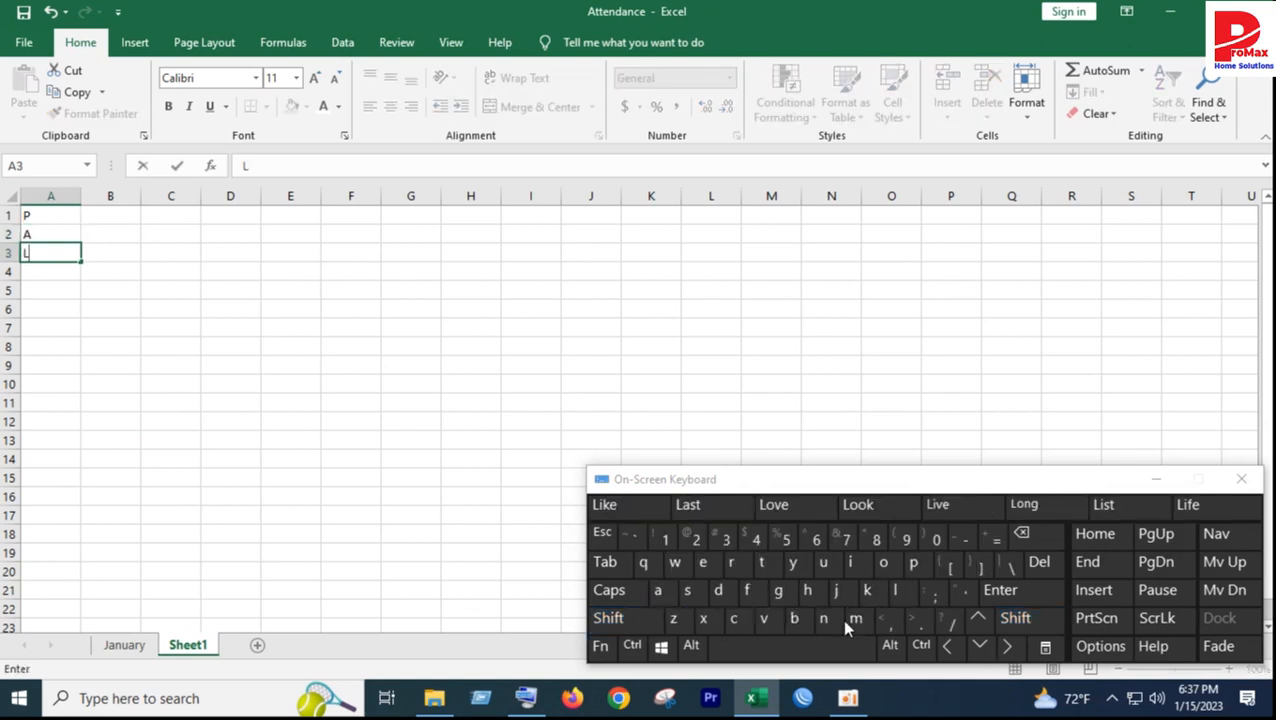
pyautogui.click(1001, 590)
# Step: Enter Off in cell A4 and H in cell A5, and minimize the on-screen keyboard
pyautogui.click(884, 562)
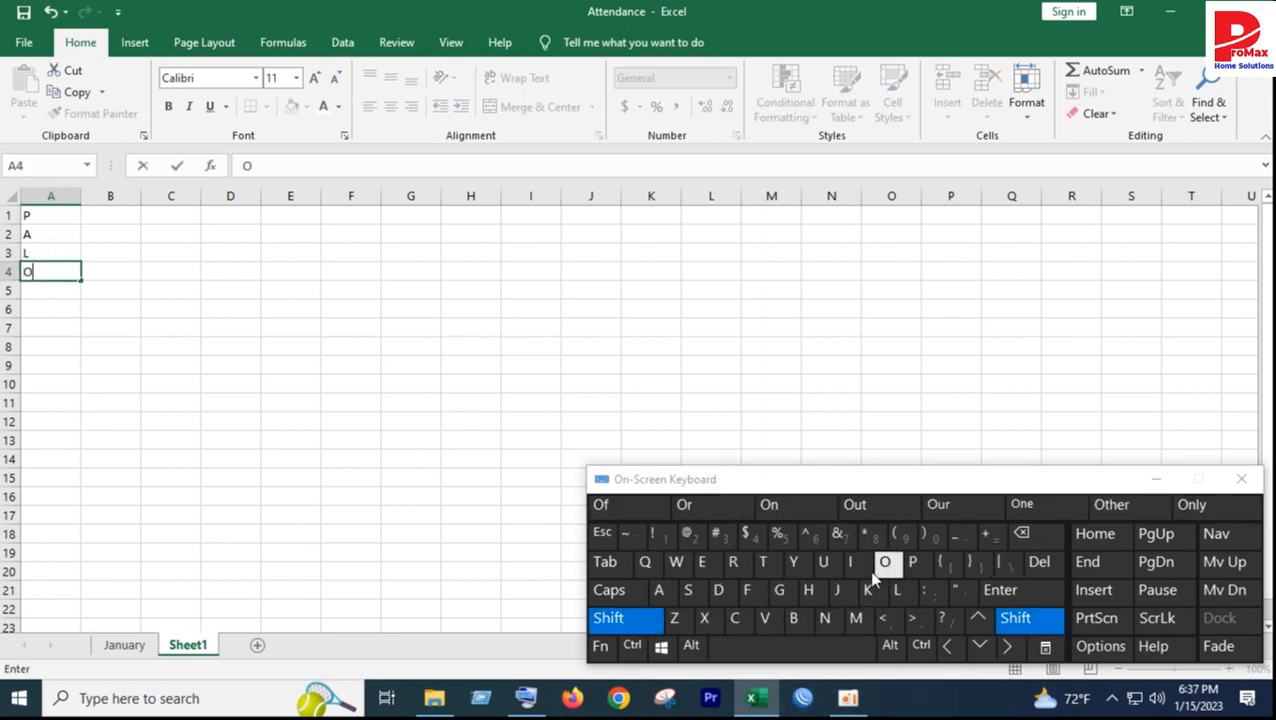
pyautogui.click(746, 590)
pyautogui.click(748, 590)
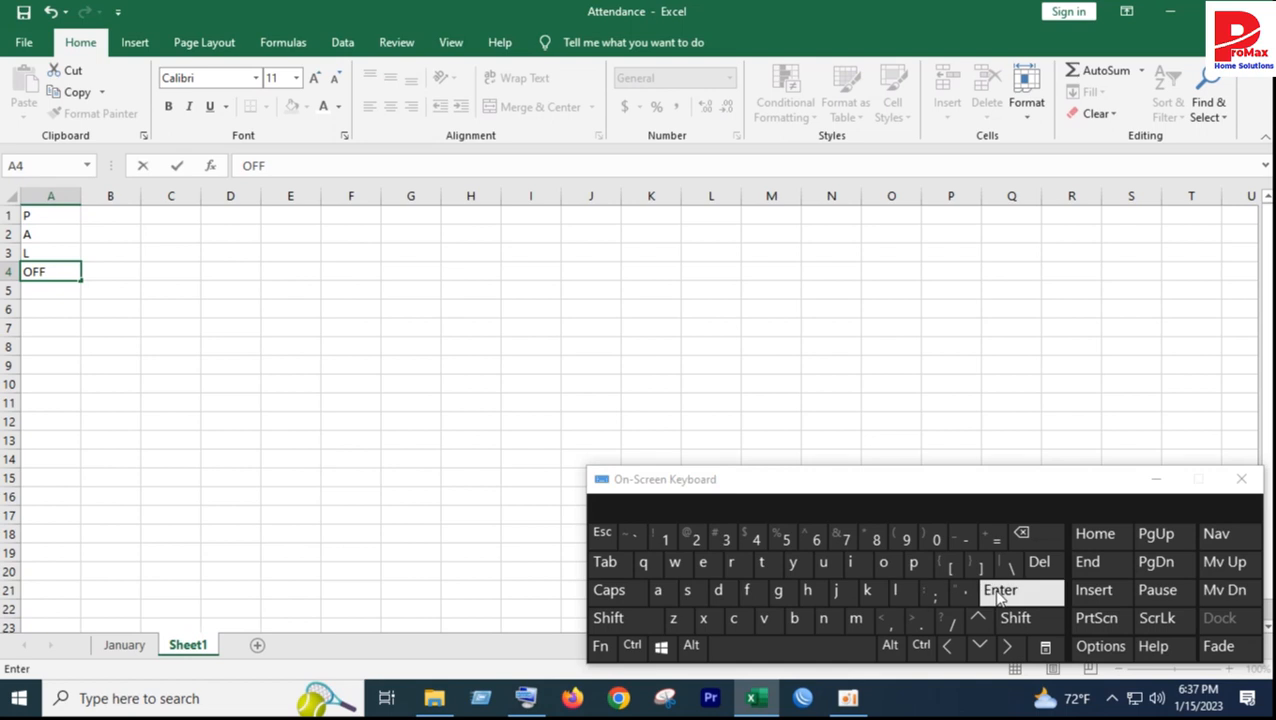
pyautogui.click(1021, 533)
pyautogui.click(1021, 533)
pyautogui.click(752, 592)
pyautogui.click(754, 593)
pyautogui.press('Return')
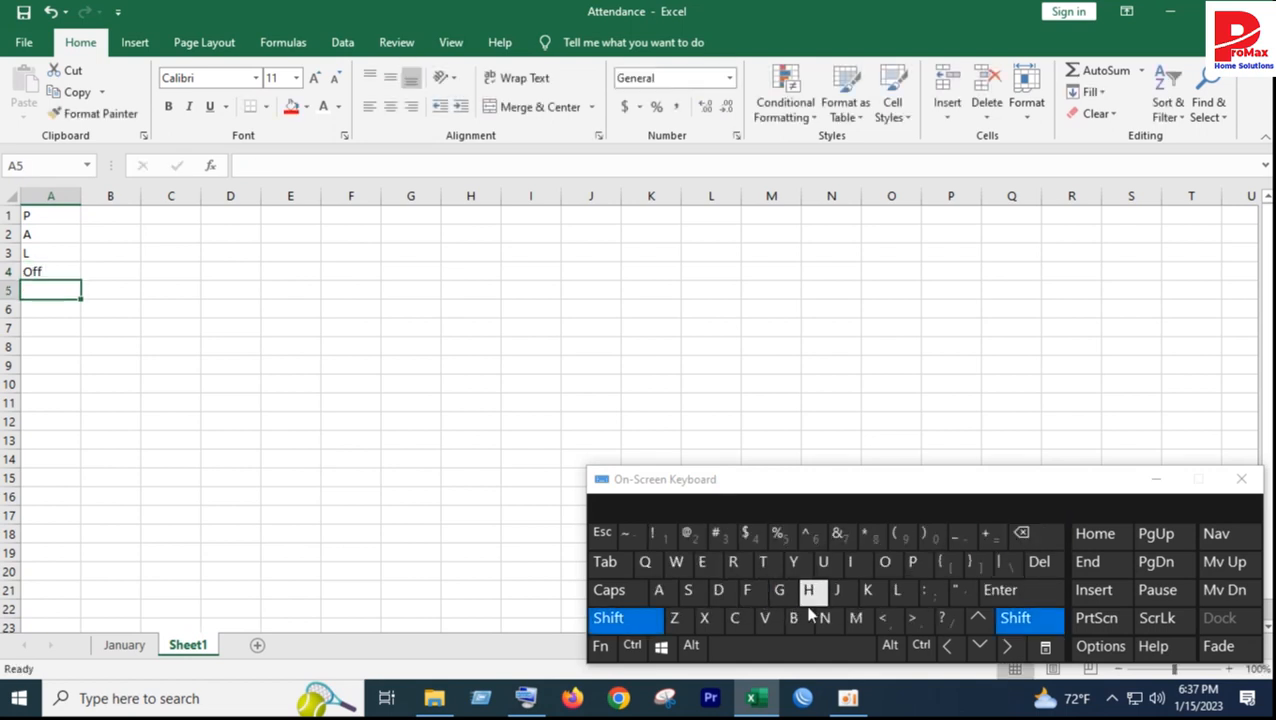
pyautogui.keyDown('shift'); pyautogui.click(806, 591); pyautogui.keyUp('shift')
pyautogui.click(233, 496)
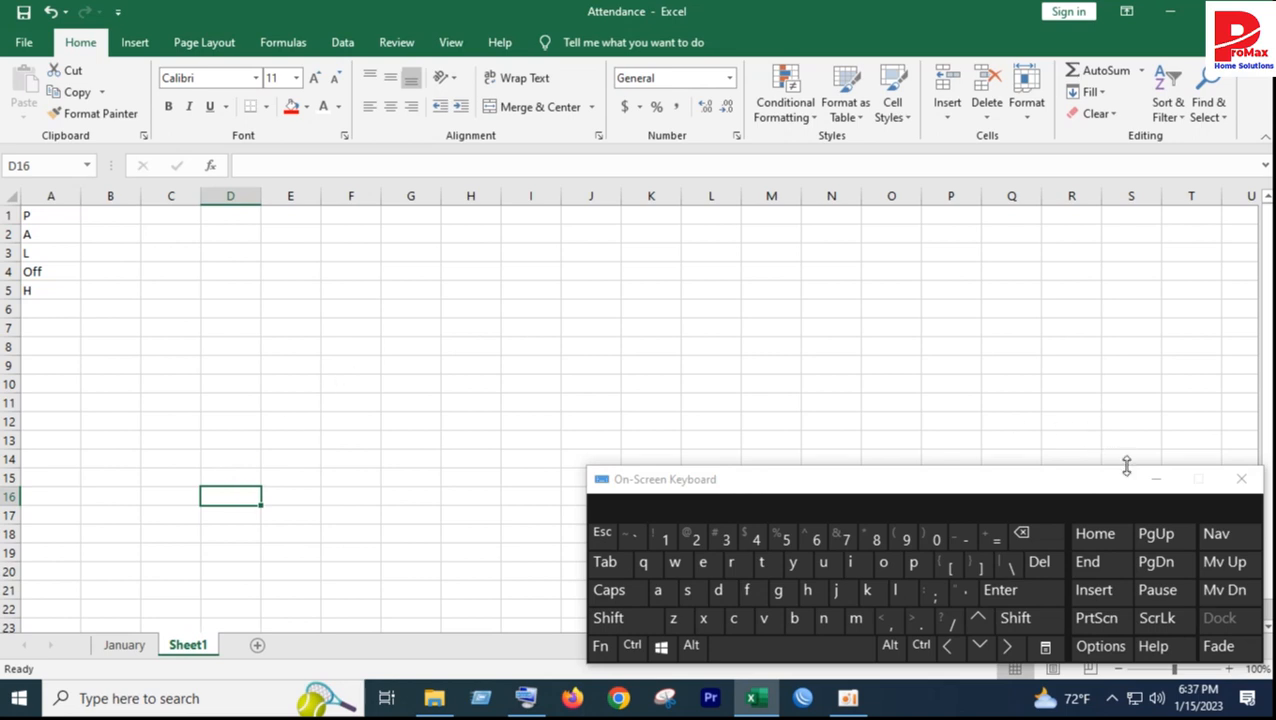
pyautogui.click(1155, 479)
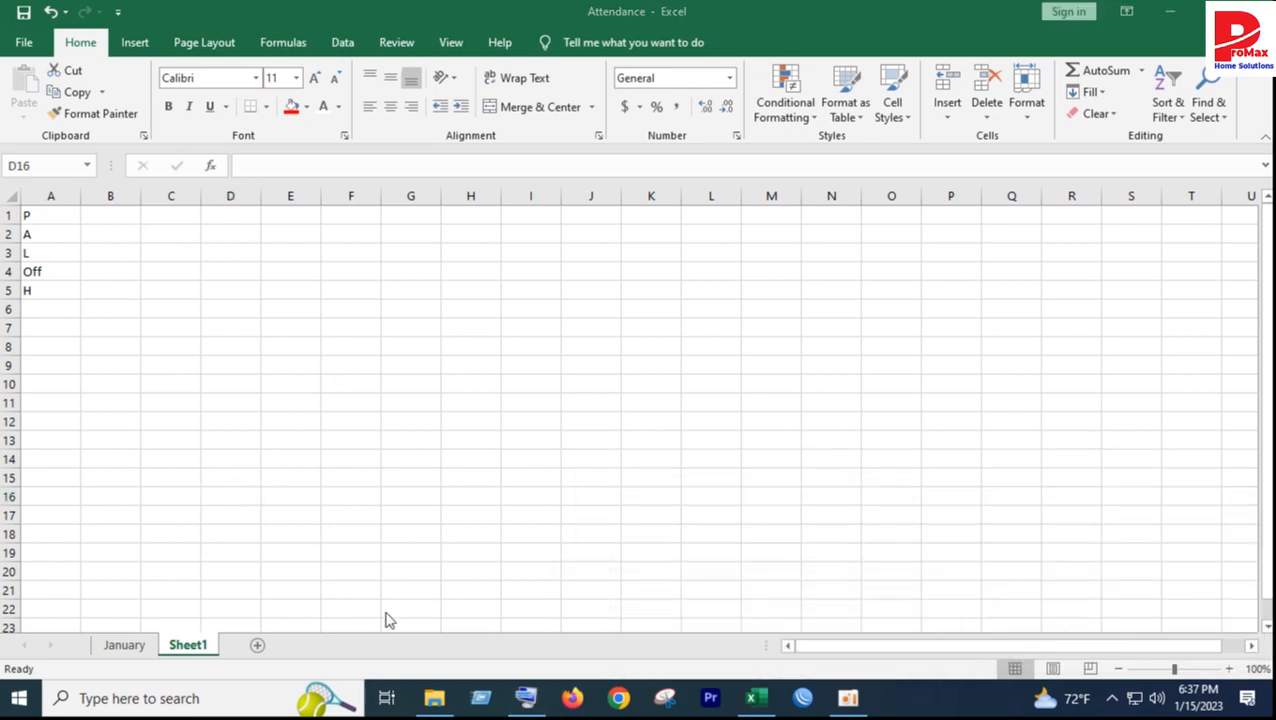
# Step: Return to the January sheet and open the Data Validation settings for cell H16
pyautogui.click(128, 645)
pyautogui.click(358, 493)
pyautogui.keyDown('ctrl'); pyautogui.scroll(2, 377, 521); pyautogui.keyUp('ctrl')
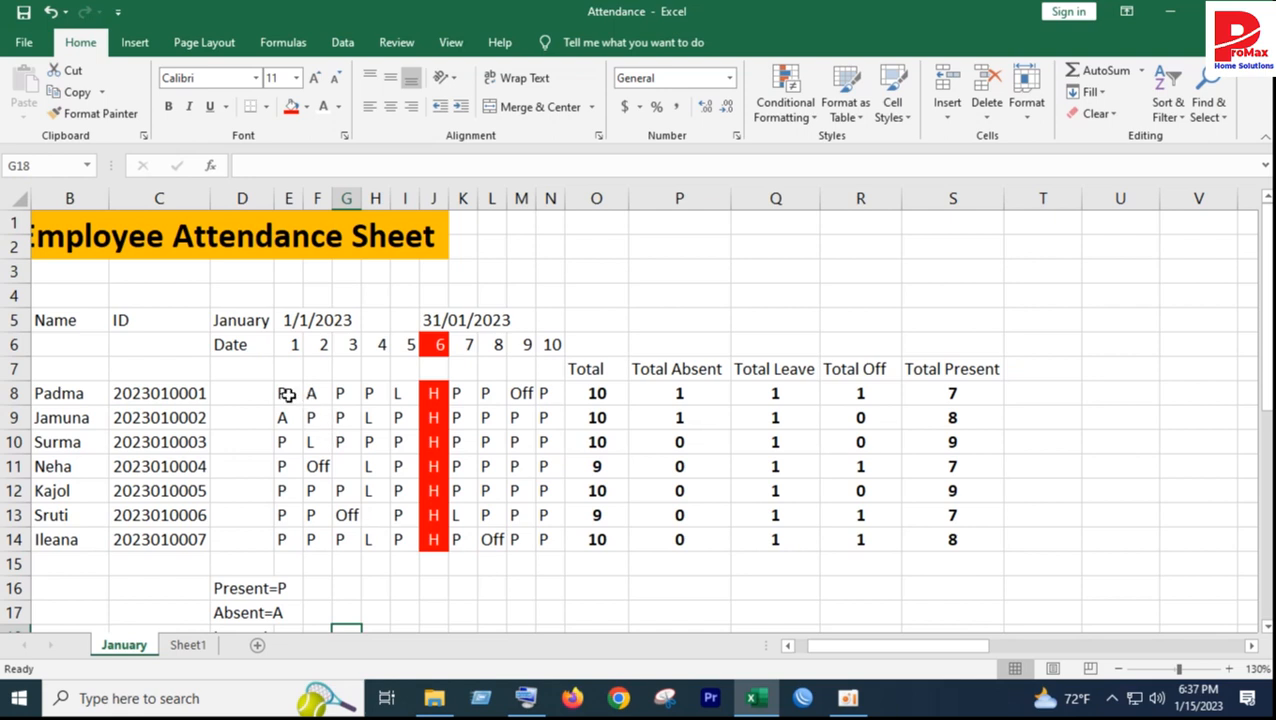
pyautogui.scroll(-1, 300, 420)
pyautogui.click(377, 516)
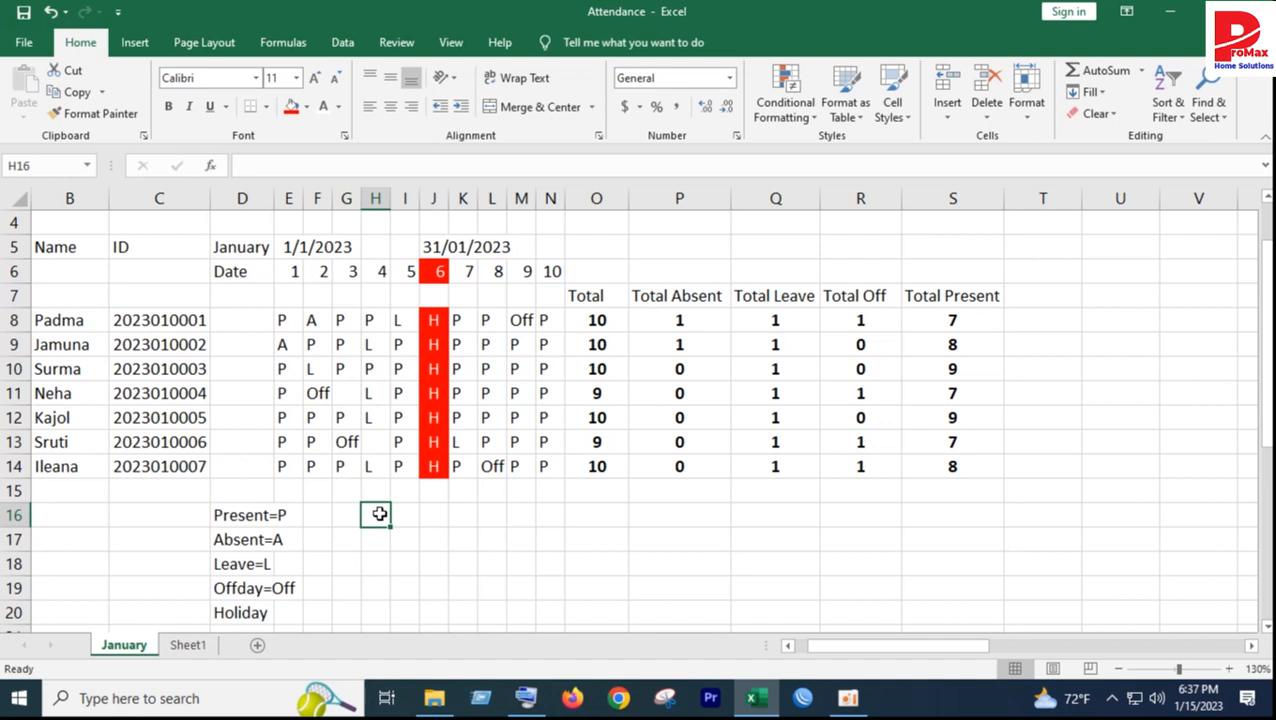
pyautogui.click(451, 44)
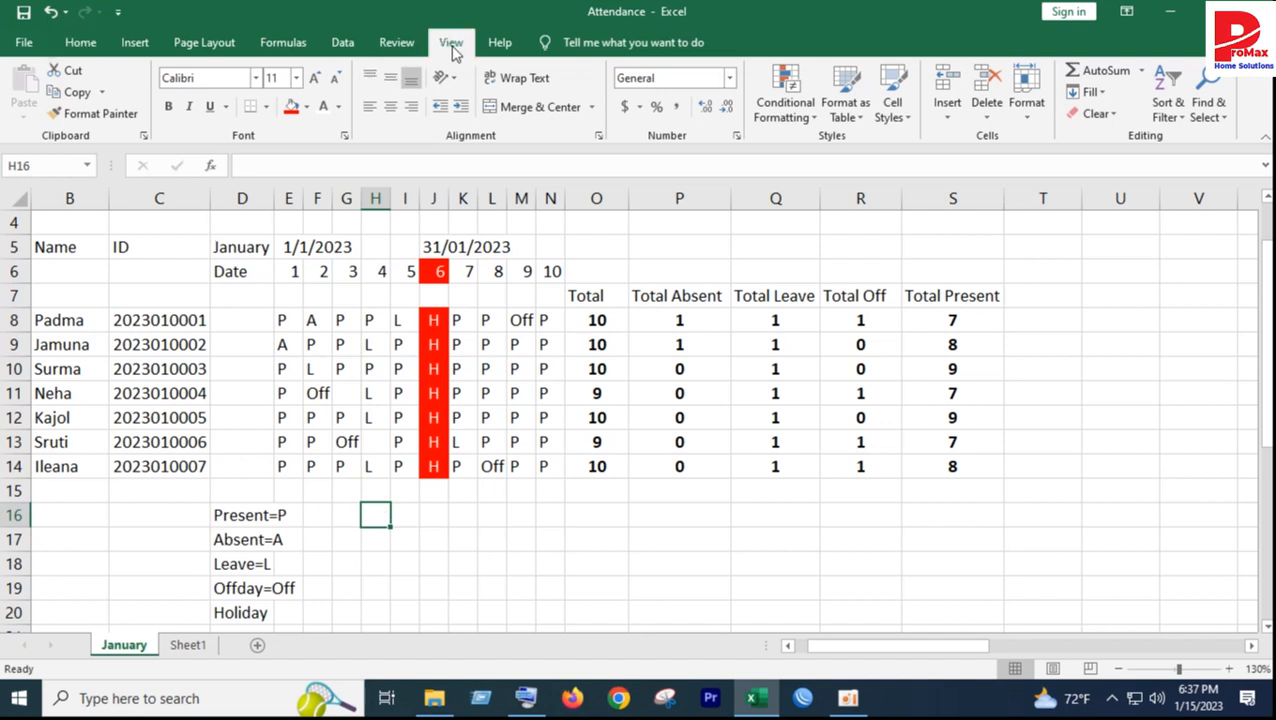
pyautogui.click(398, 43)
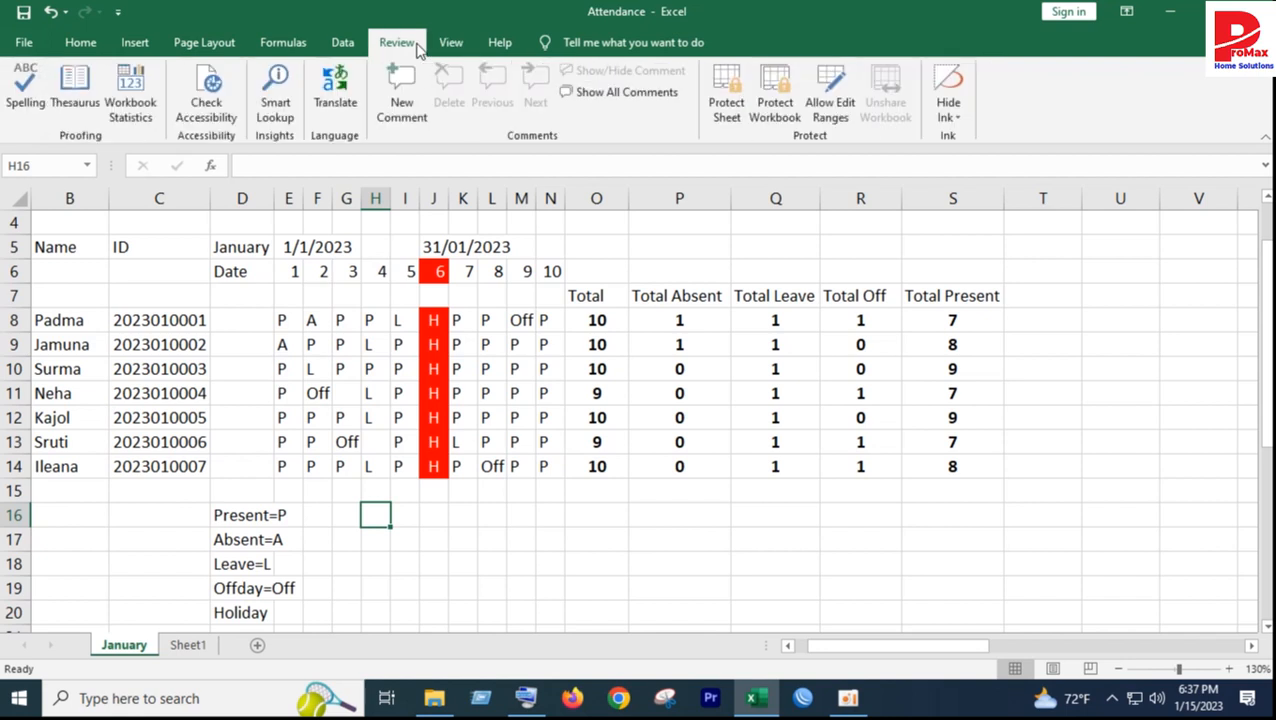
pyautogui.click(342, 43)
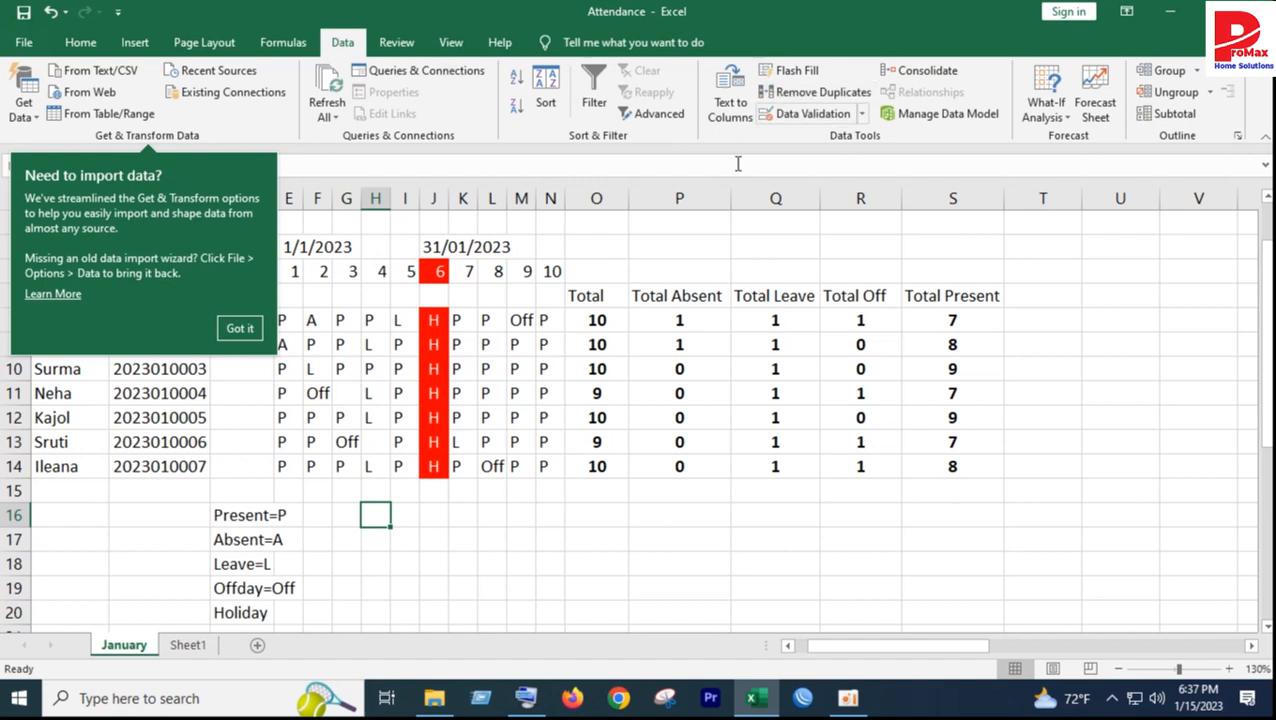
pyautogui.click(862, 116)
pyautogui.click(848, 142)
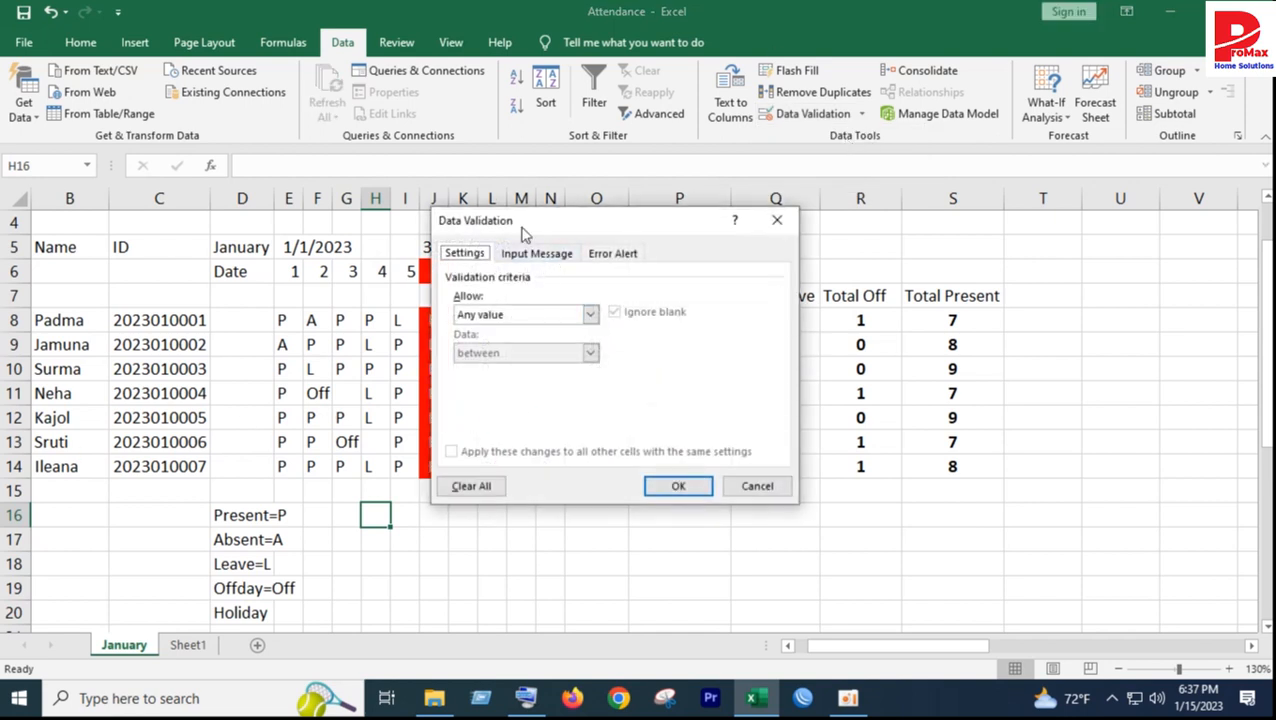
# Step: Restrict H16 to a list with the source =Sheet1!$A$1:$A$5 and open the cell's drop-down
pyautogui.moveTo(515, 243); pyautogui.dragTo(645, 272)
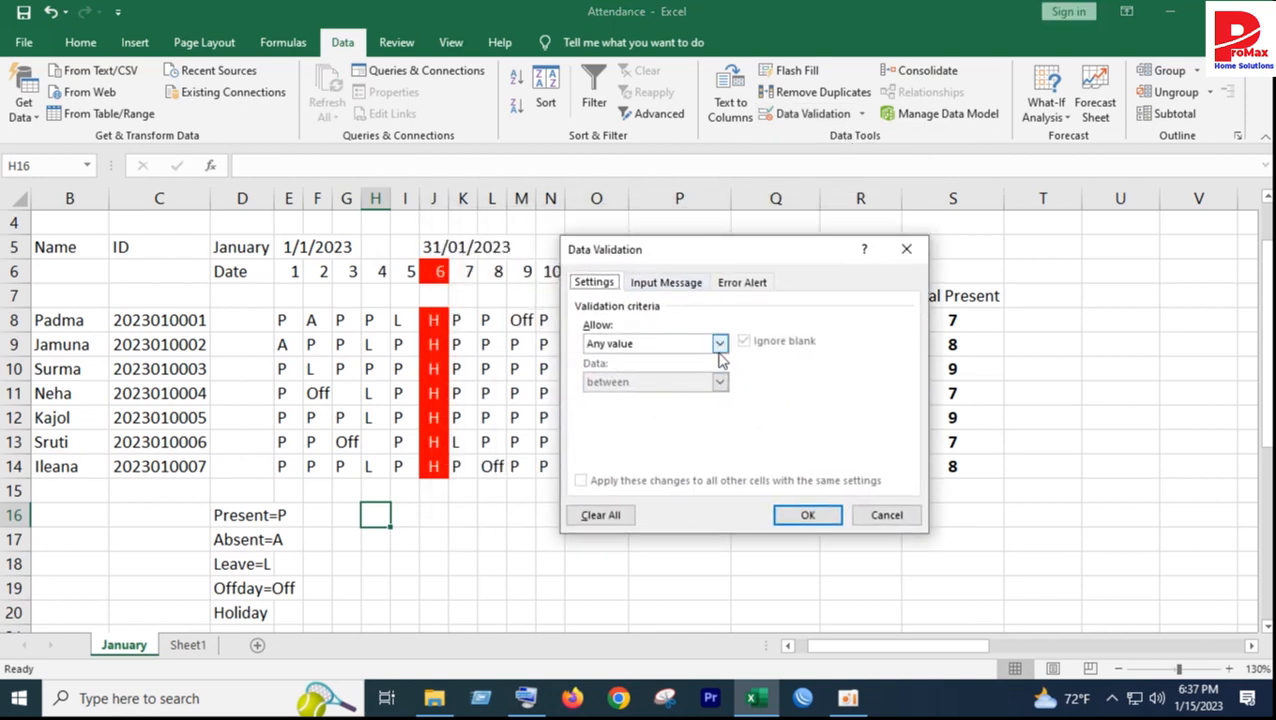
pyautogui.click(720, 344)
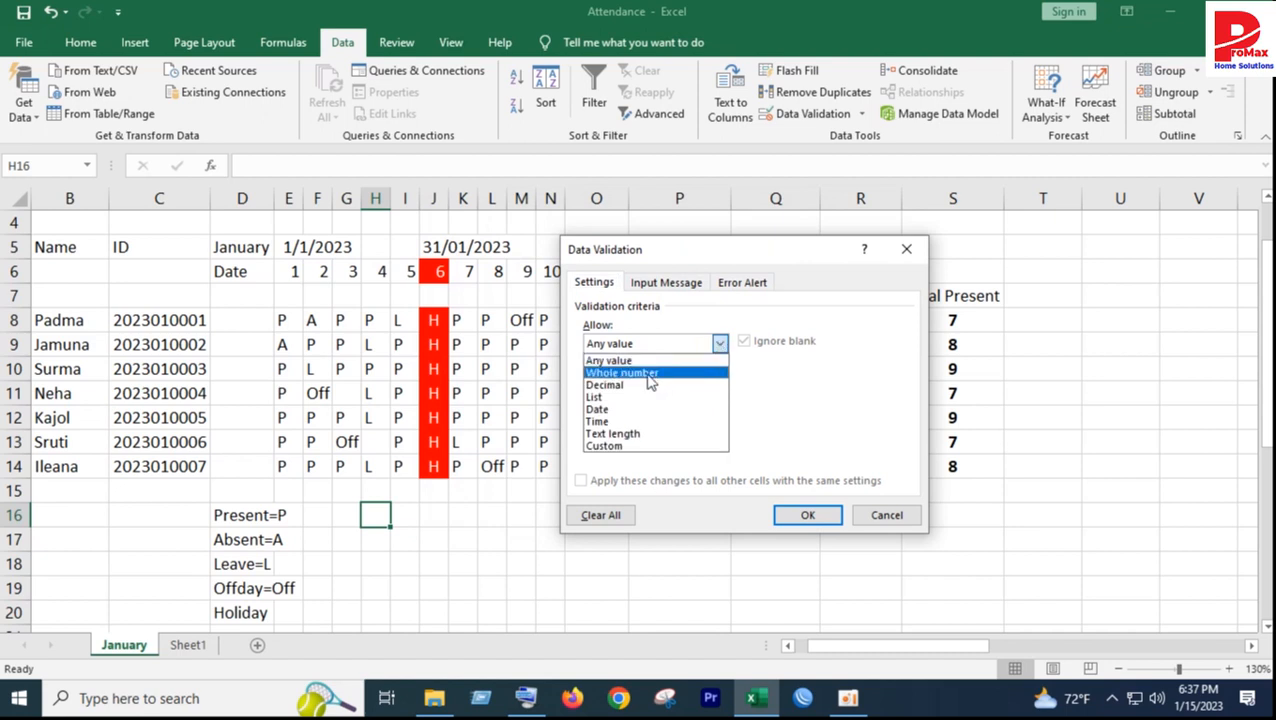
pyautogui.click(601, 399)
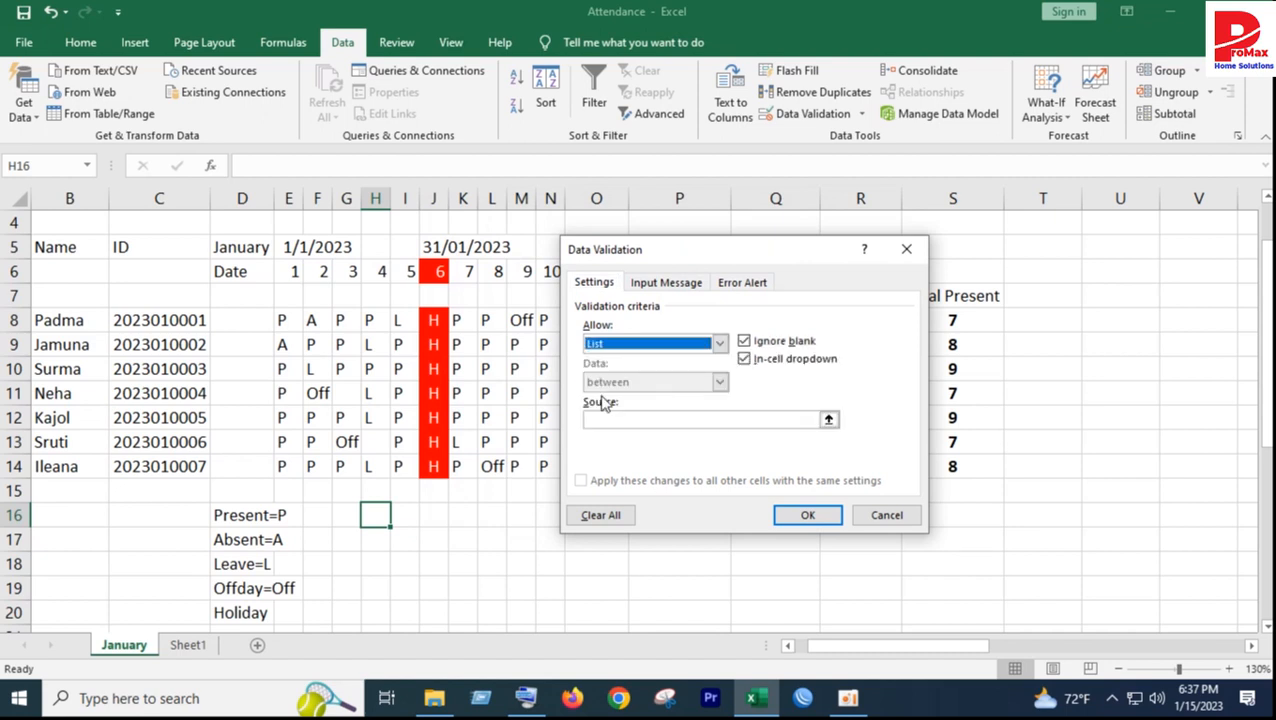
pyautogui.click(828, 420)
pyautogui.click(190, 645)
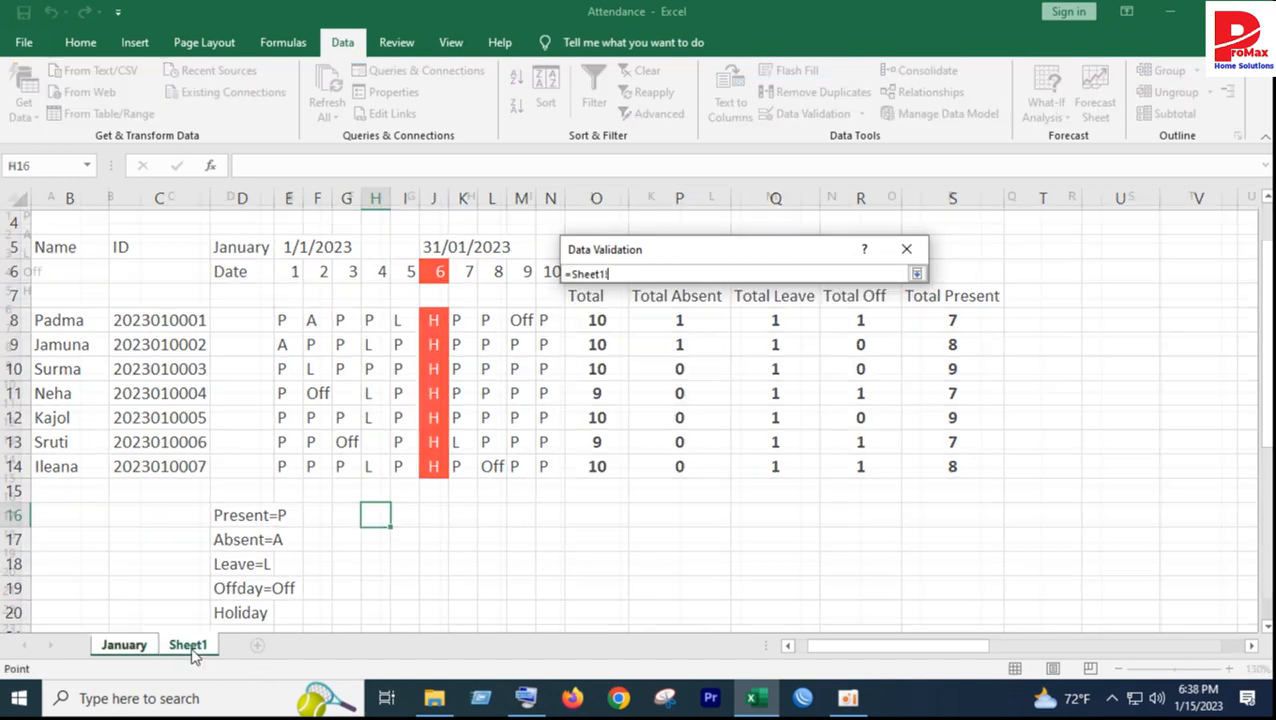
pyautogui.moveTo(21, 222); pyautogui.dragTo(36, 290)
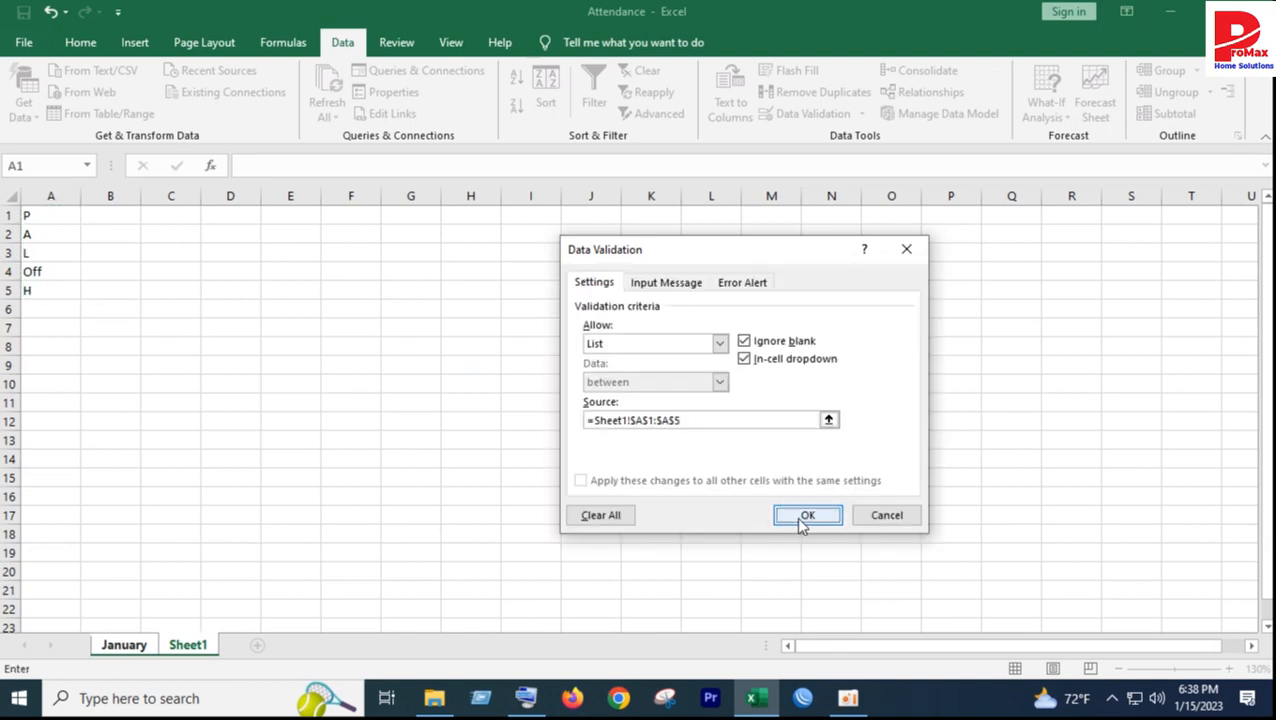
pyautogui.click(805, 515)
pyautogui.click(378, 515)
pyautogui.click(398, 516)
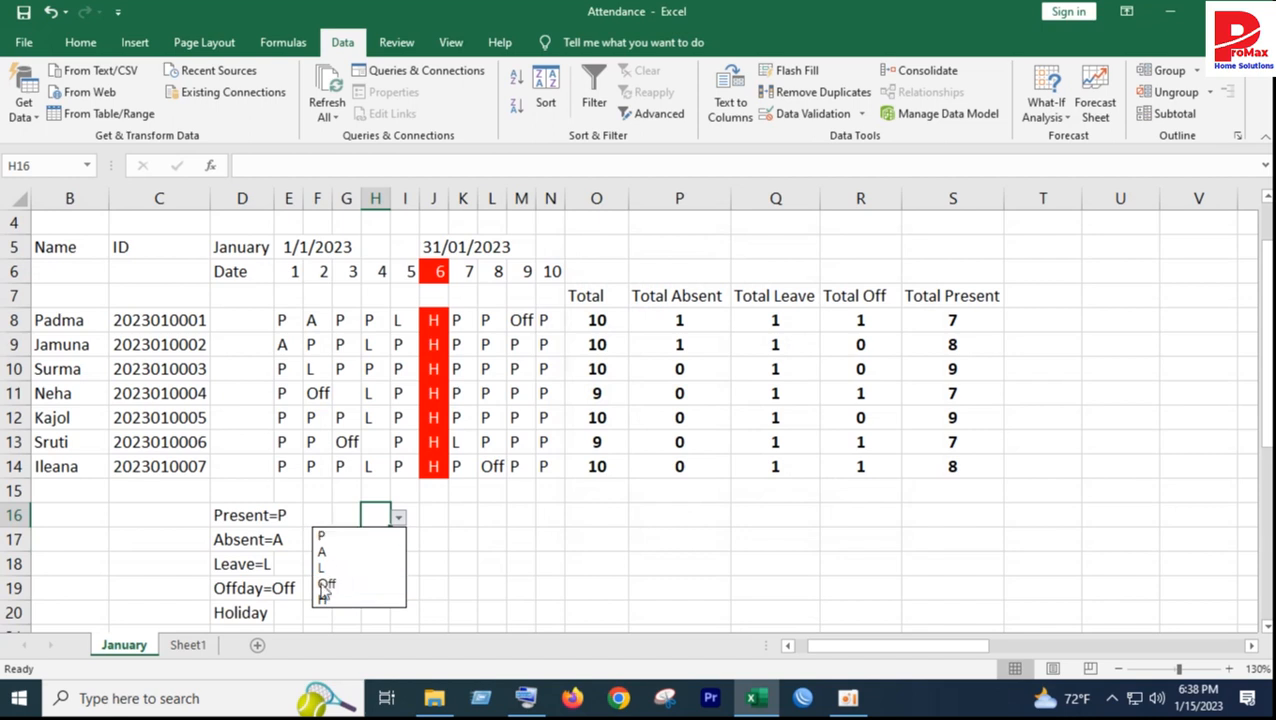
# Step: Choose P from the drop-down list in cell H16 of the January sheet
pyautogui.click(328, 537)
pyautogui.click(414, 564)
pyautogui.click(371, 514)
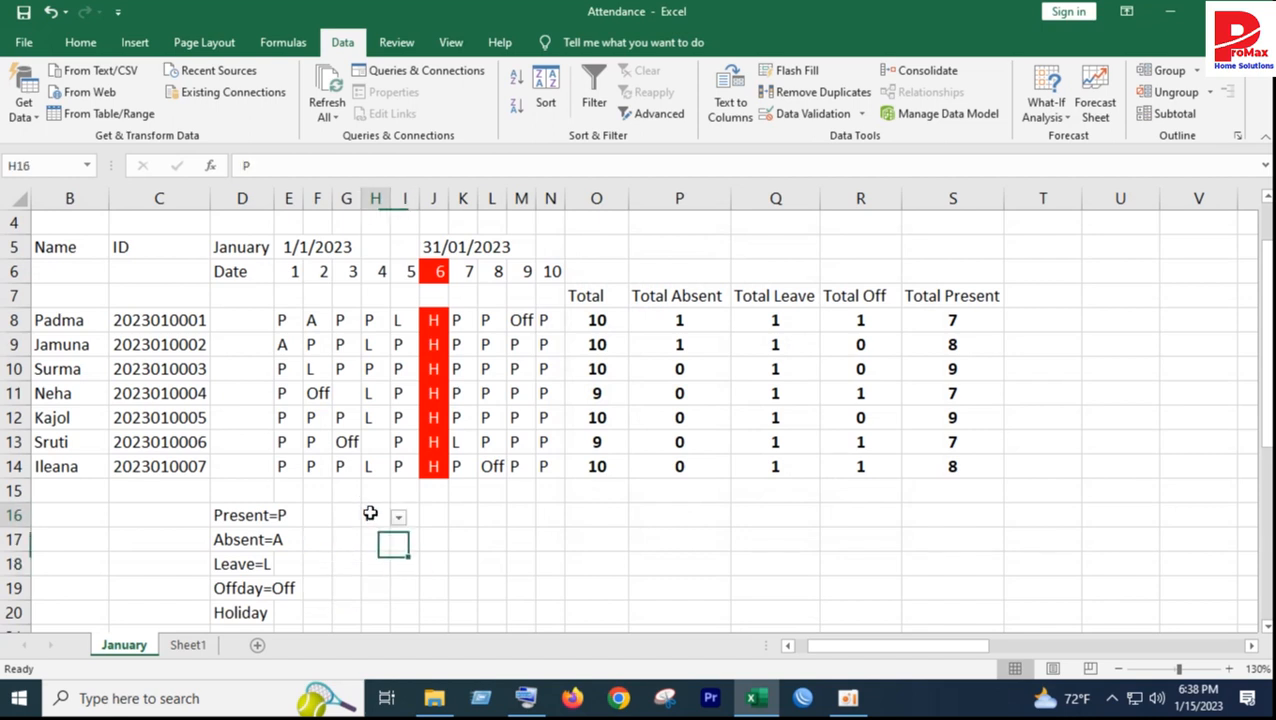
pyautogui.click(414, 564)
pyautogui.click(461, 612)
pyautogui.click(375, 516)
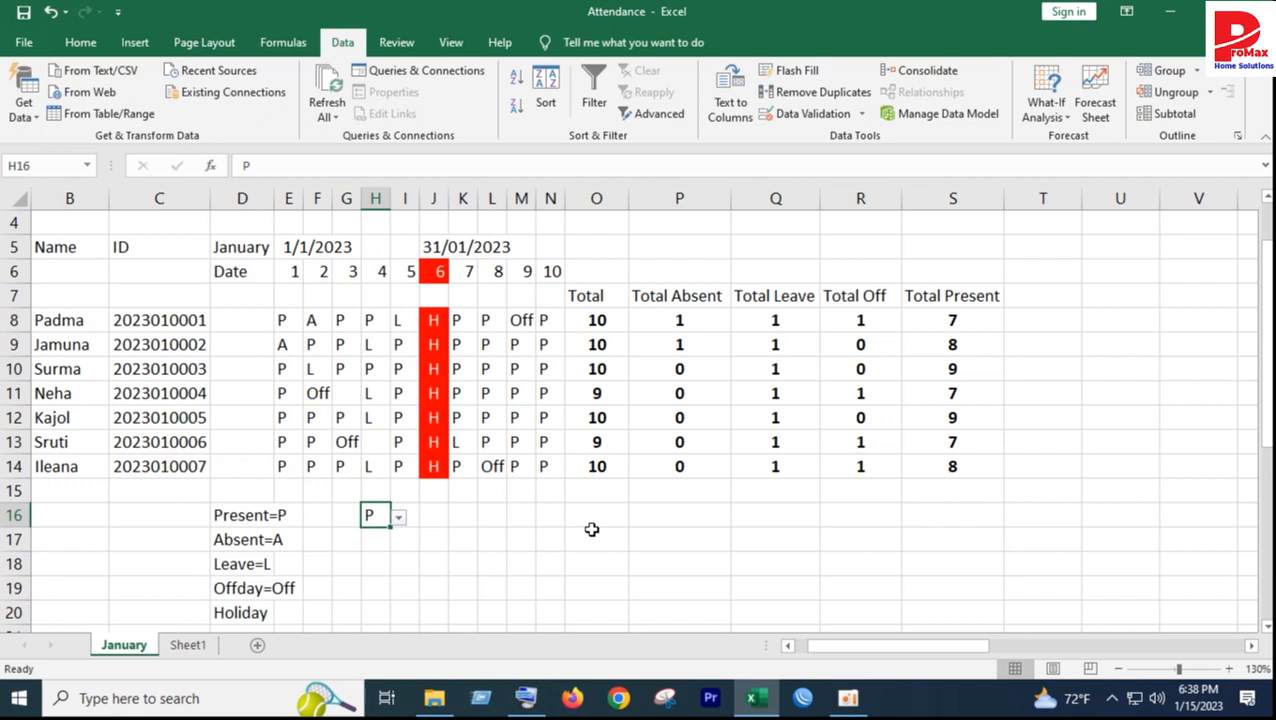
# Step: Merge and center the Employee Attendance Sheet title across the range A1:S2
pyautogui.scroll(-3, 572, 553)
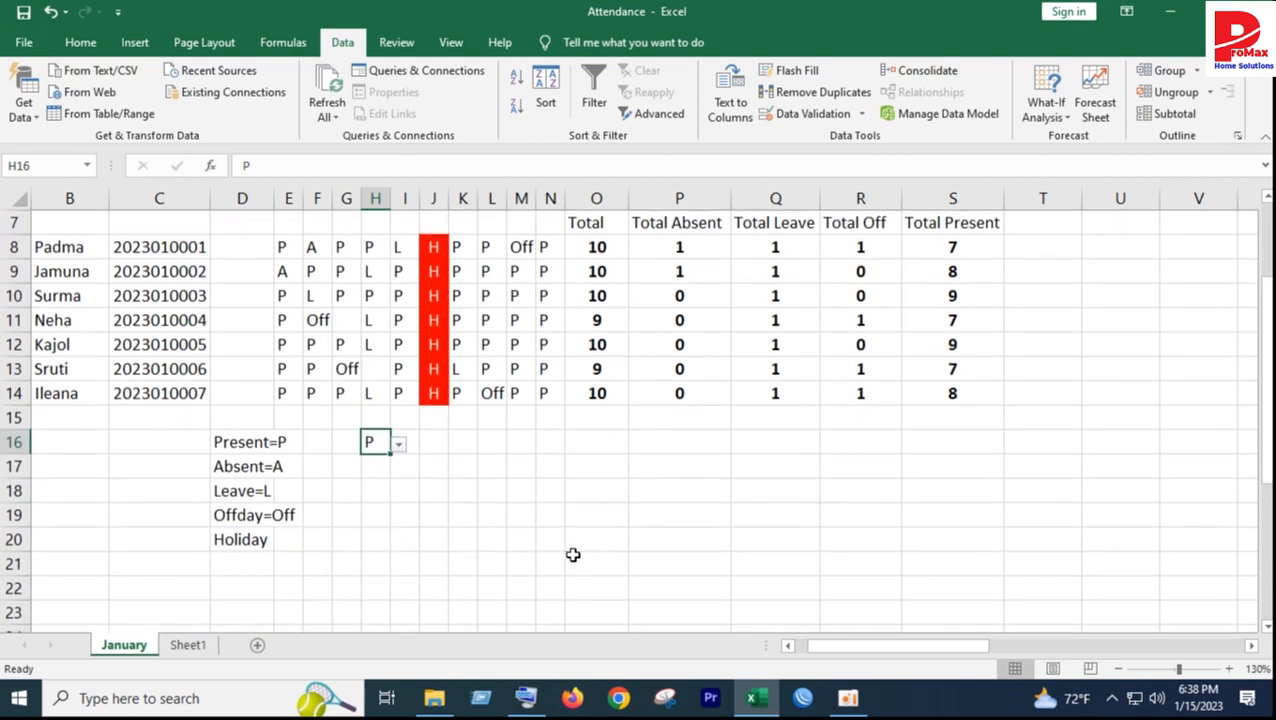
pyautogui.scroll(4, 575, 565)
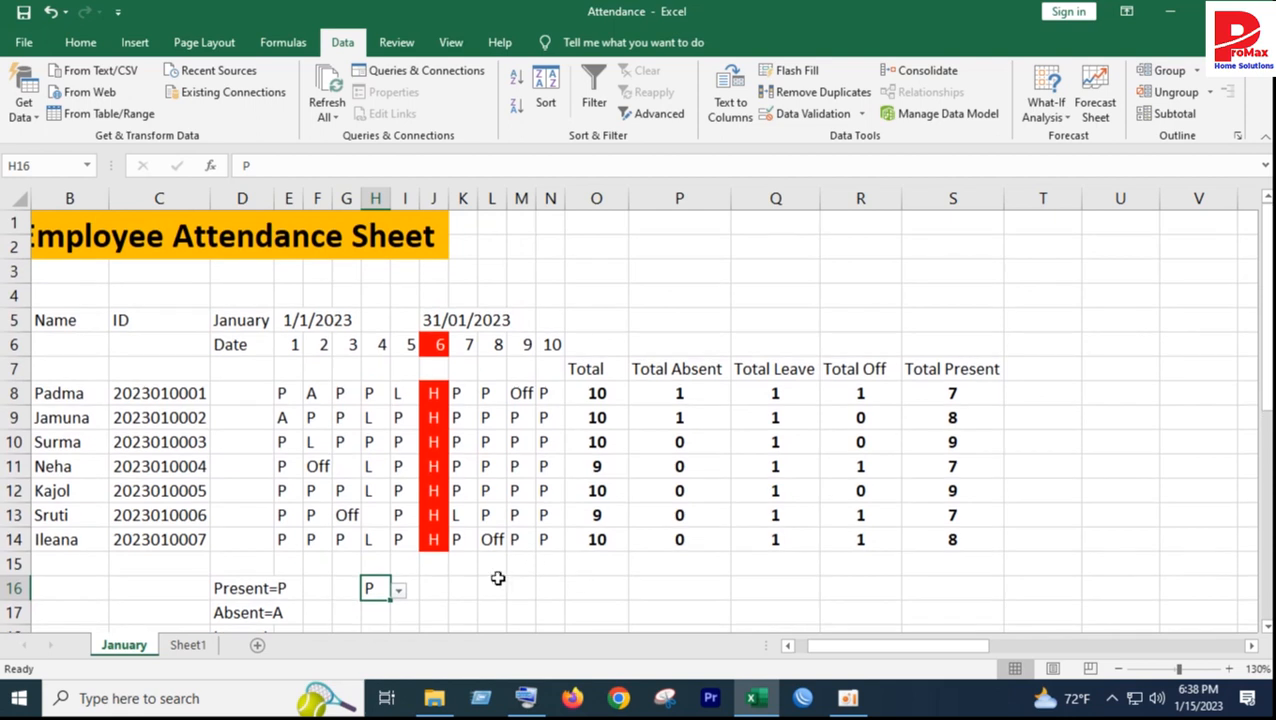
pyautogui.moveTo(828, 648); pyautogui.dragTo(790, 645)
pyautogui.click(515, 617)
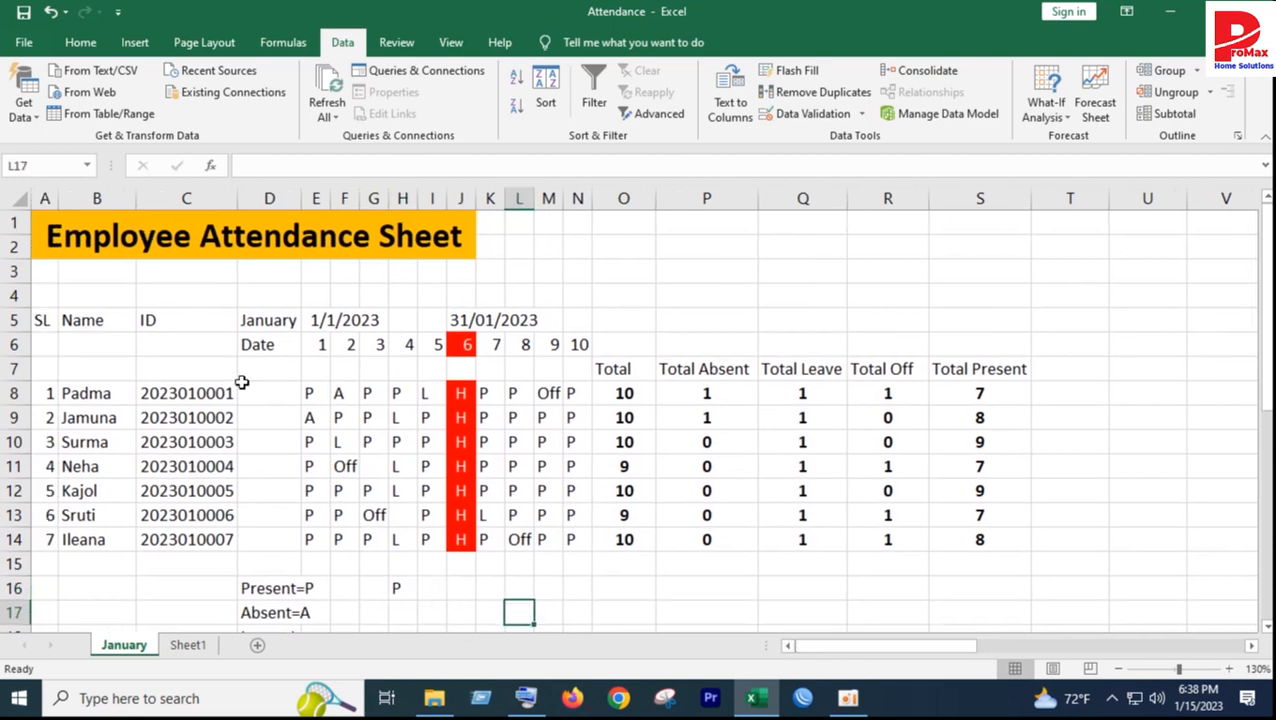
pyautogui.moveTo(78, 236); pyautogui.dragTo(1022, 245)
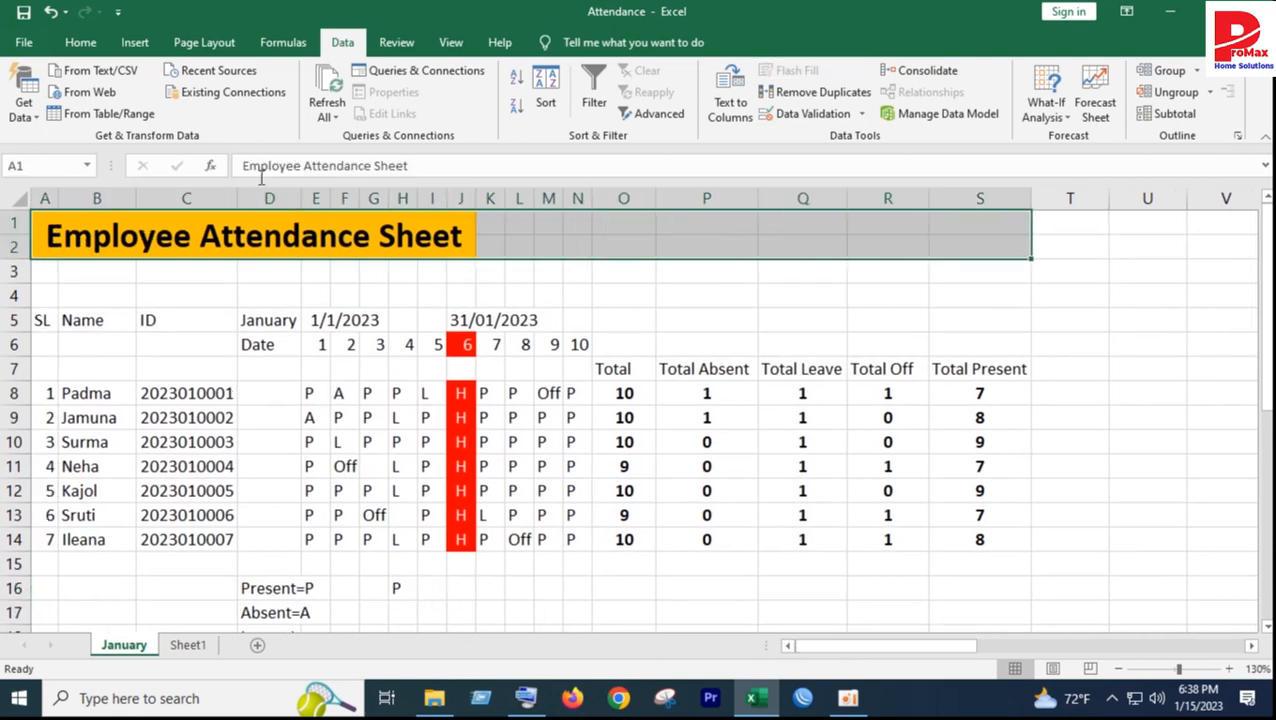
pyautogui.click(82, 42)
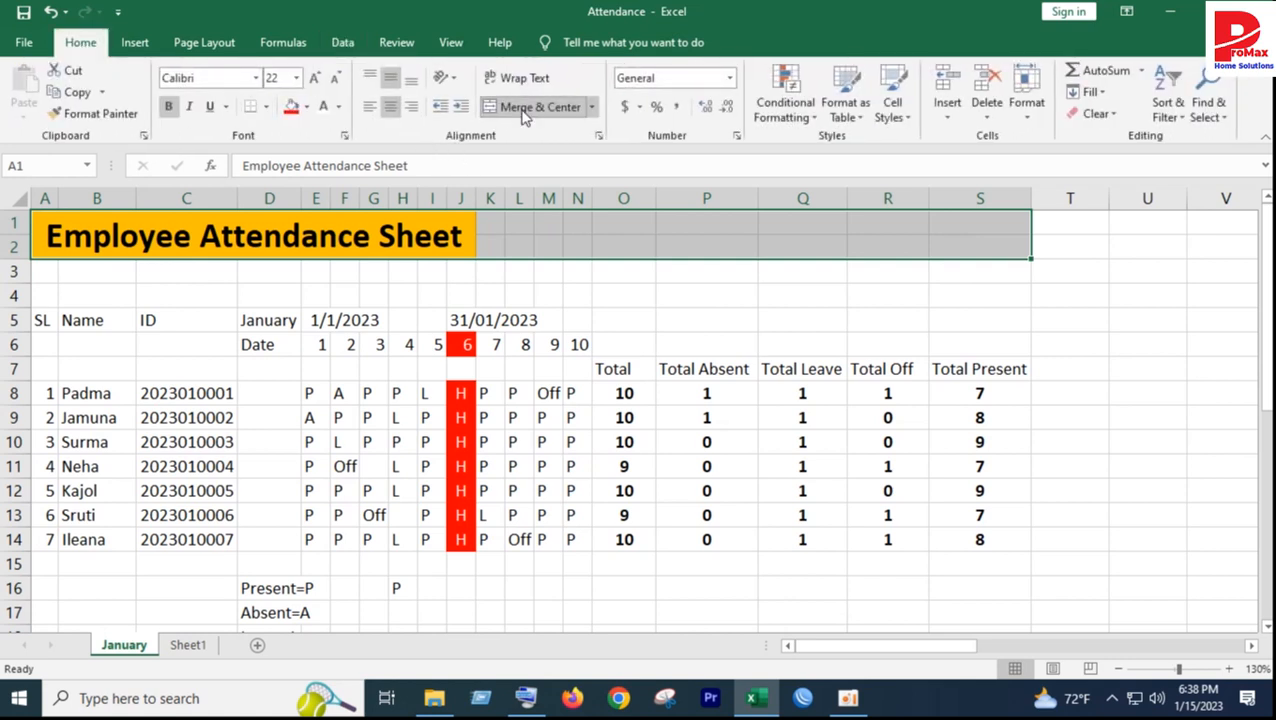
pyautogui.click(527, 107)
pyautogui.click(490, 342)
# Step: Delete the two empty rows 3 and 4 directly below the title
pyautogui.moveTo(14, 271); pyautogui.dragTo(14, 292)
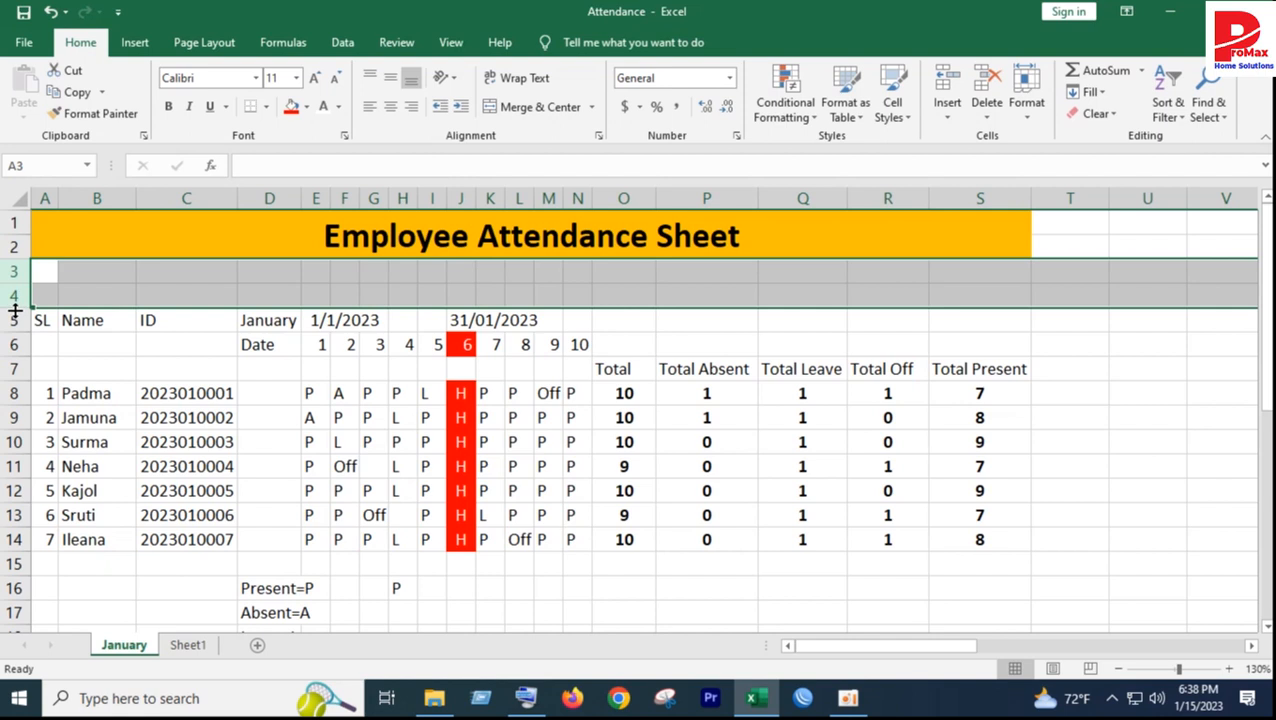
pyautogui.hotkey('ctrl', '-')
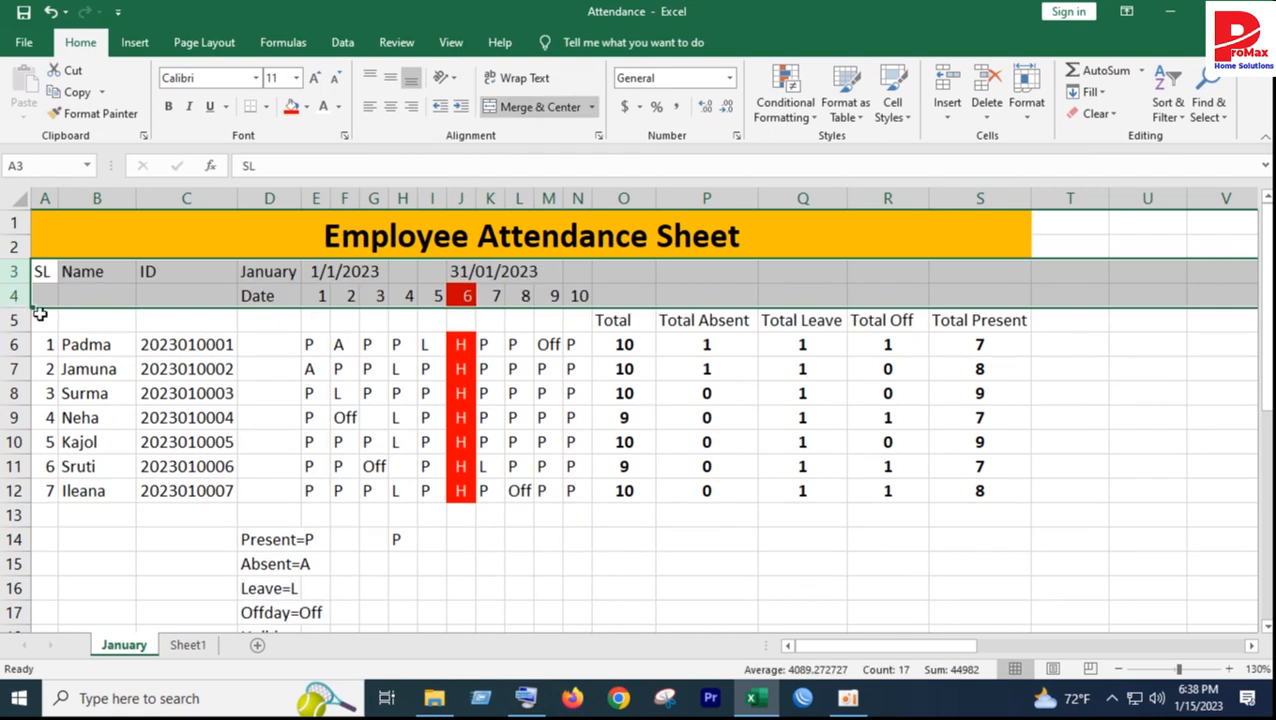
pyautogui.click(163, 426)
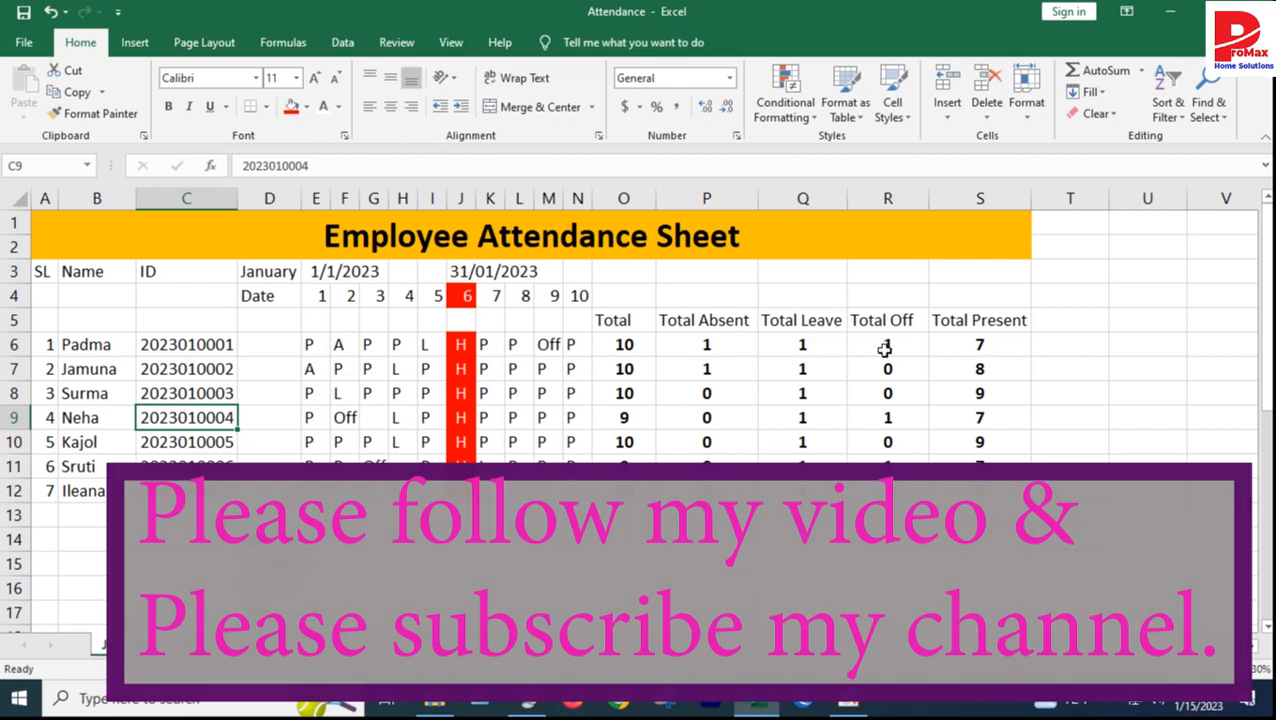
pyautogui.click(848, 699)
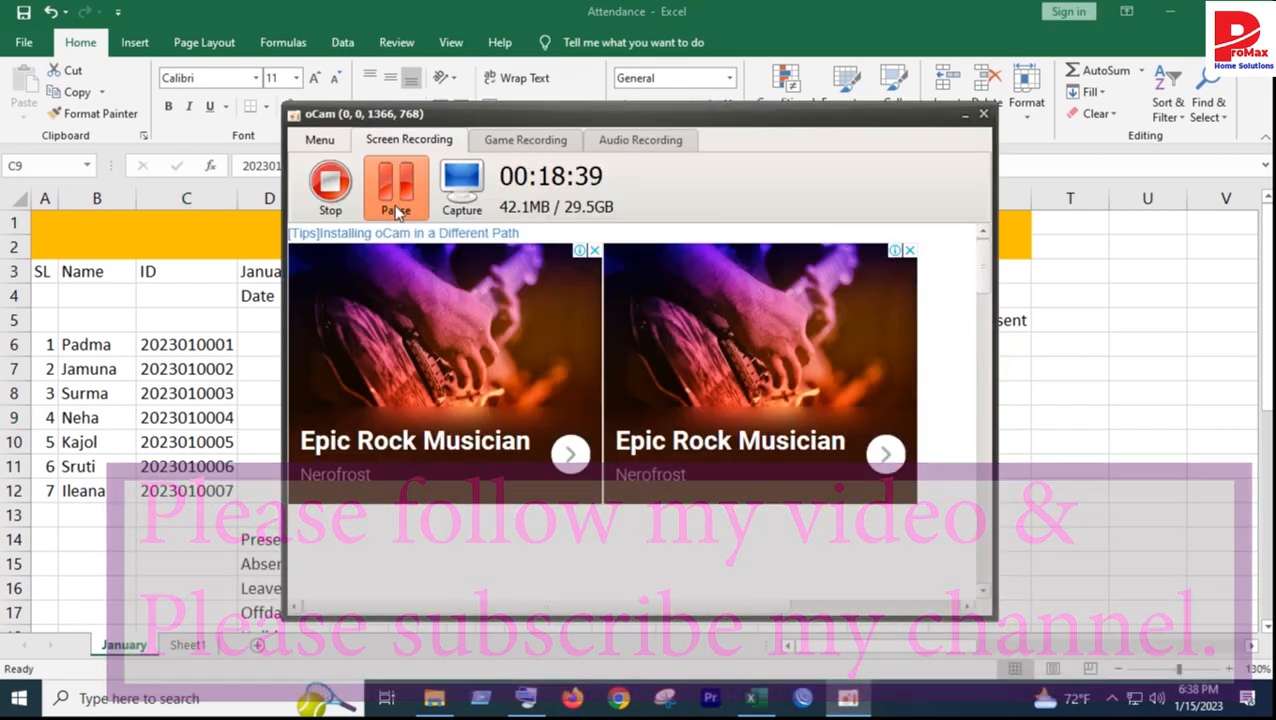